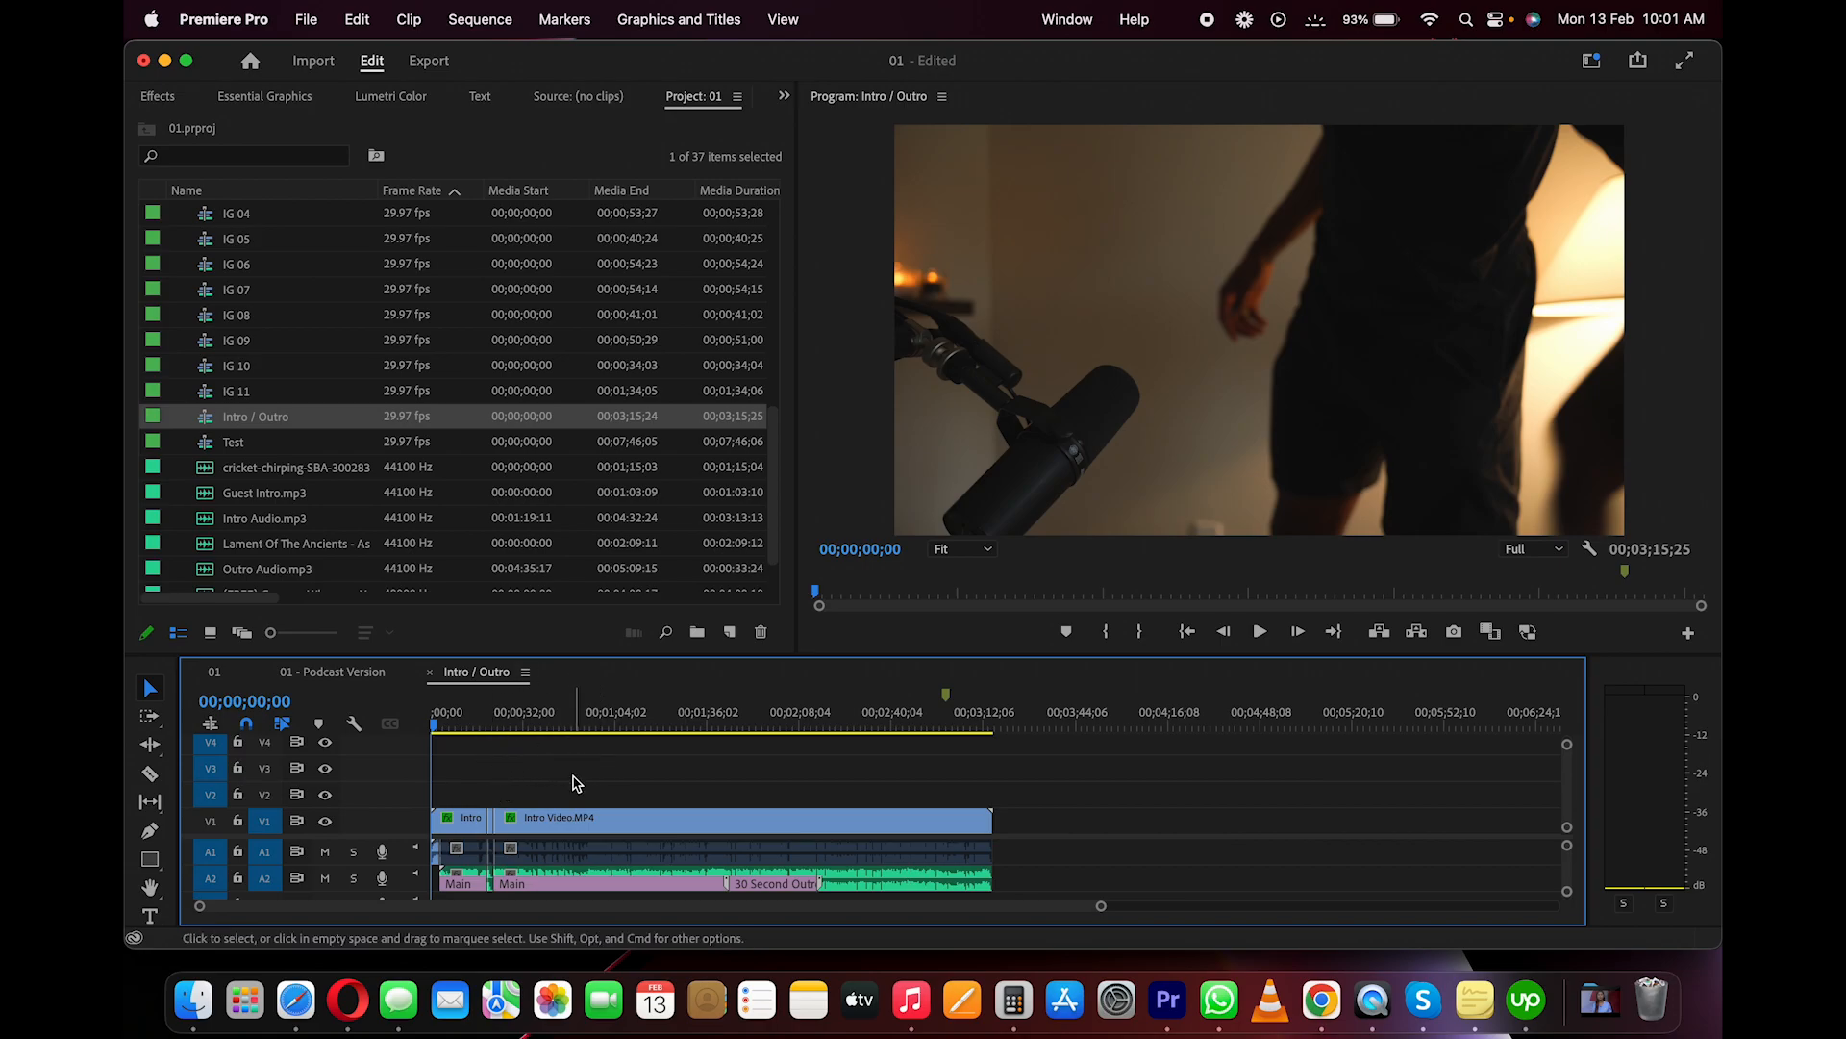
# Move the playhead to about 47 seconds in the Intro / Outro sequence and open the Text panel
pyautogui.press('-')
pyautogui.moveTo(481, 721); pyautogui.dragTo(544, 729)
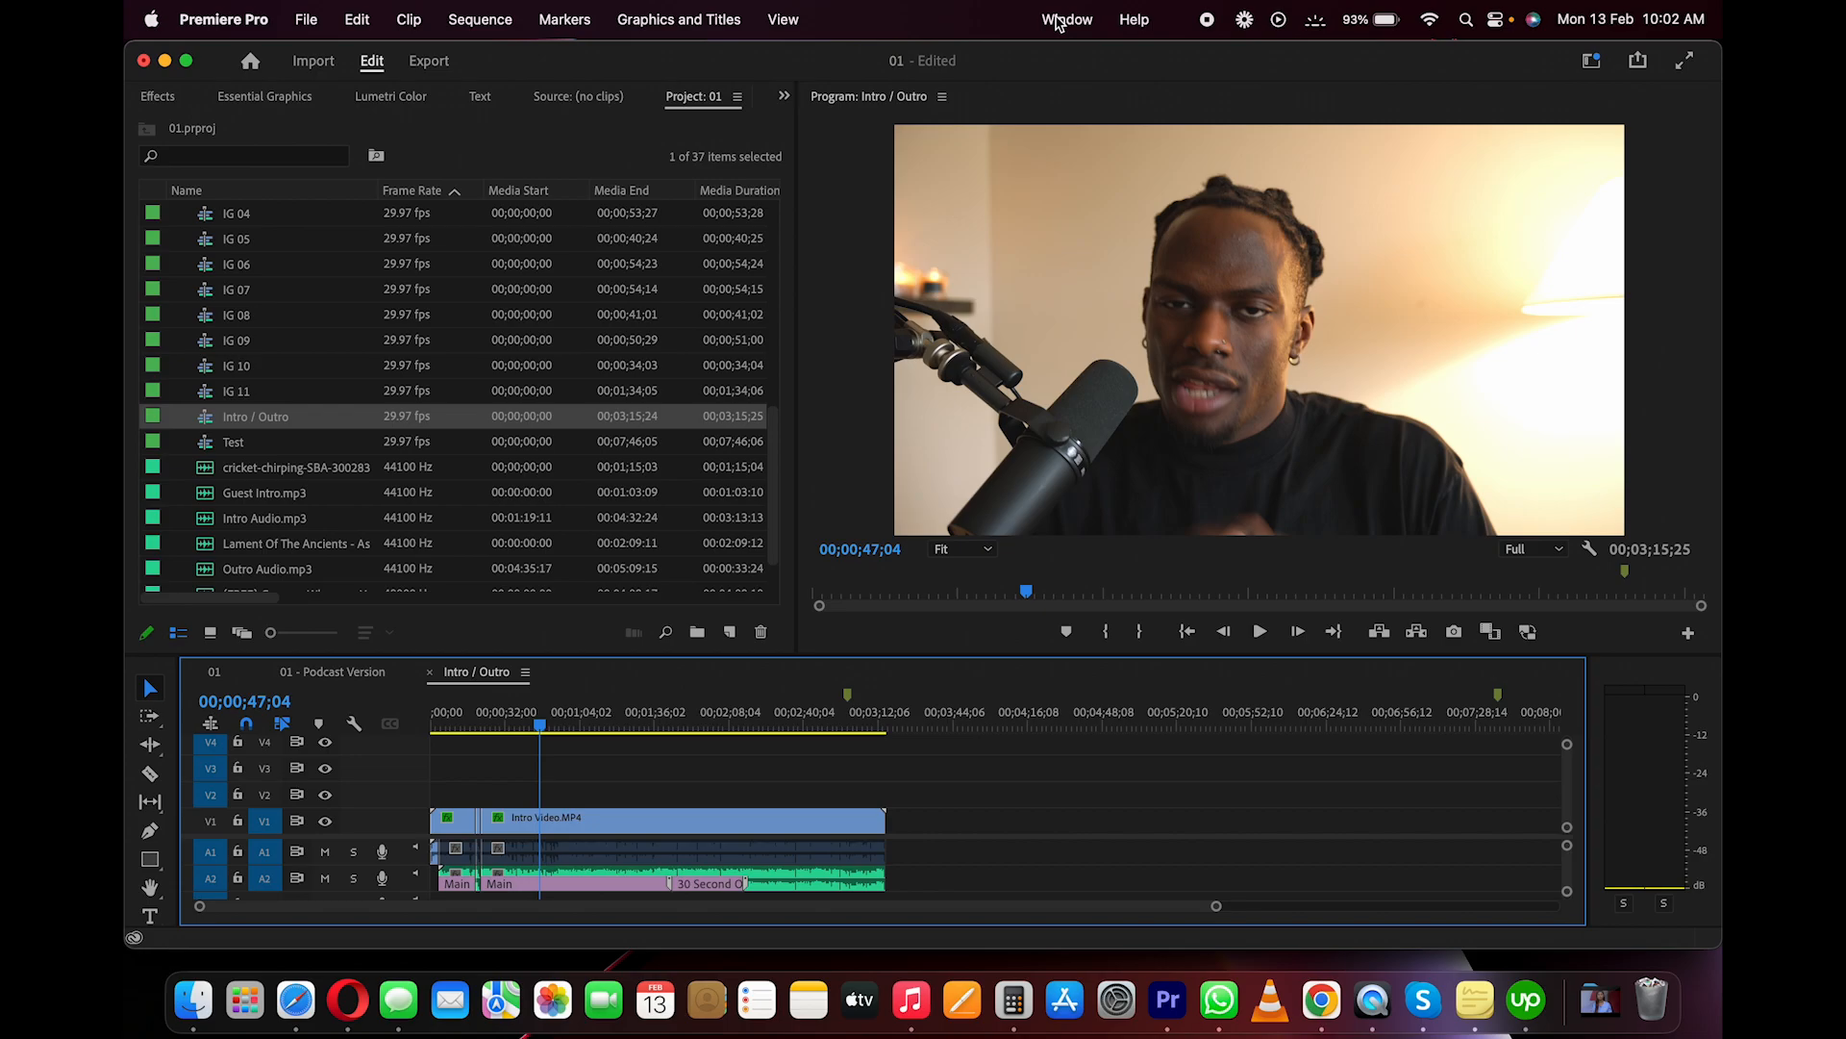
pyautogui.click(1058, 23)
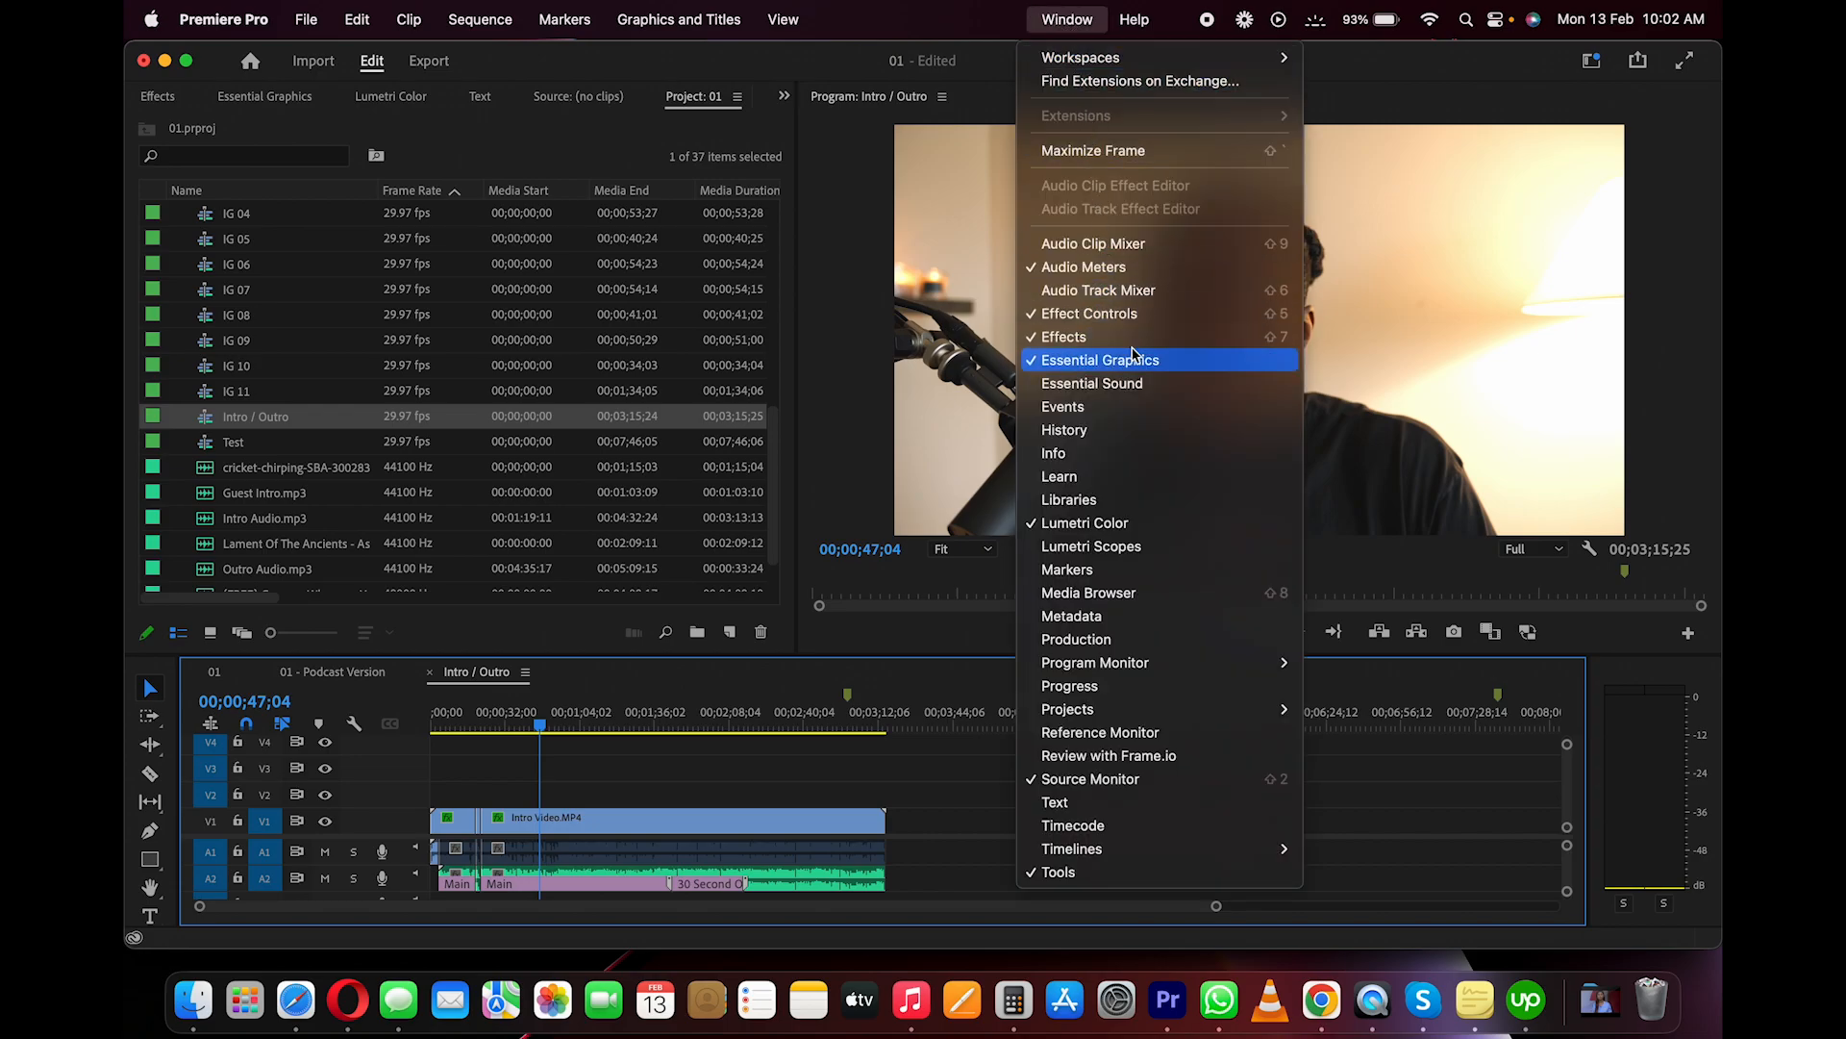
pyautogui.click(1058, 804)
pyautogui.click(784, 96)
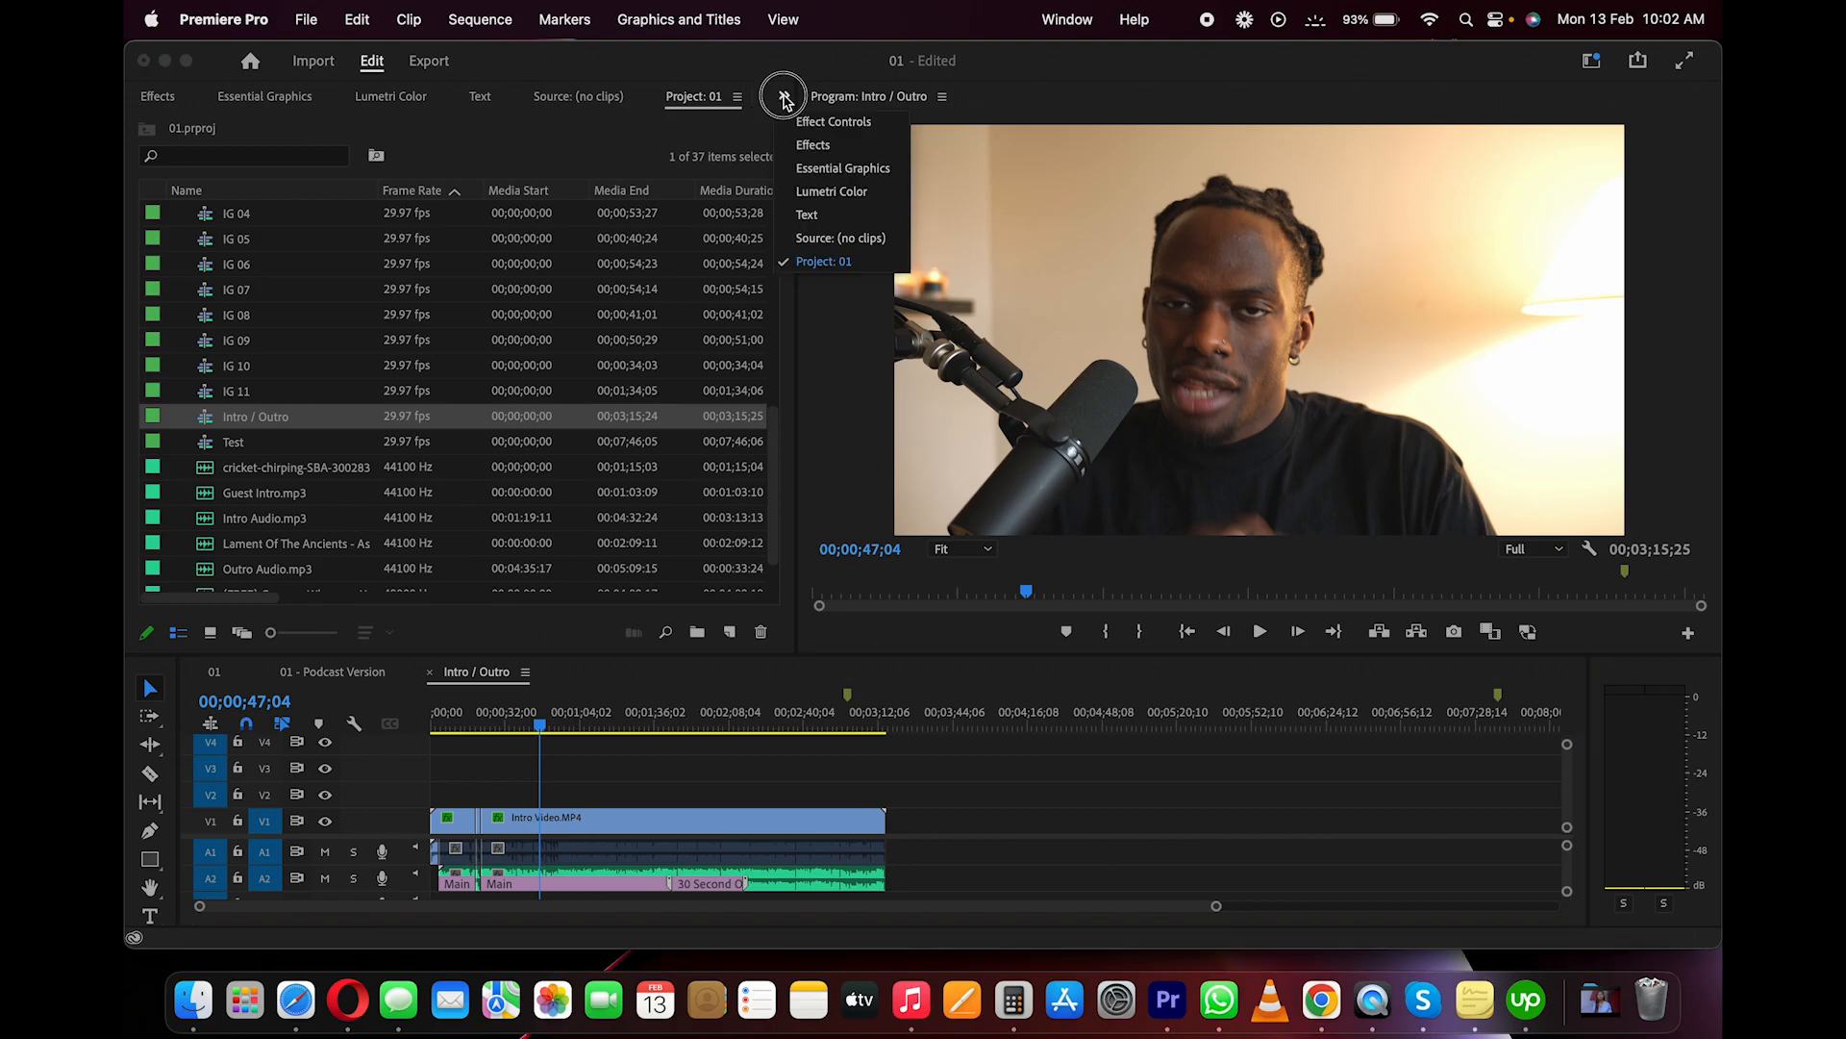
pyautogui.click(811, 222)
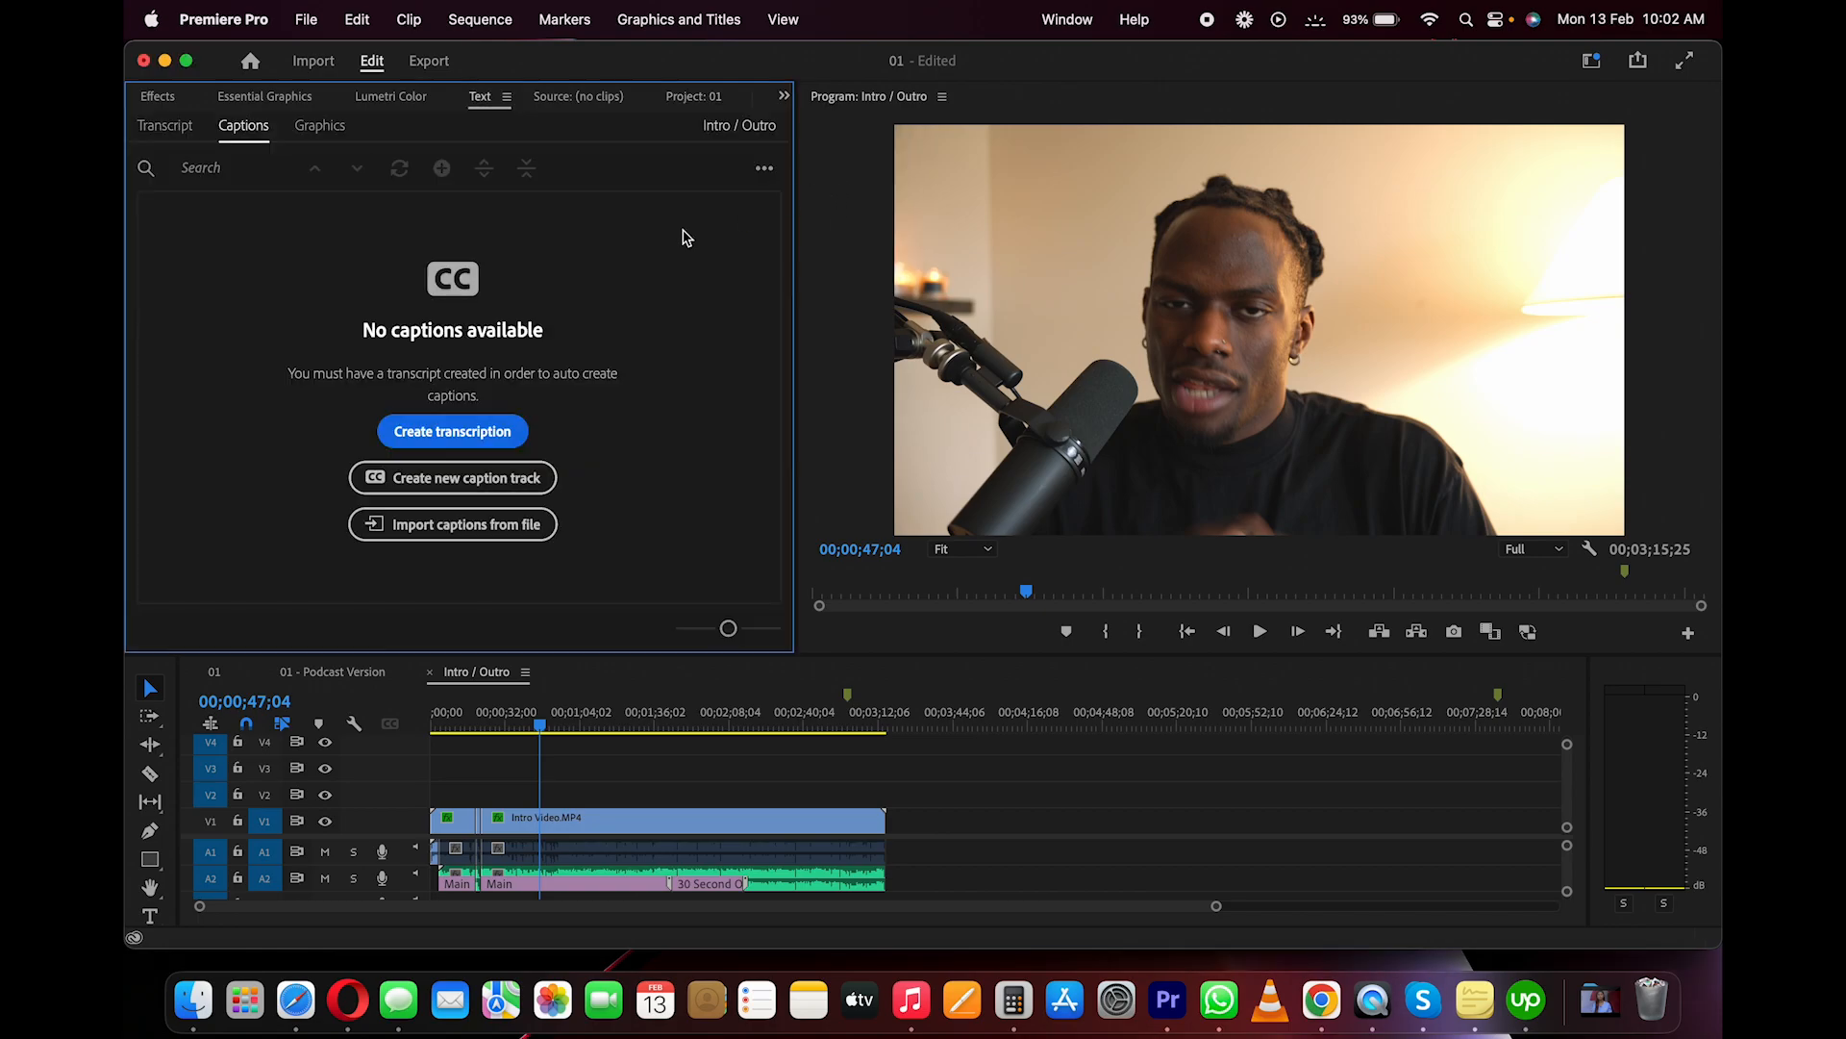
# Look through the Transcript, Captions and Graphics views of the Text panel
pyautogui.click(161, 133)
pyautogui.click(243, 130)
pyautogui.click(320, 128)
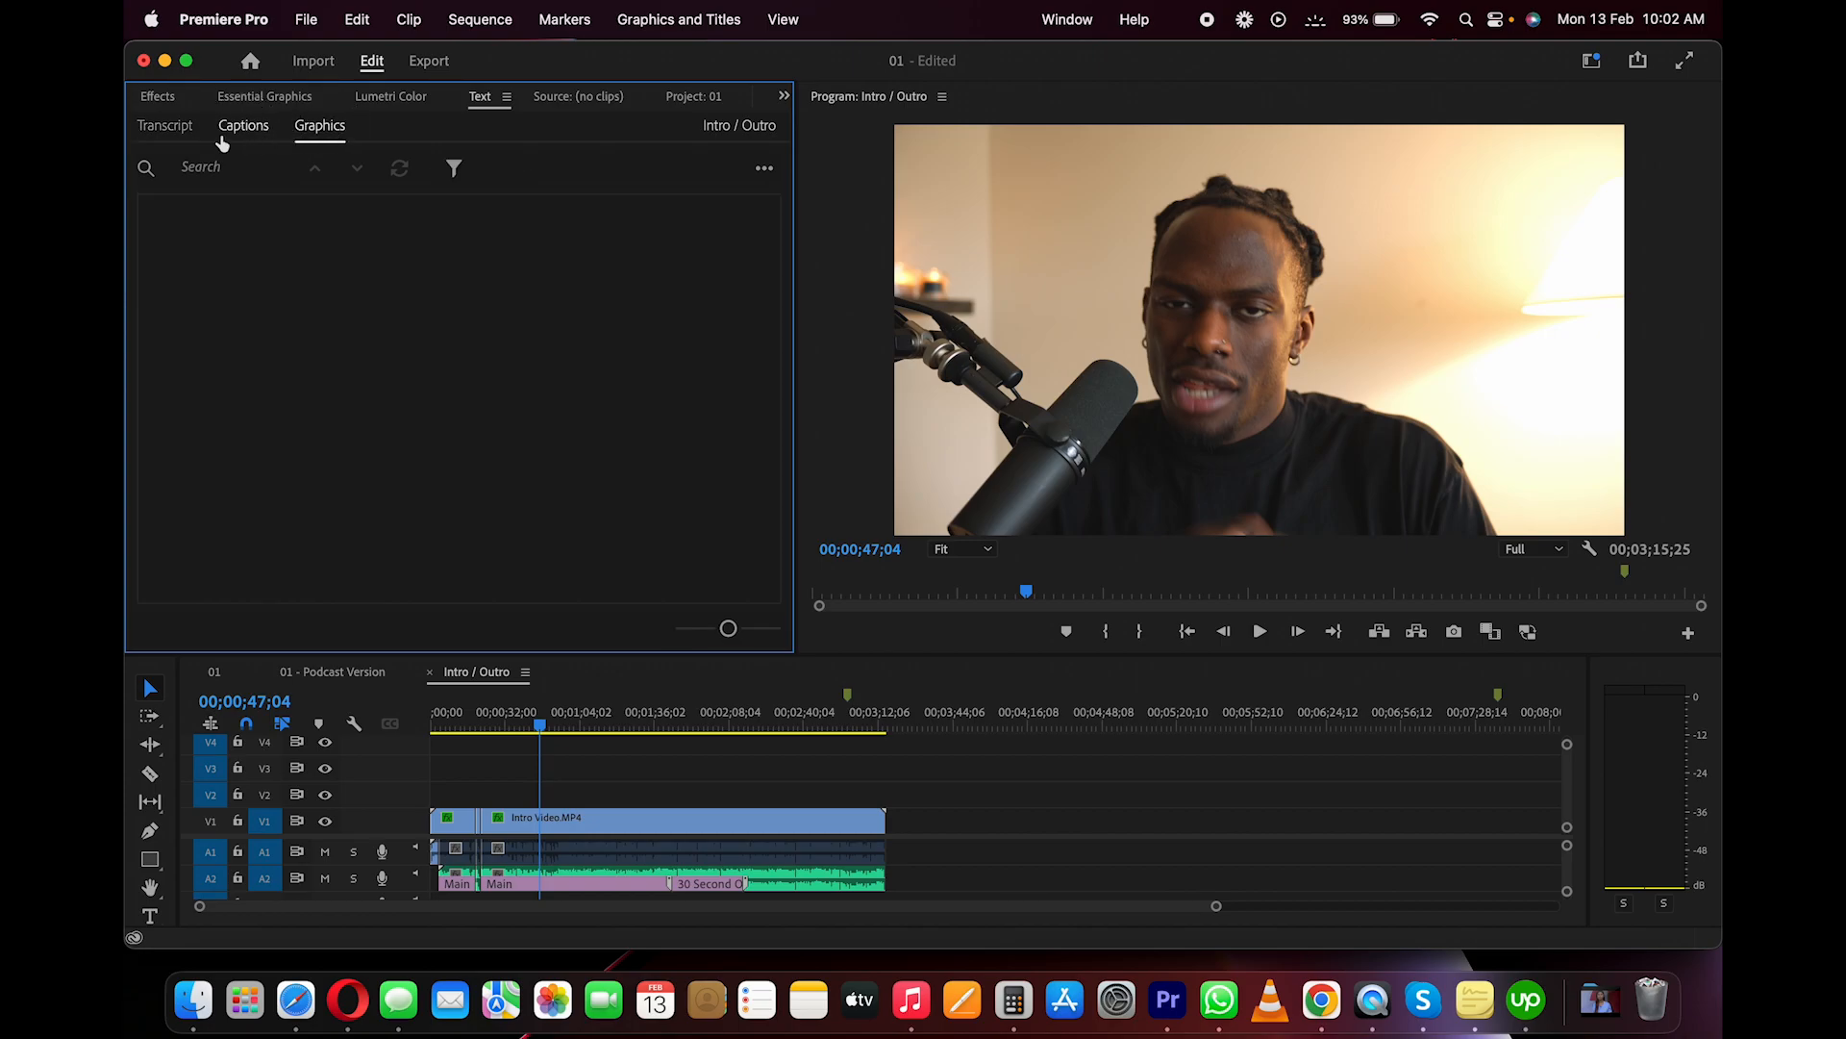
pyautogui.click(161, 133)
pyautogui.click(242, 129)
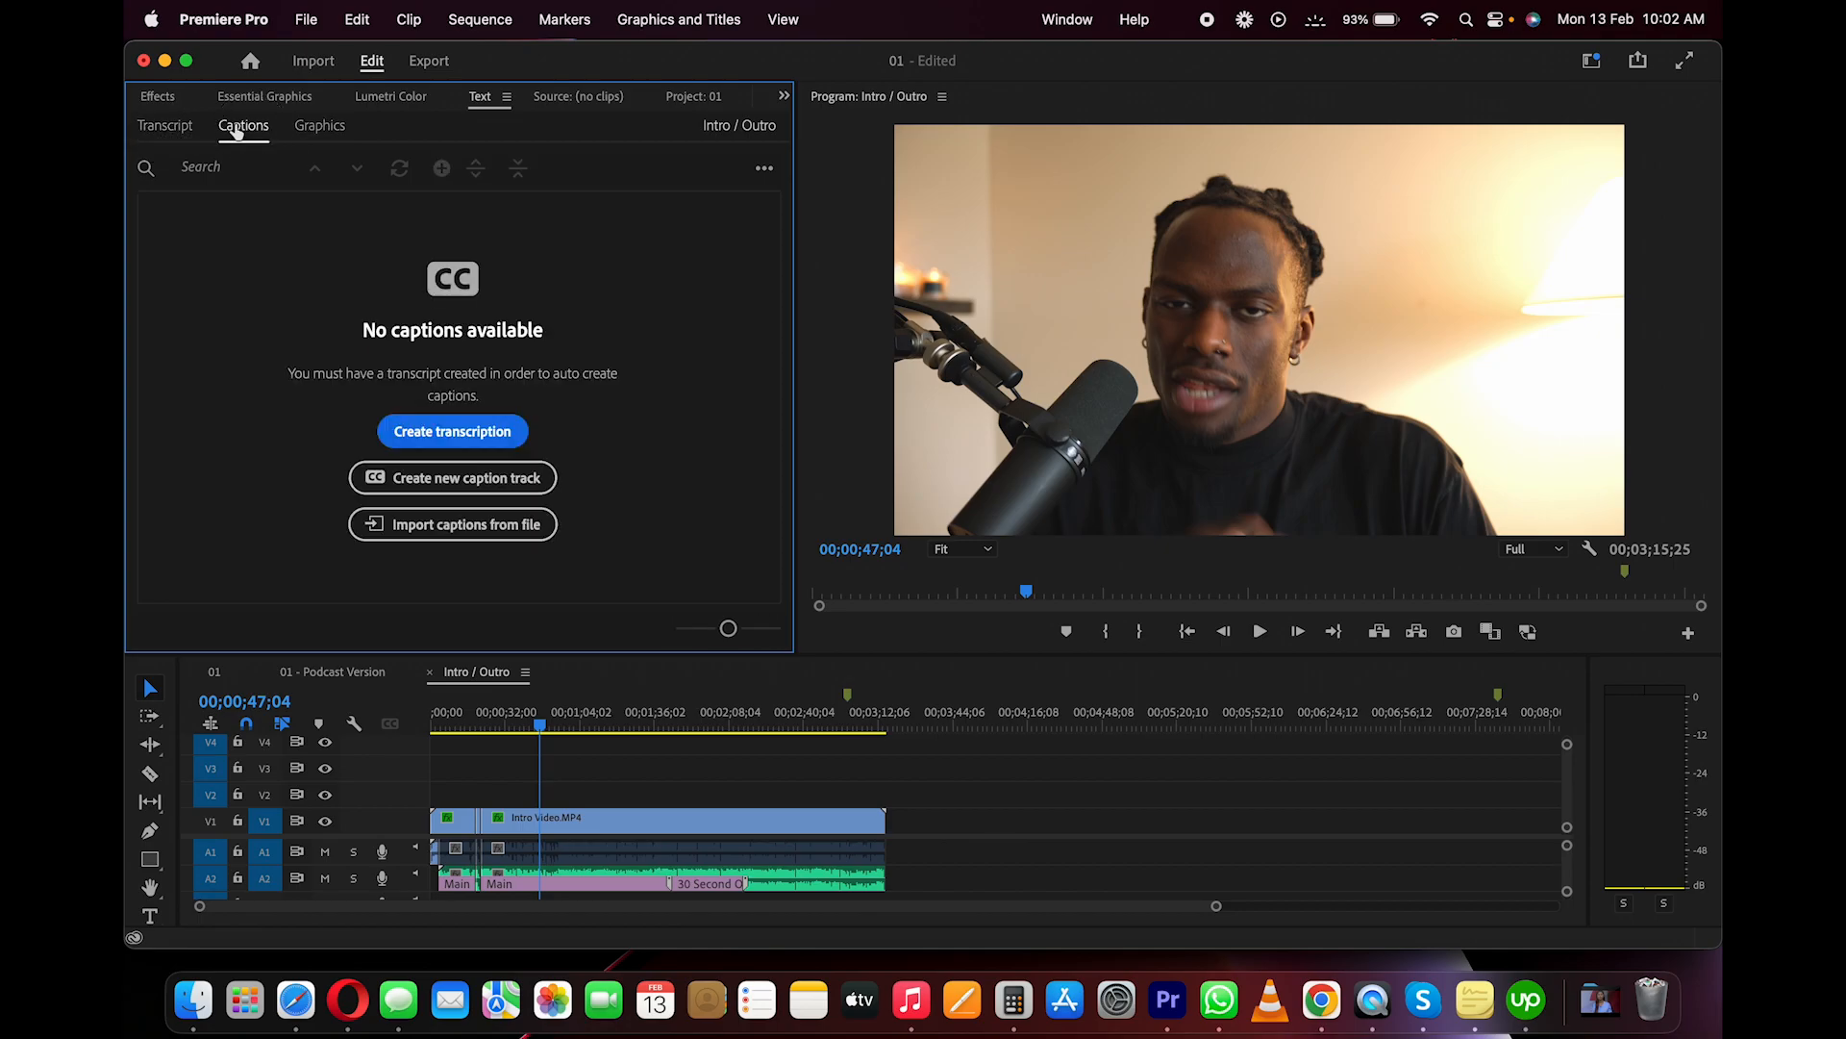
# Transcribe the Intro / Outro sequence in English, separating speakers and analysing the Mix audio track
pyautogui.click(173, 132)
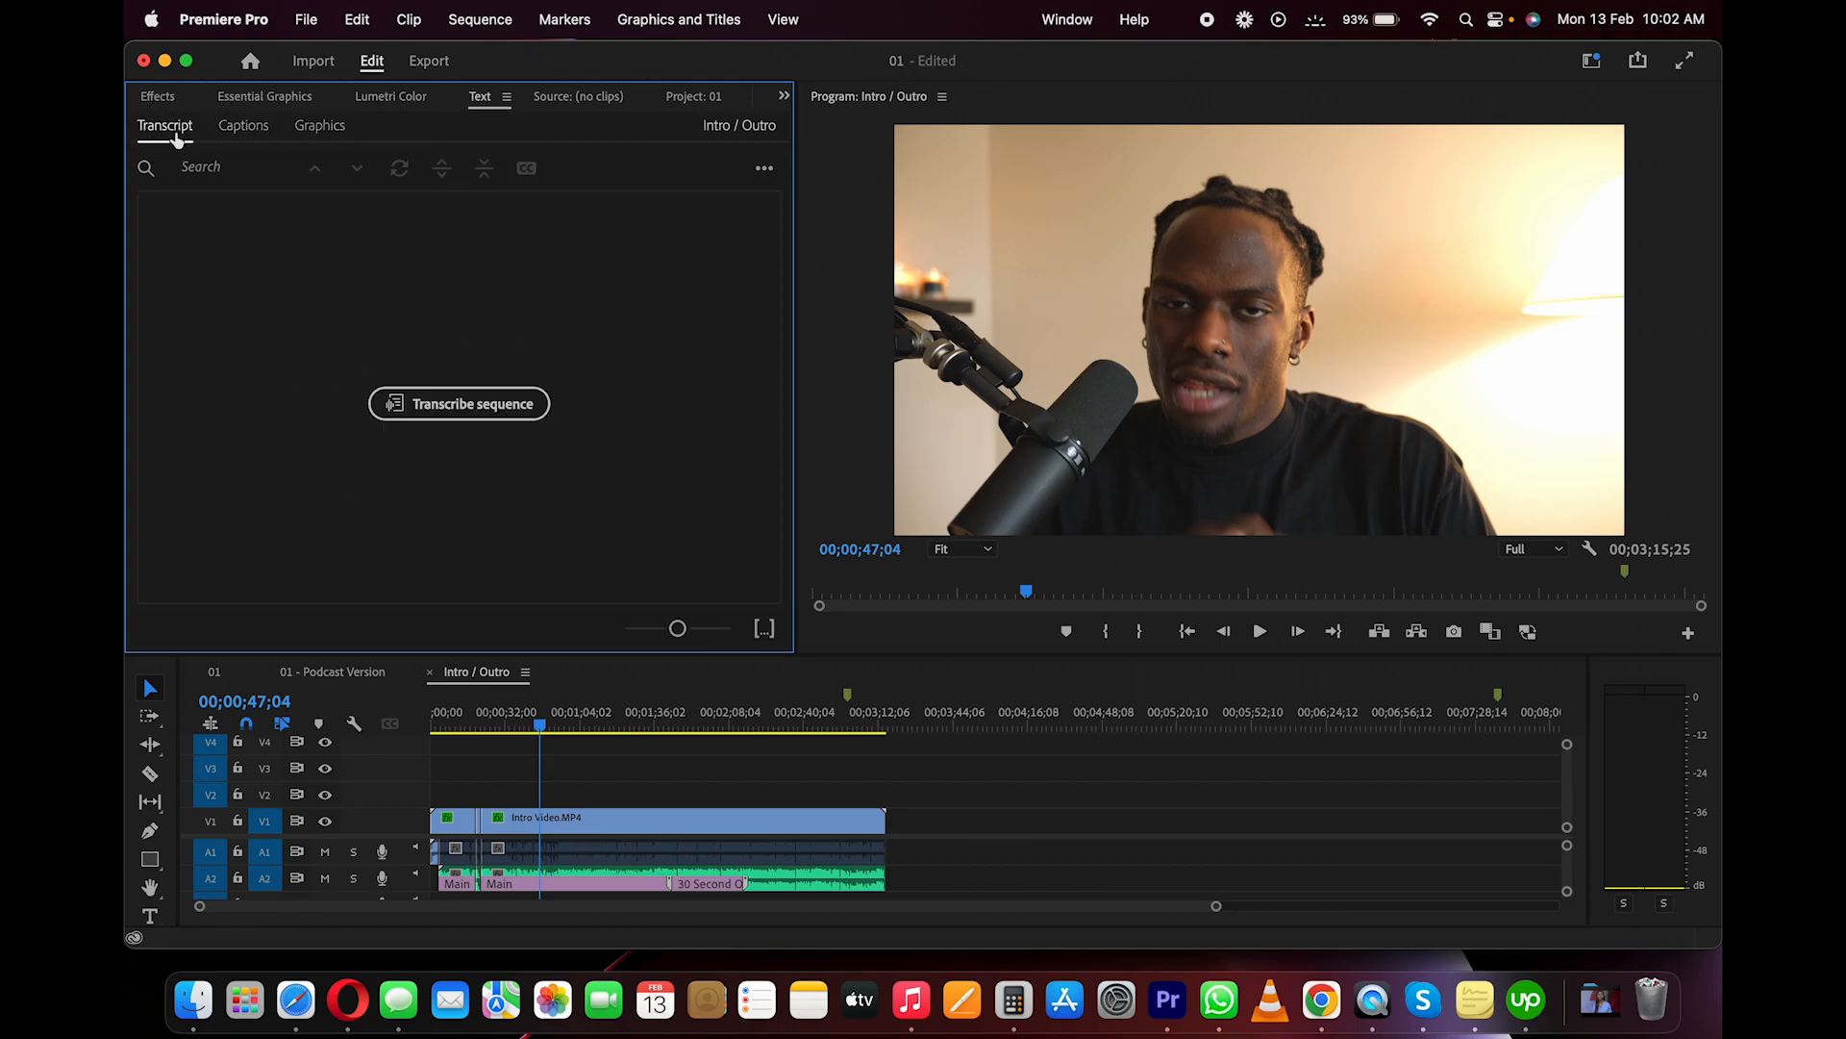
pyautogui.click(462, 406)
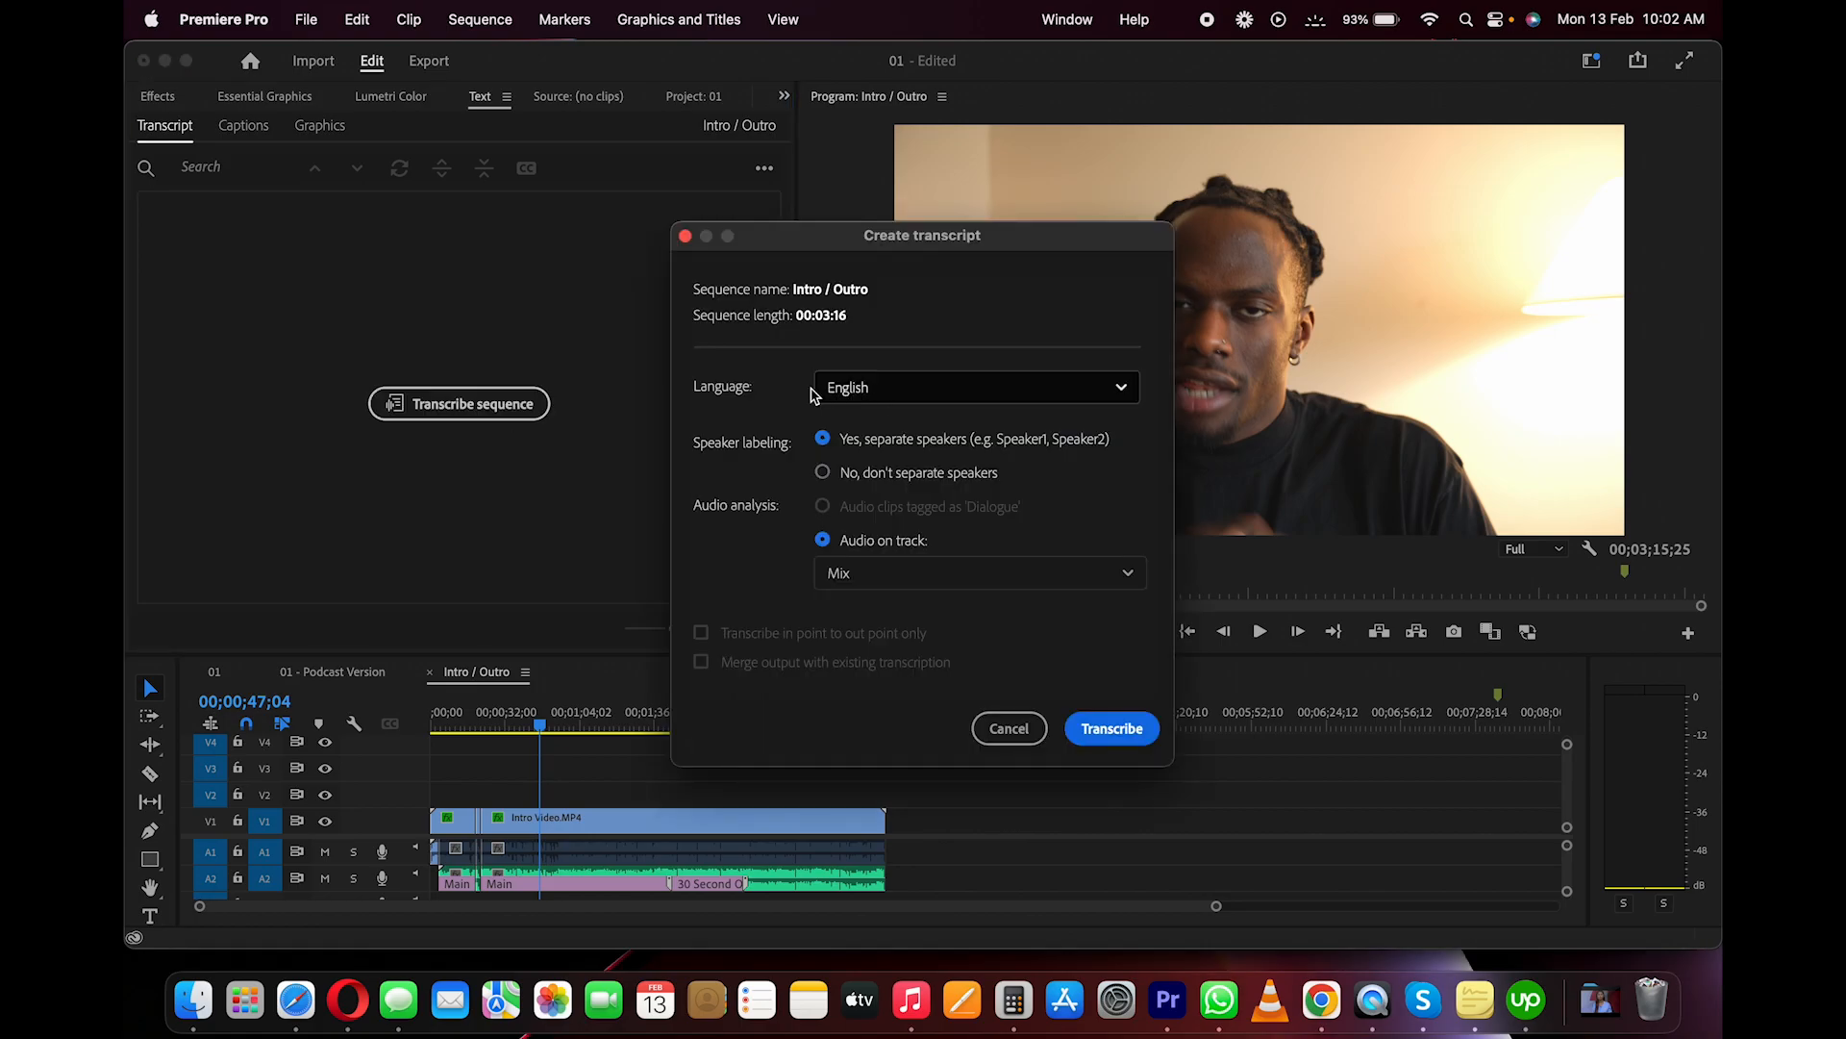
pyautogui.click(894, 390)
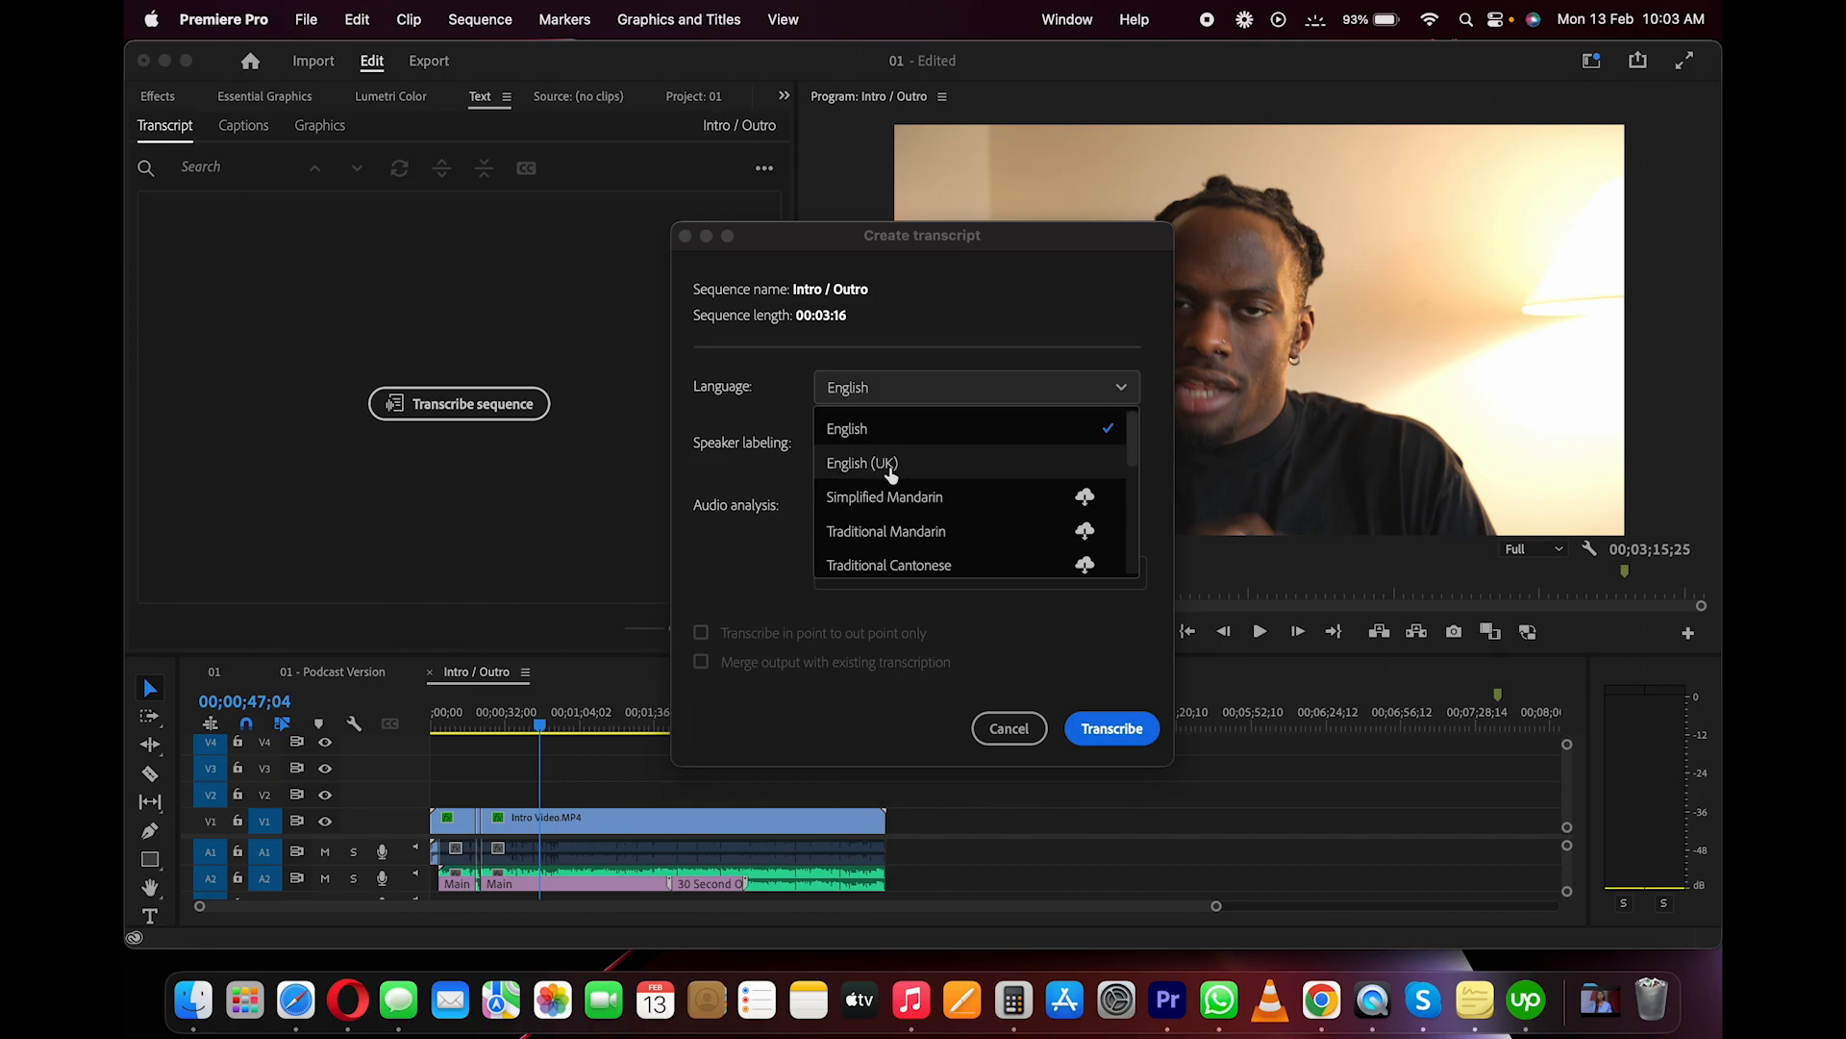
pyautogui.scroll(-3, 981, 510)
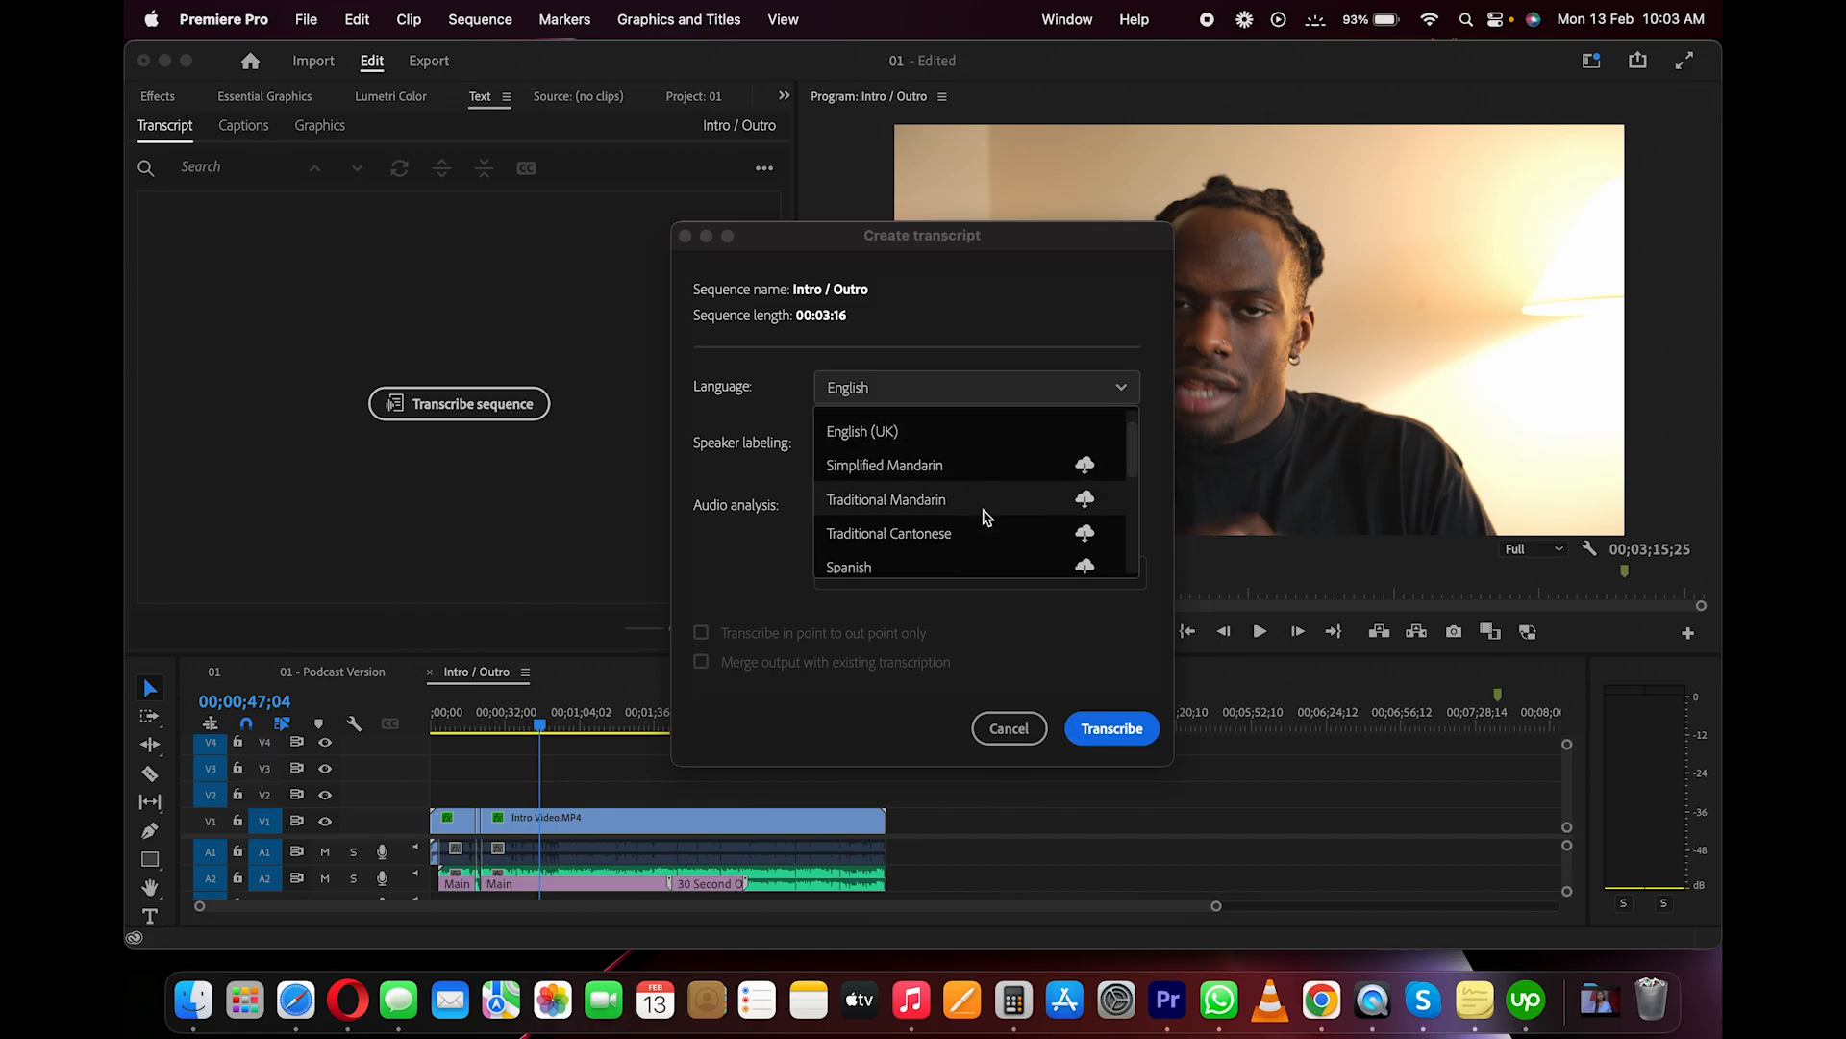
pyautogui.scroll(-5, 984, 516)
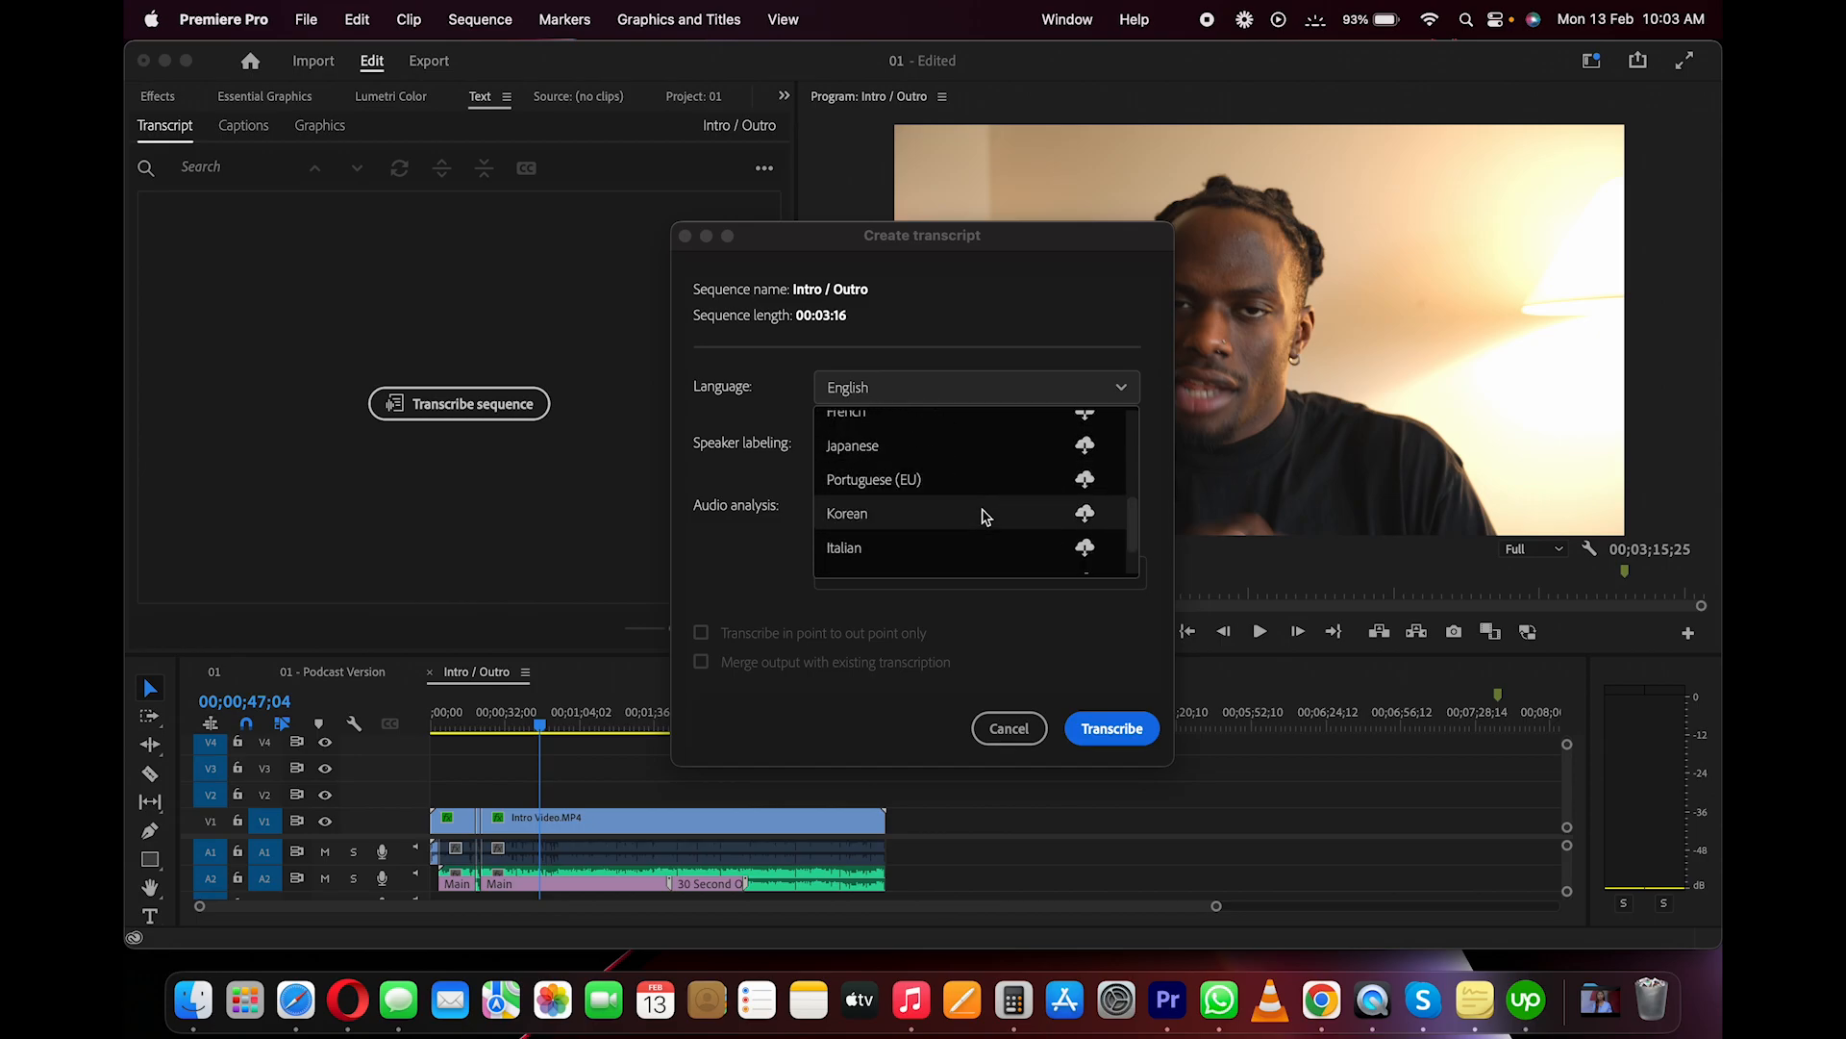
pyautogui.scroll(-2, 981, 516)
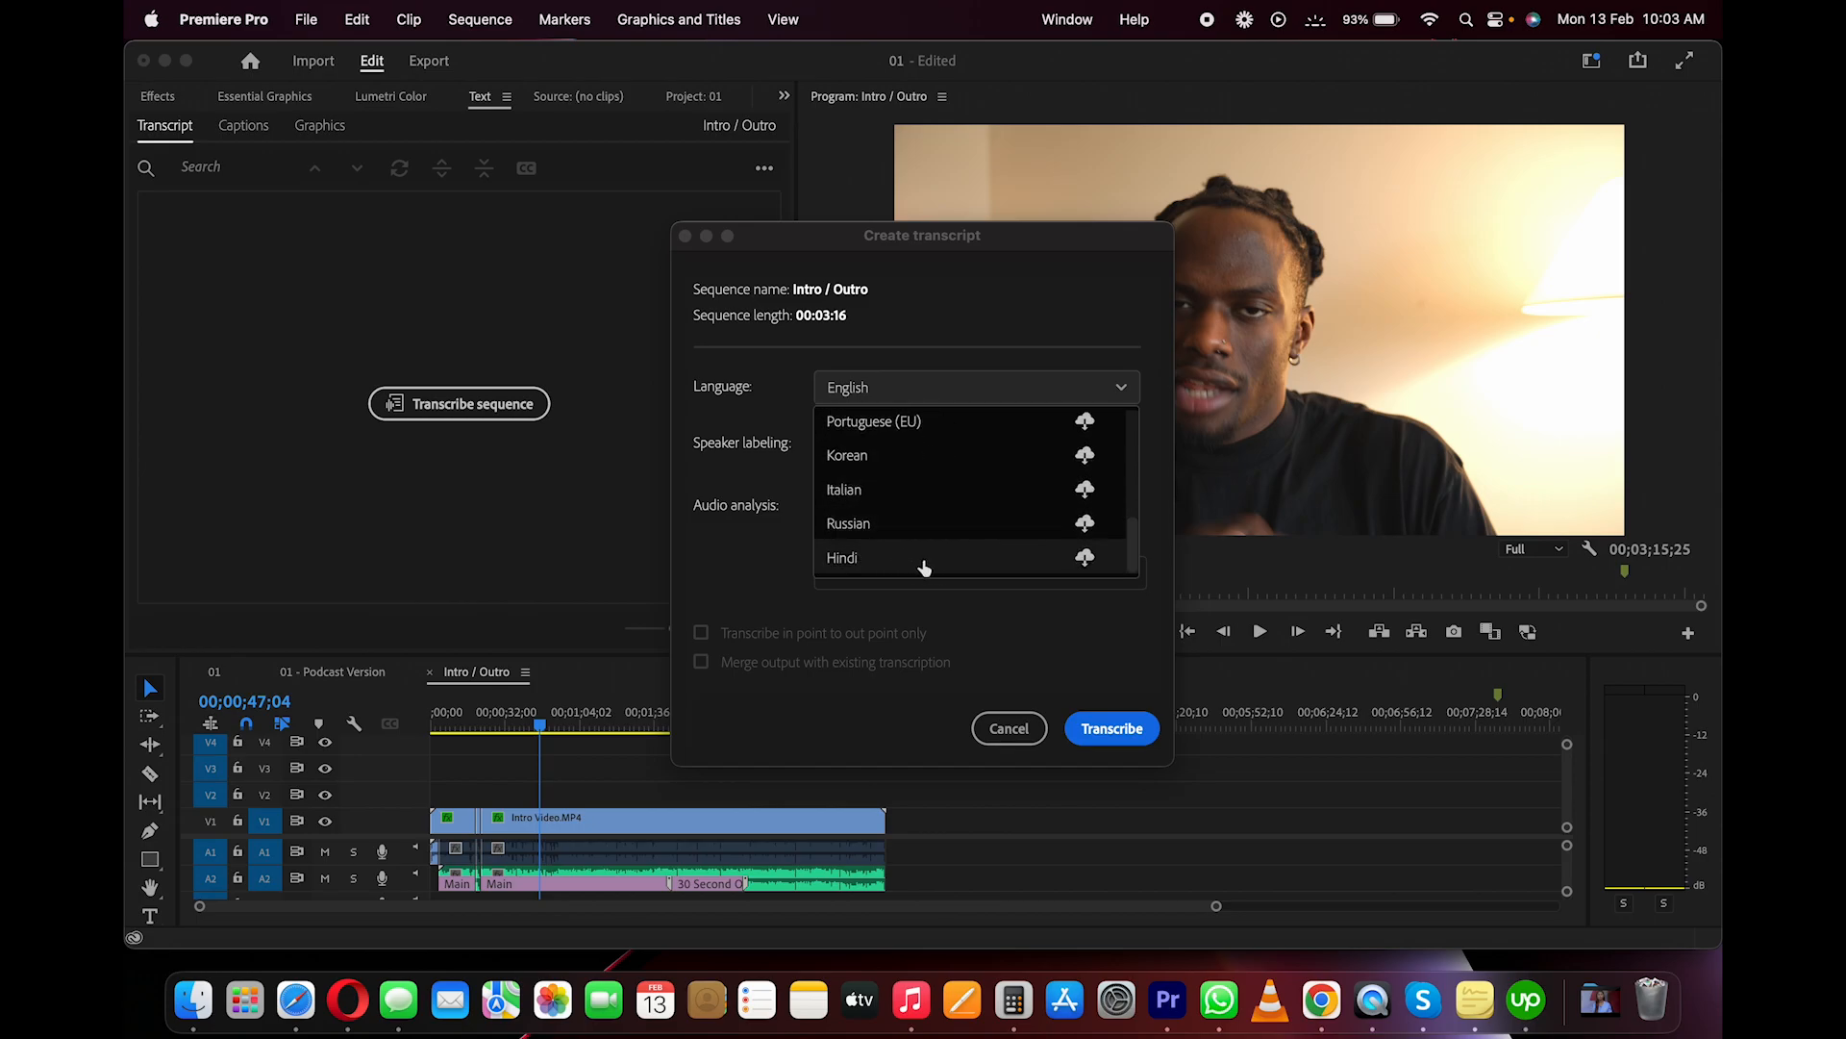
pyautogui.scroll(10, 923, 524)
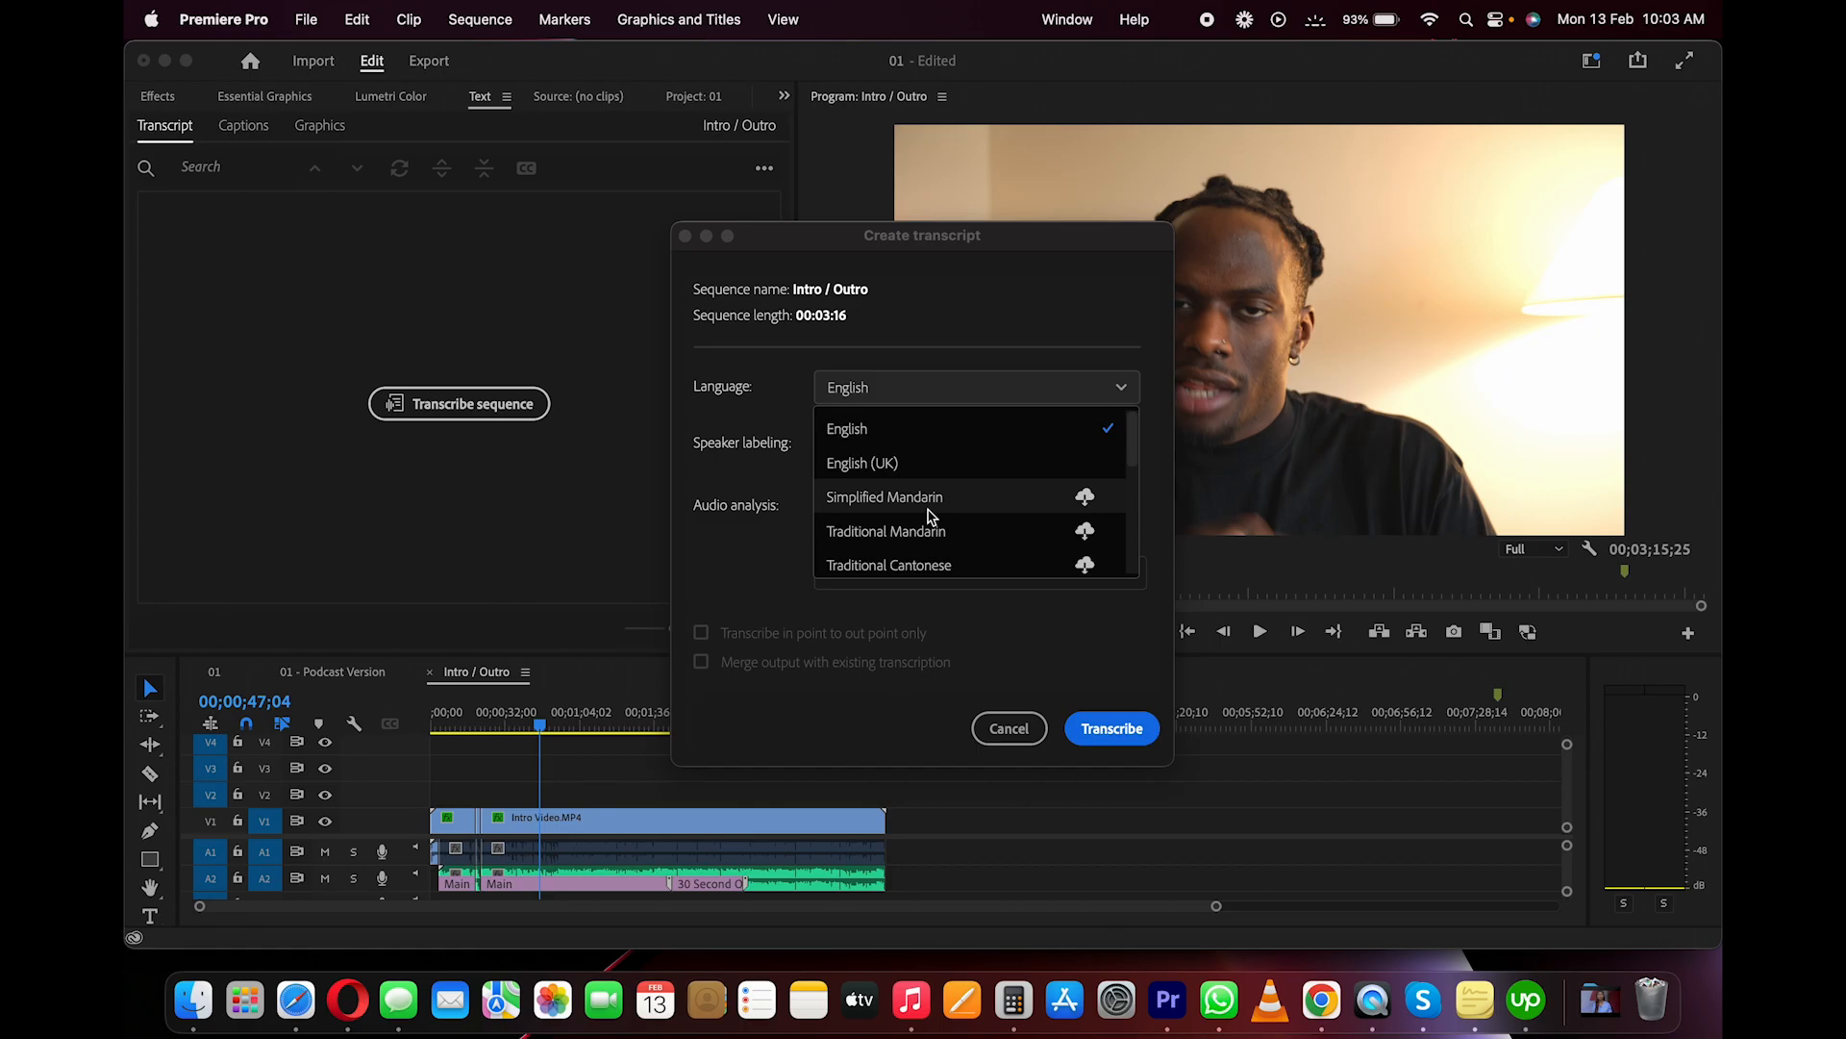
pyautogui.click(873, 430)
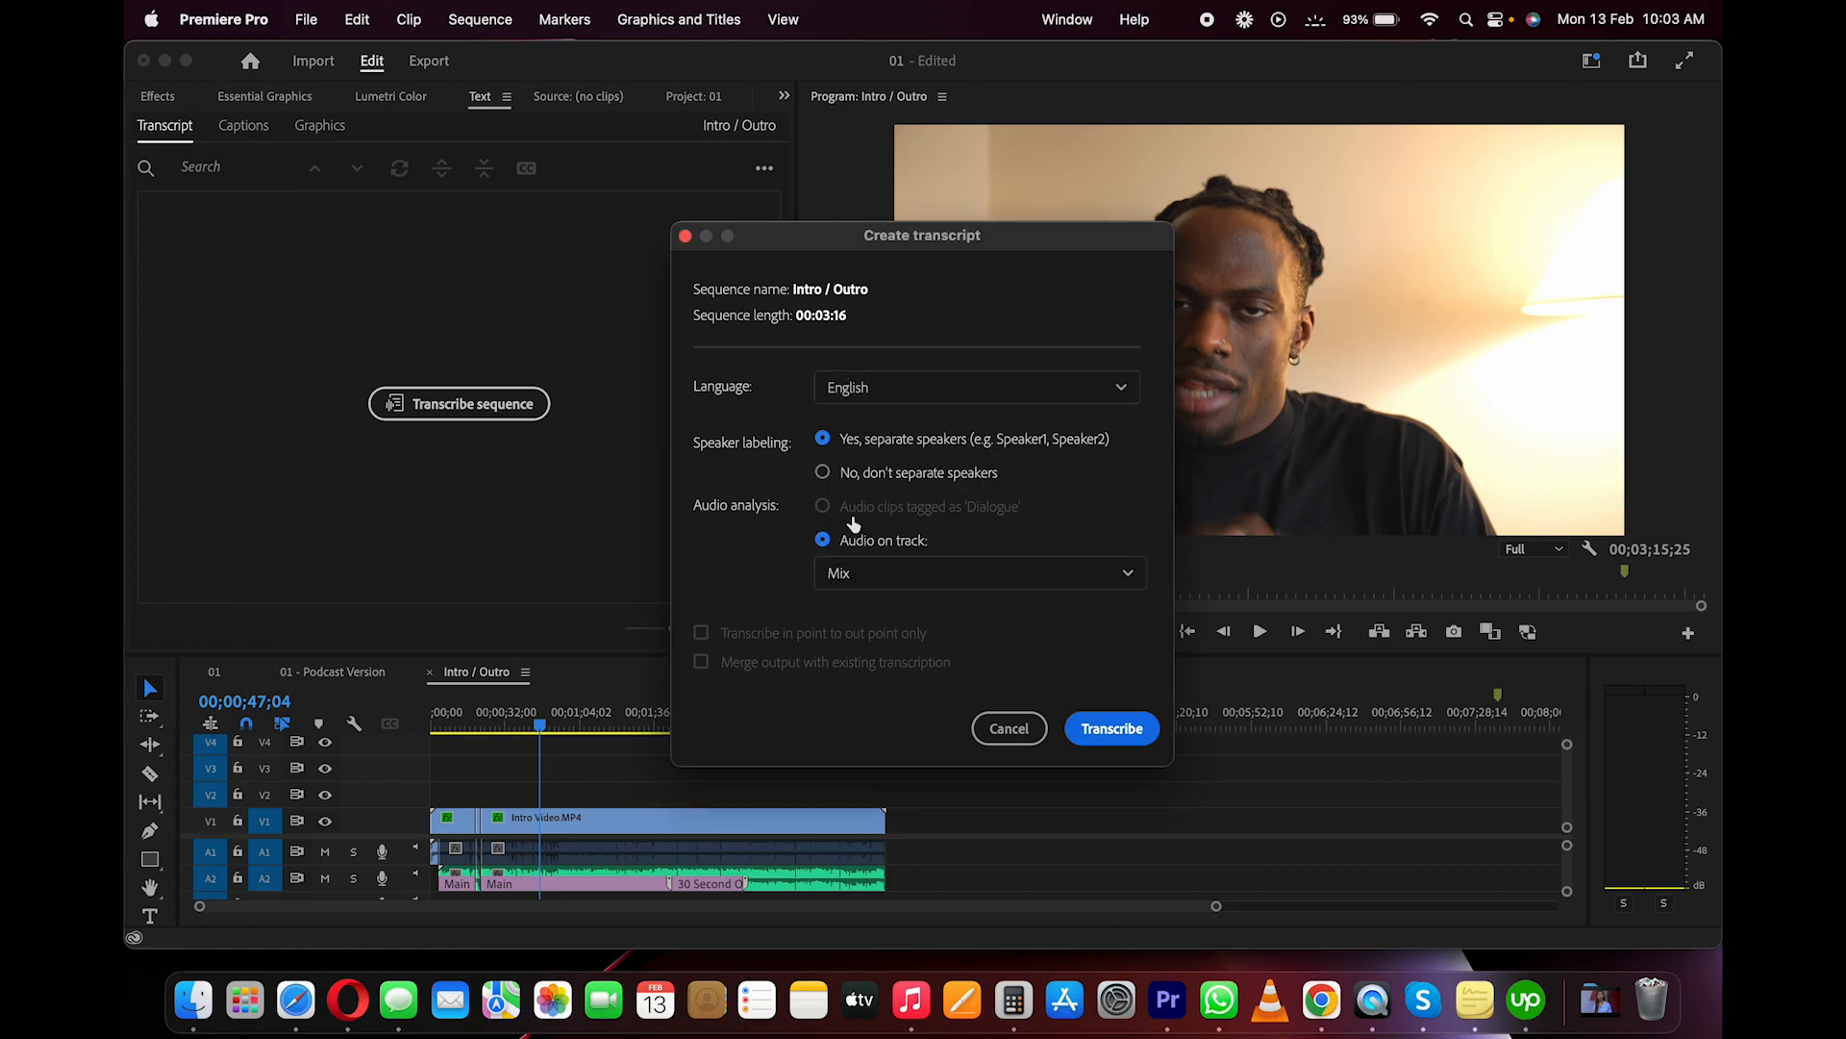
pyautogui.click(1111, 731)
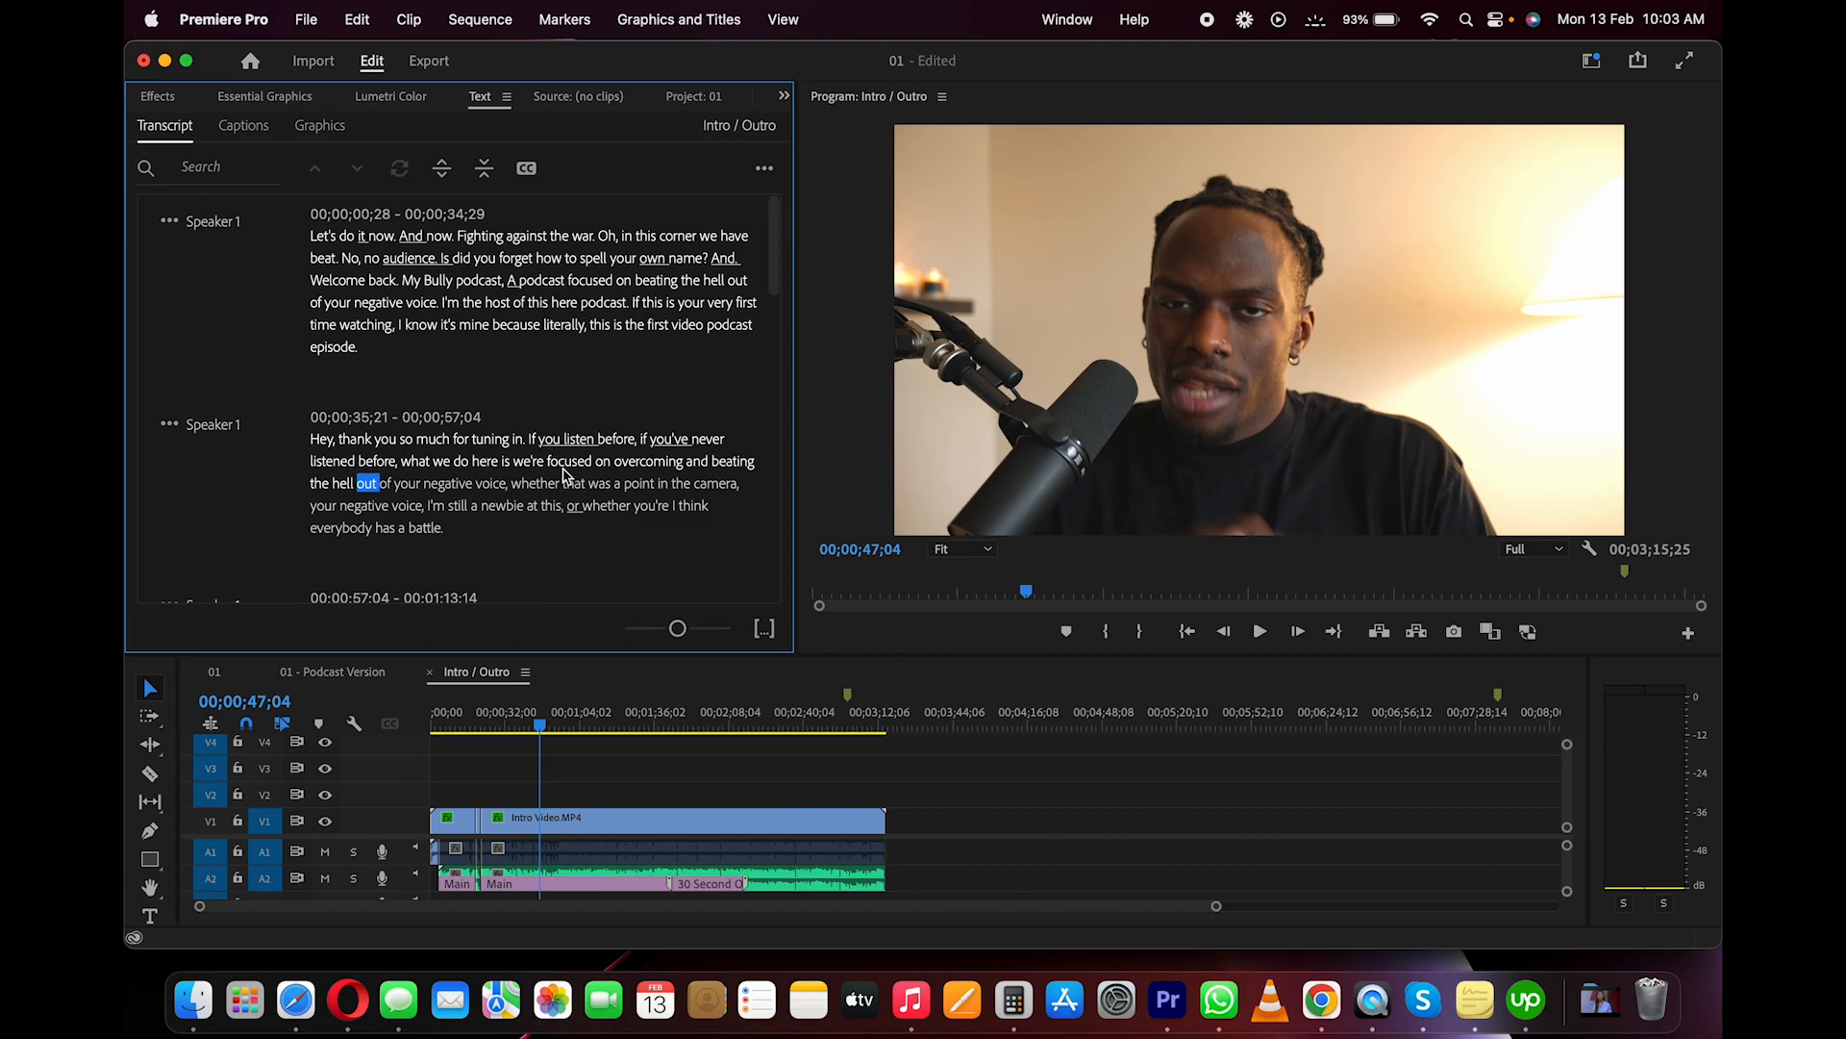
# Create captions from the transcript using the Subtitle default preset, Subtitle format, no style and double lines
pyautogui.click(525, 170)
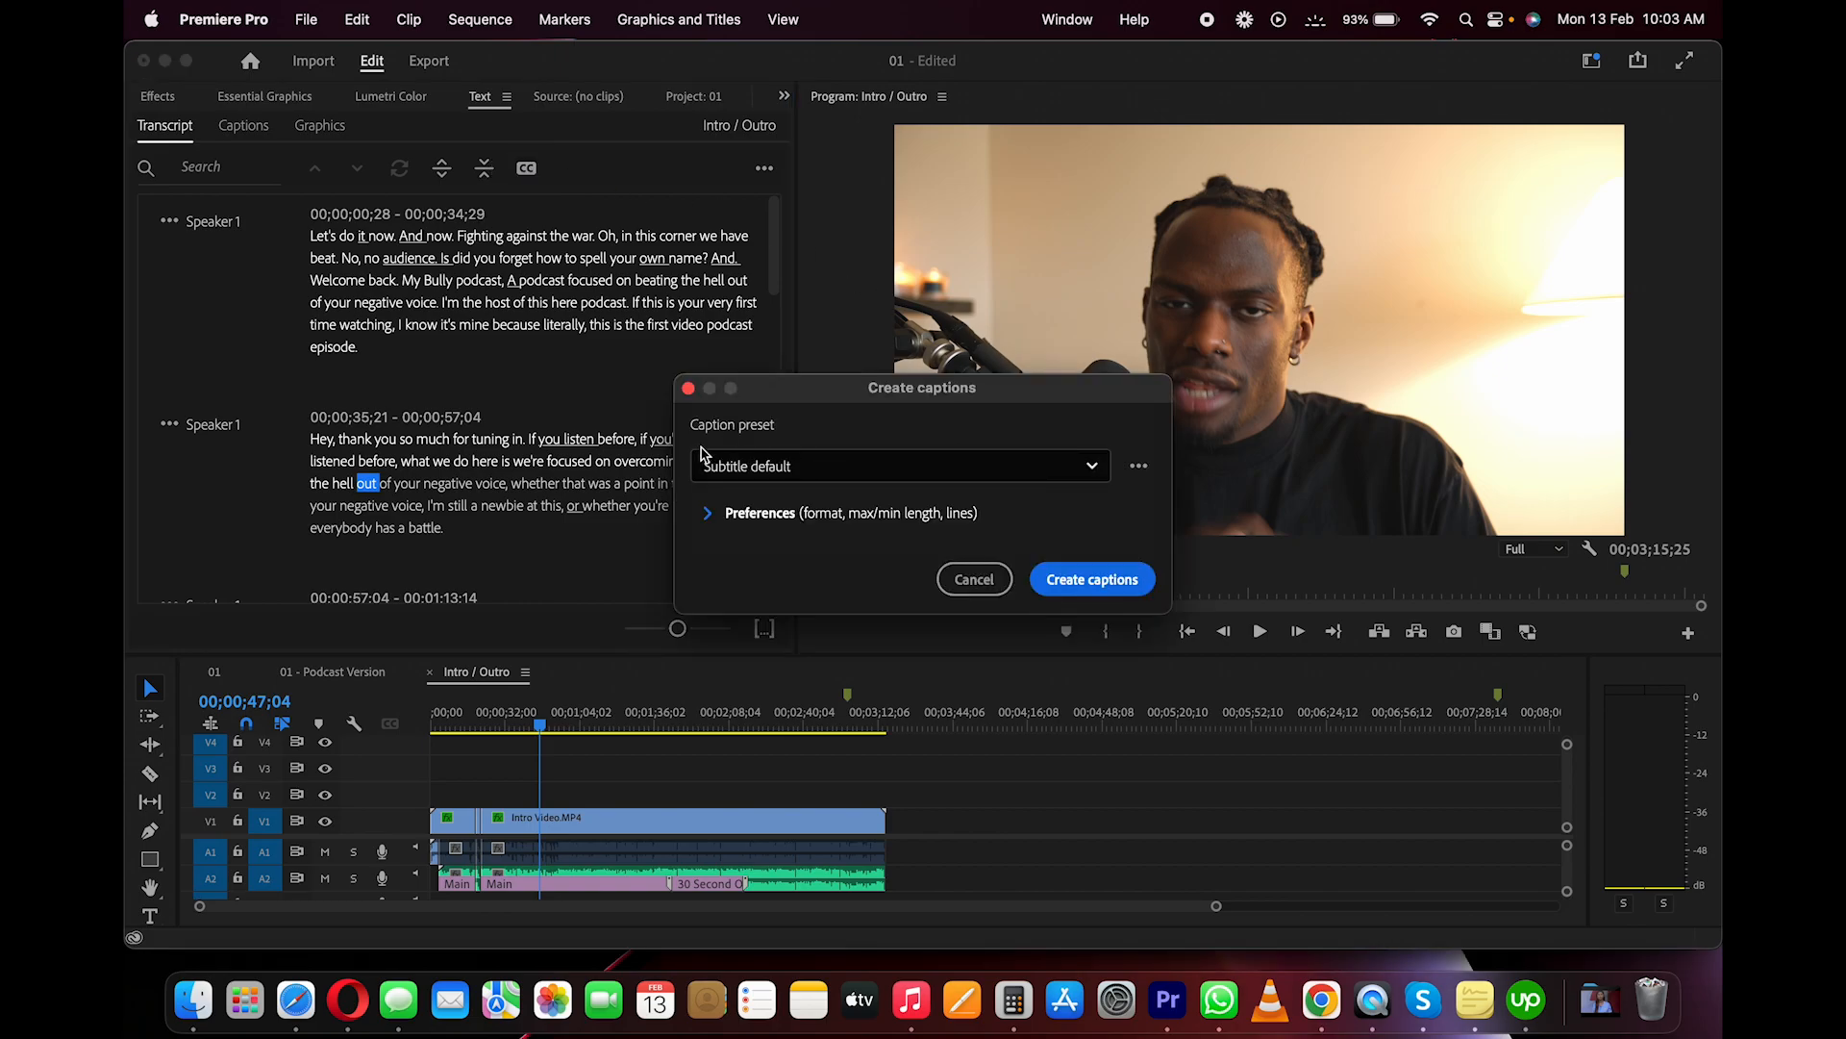
pyautogui.click(708, 517)
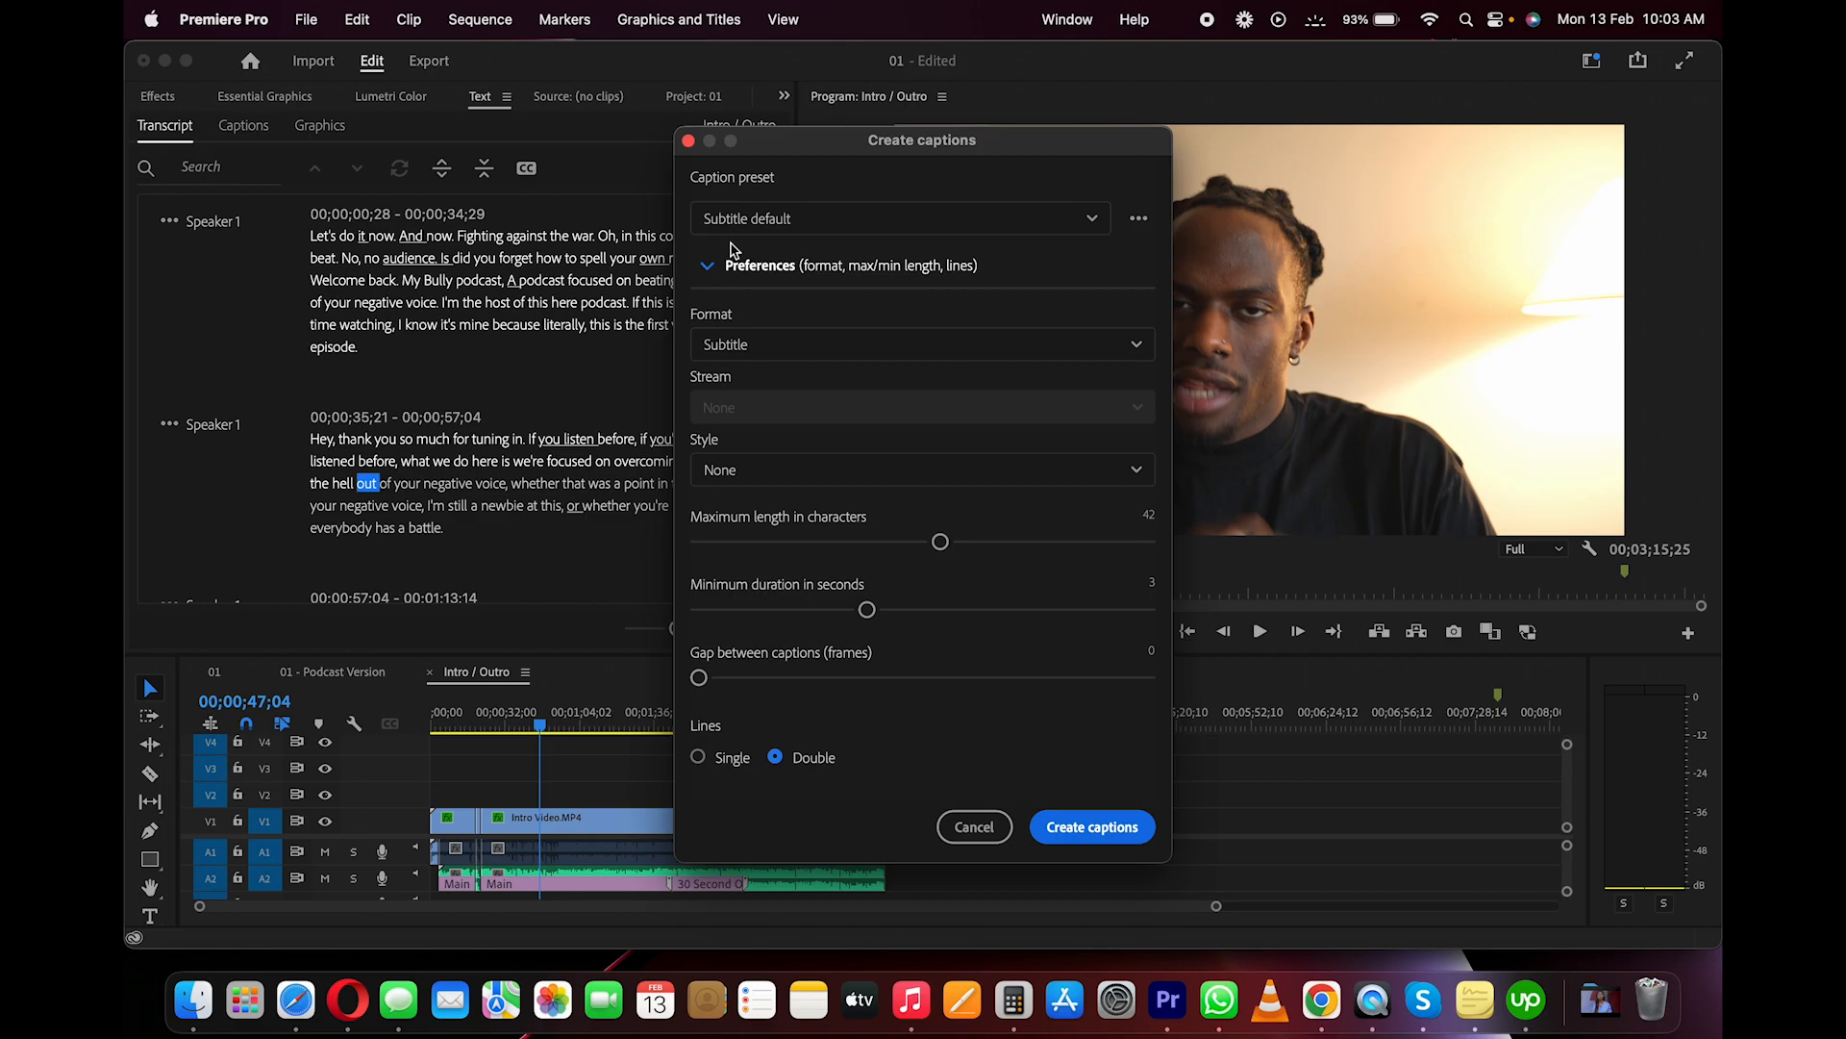
pyautogui.click(820, 221)
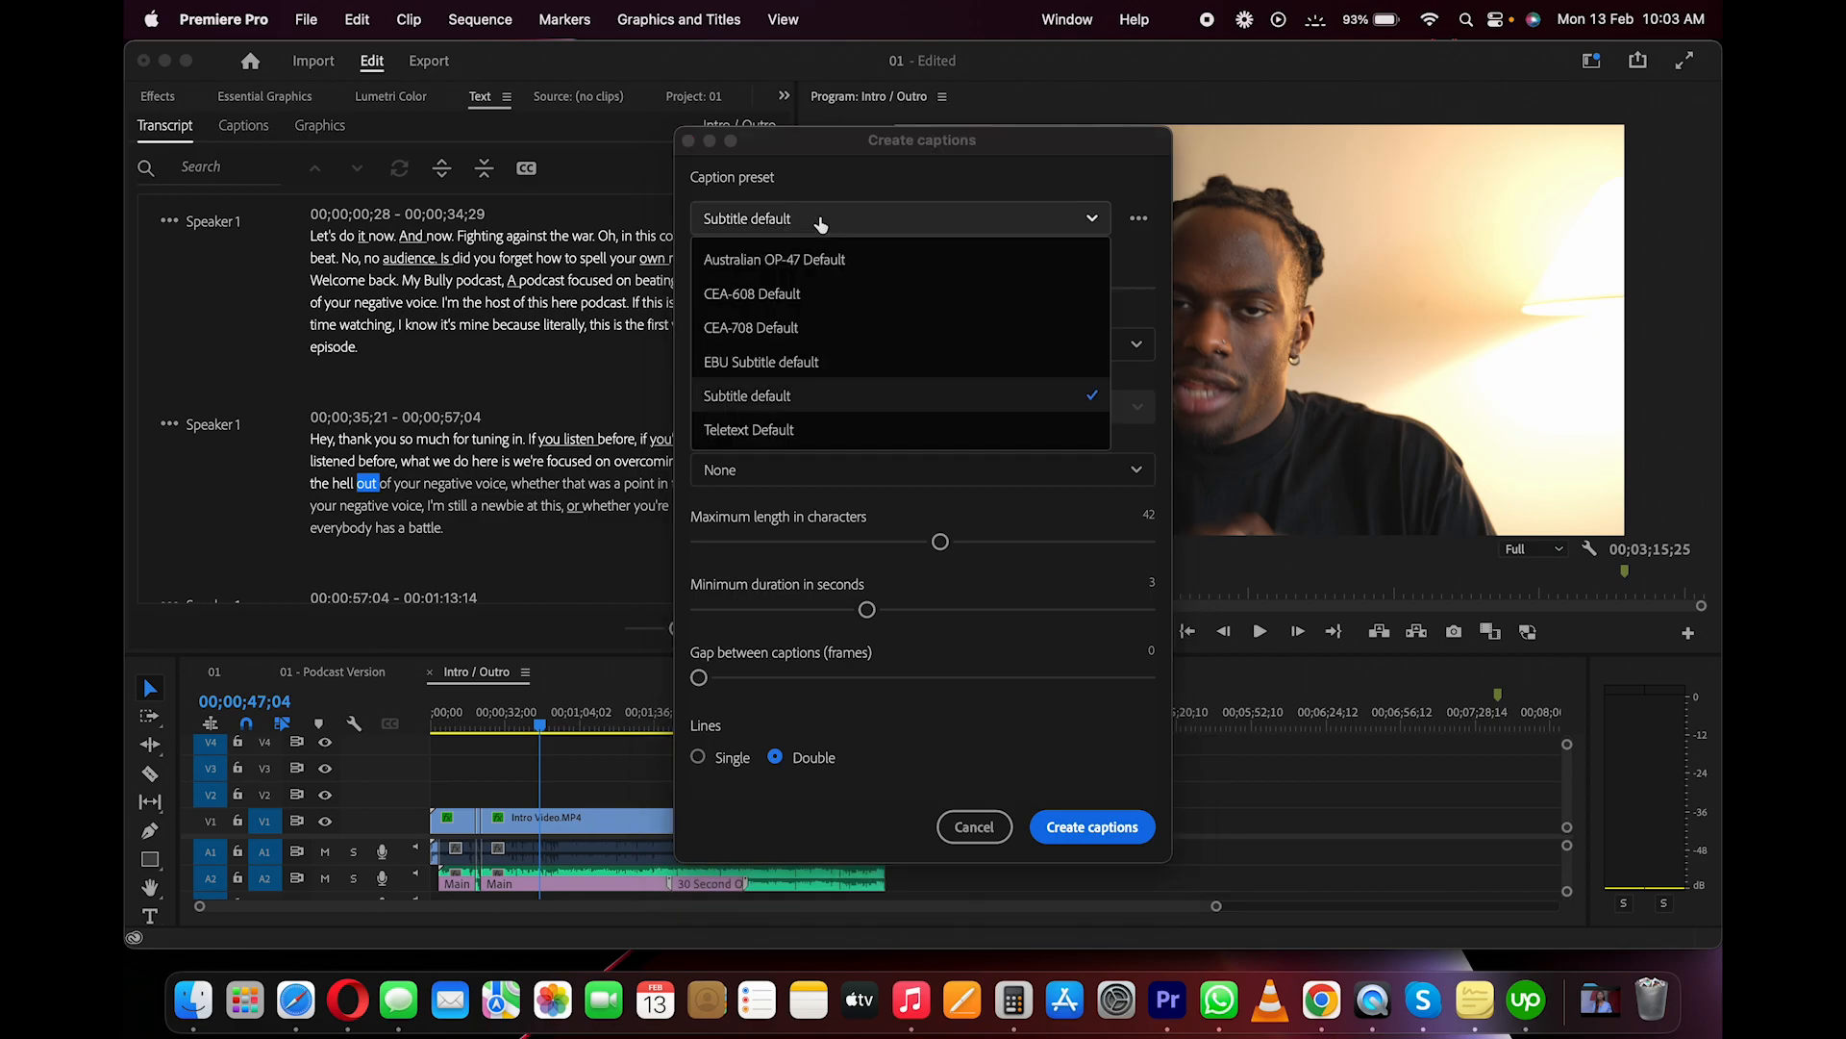
pyautogui.click(777, 221)
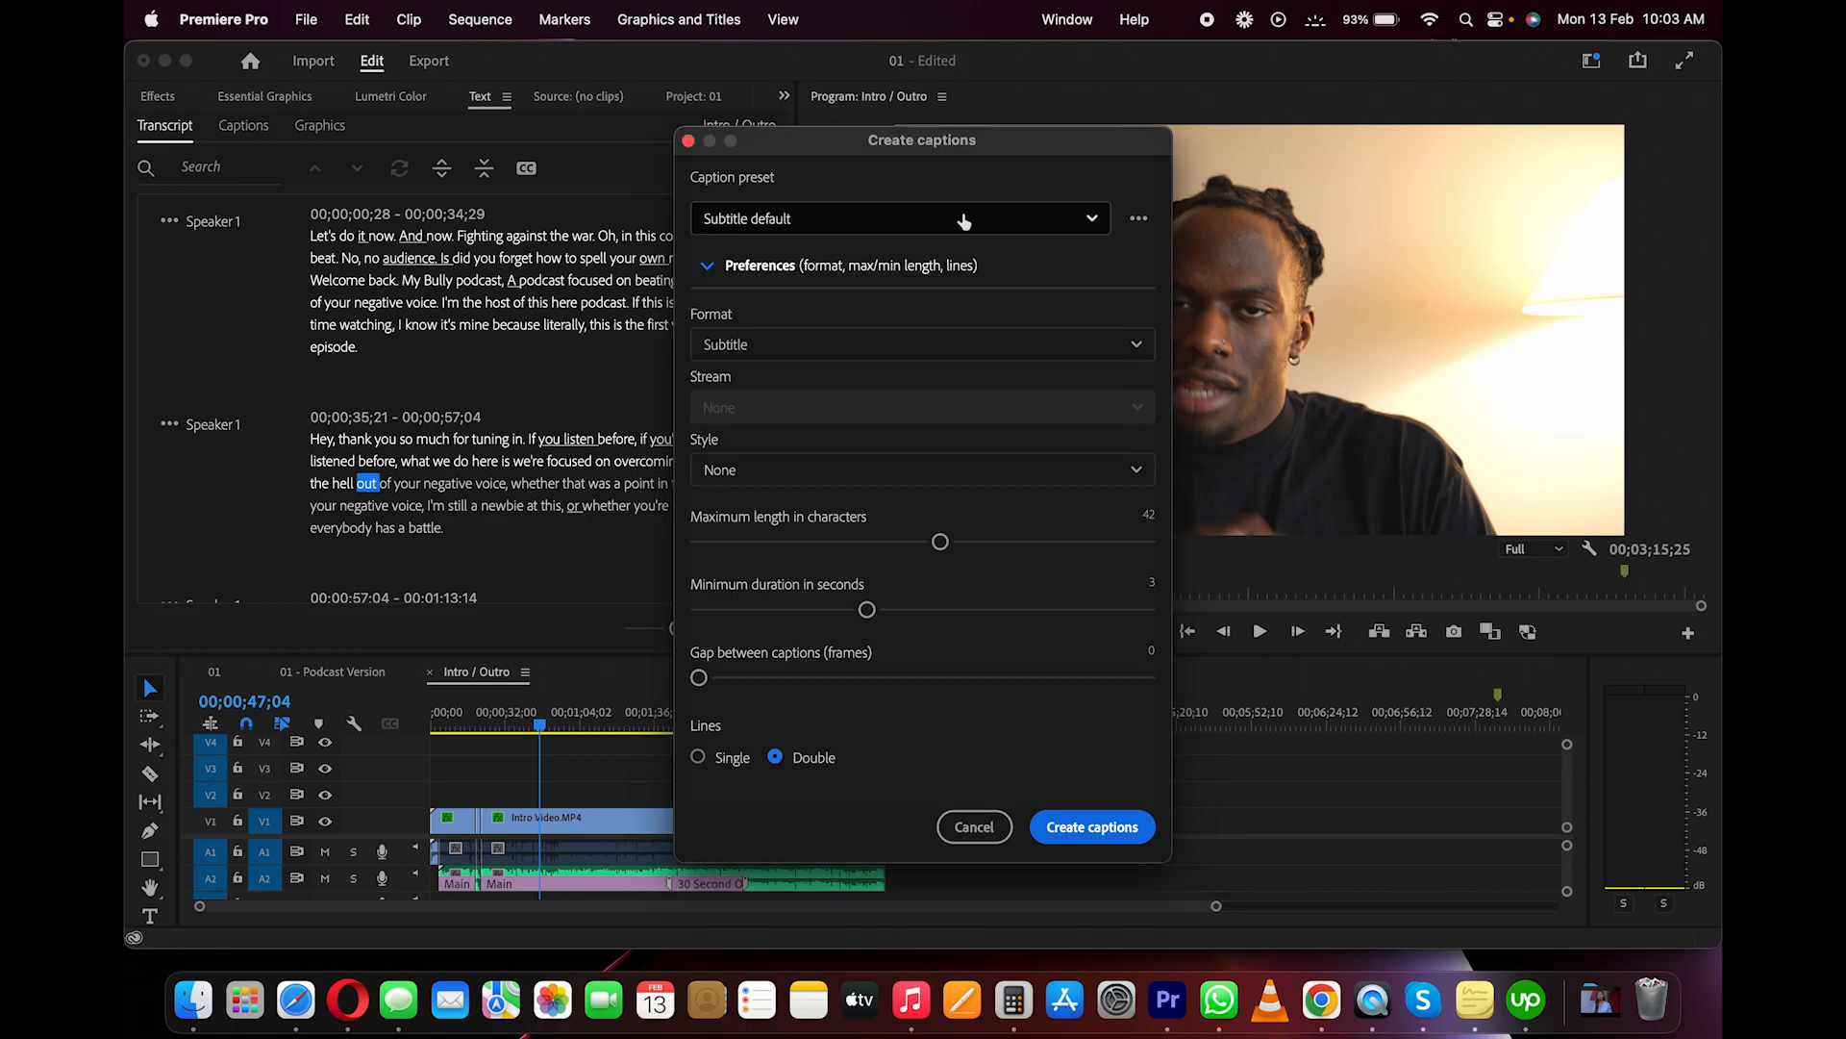
pyautogui.click(776, 349)
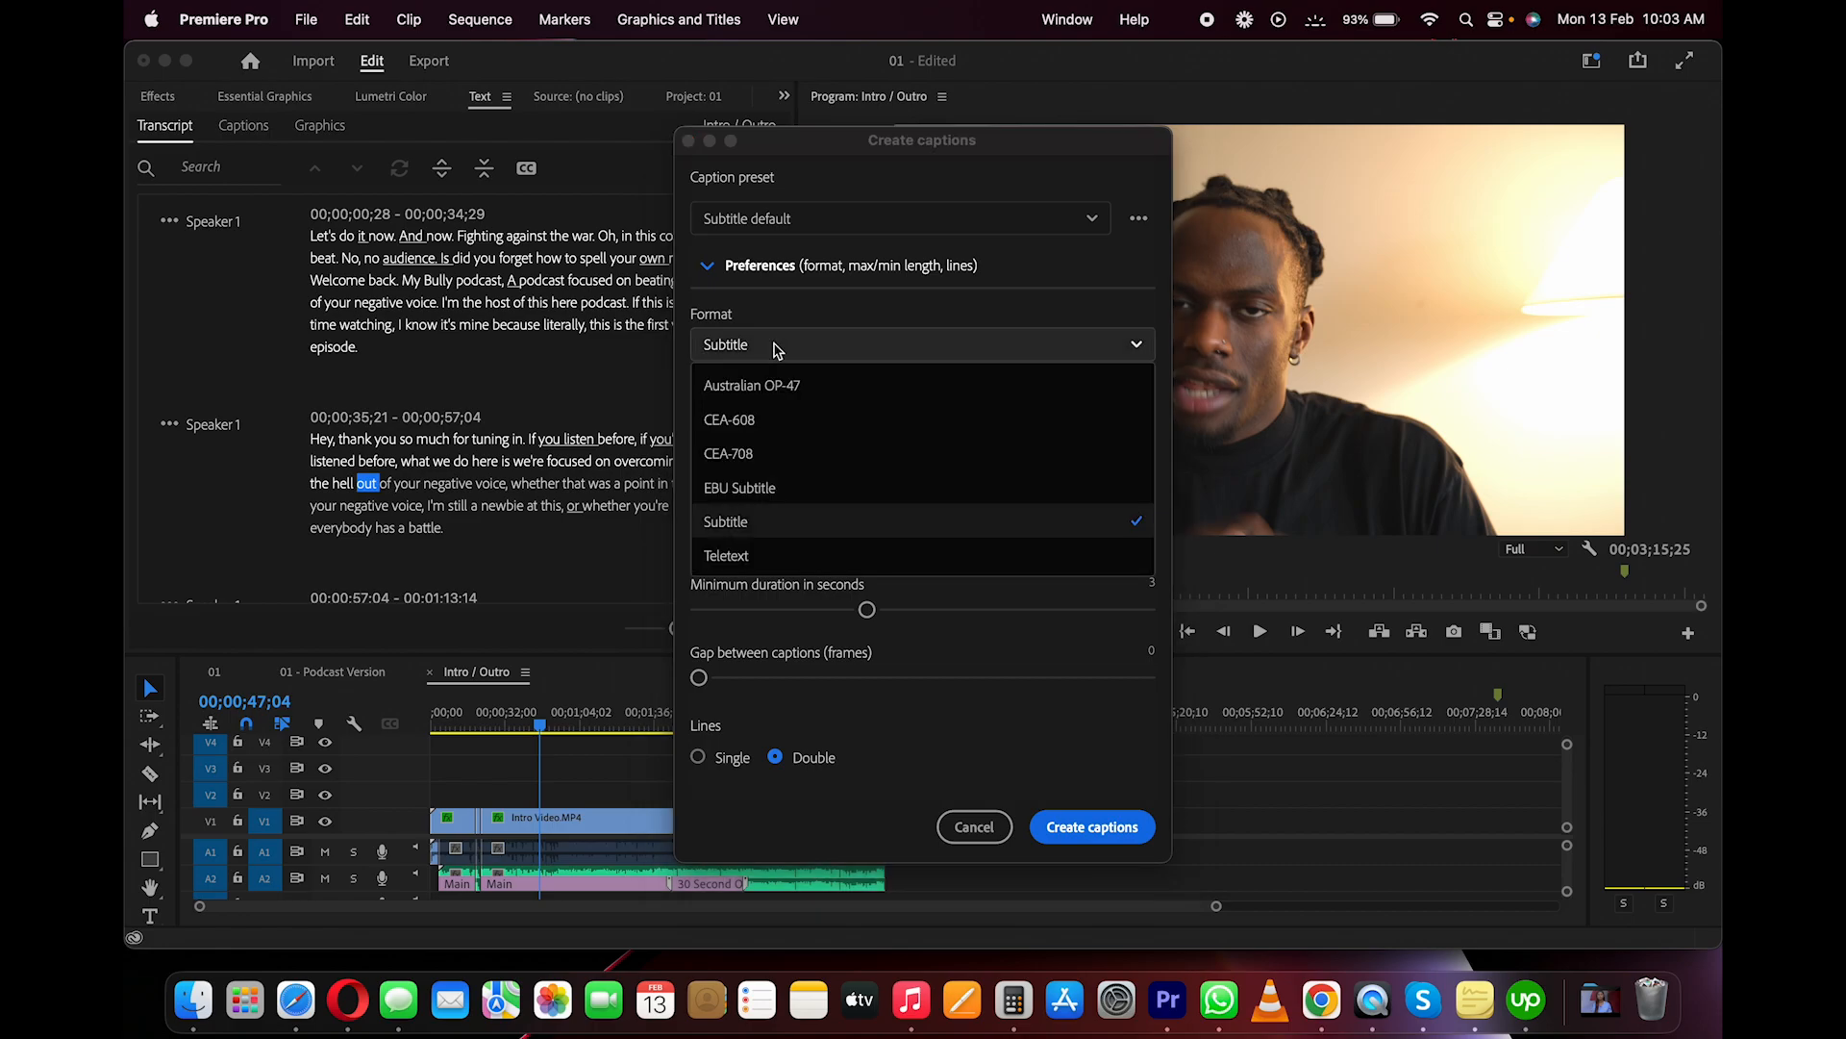
pyautogui.click(777, 348)
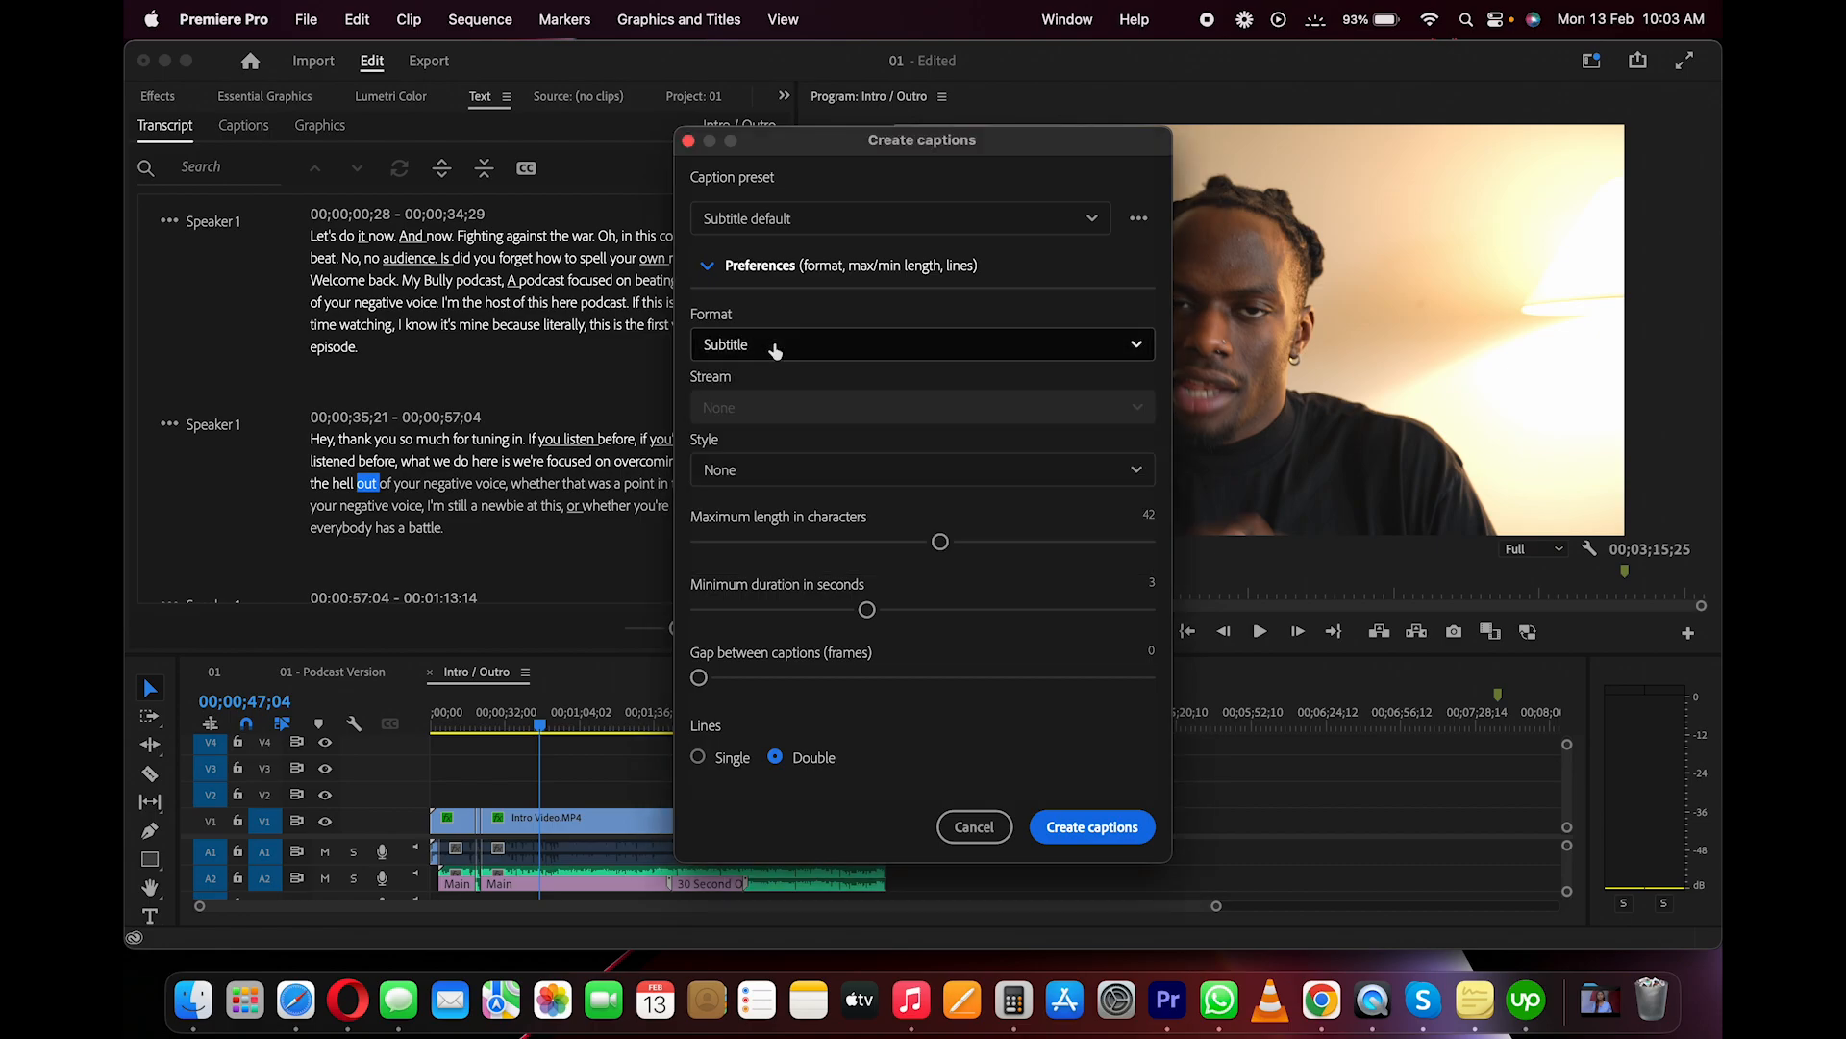
pyautogui.click(768, 478)
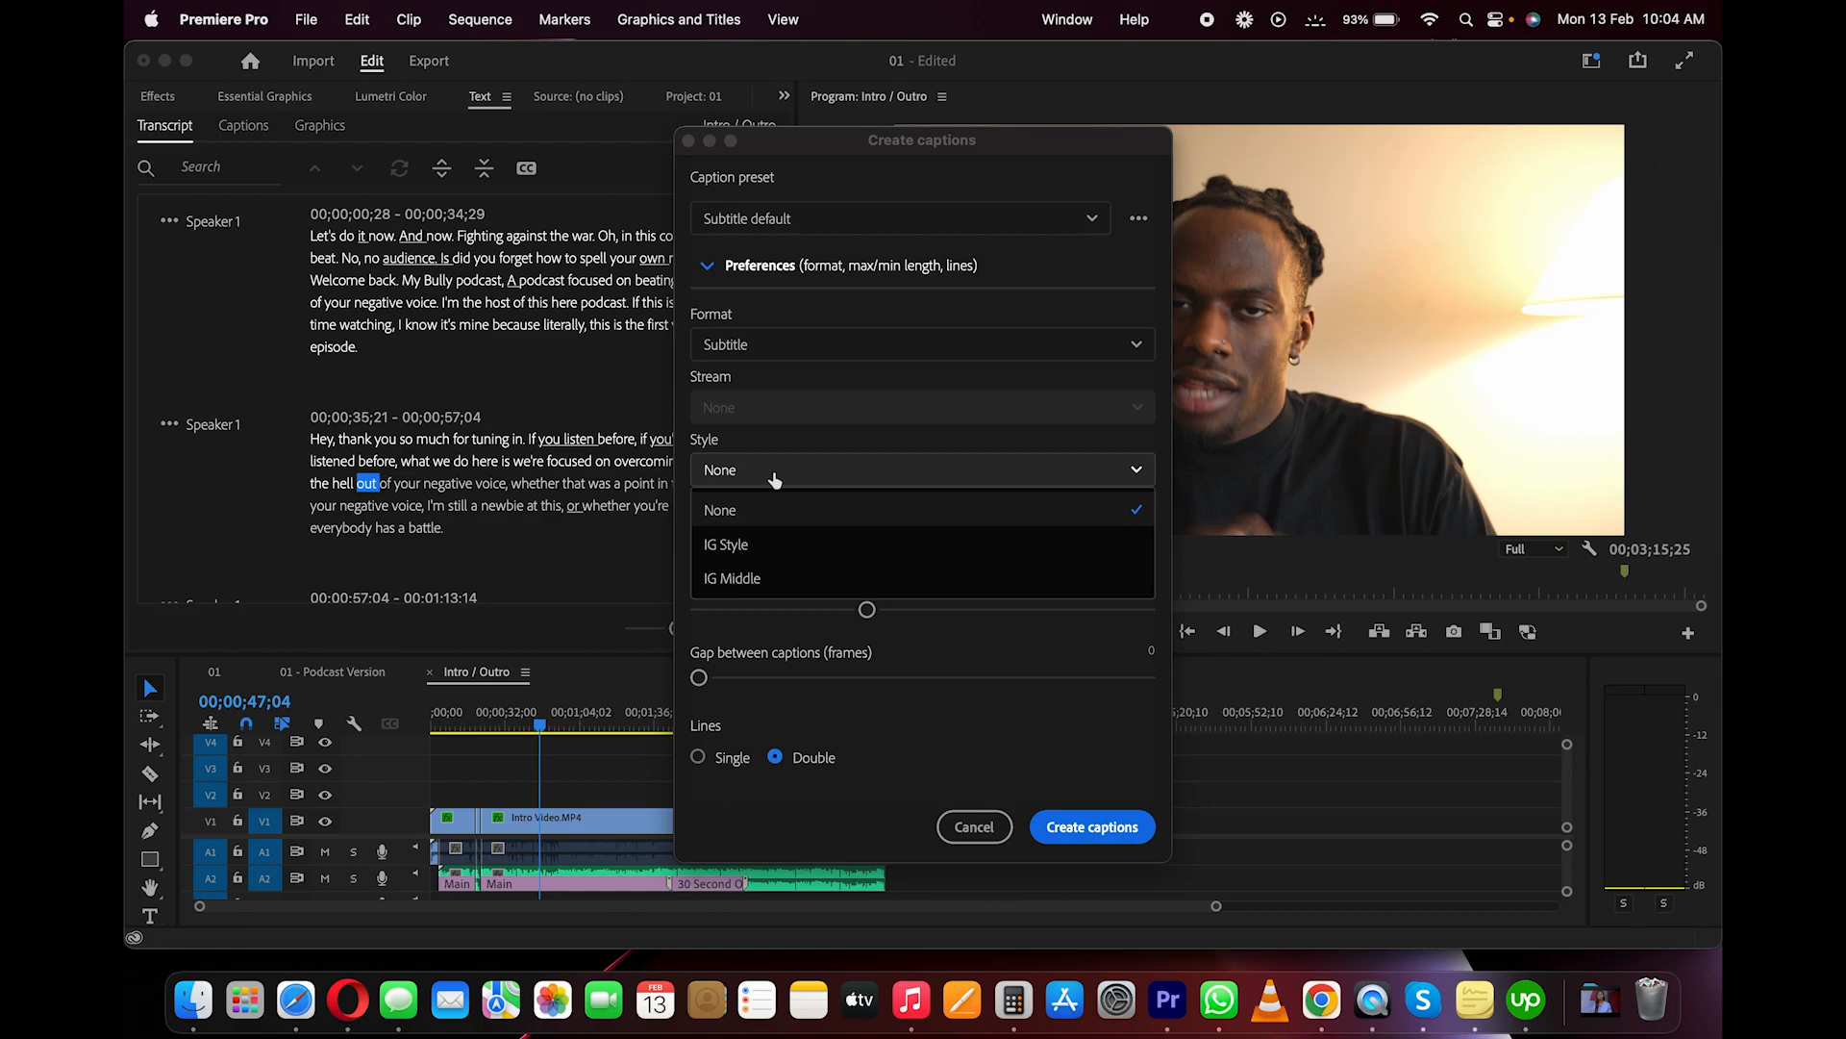
pyautogui.click(774, 479)
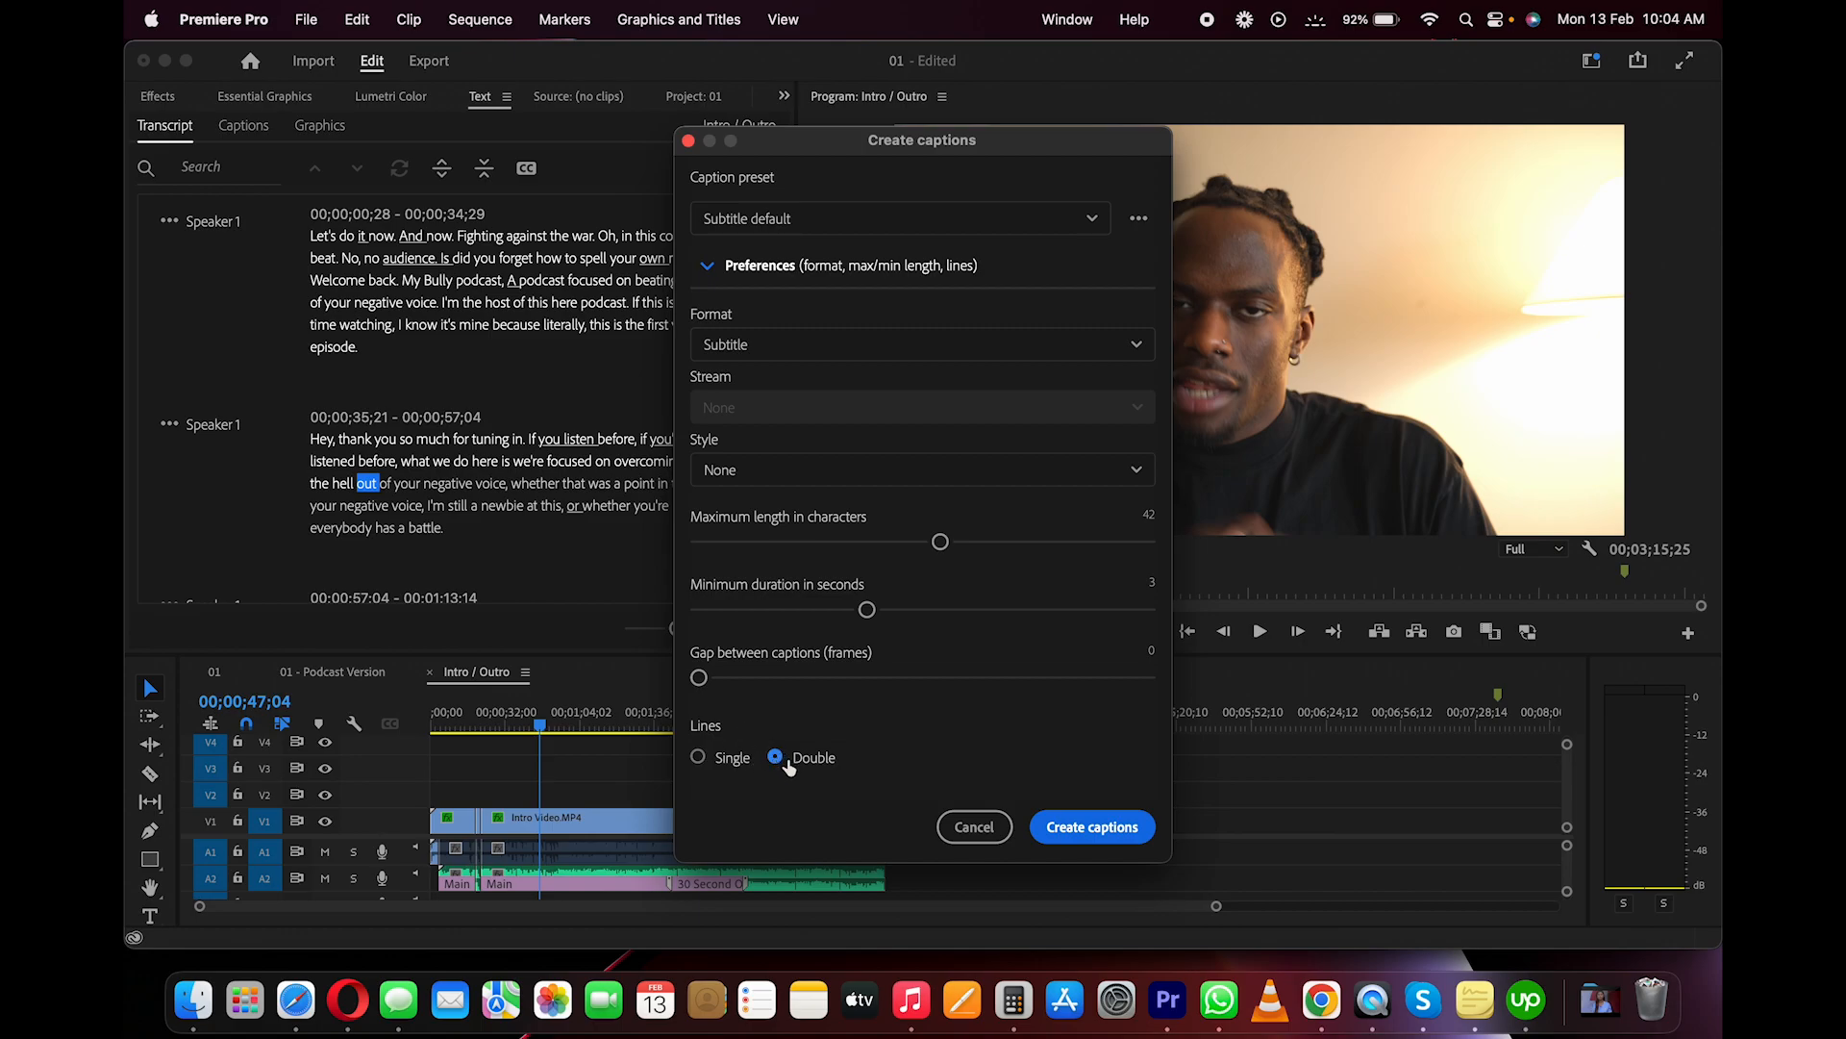
pyautogui.click(1083, 831)
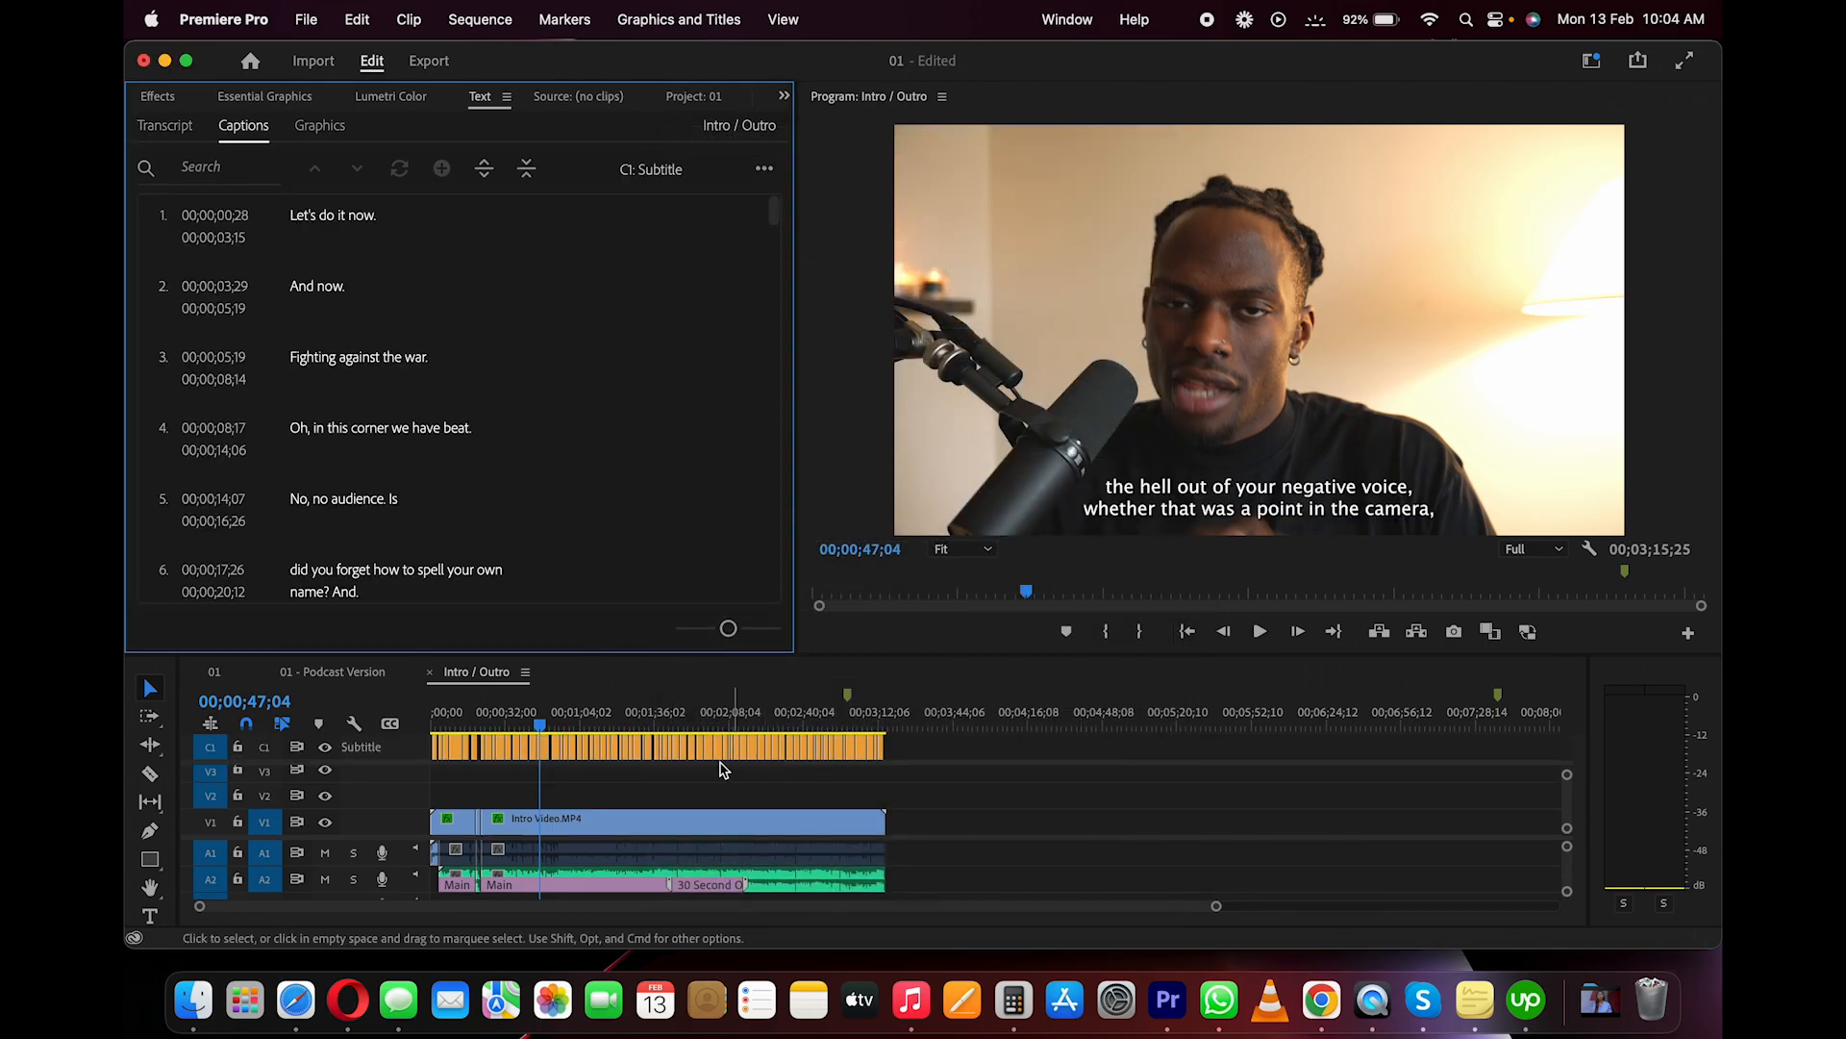
# Play the captioned sequence from near its start to check the subtitles against the speech
pyautogui.scroll(8, 557, 777)
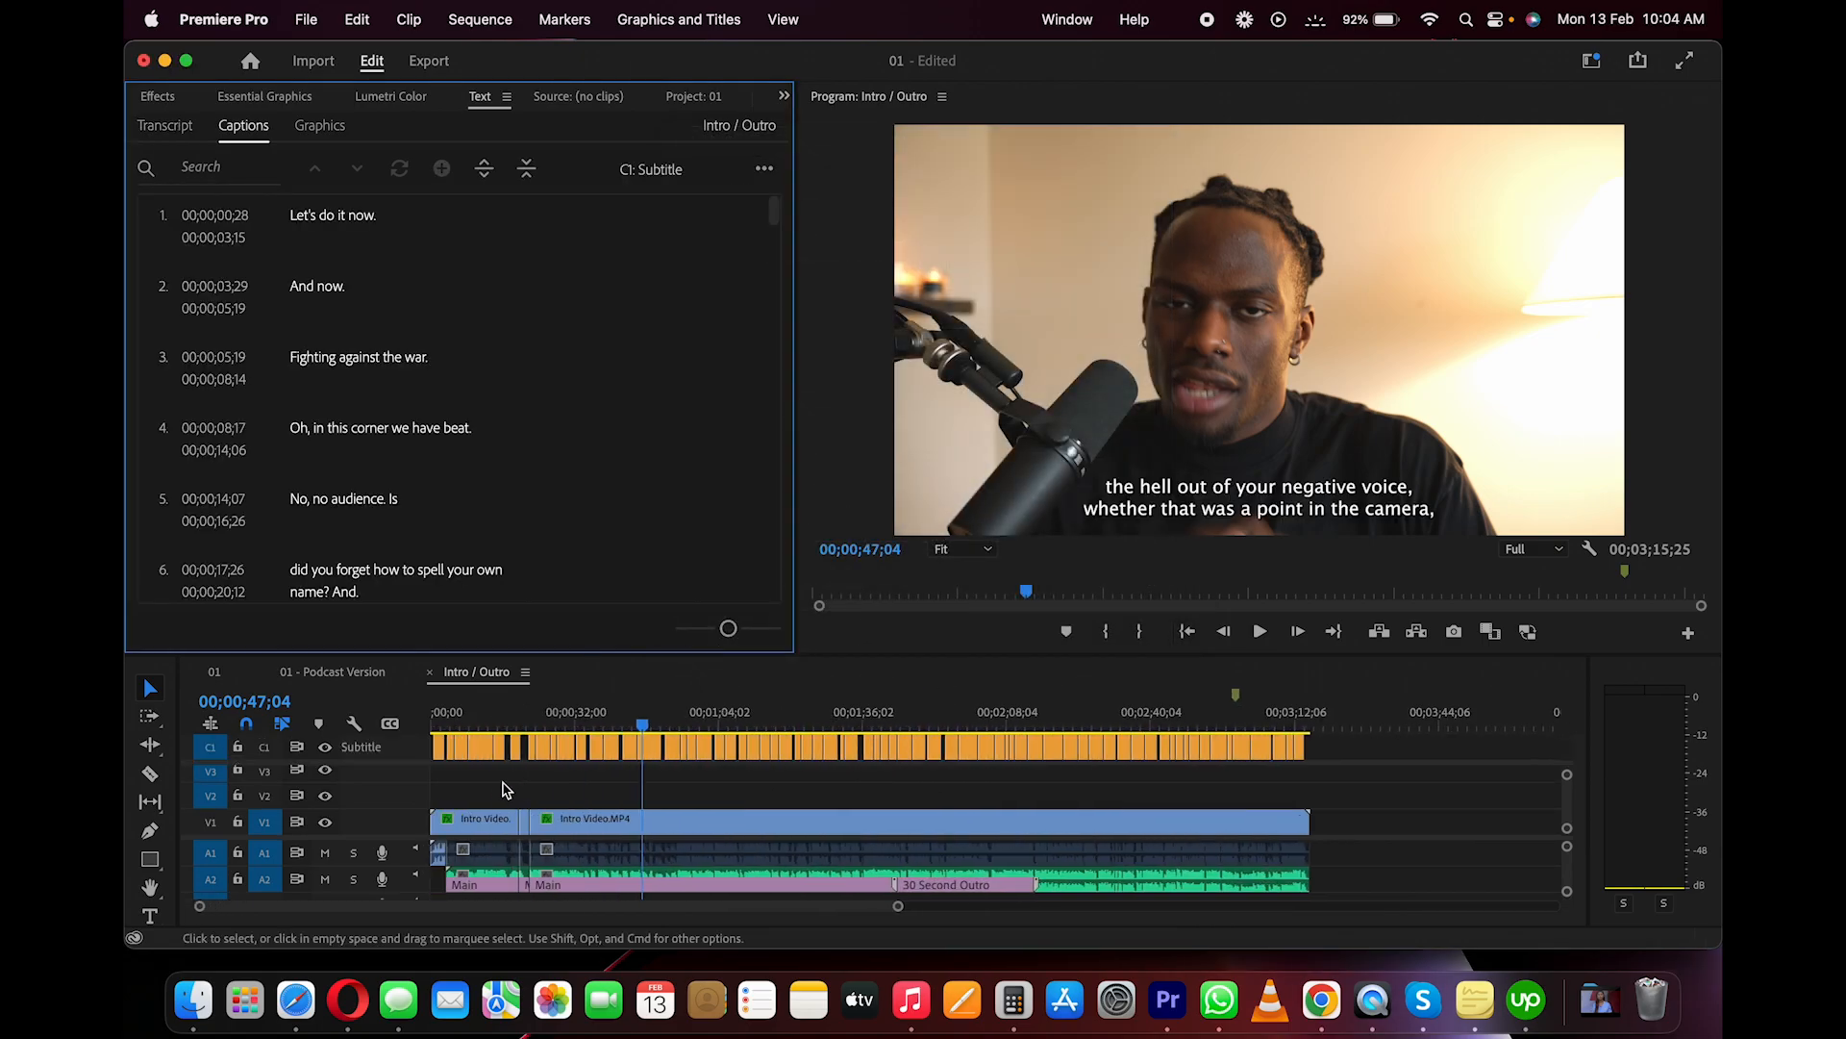
pyautogui.moveTo(445, 719); pyautogui.dragTo(445, 722)
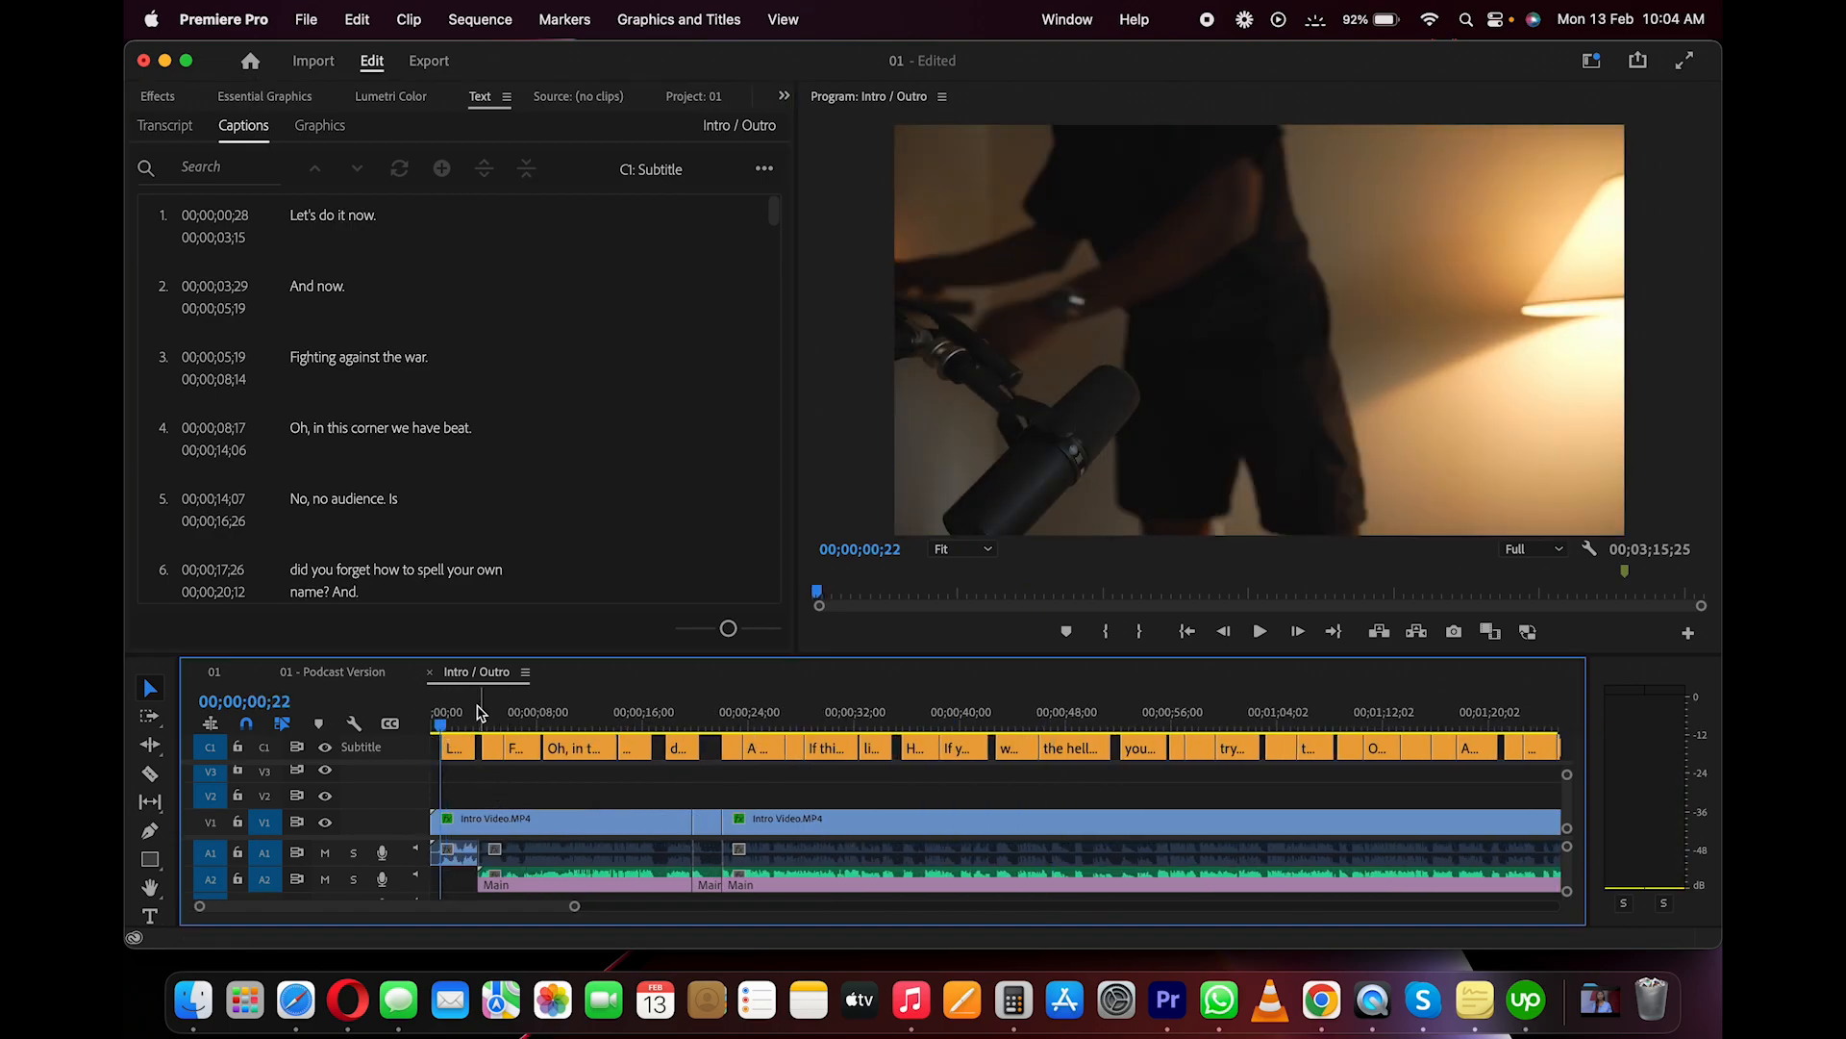
pyautogui.scroll(4, 461, 787)
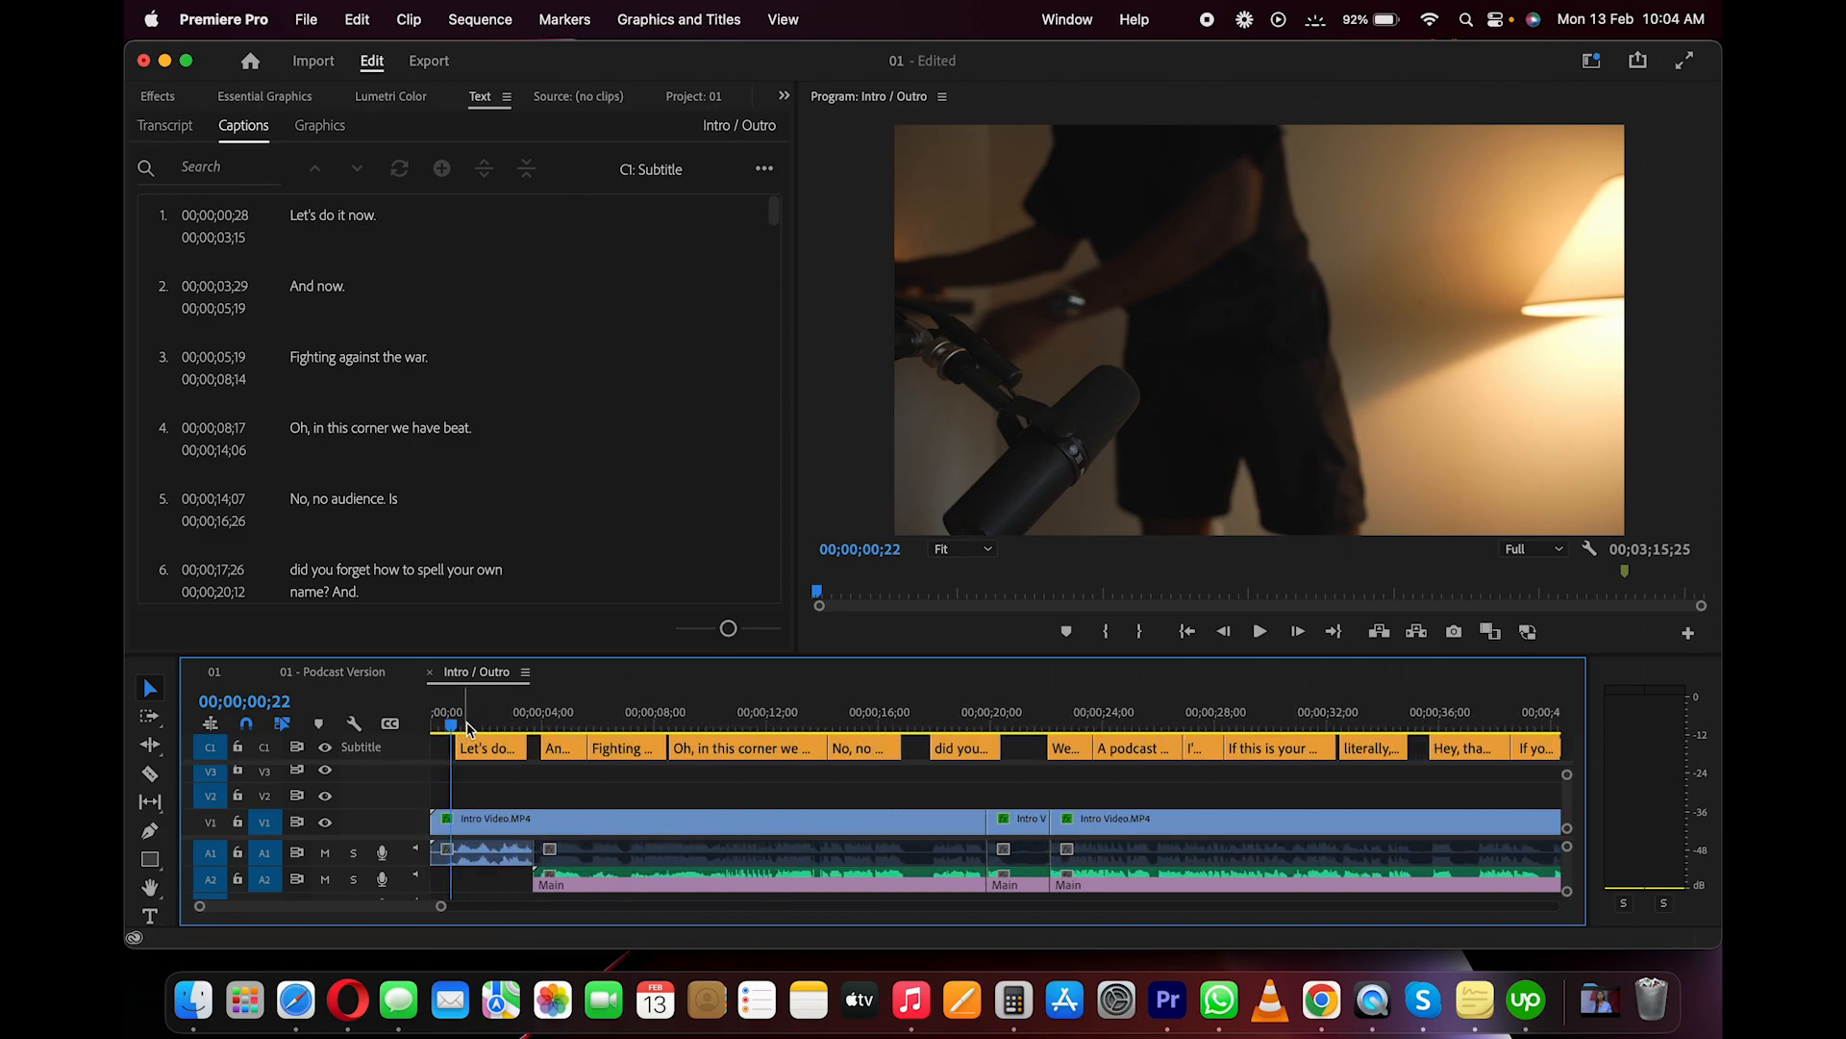
pyautogui.hscroll(3, 756, 825)
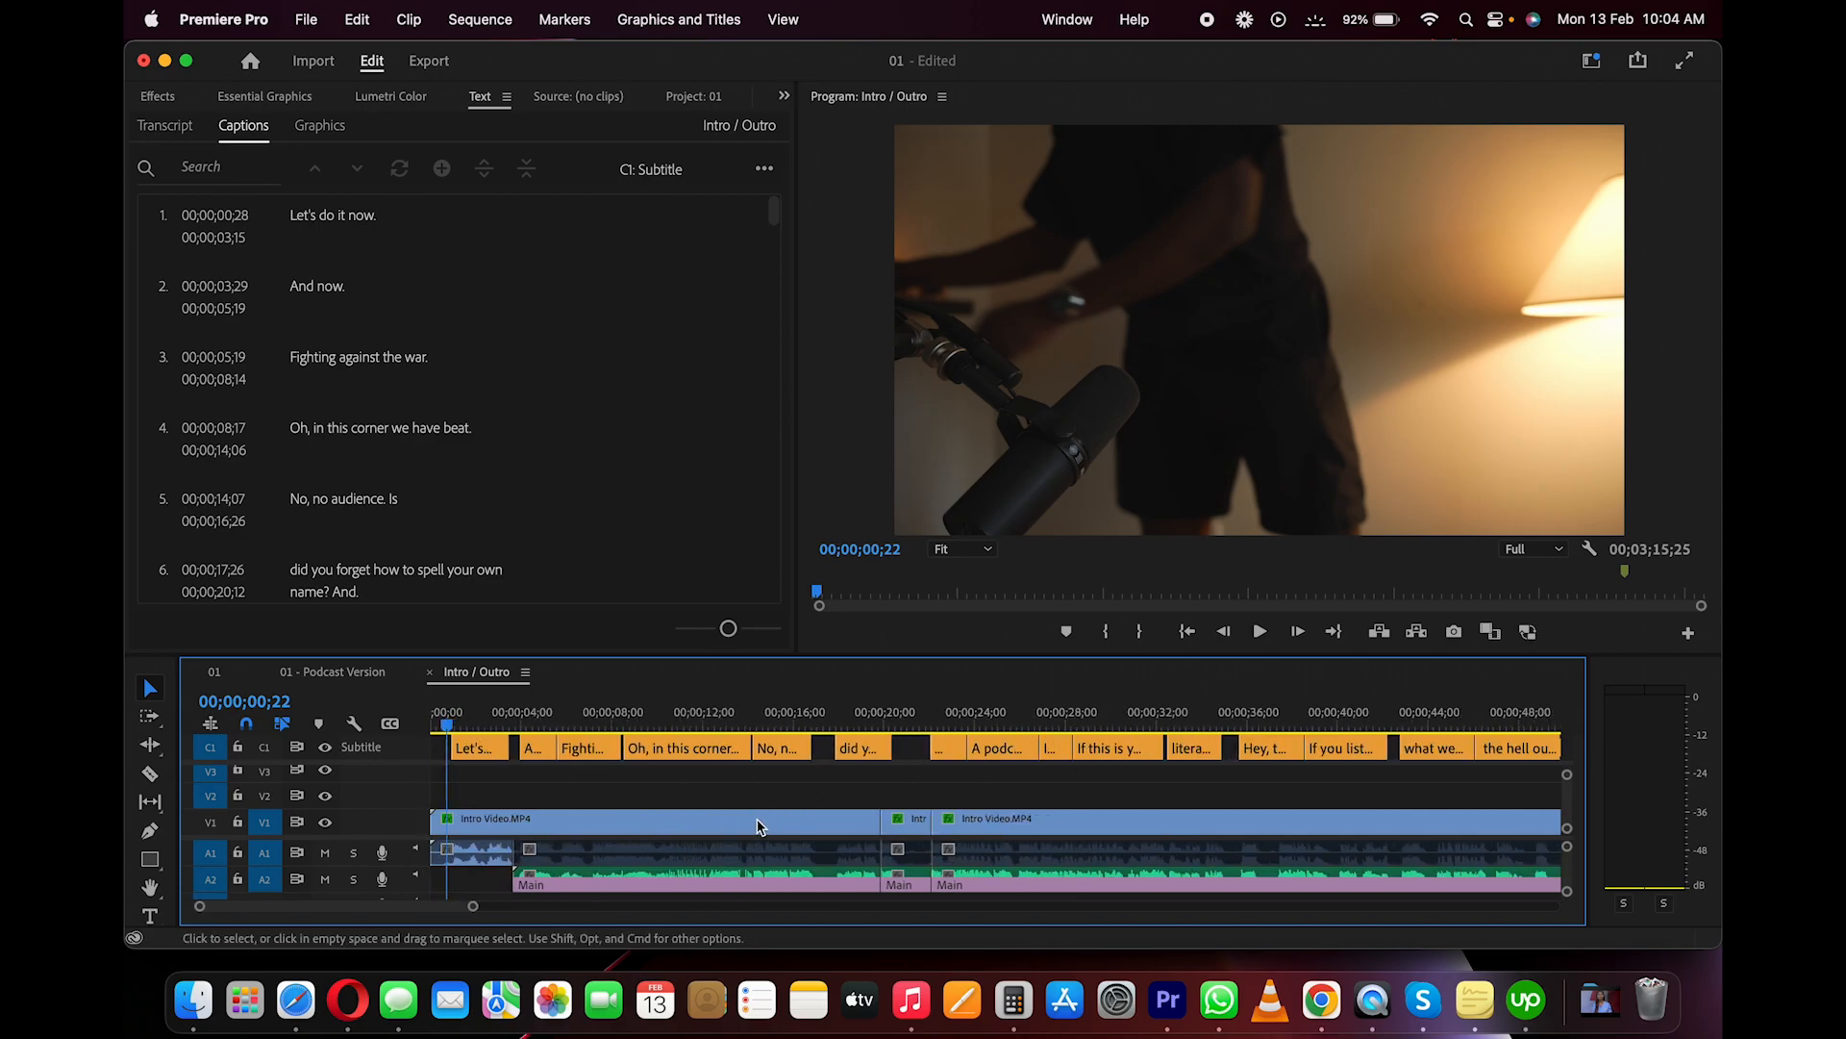
pyautogui.hscroll(-1, 553, 827)
pyautogui.hscroll(-1, 553, 827)
pyautogui.scroll(2, 539, 828)
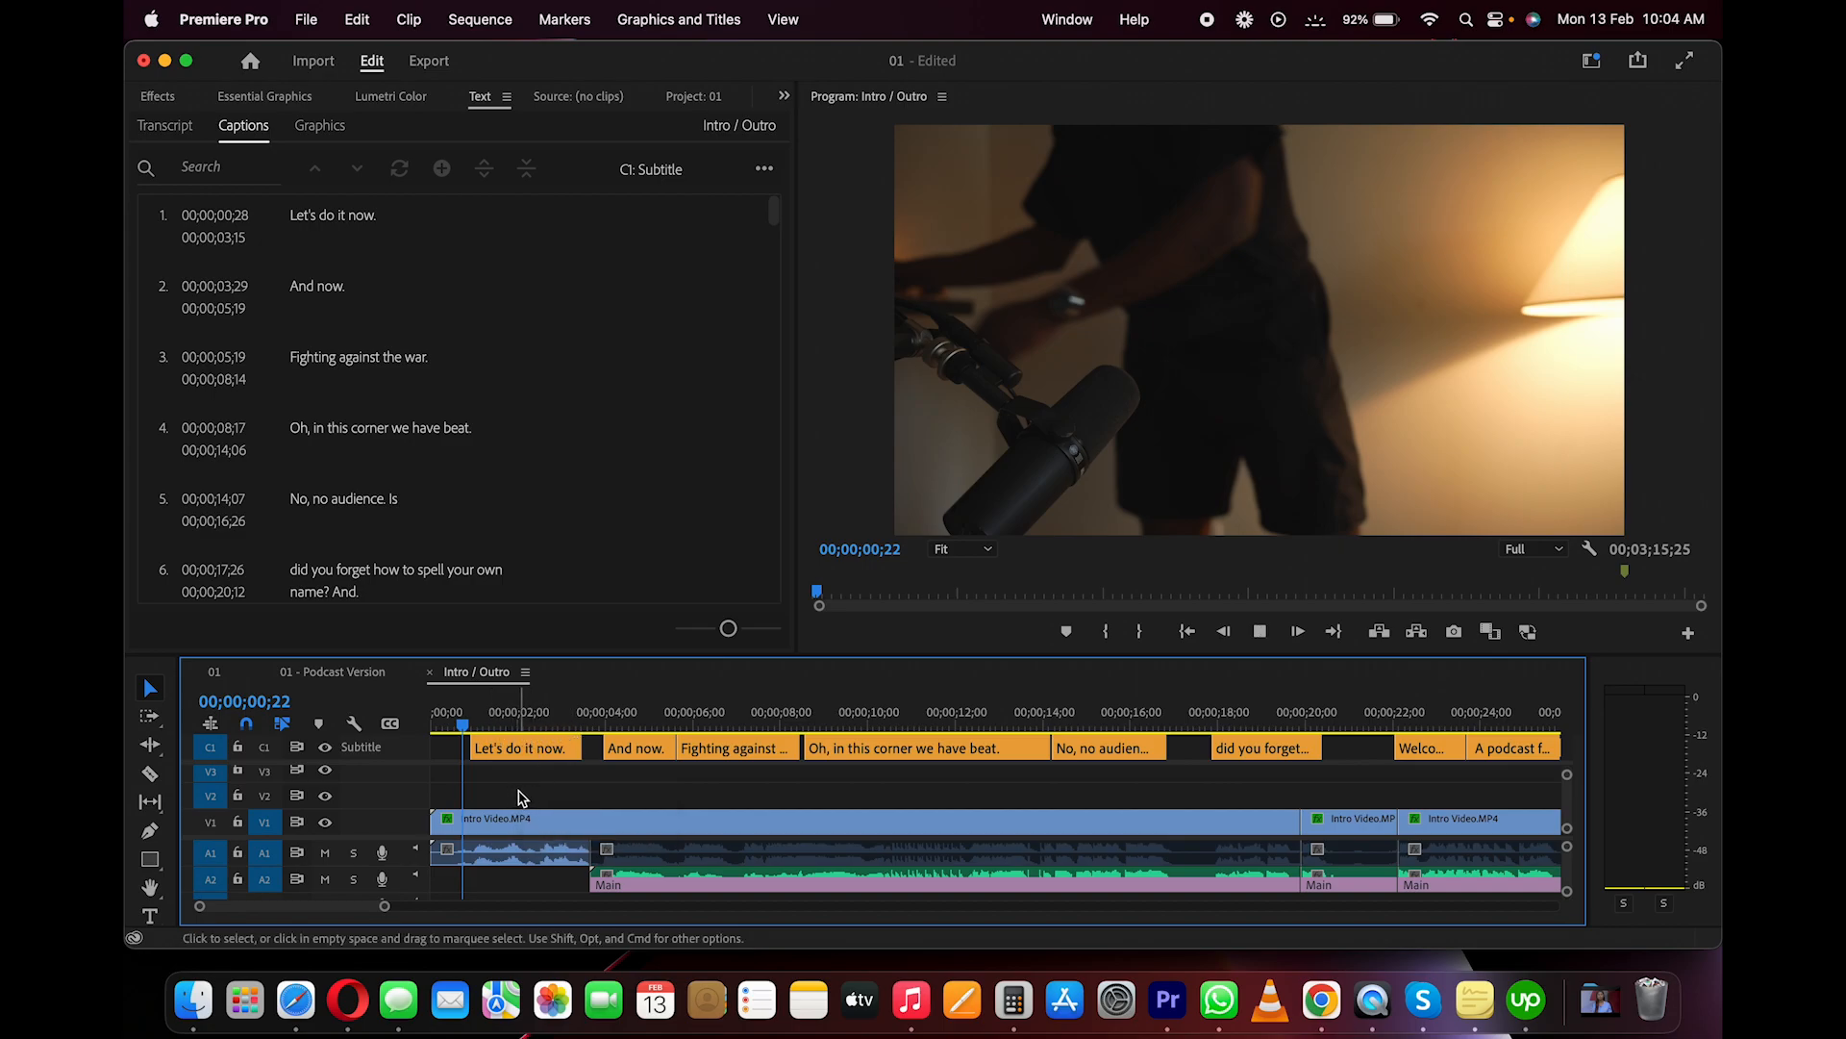
pyautogui.press('space')
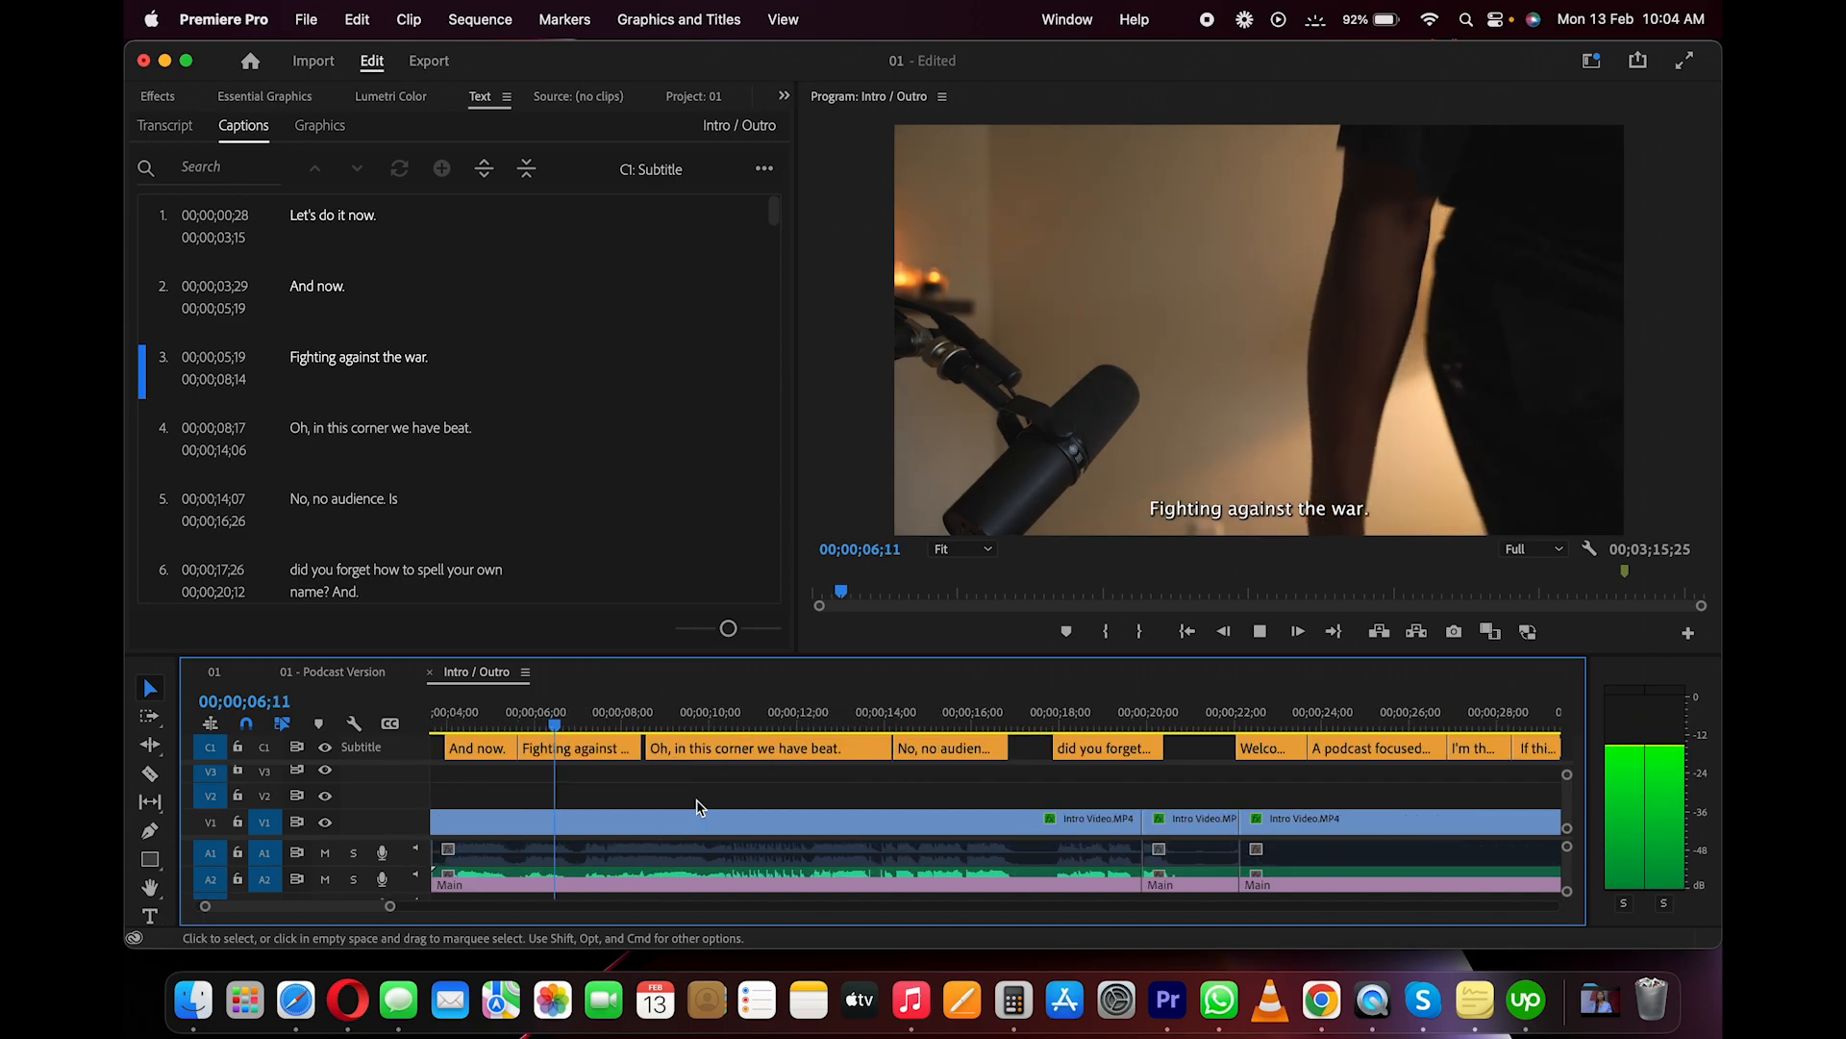
pyautogui.press('-')
pyautogui.press('=')
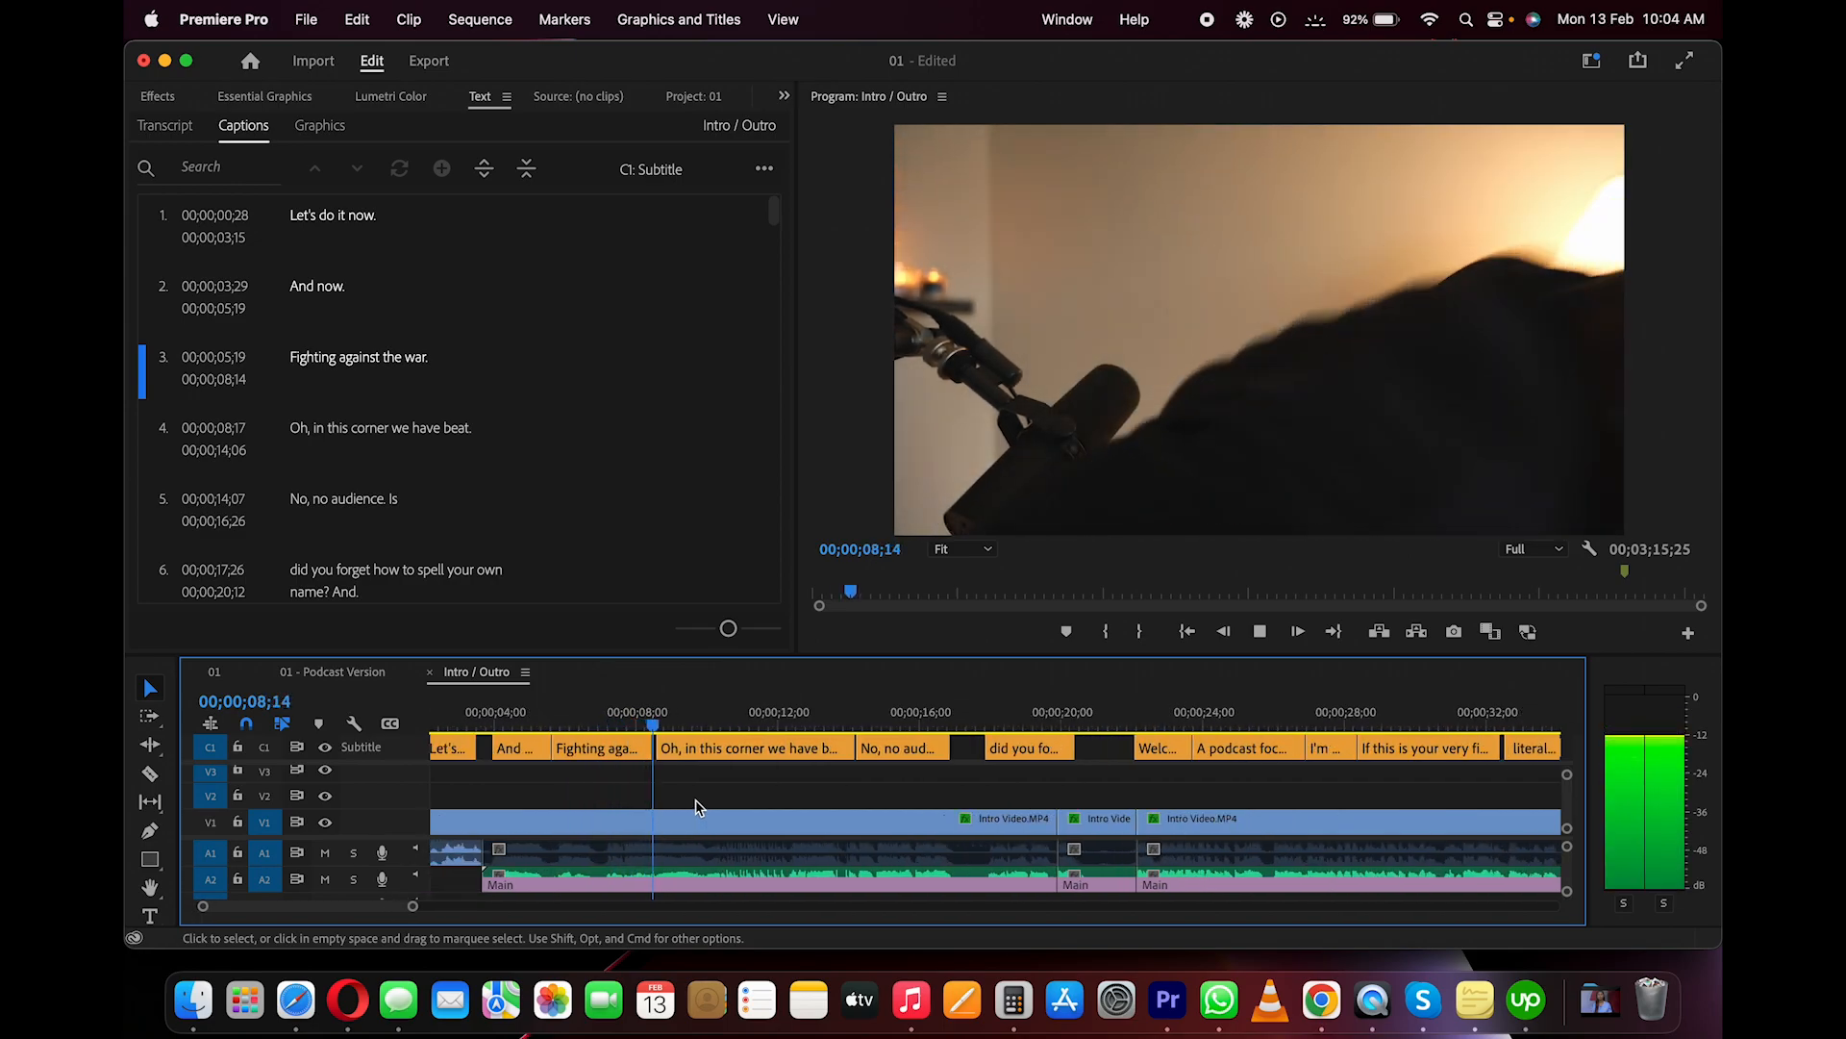
pyautogui.press('space')
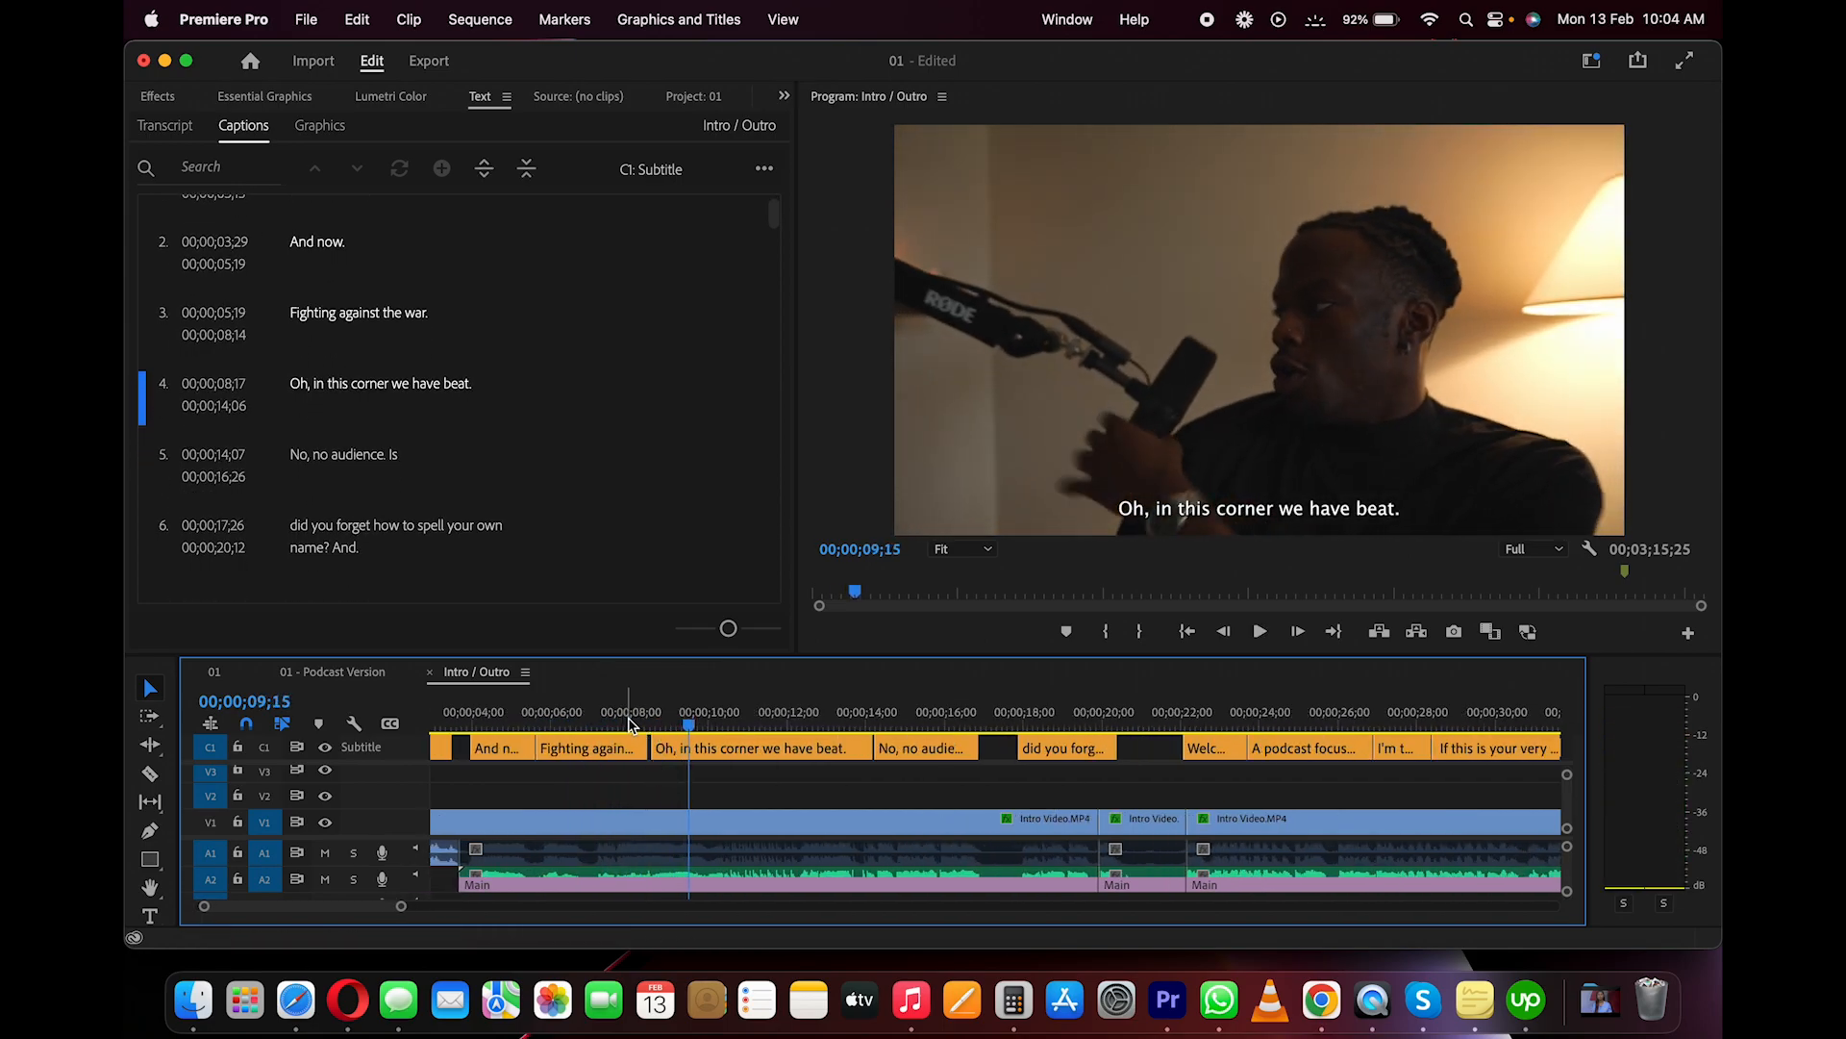
# Correct the third caption's text to "Fighting against the world."
pyautogui.click(626, 723)
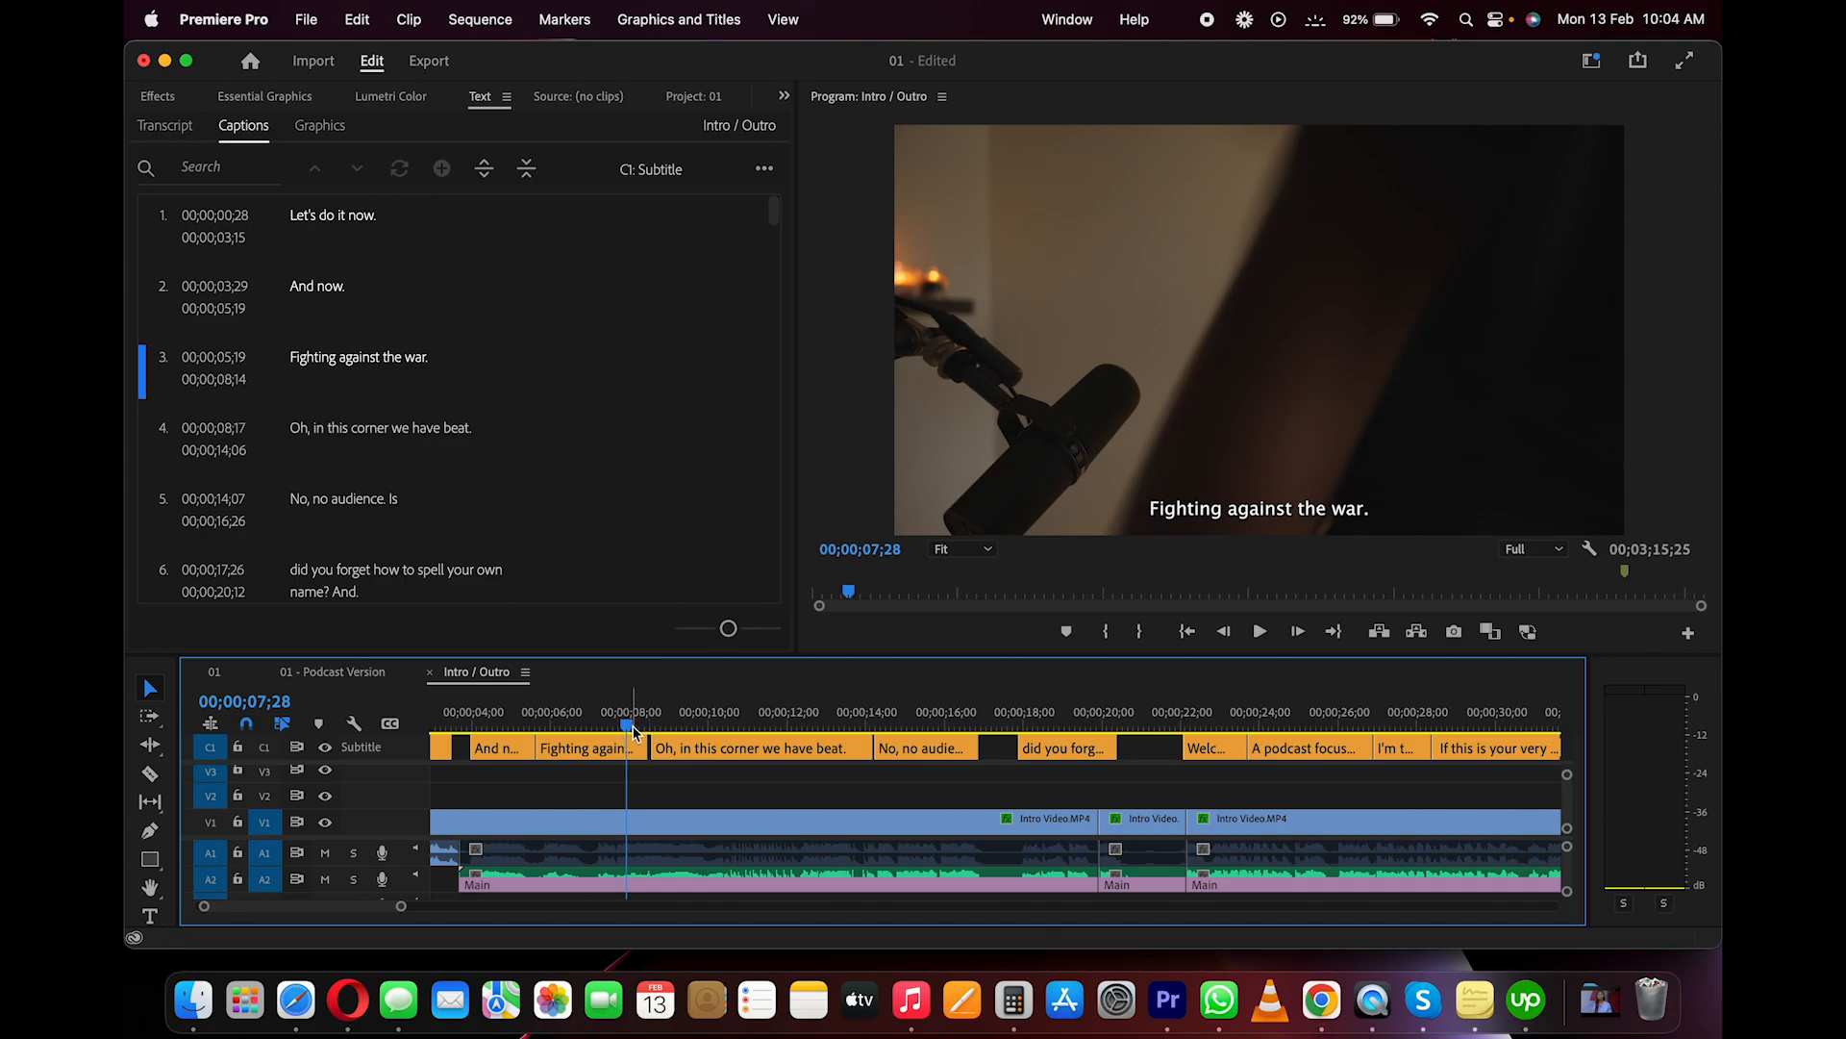
pyautogui.moveTo(658, 745); pyautogui.dragTo(630, 752)
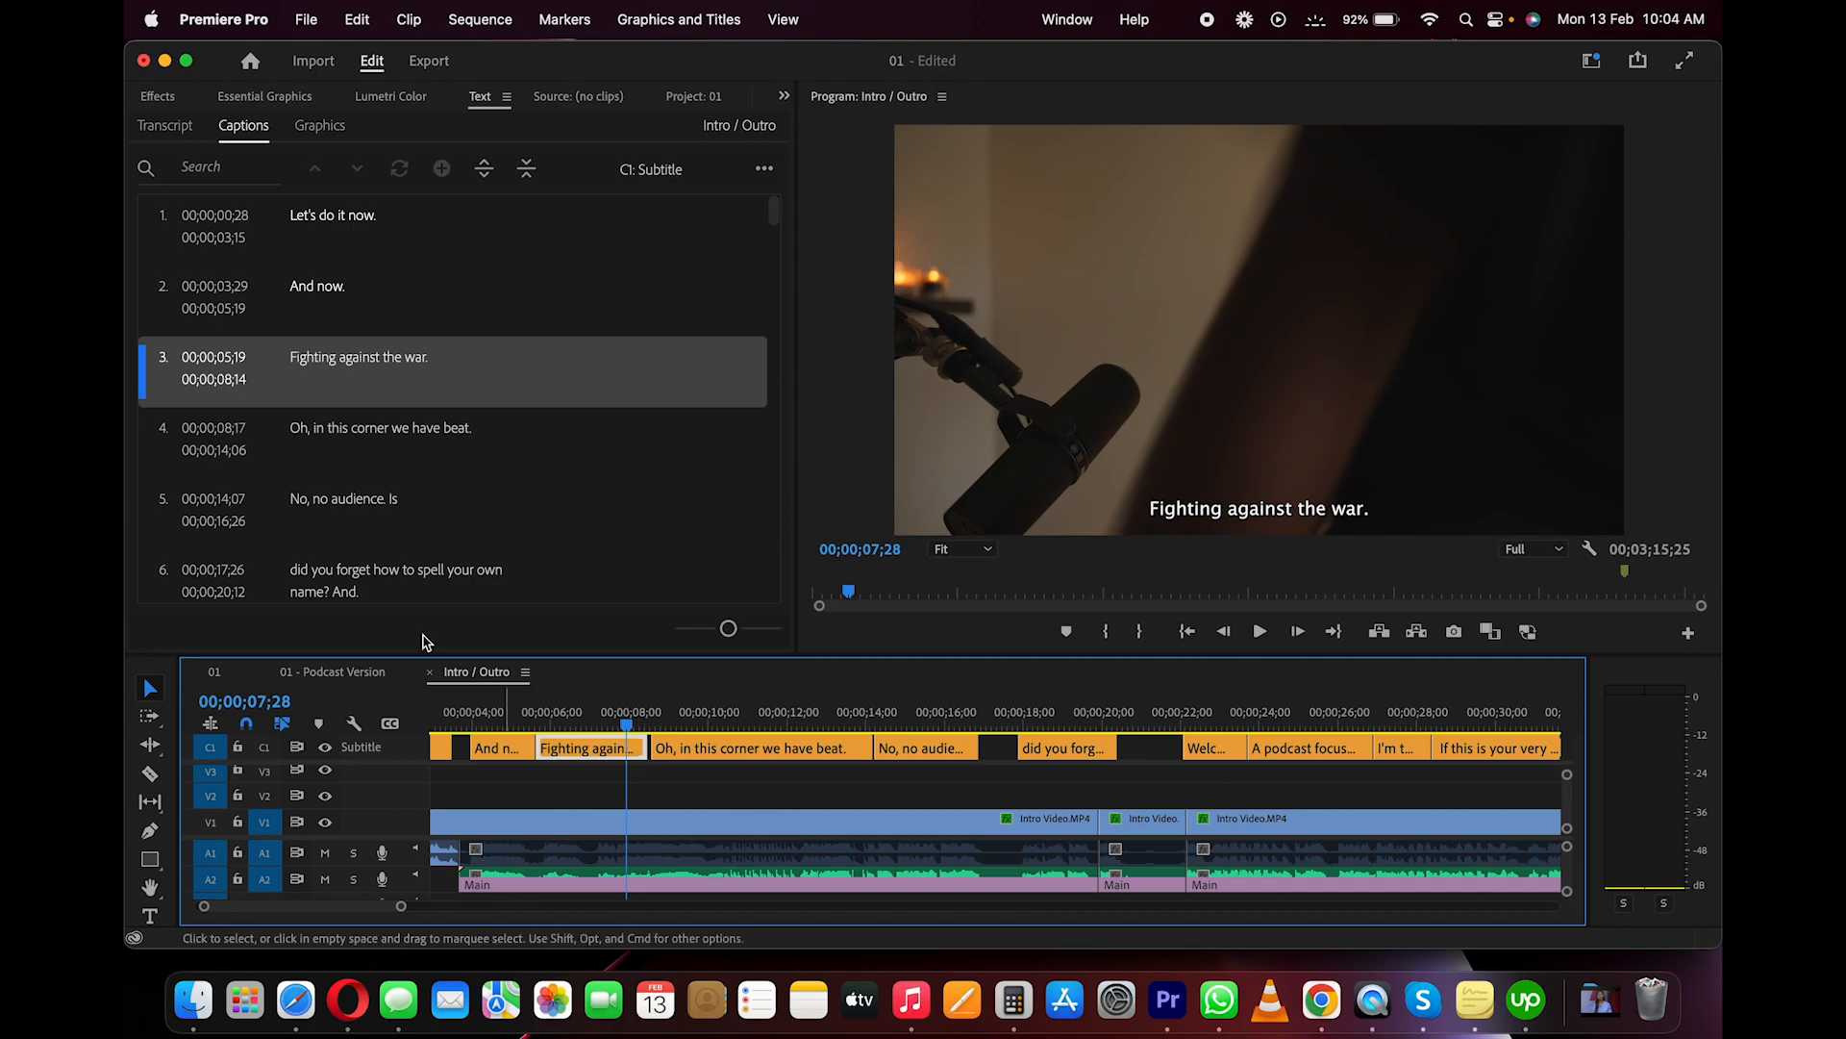
pyautogui.doubleClick(409, 357)
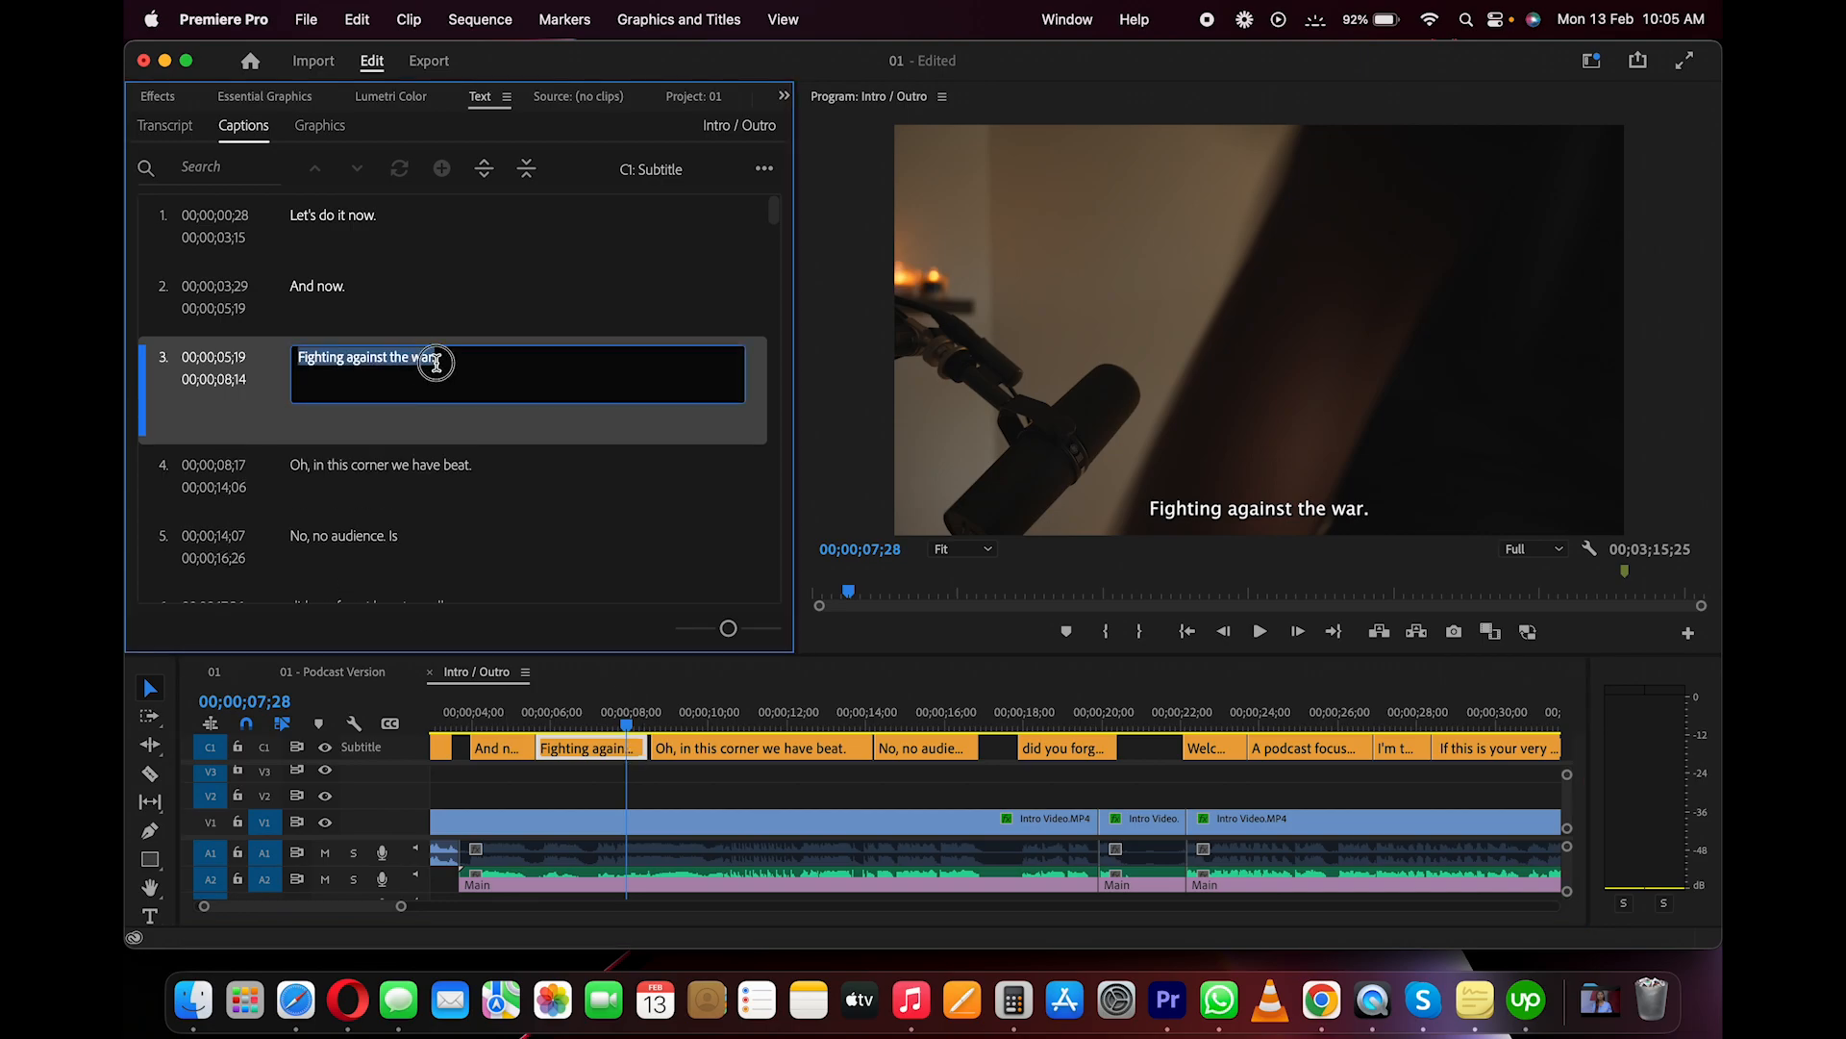
pyautogui.click(436, 360)
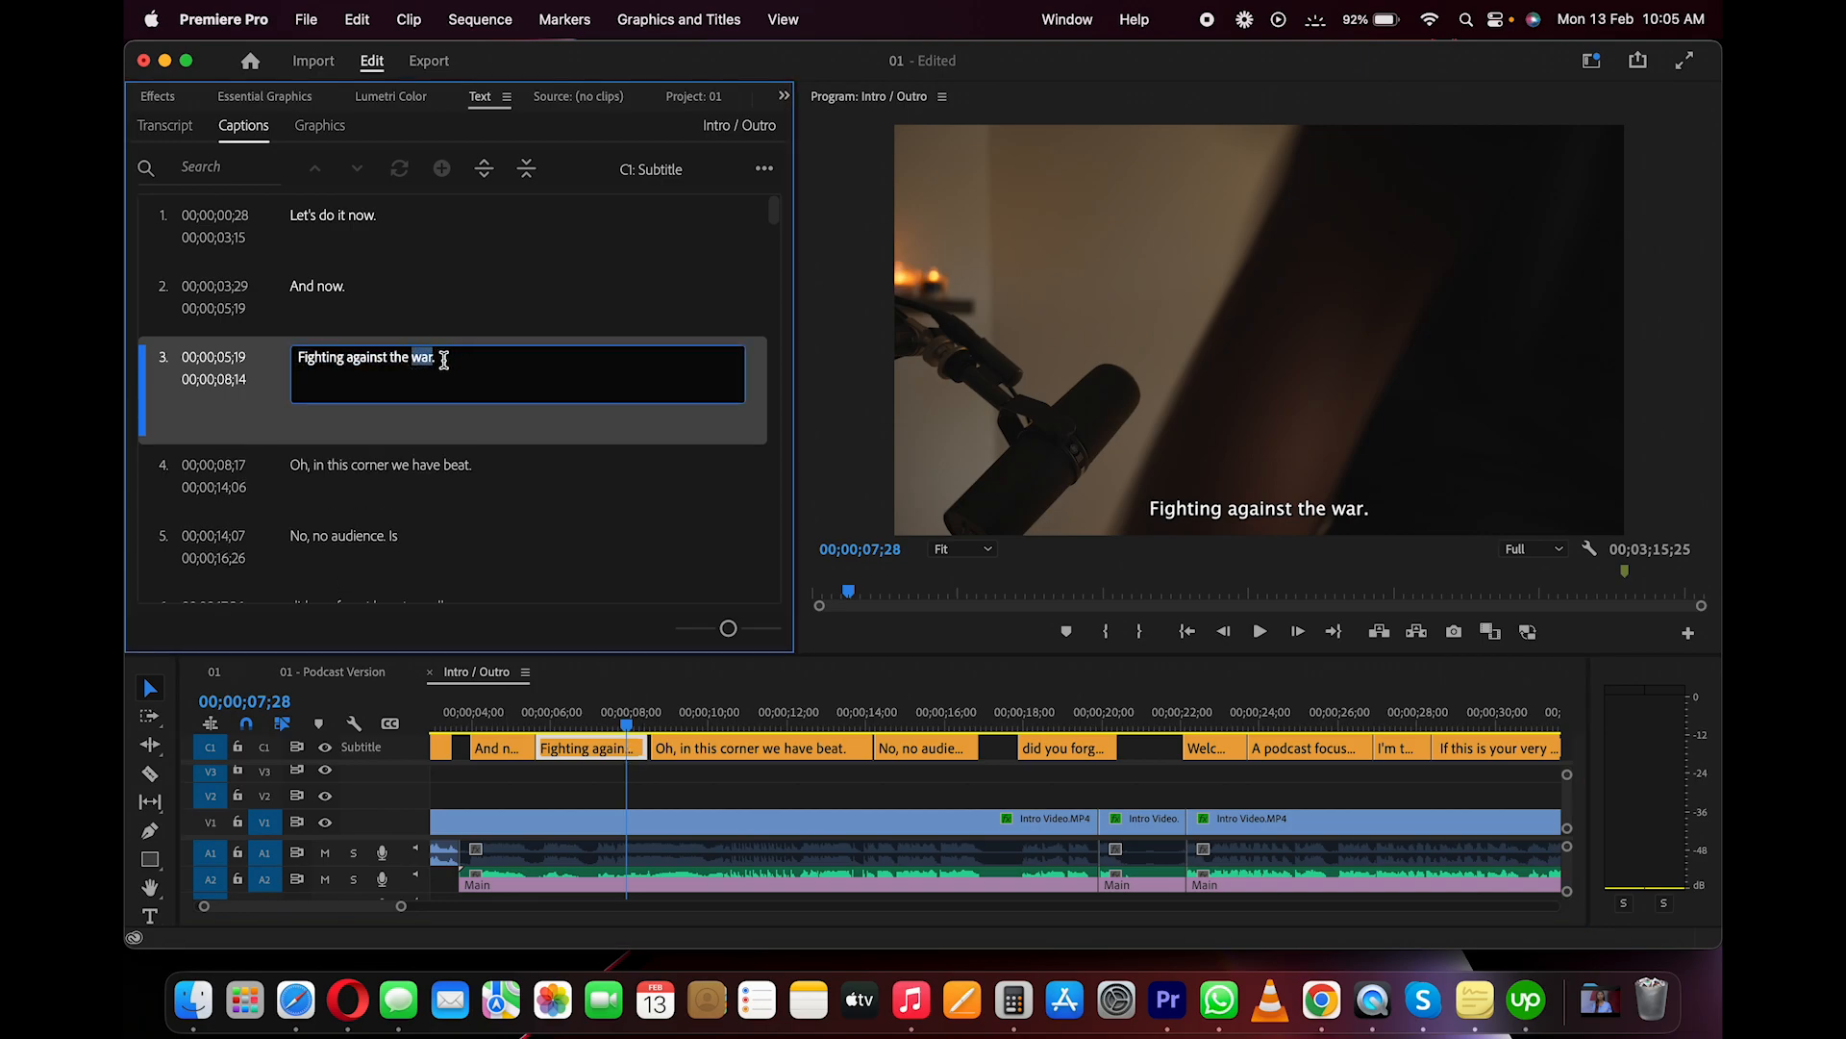
pyautogui.write('world')
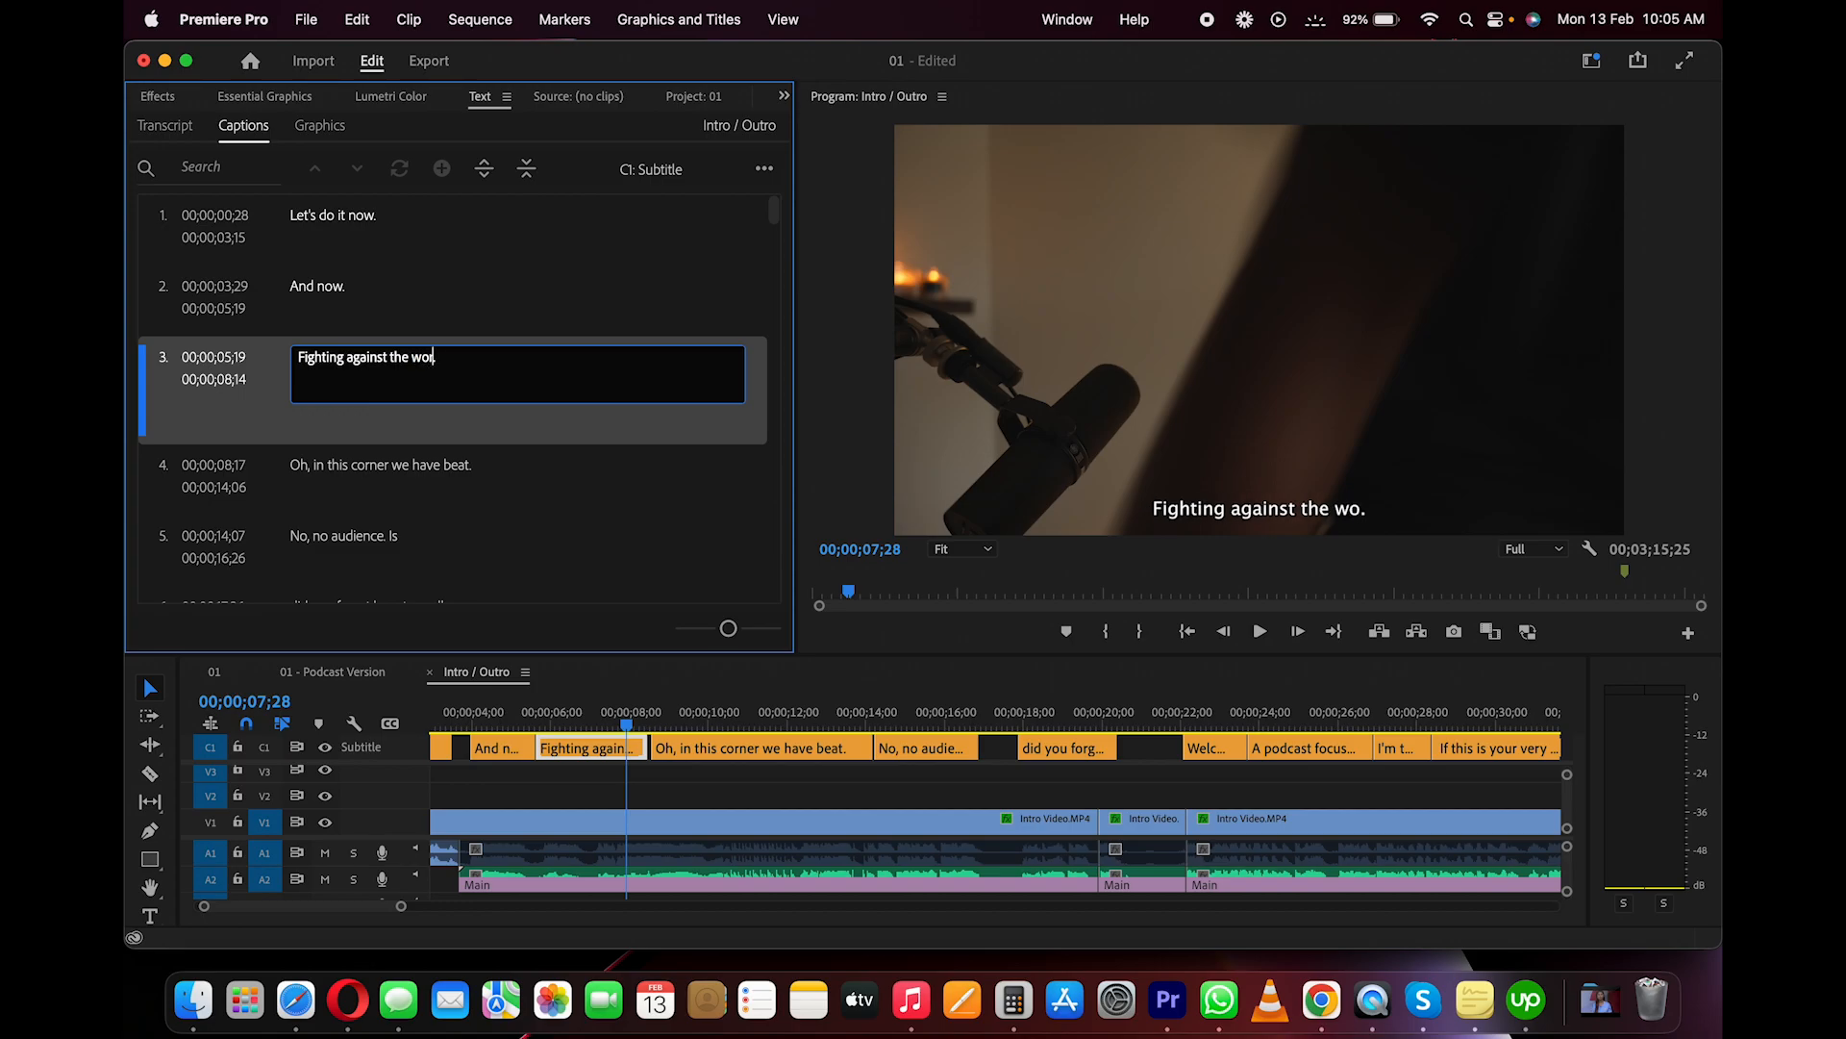
# Play on from the corrected caption and trim the start of the "Oh, in this corner we have beat." caption to 00;00;09;27
pyautogui.click(591, 724)
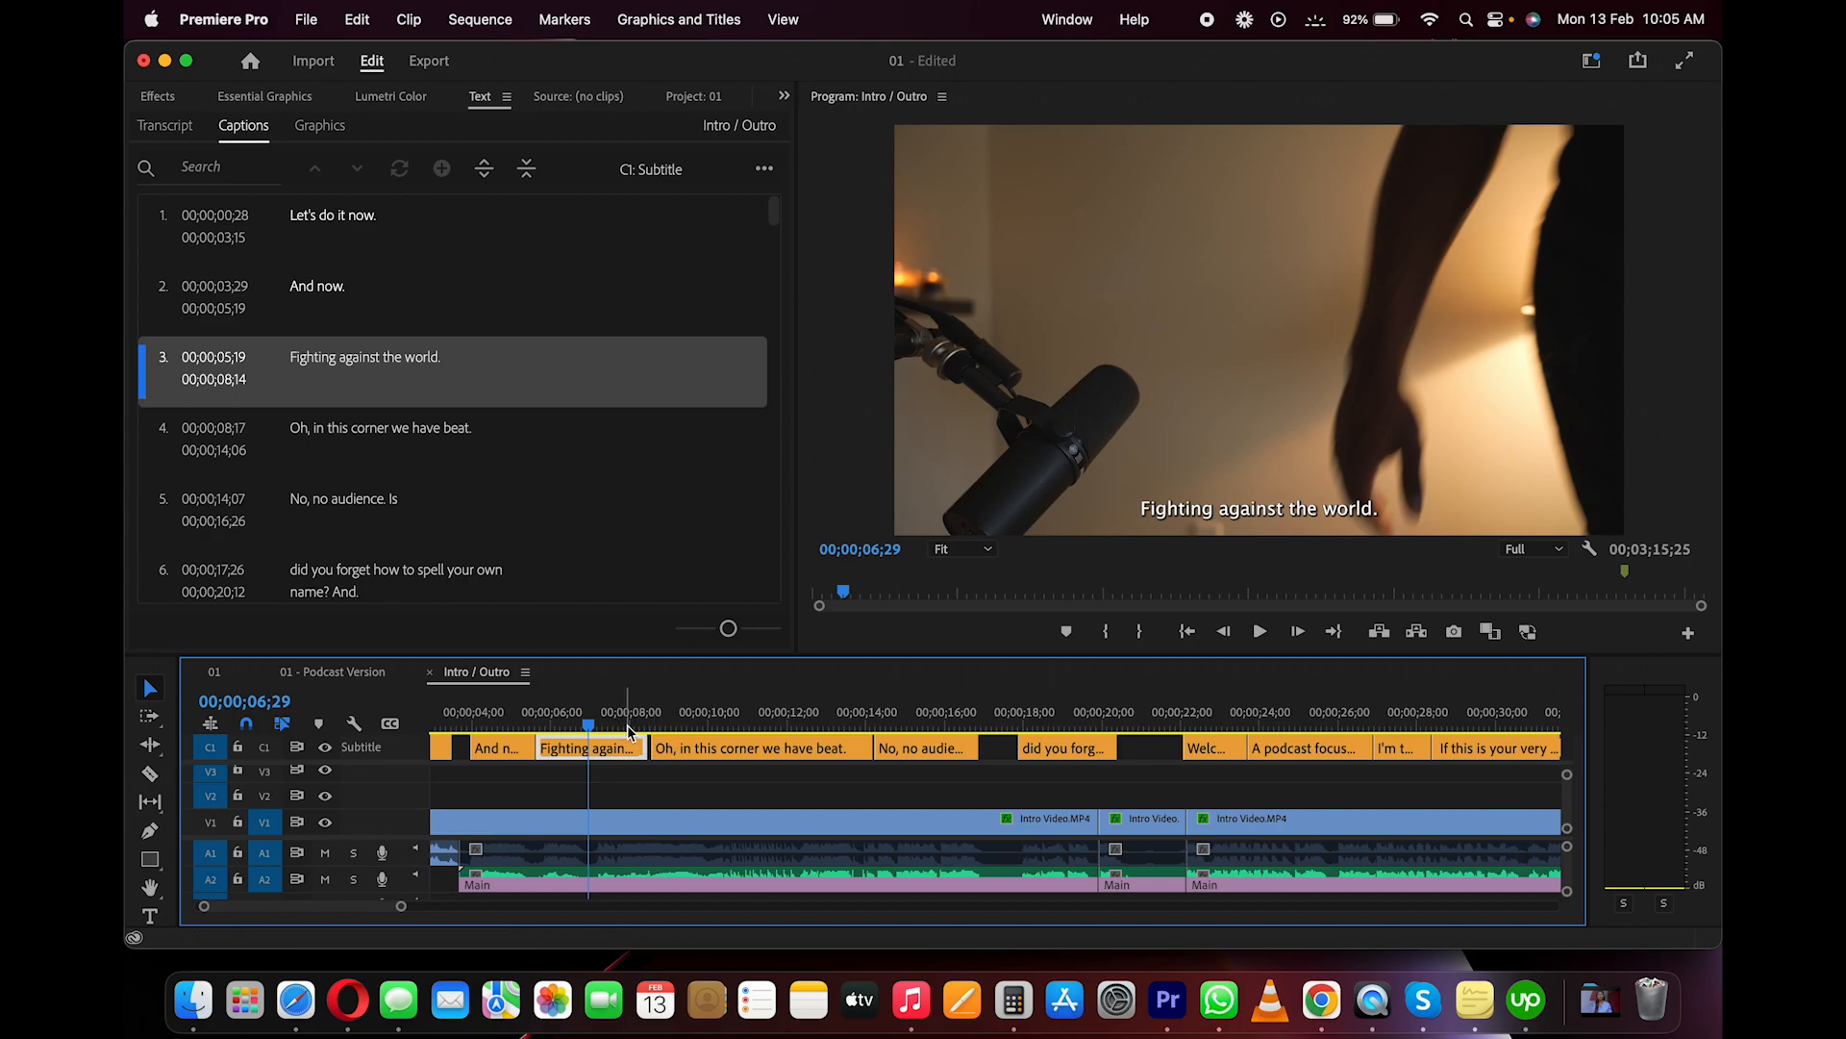
pyautogui.press('space')
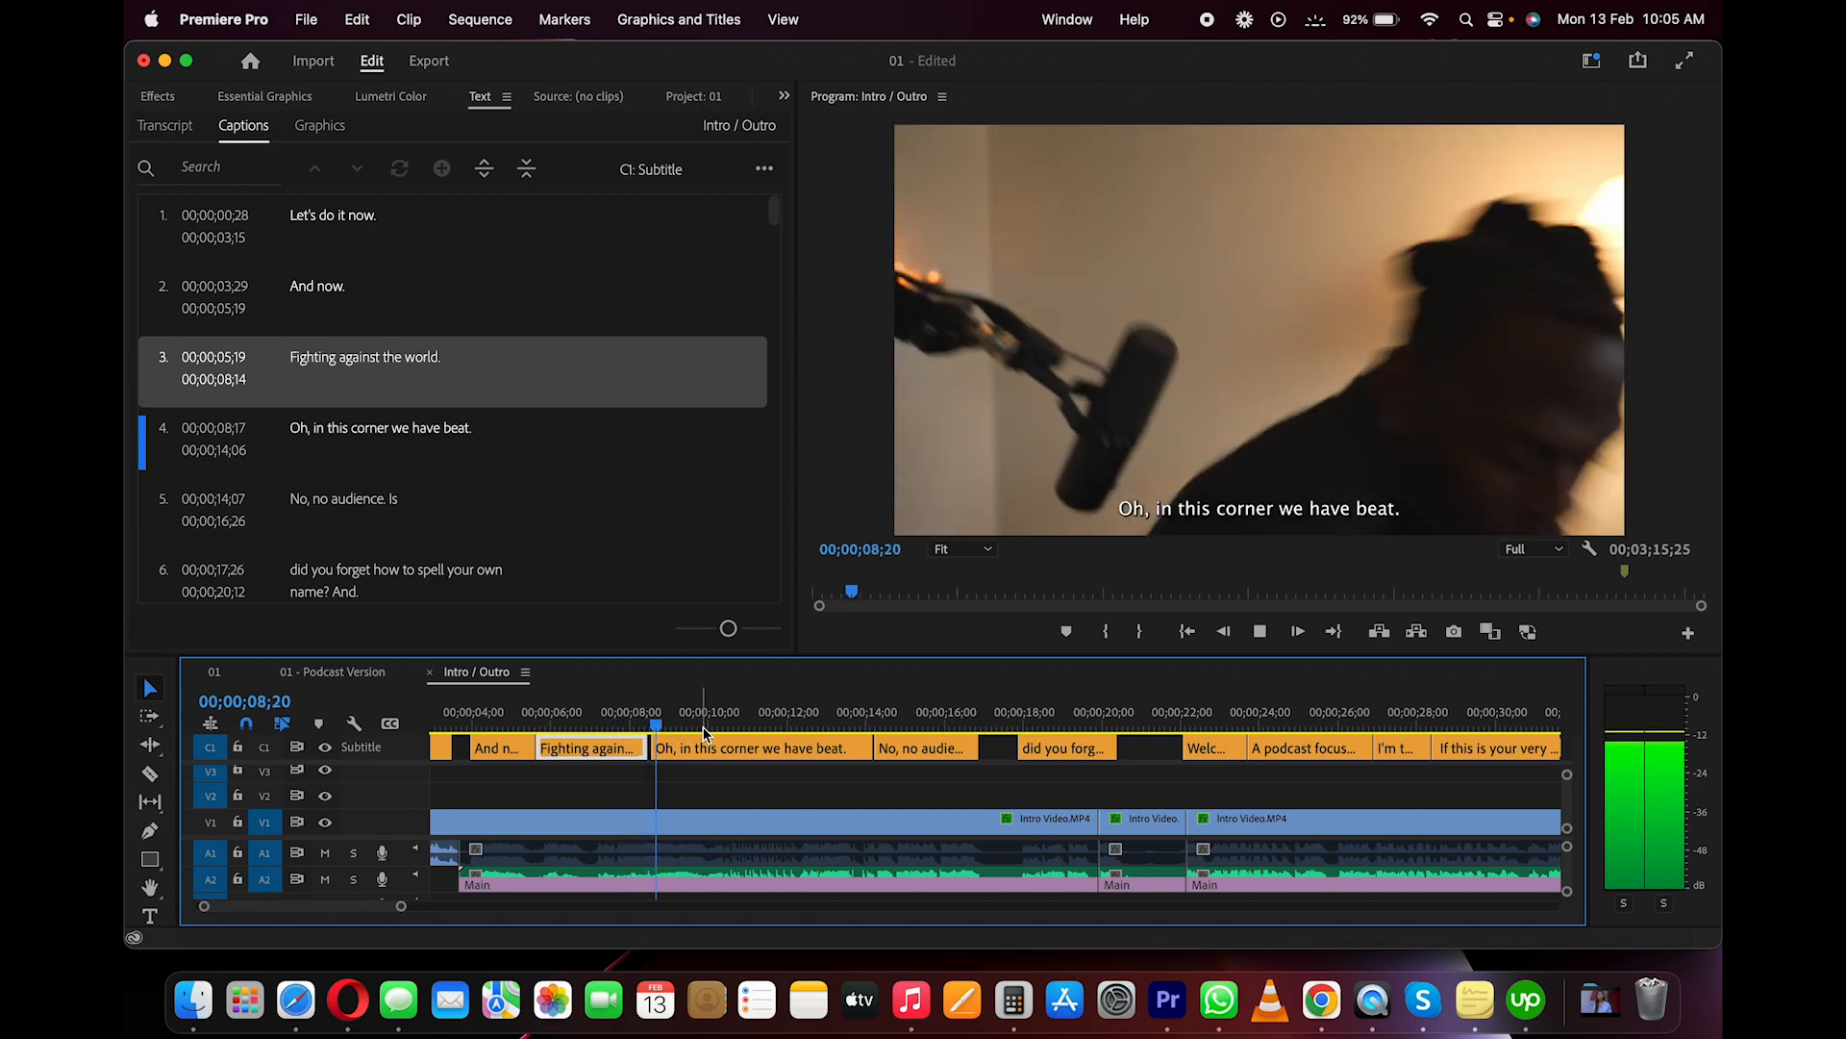
pyautogui.press('space')
pyautogui.press('space')
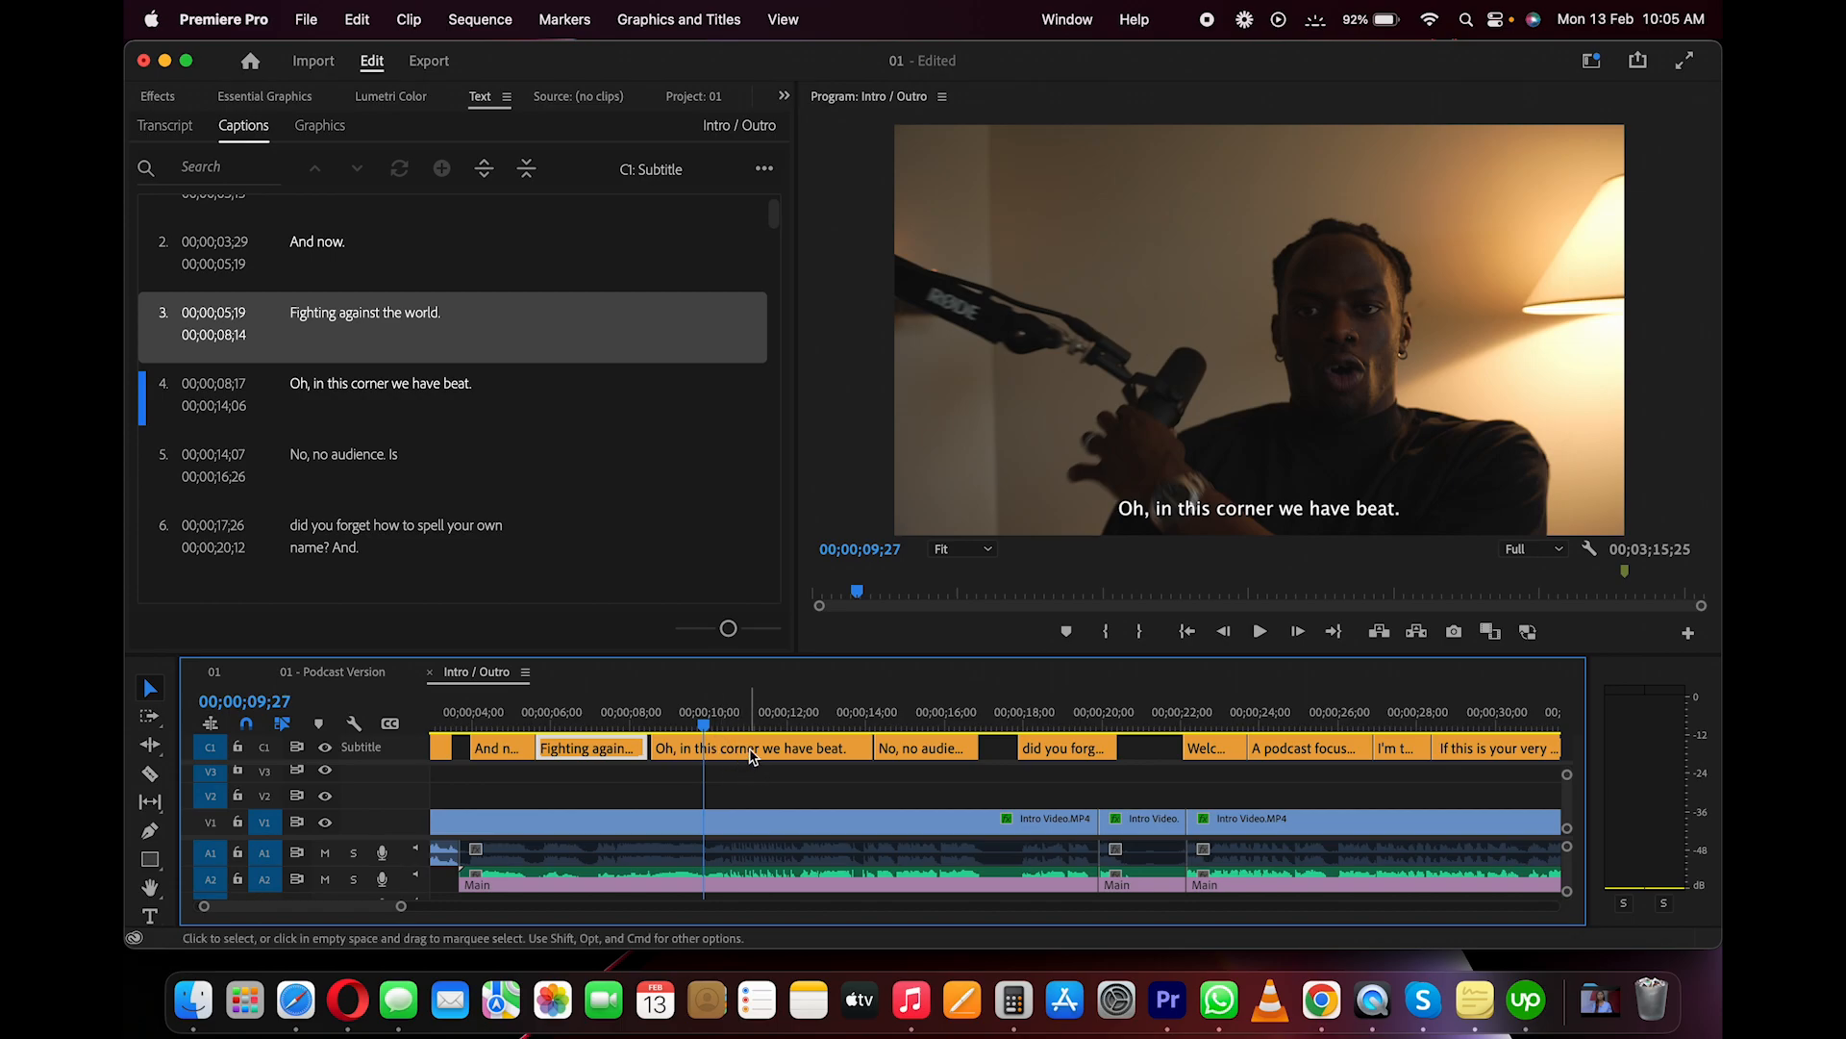
pyautogui.click(687, 758)
pyautogui.moveTo(653, 748); pyautogui.dragTo(703, 748)
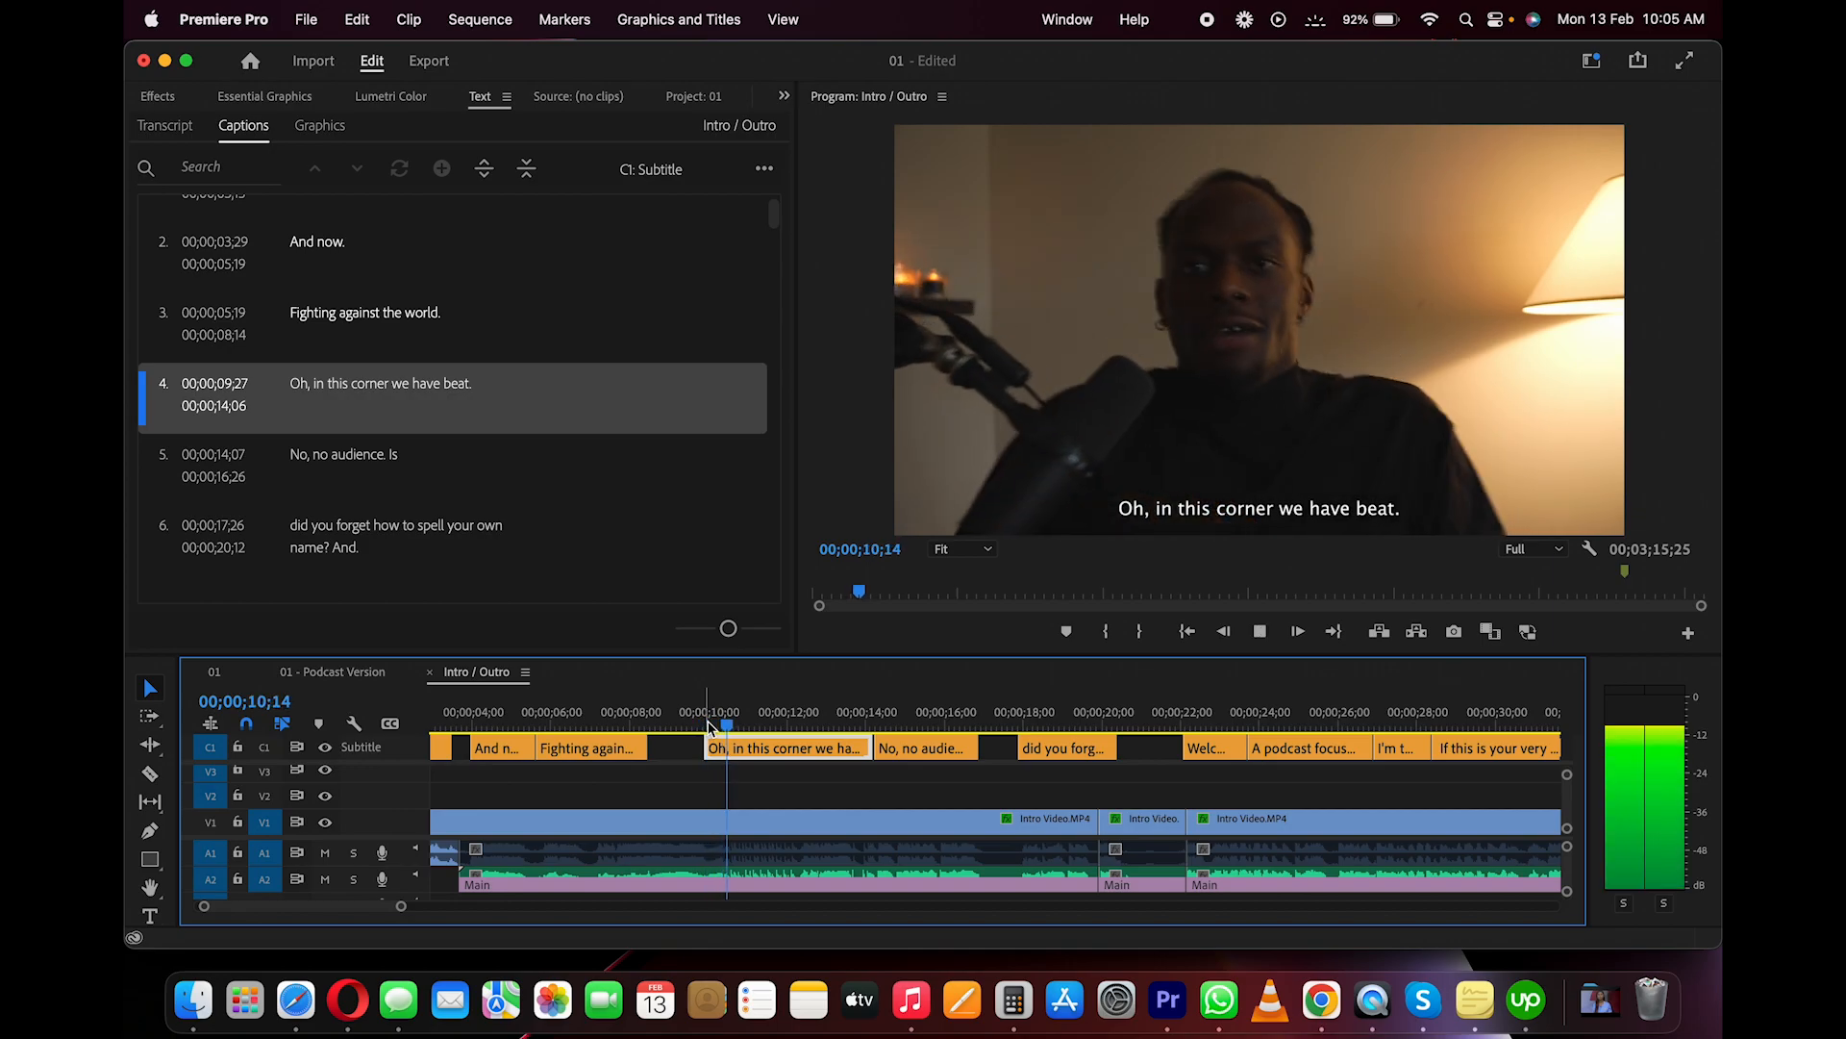
# Find where the line is spoken and trim the start of the "Oh, in this corner we have beat." caption to 00;00;12;12
pyautogui.press('space')
pyautogui.click(806, 723)
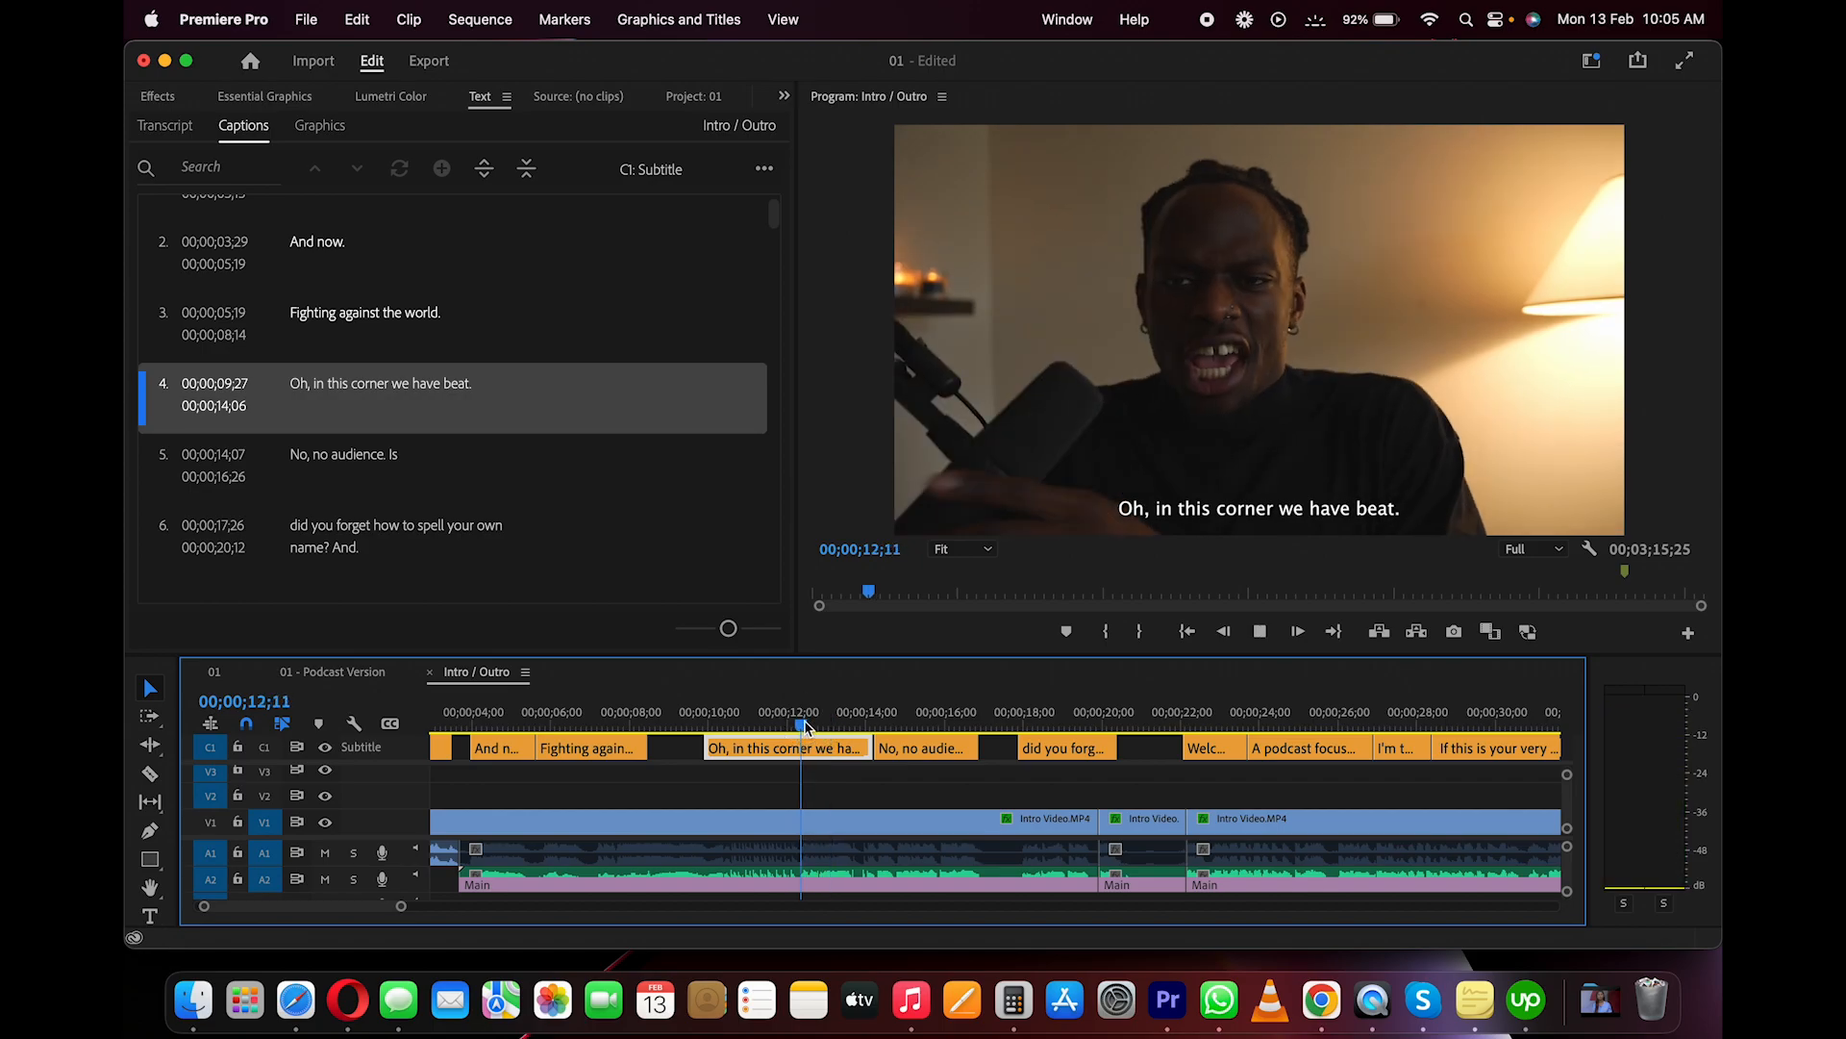
pyautogui.click(806, 723)
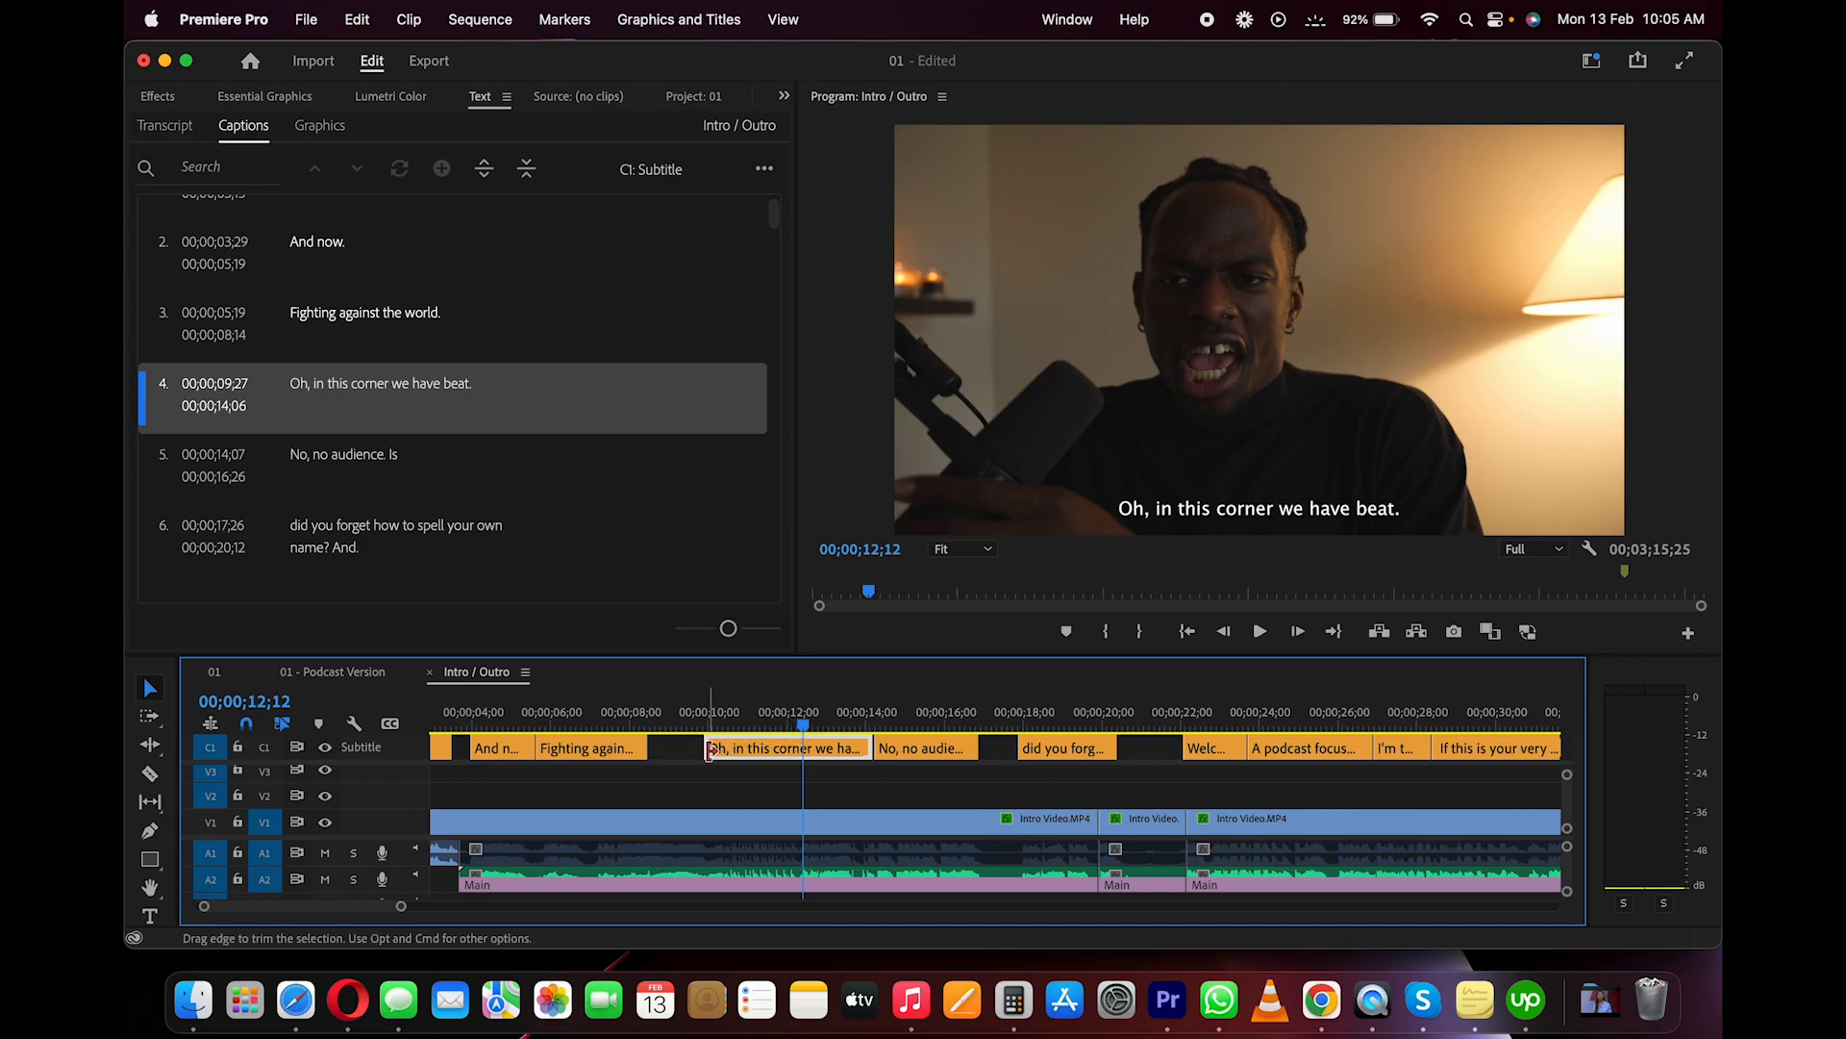
pyautogui.moveTo(739, 749); pyautogui.dragTo(804, 750)
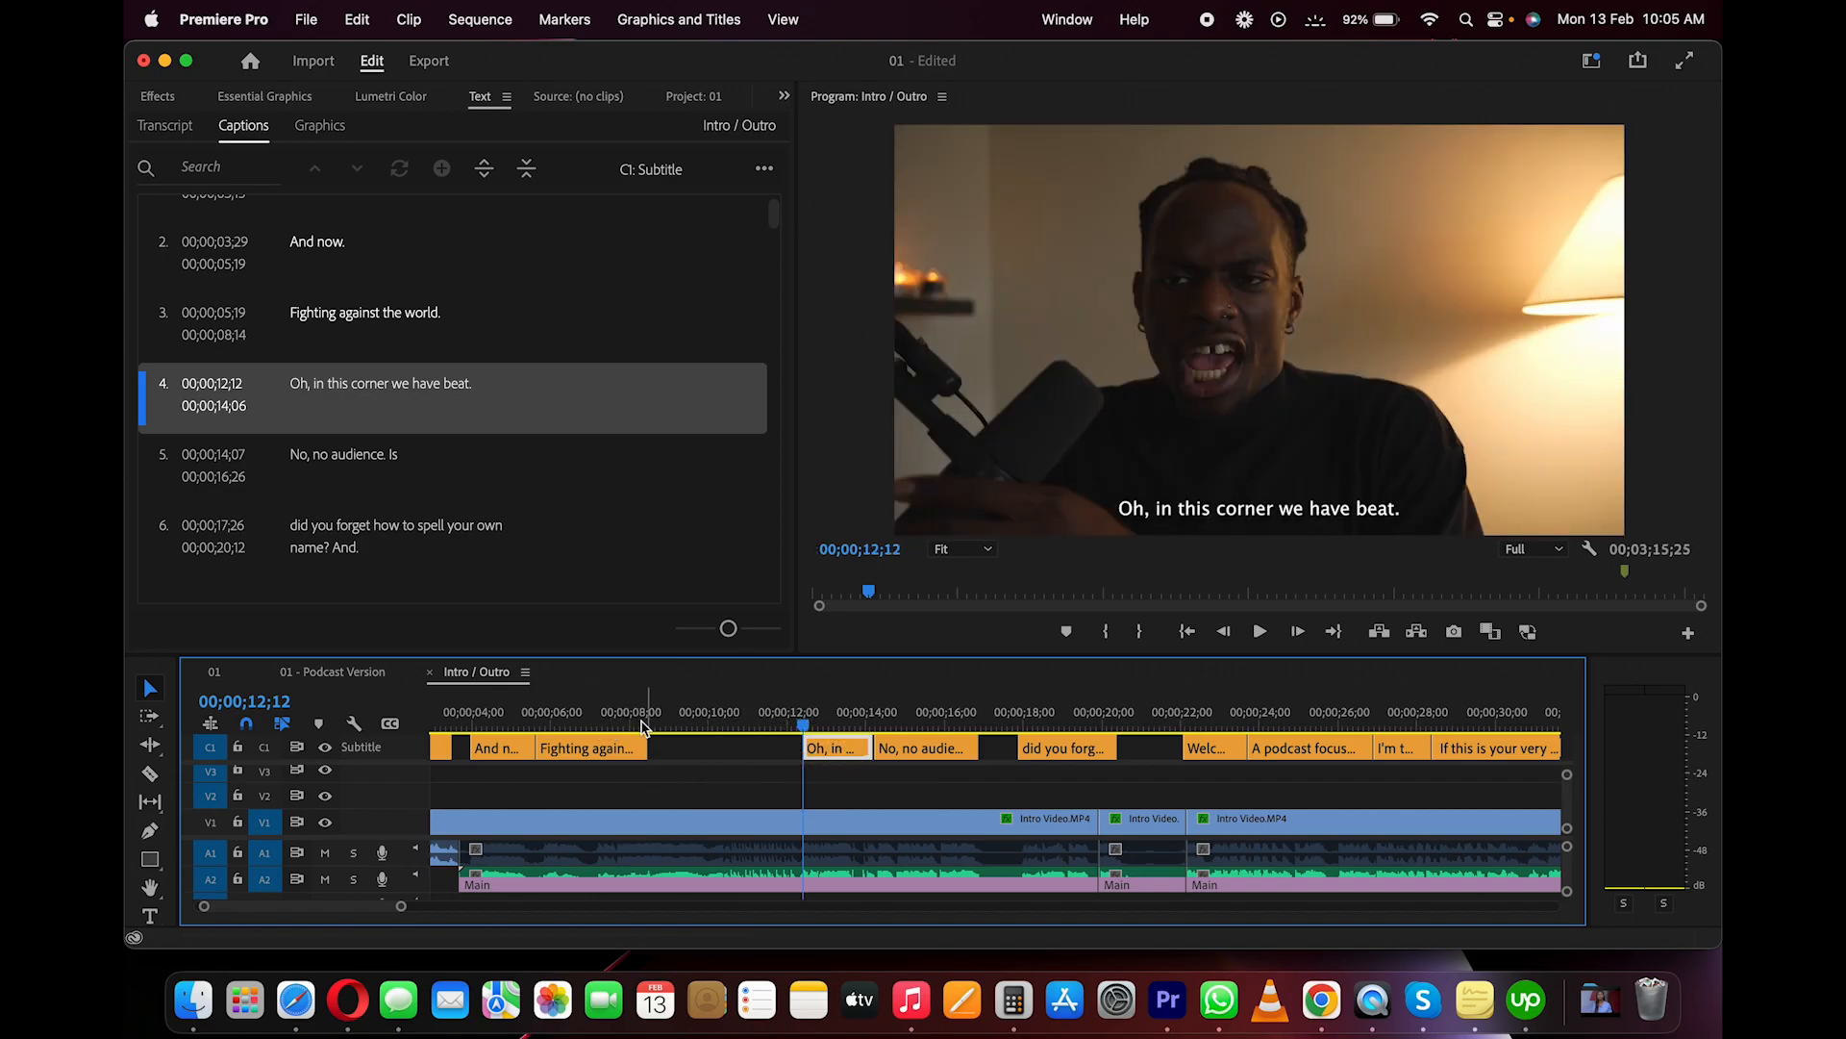
# Extend the end of the "Fighting against the world." caption to 00;00;10;12
pyautogui.click(708, 723)
pyautogui.press('space')
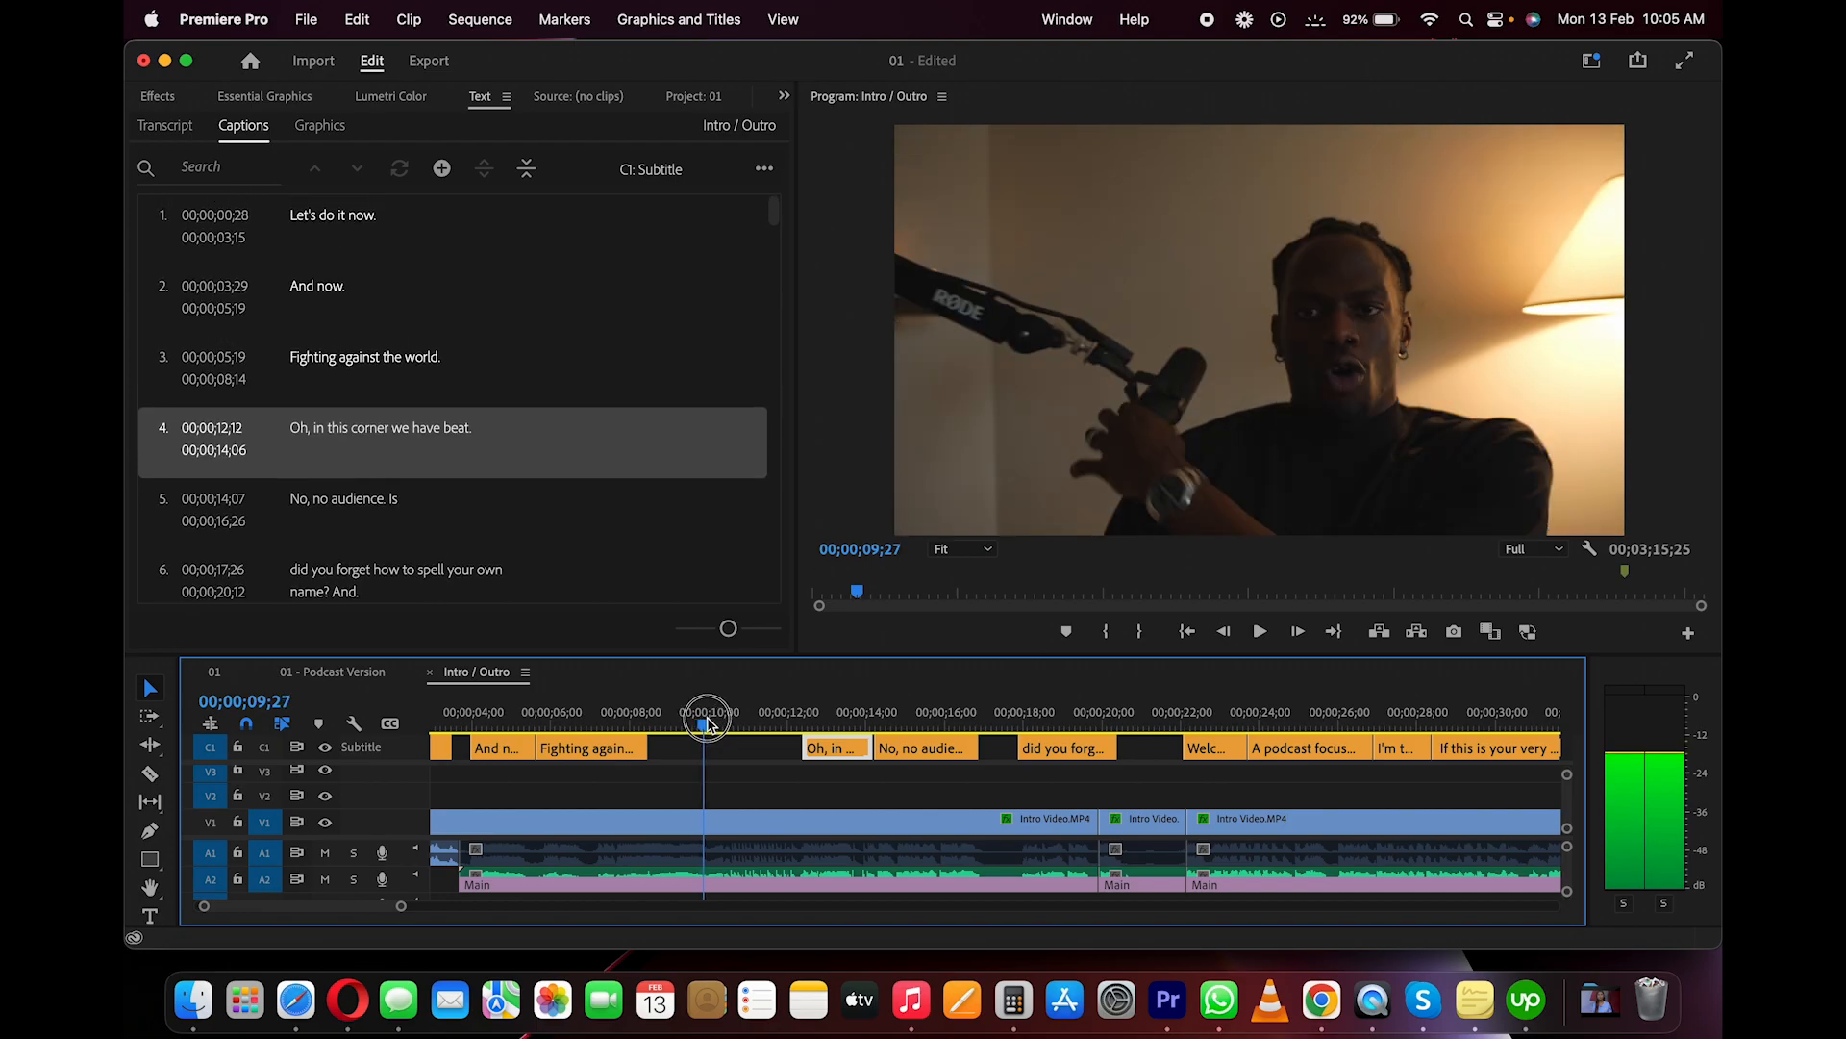
pyautogui.click(726, 723)
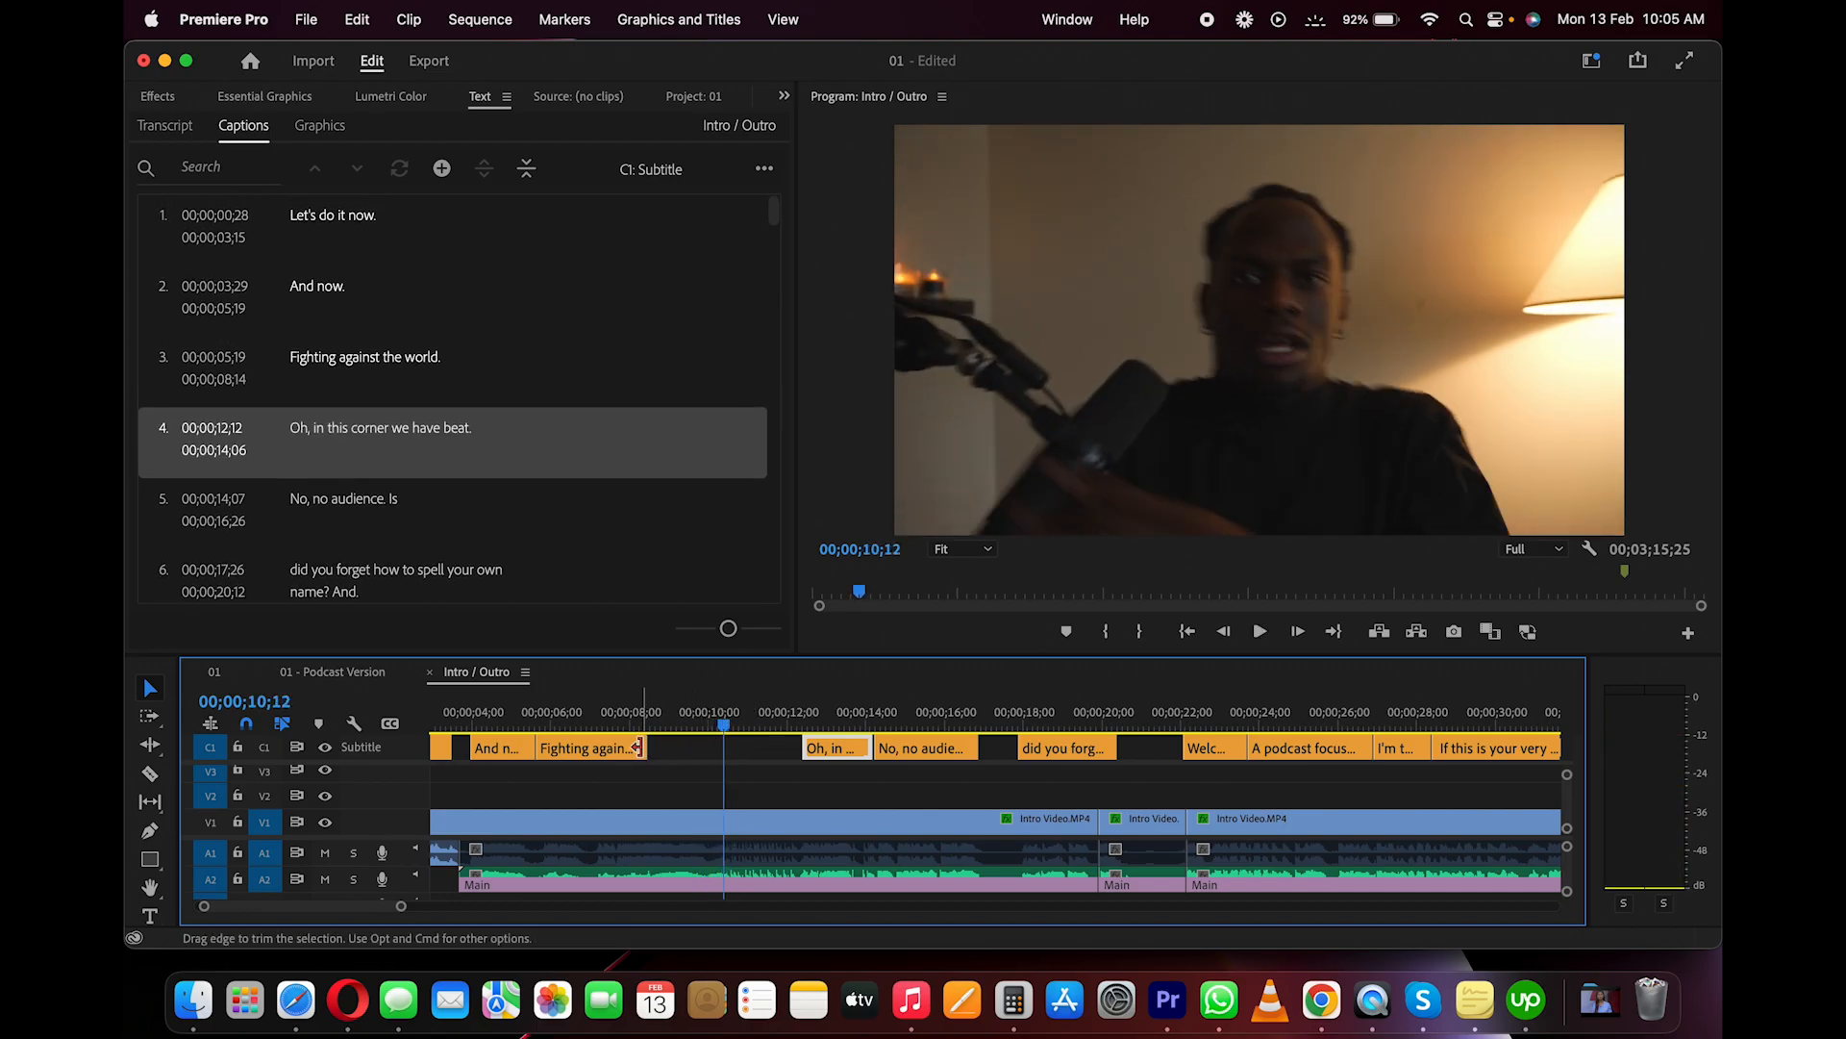
pyautogui.moveTo(644, 748); pyautogui.dragTo(716, 747)
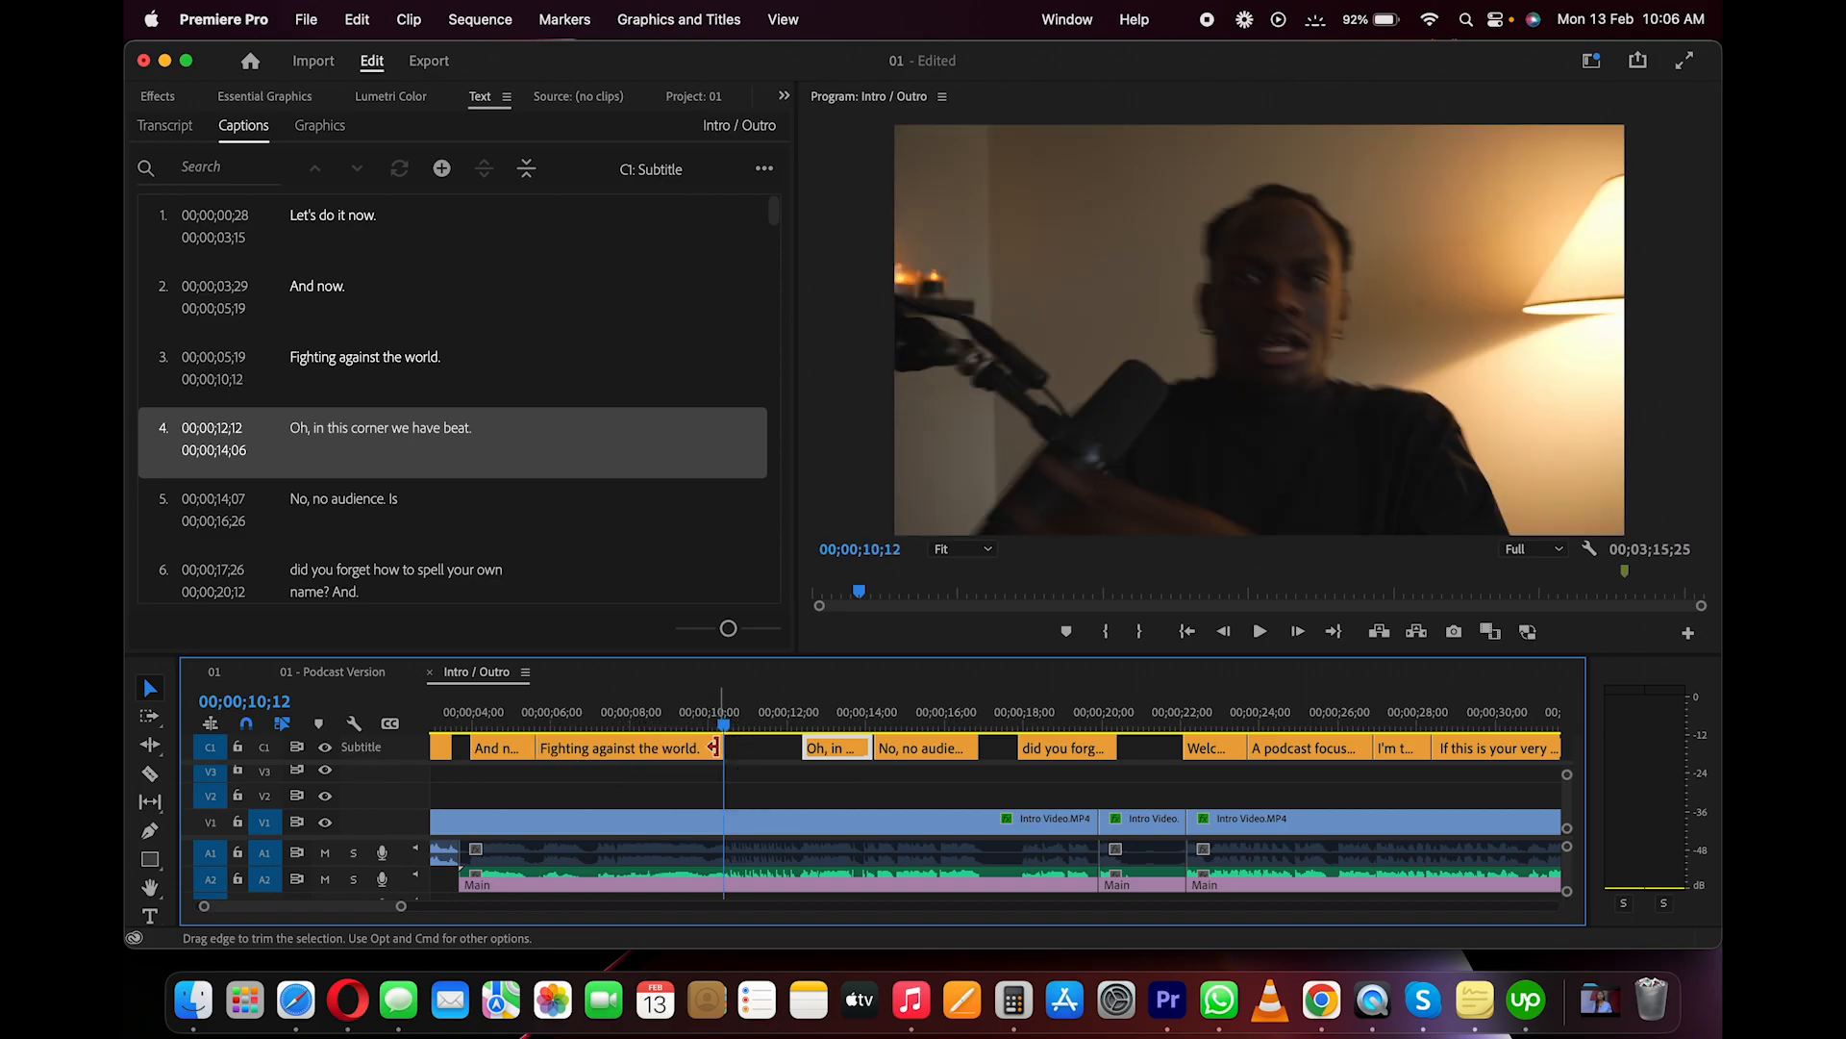
# Extend the fourth caption's end to 00;00;14;16 and change its text to "Oh, in this corner we have beat dawg"
pyautogui.click(652, 717)
pyautogui.click(535, 718)
pyautogui.press('space')
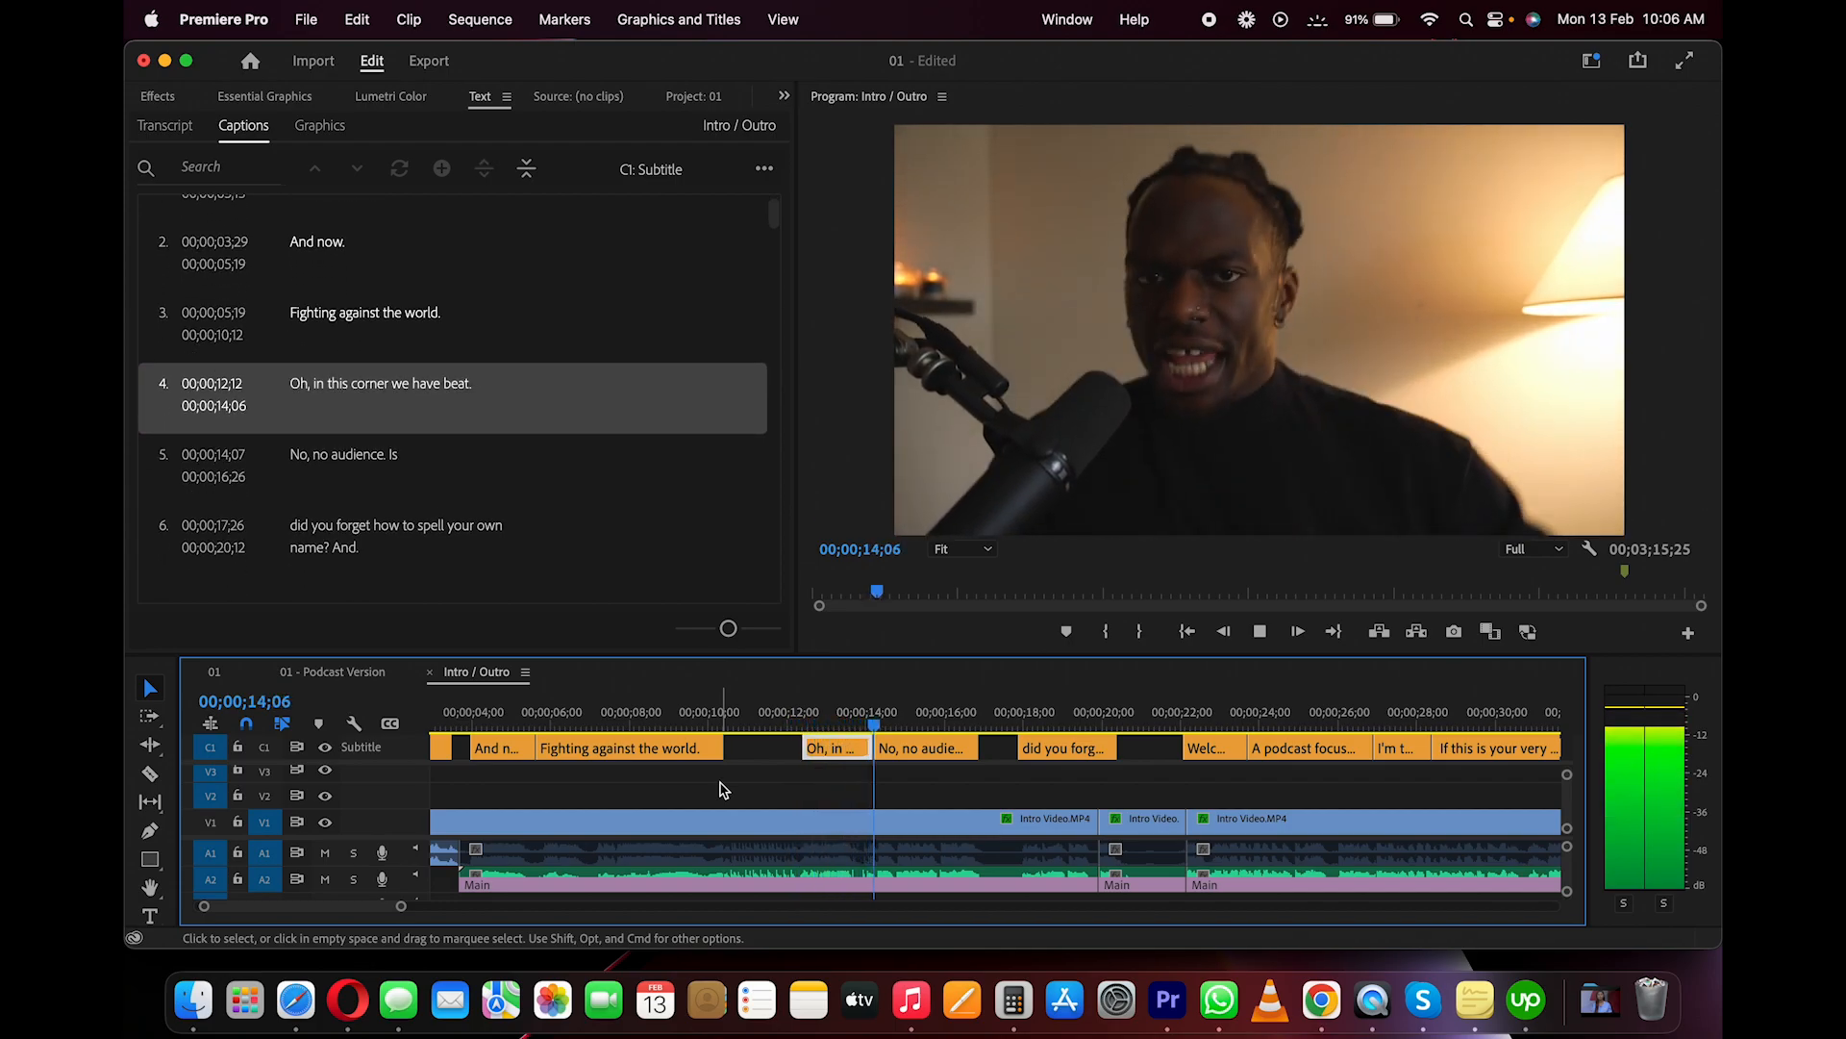
pyautogui.click(861, 717)
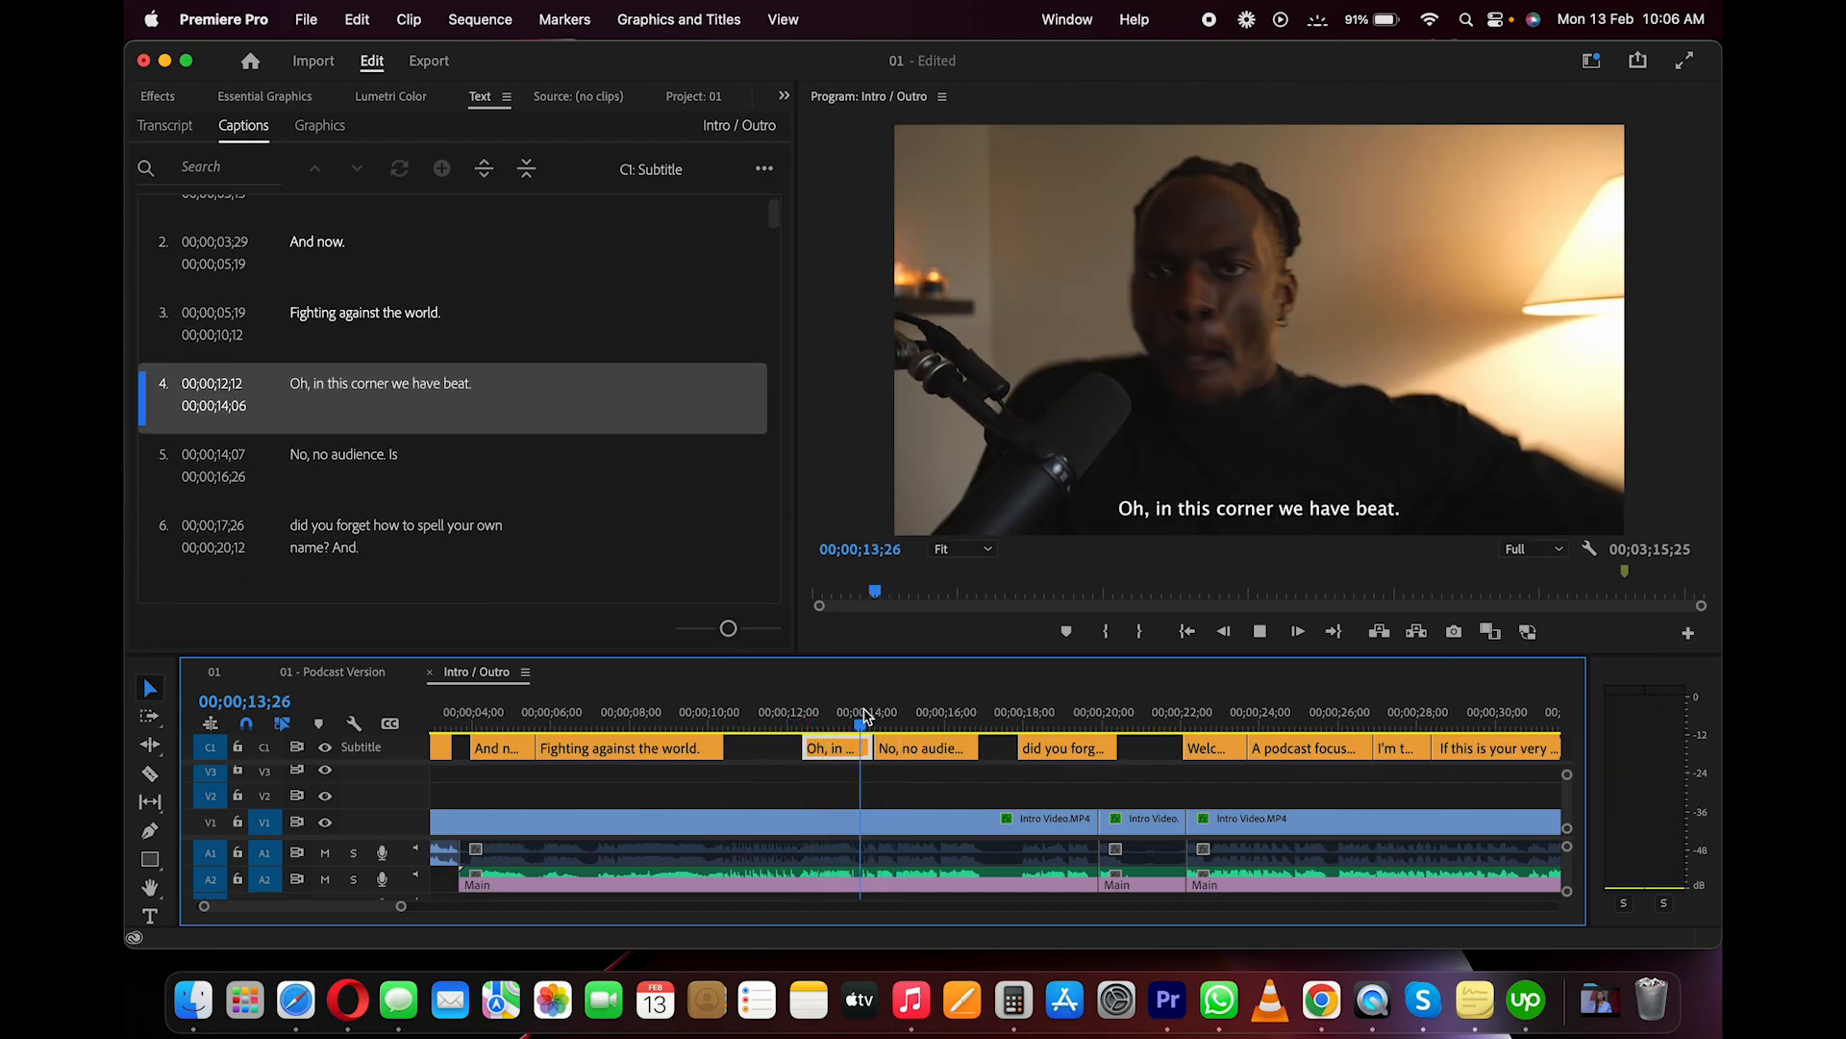
pyautogui.click(863, 719)
pyautogui.scroll(5, 895, 766)
pyautogui.moveTo(839, 747); pyautogui.dragTo(867, 748)
pyautogui.doubleClick(393, 390)
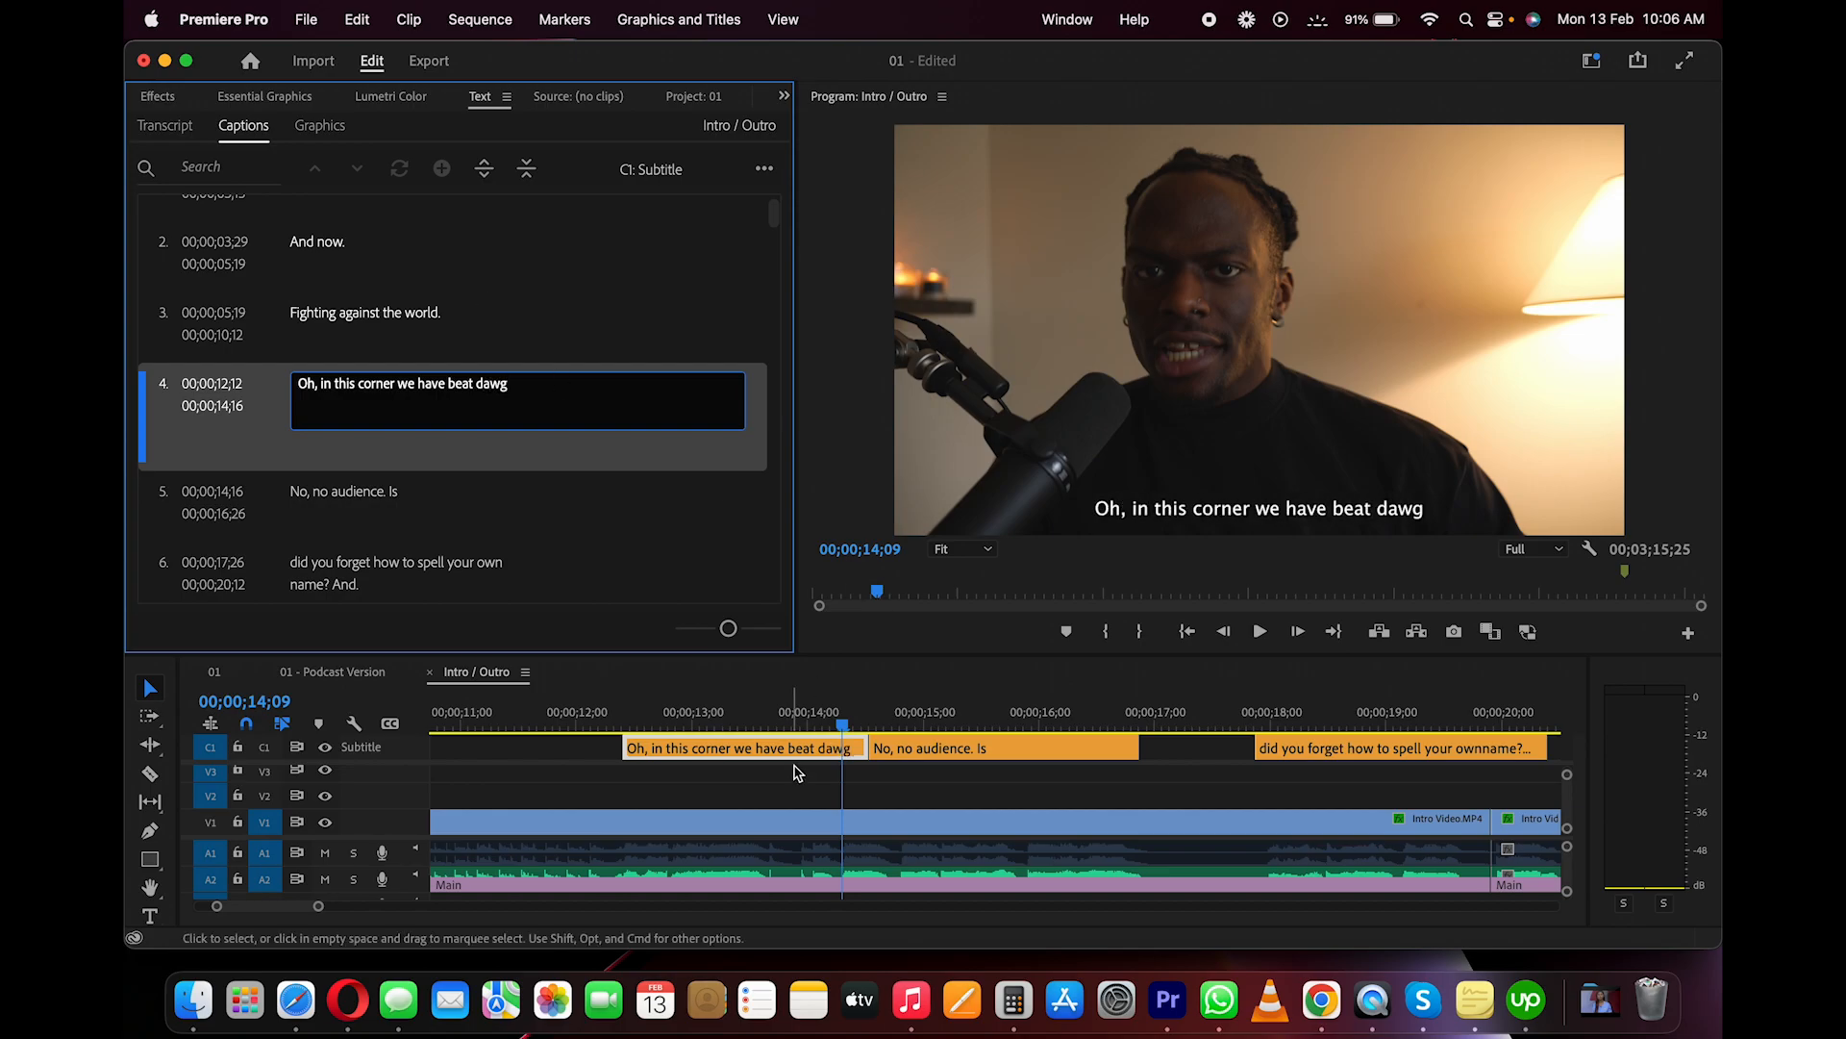
# Play the section after the fourth caption and delete the "No, no audience. Is" caption
pyautogui.click(854, 781)
pyautogui.press('space')
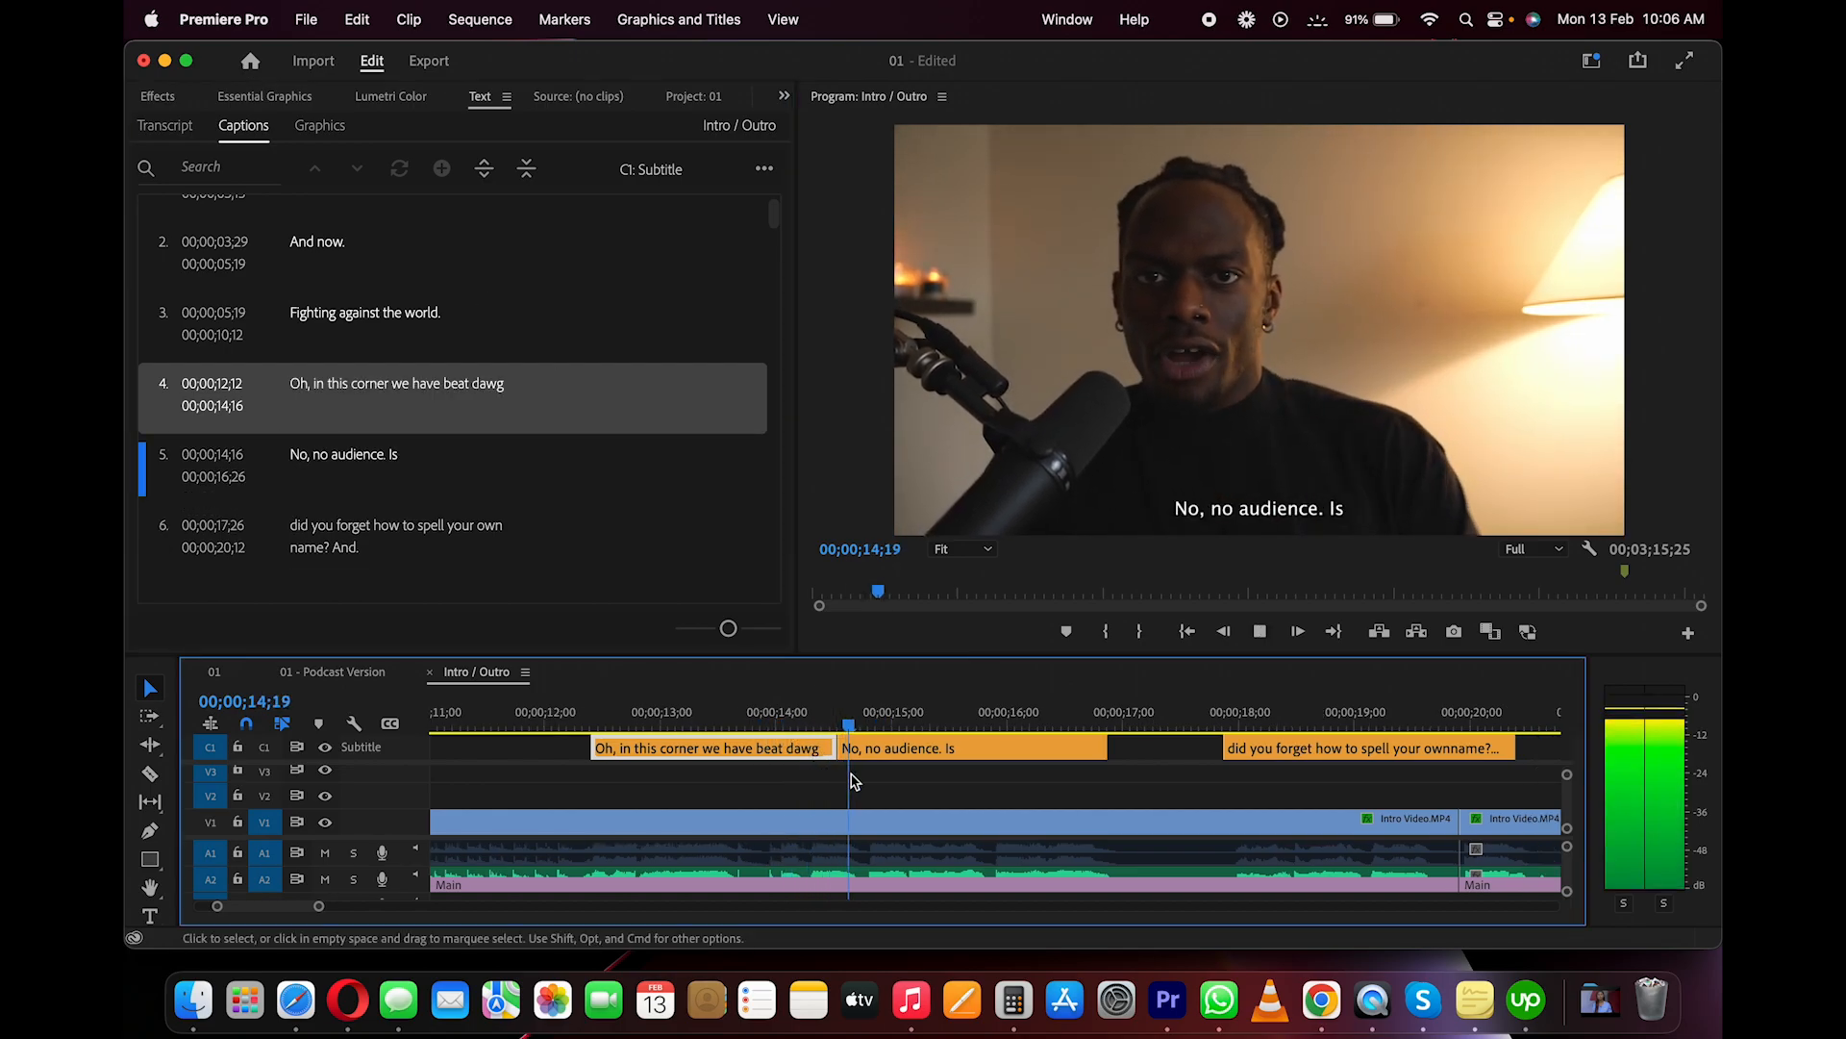
pyautogui.press('space')
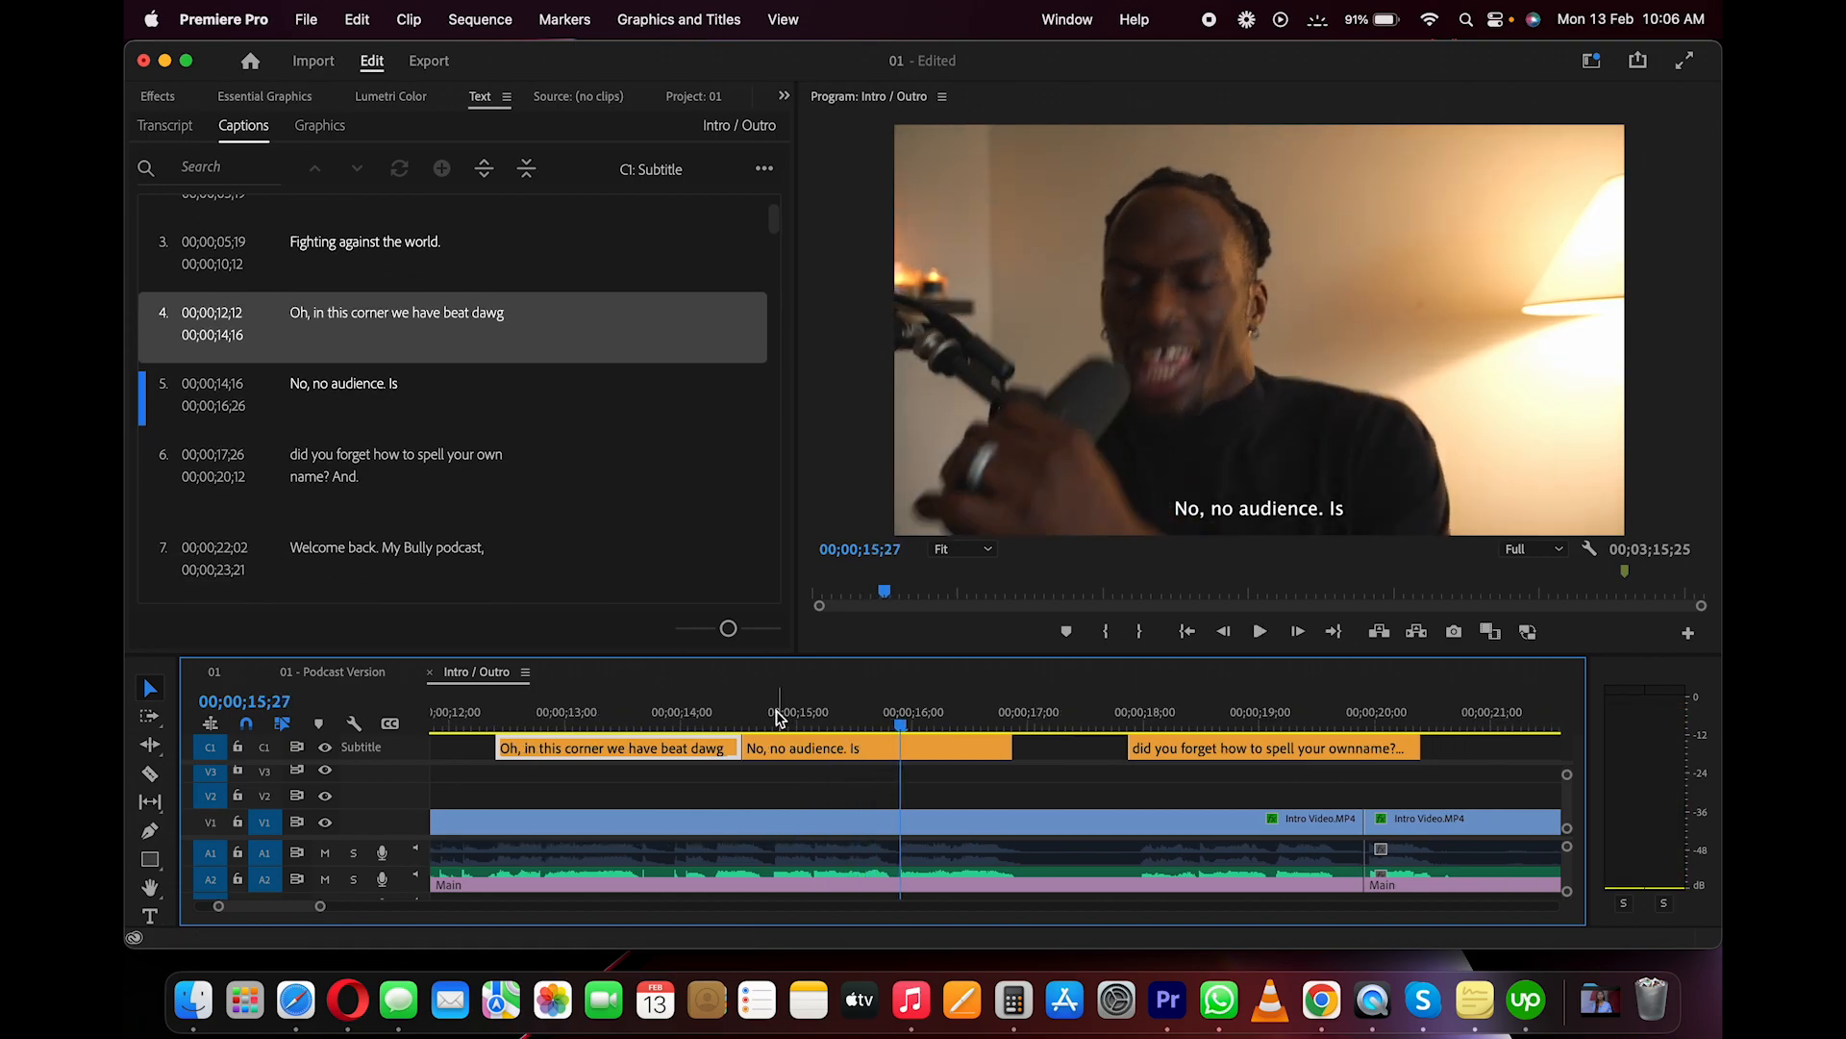
pyautogui.click(825, 756)
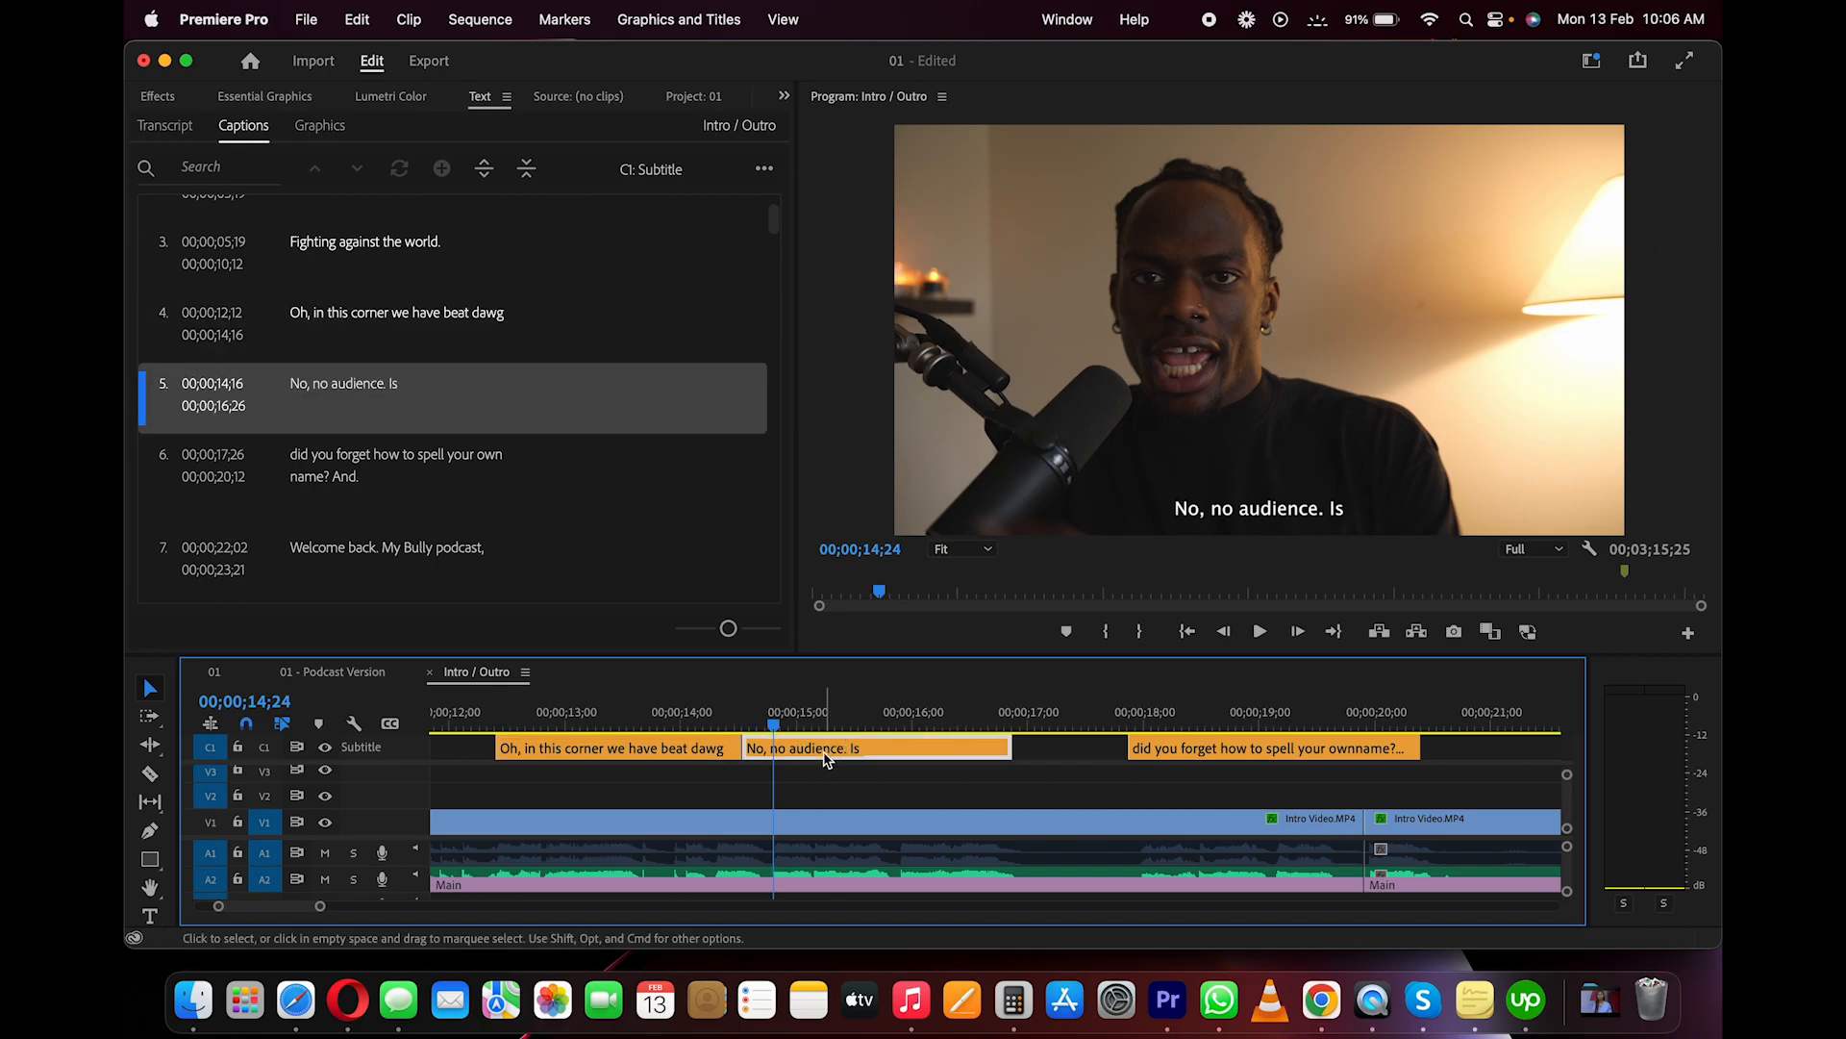
pyautogui.press('Delete')
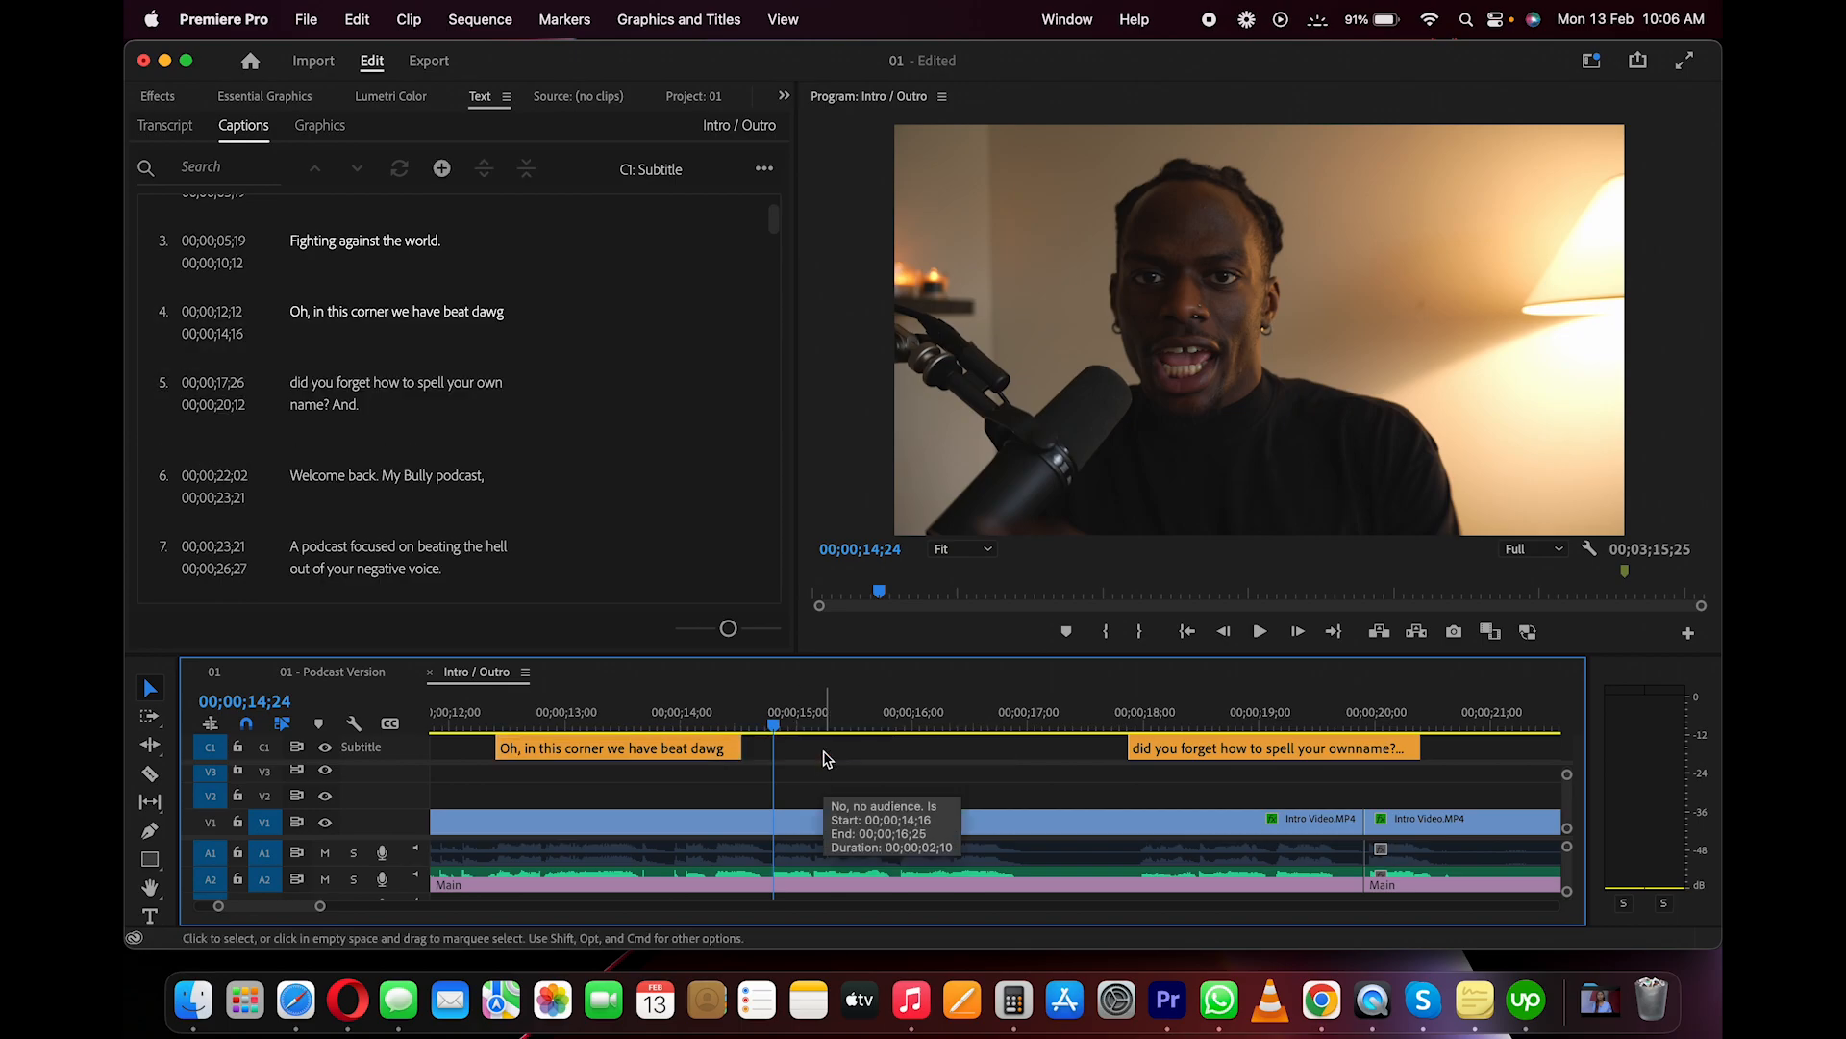
# Extend the end of the "Oh, in this corner we have beat dawg" caption to 00;00;14;23
pyautogui.press('space')
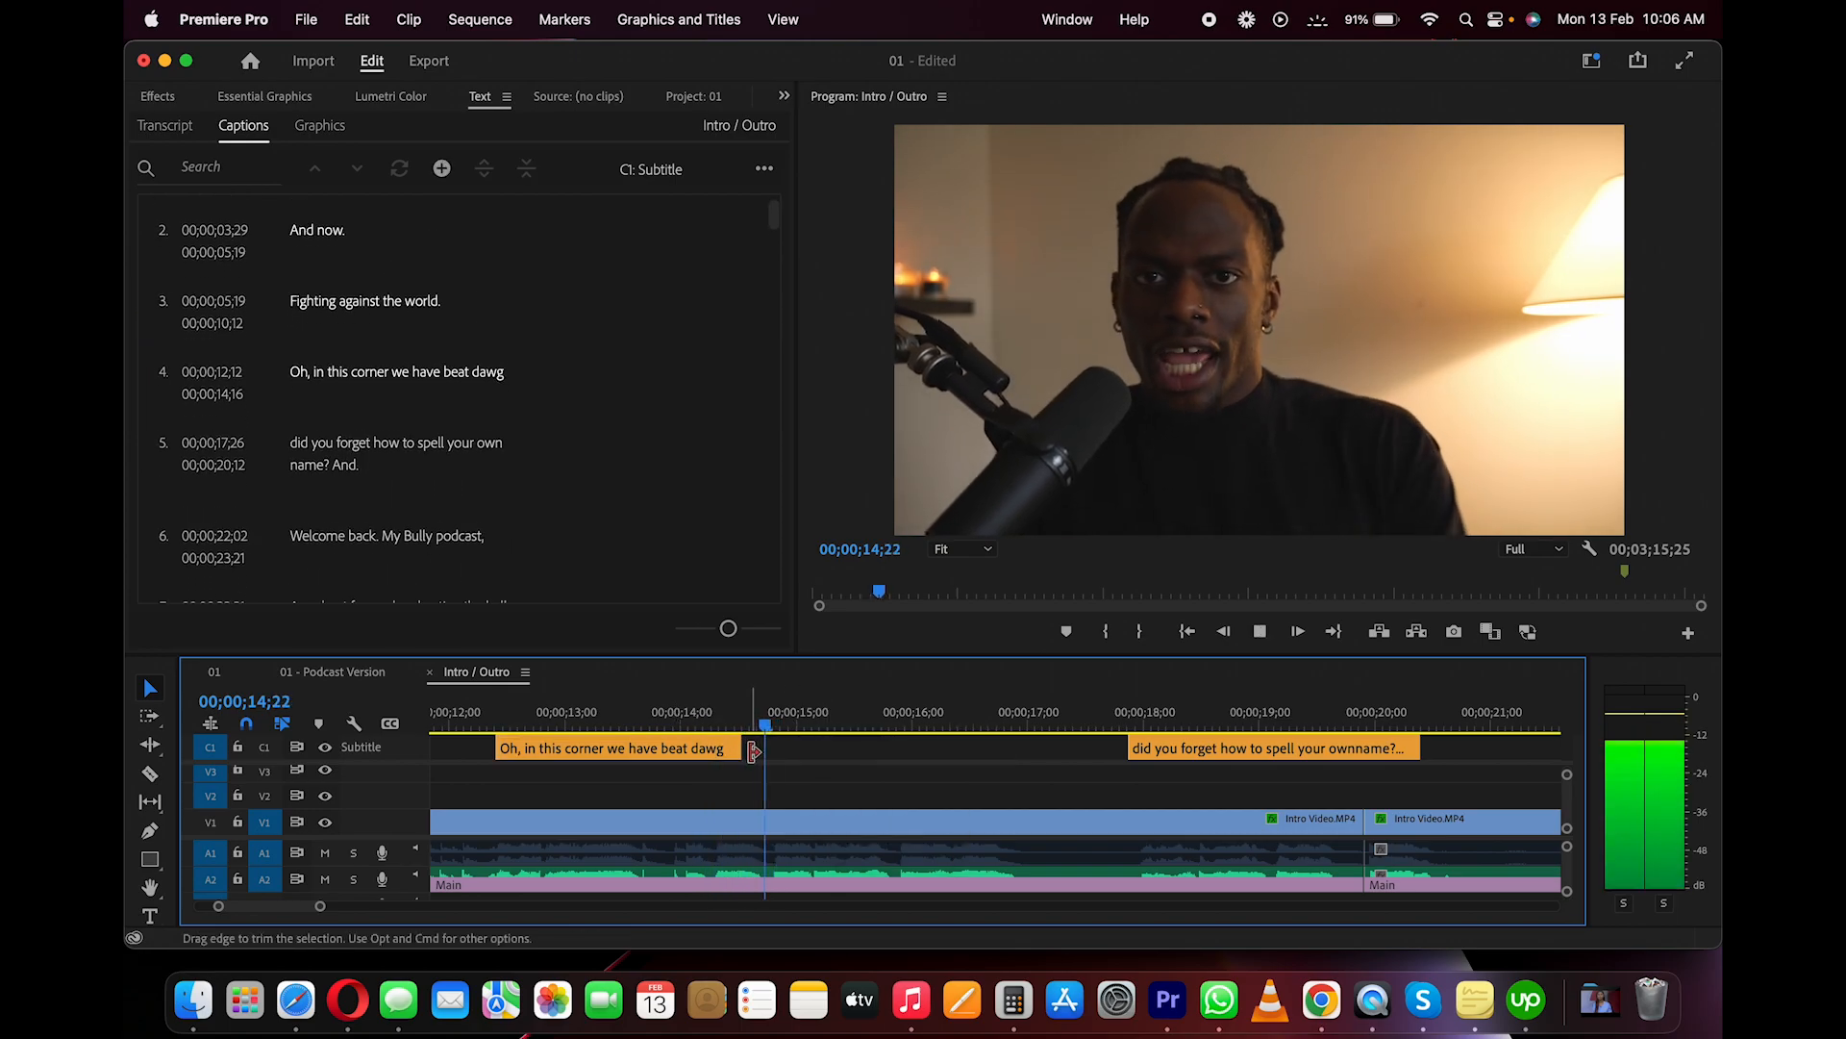
pyautogui.press('space')
pyautogui.moveTo(740, 749); pyautogui.dragTo(765, 753)
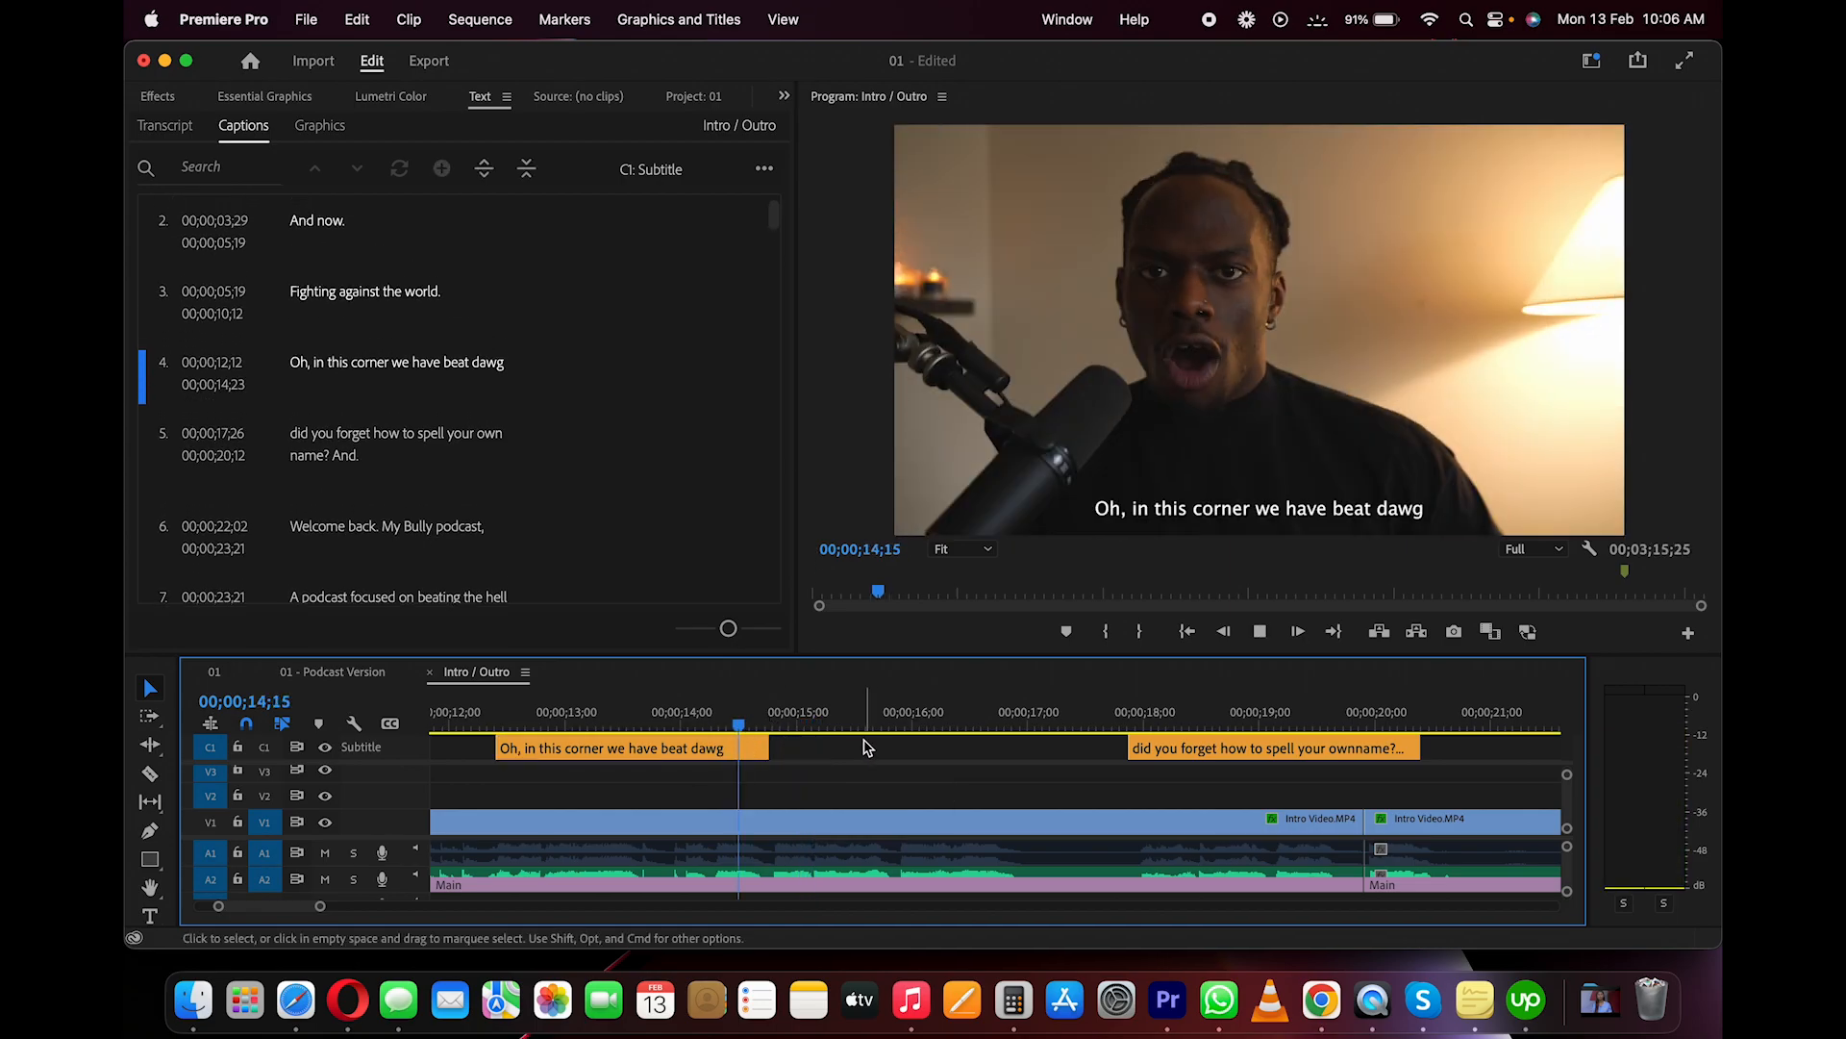
# Play on through the following captions and remove the trailing "And." from the "did you forget how to spell your own name?" caption
pyautogui.press('space')
pyautogui.press('-')
pyautogui.press('-')
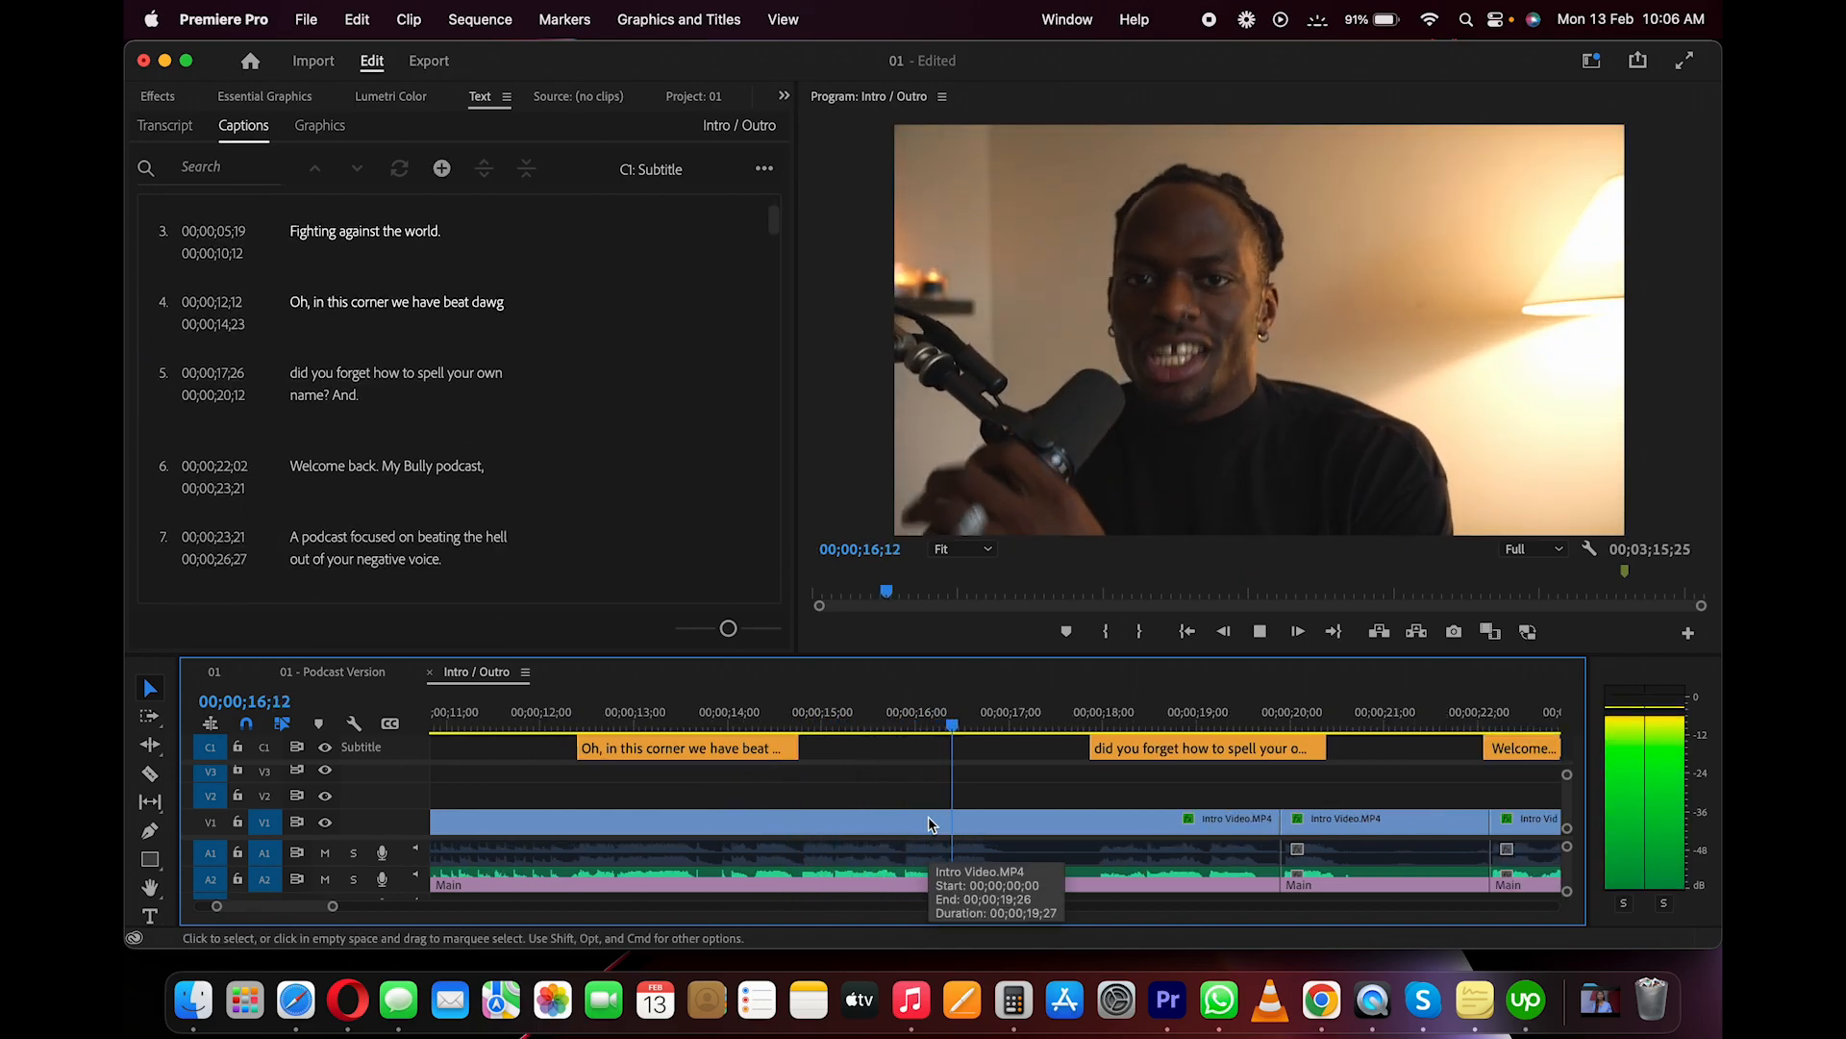
pyautogui.hscroll(1, 1022, 817)
pyautogui.scroll(-2, 1021, 817)
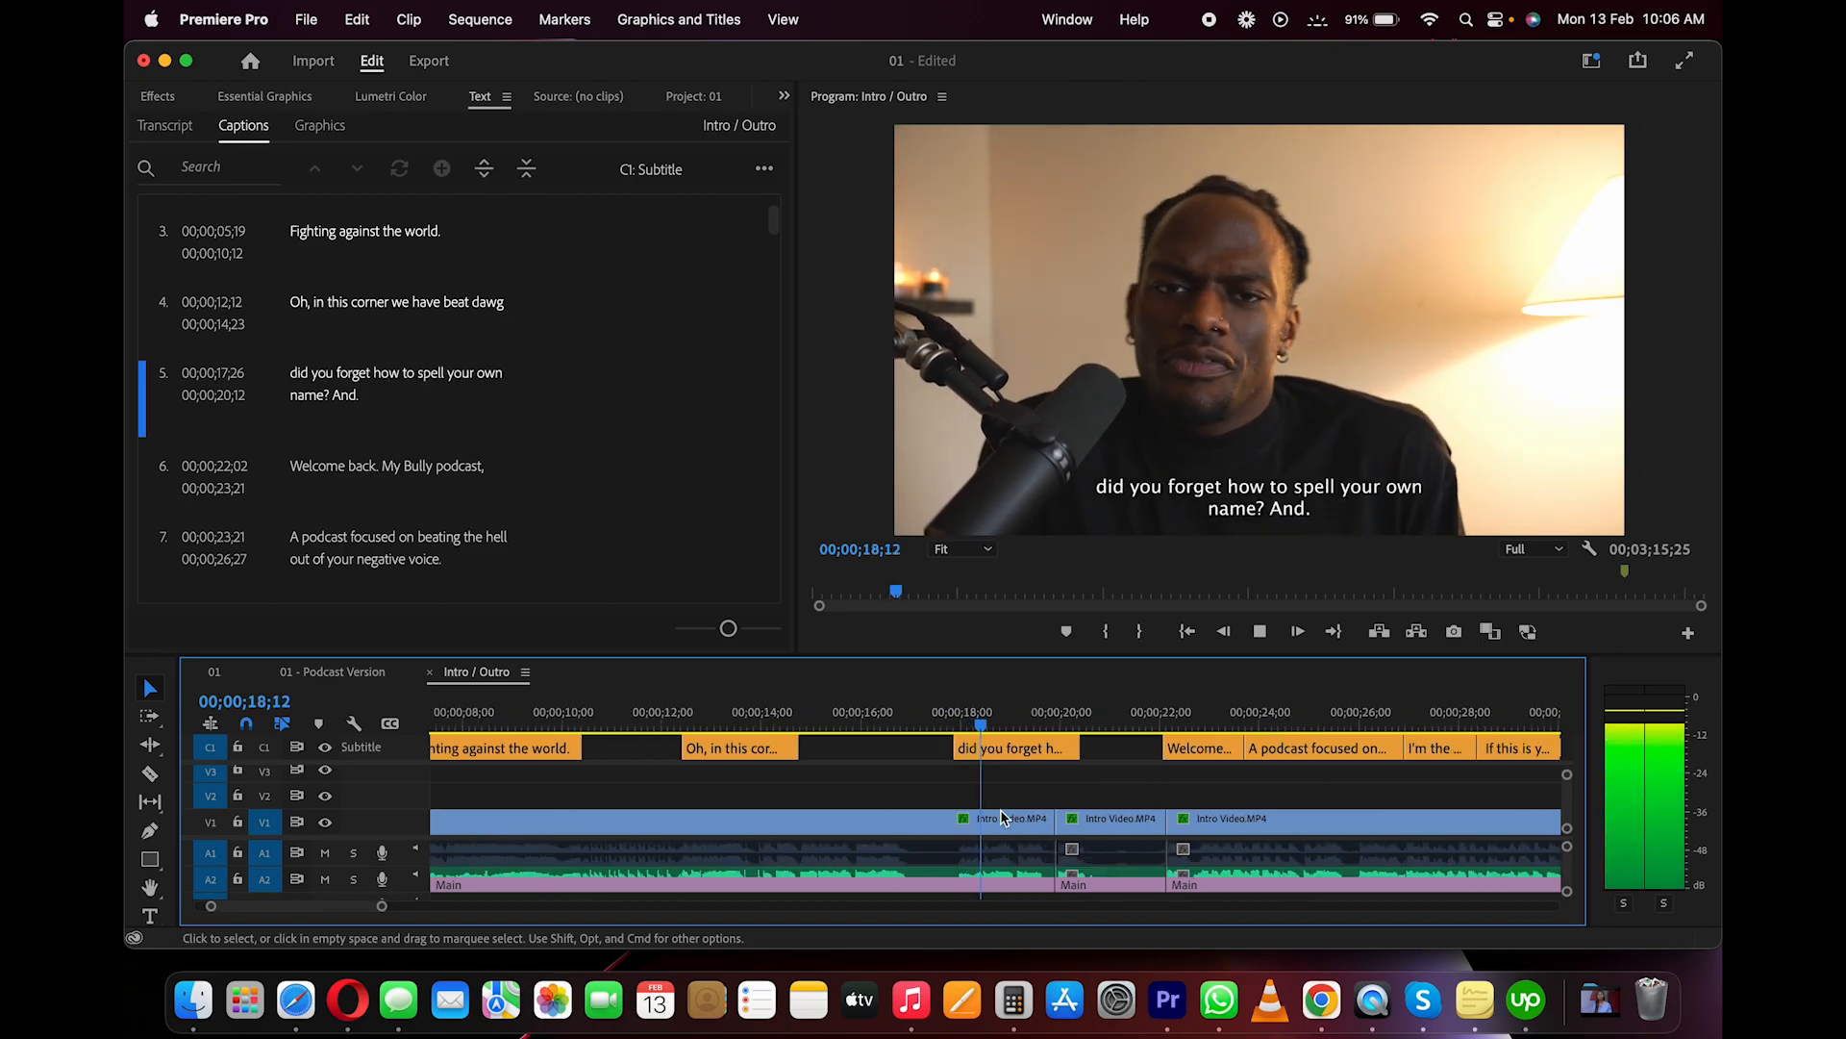
pyautogui.scroll(1, 1021, 817)
pyautogui.hscroll(3, 1021, 817)
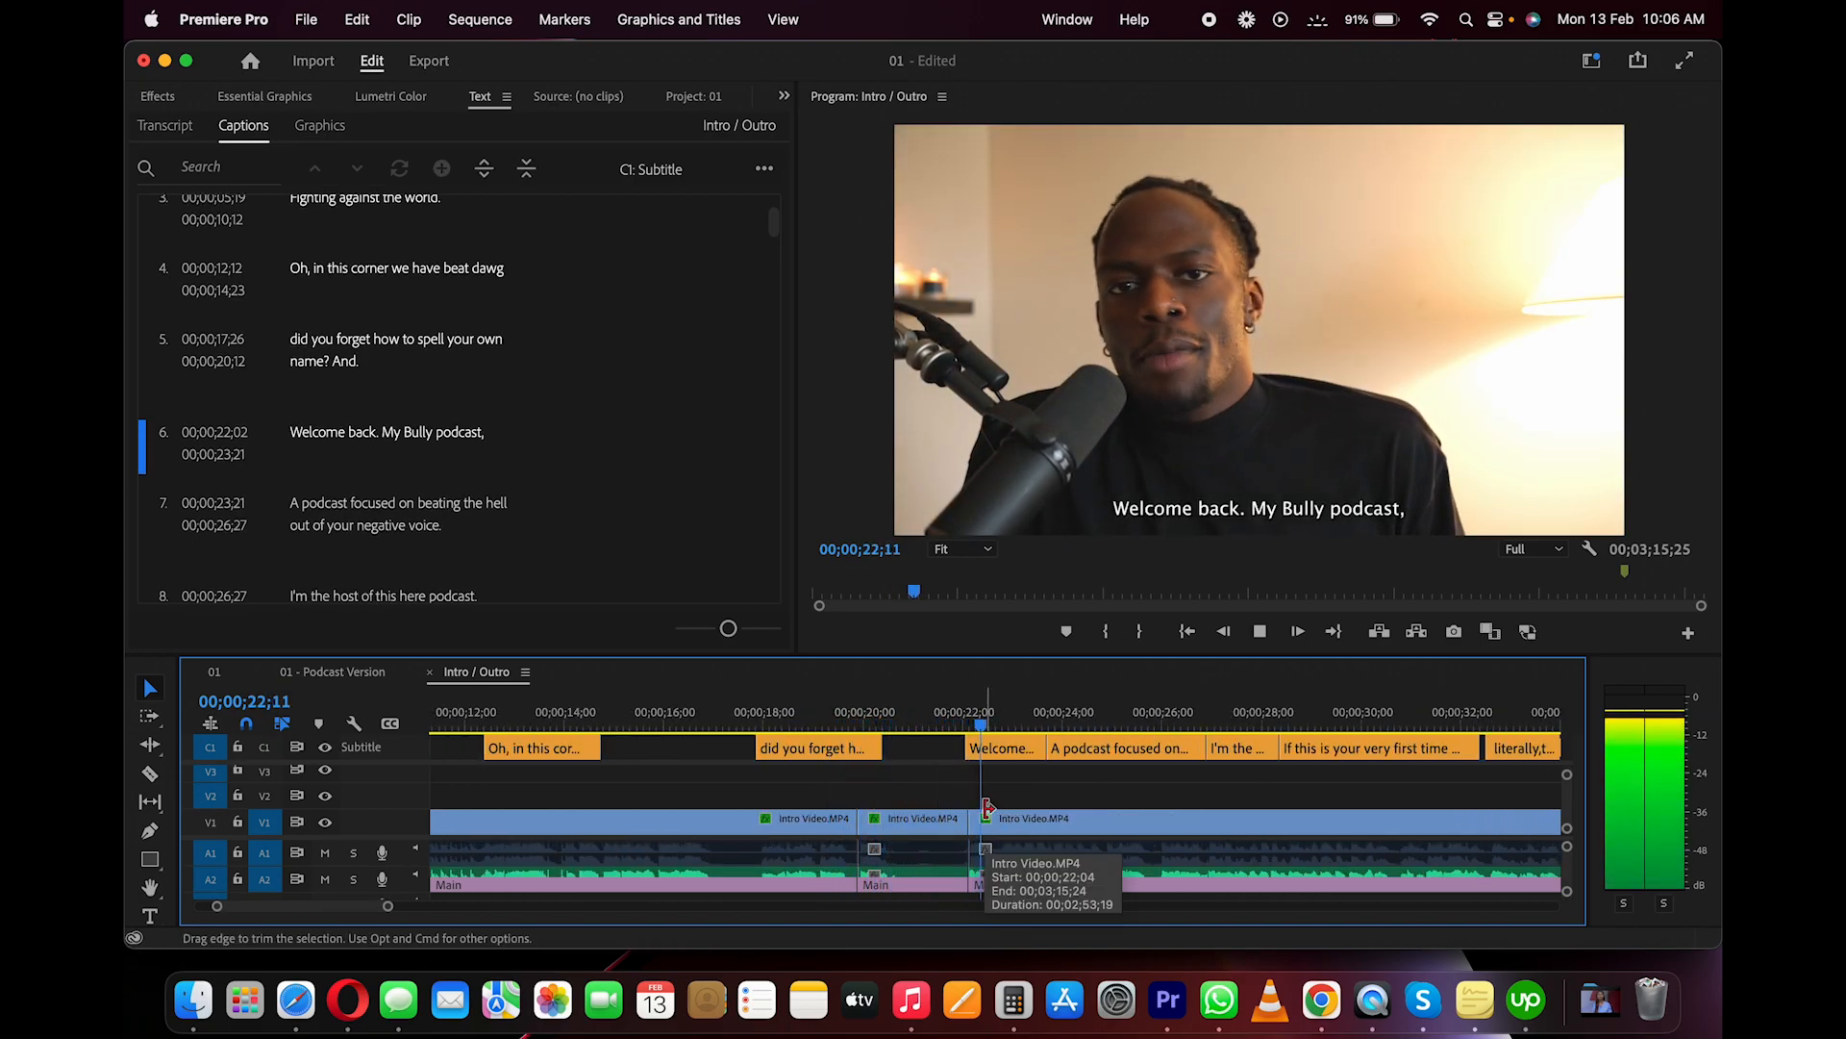
pyautogui.click(806, 720)
pyautogui.press('space')
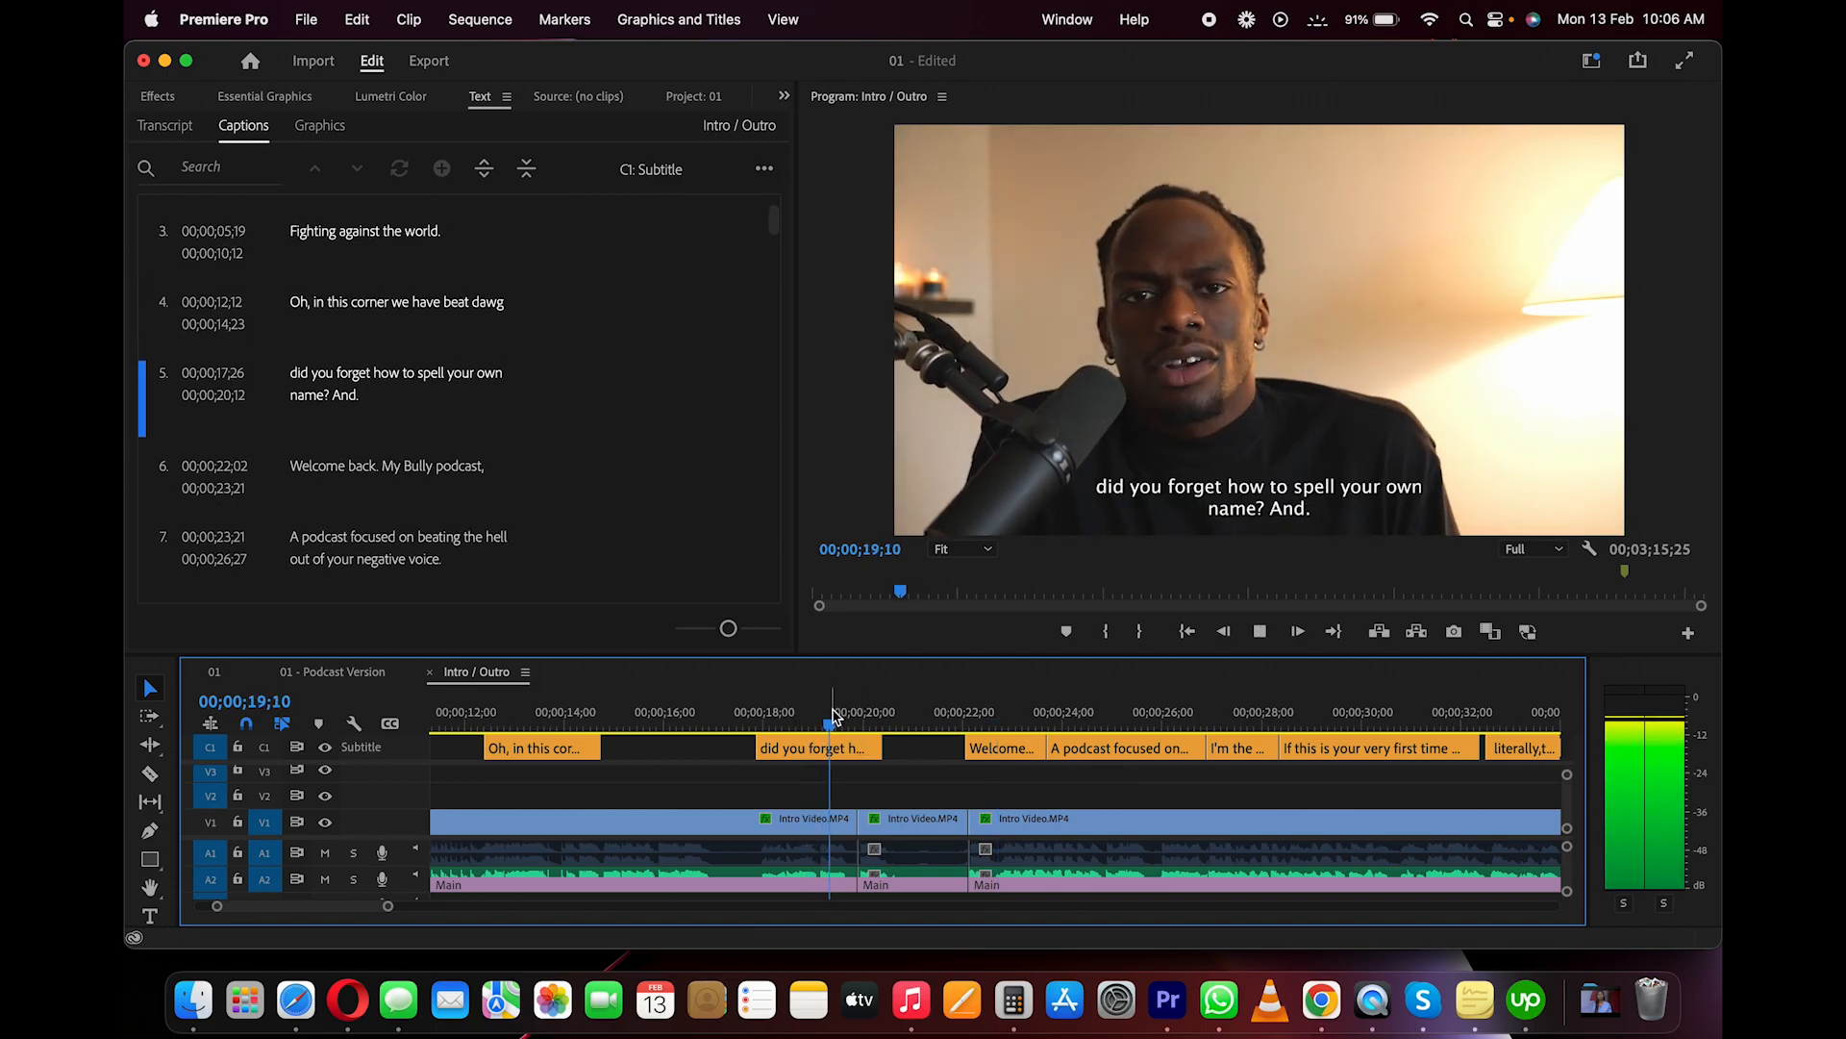
pyautogui.doubleClick(384, 394)
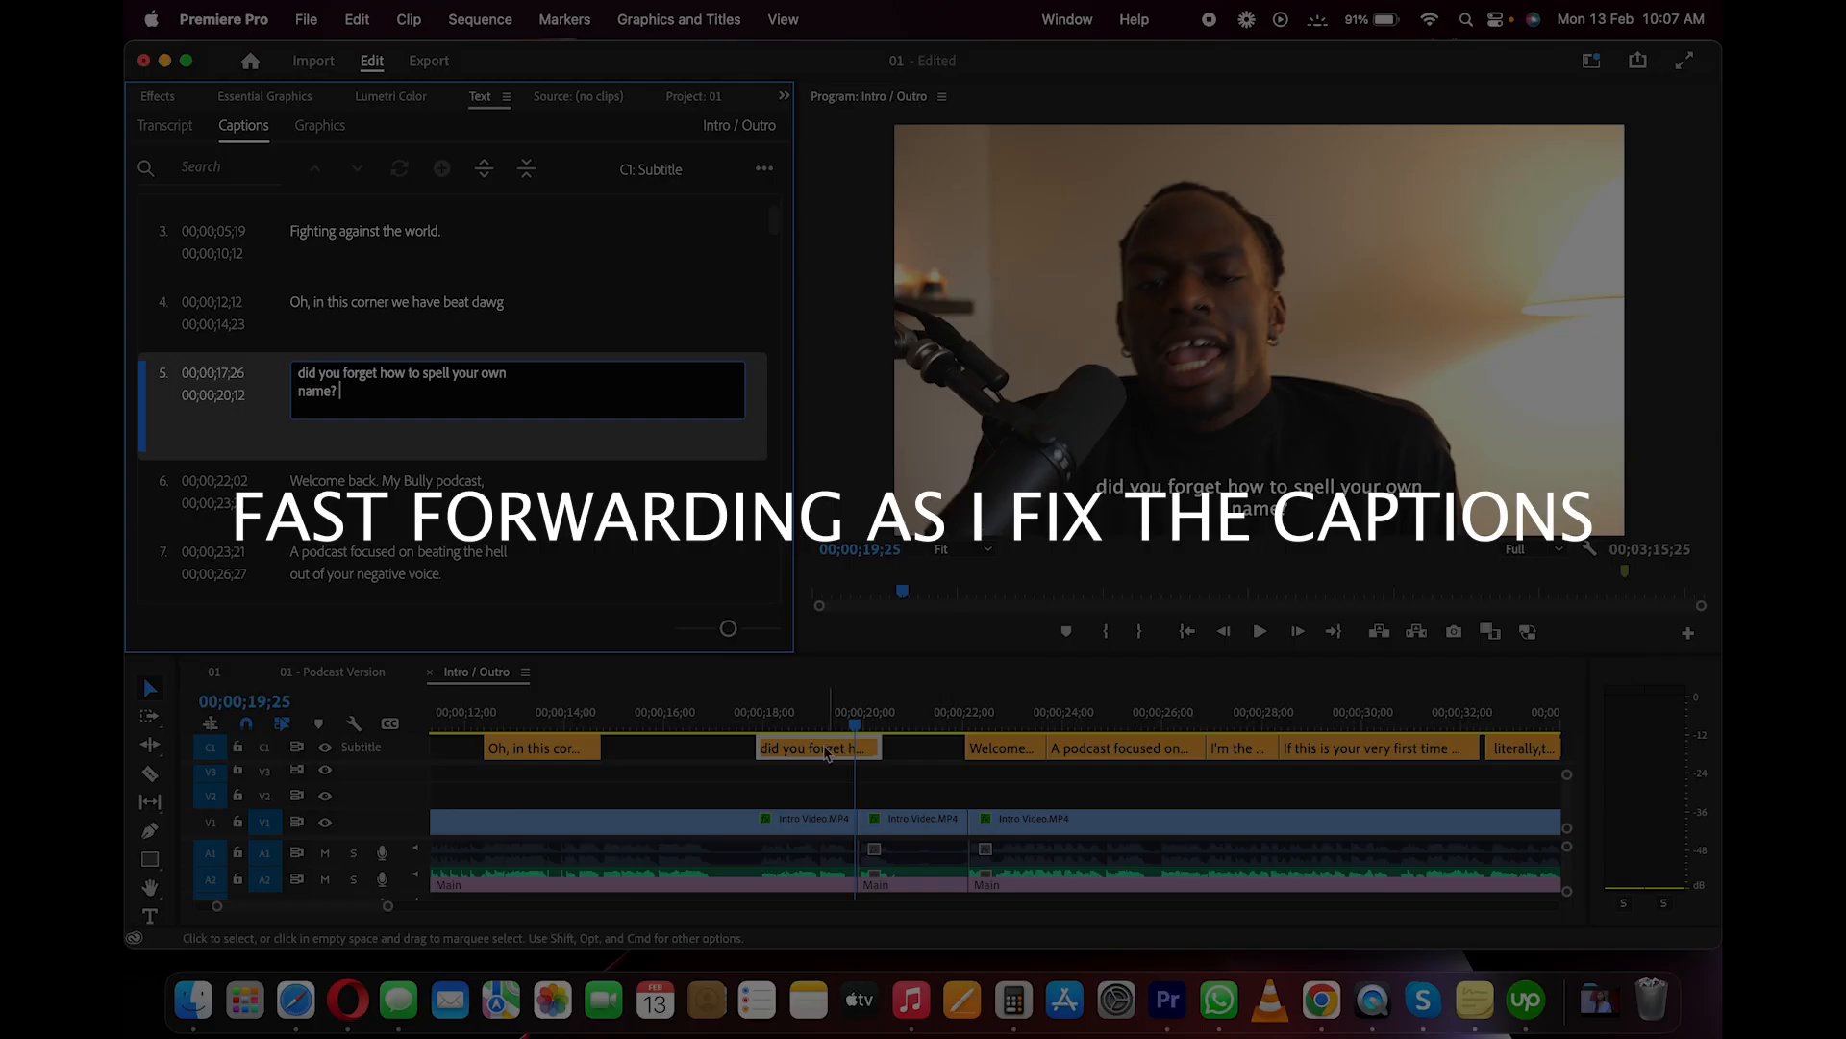
# Play up to the sixth caption and correct its text to "Welcome back. Mind Bully podcast,"
pyautogui.click(921, 772)
pyautogui.press('space')
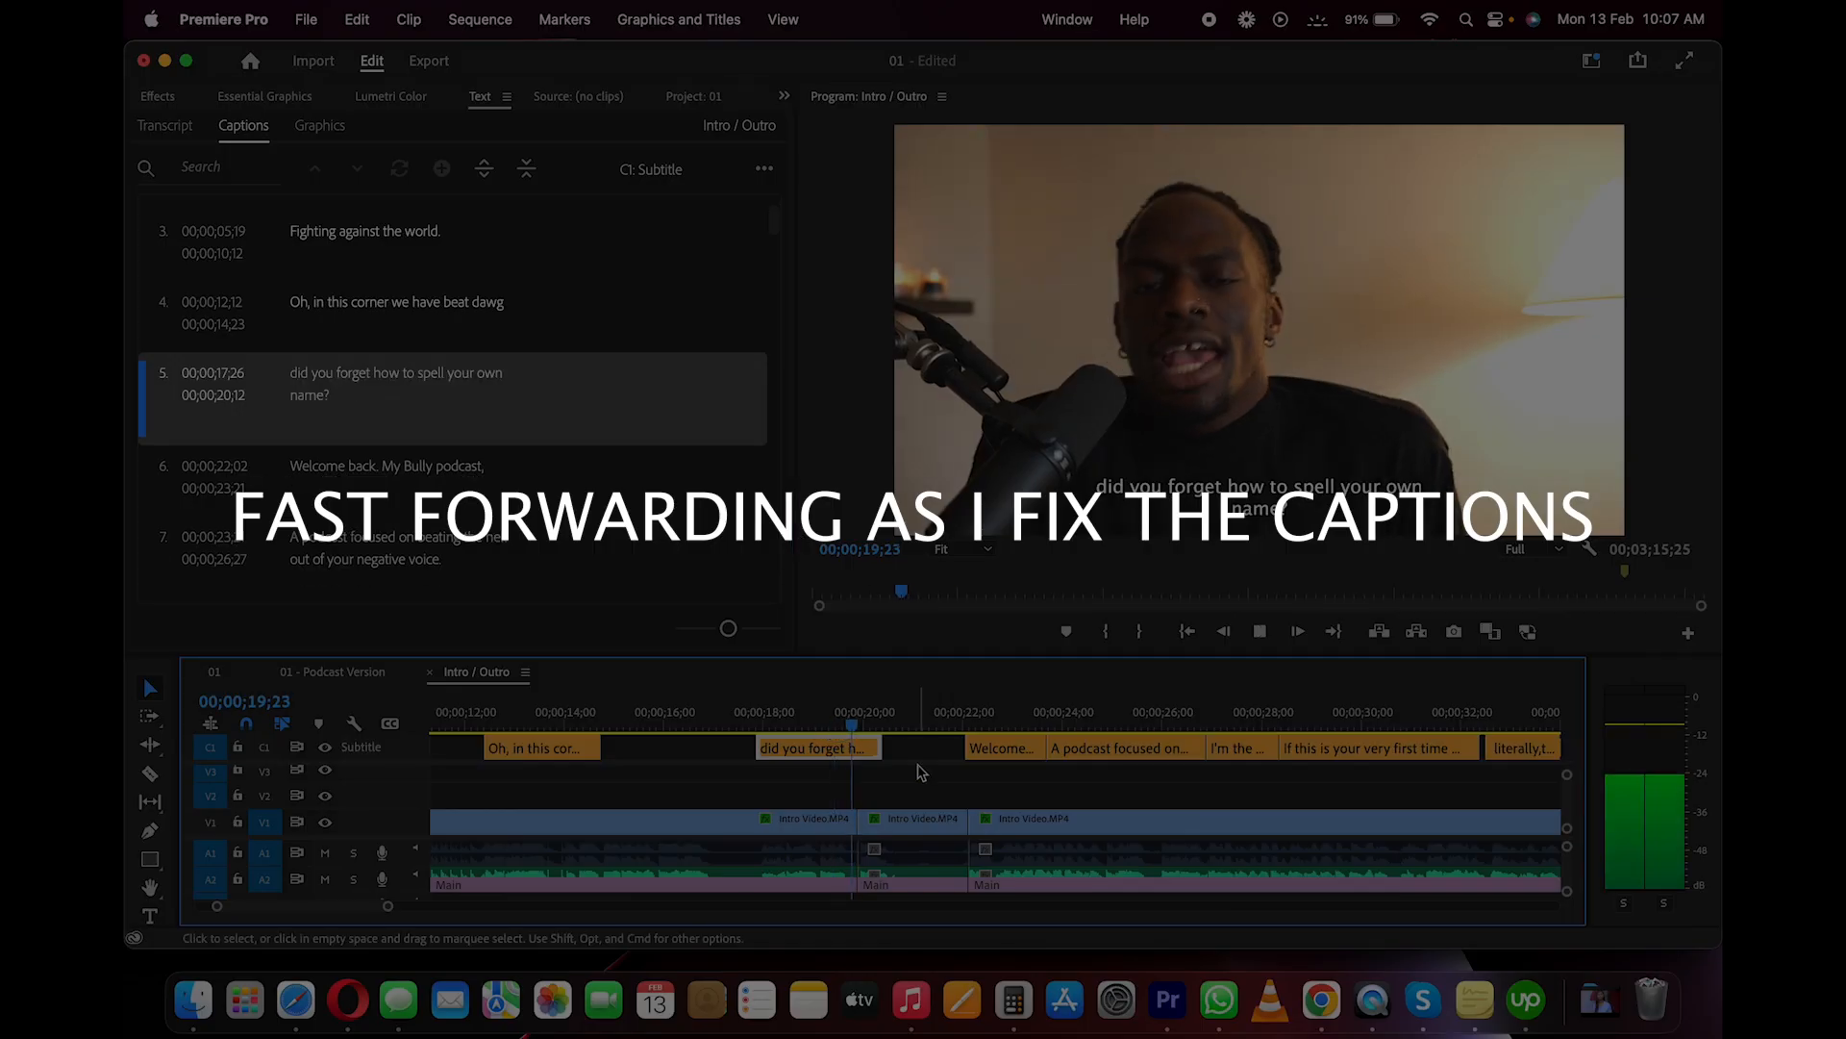
pyautogui.press('space')
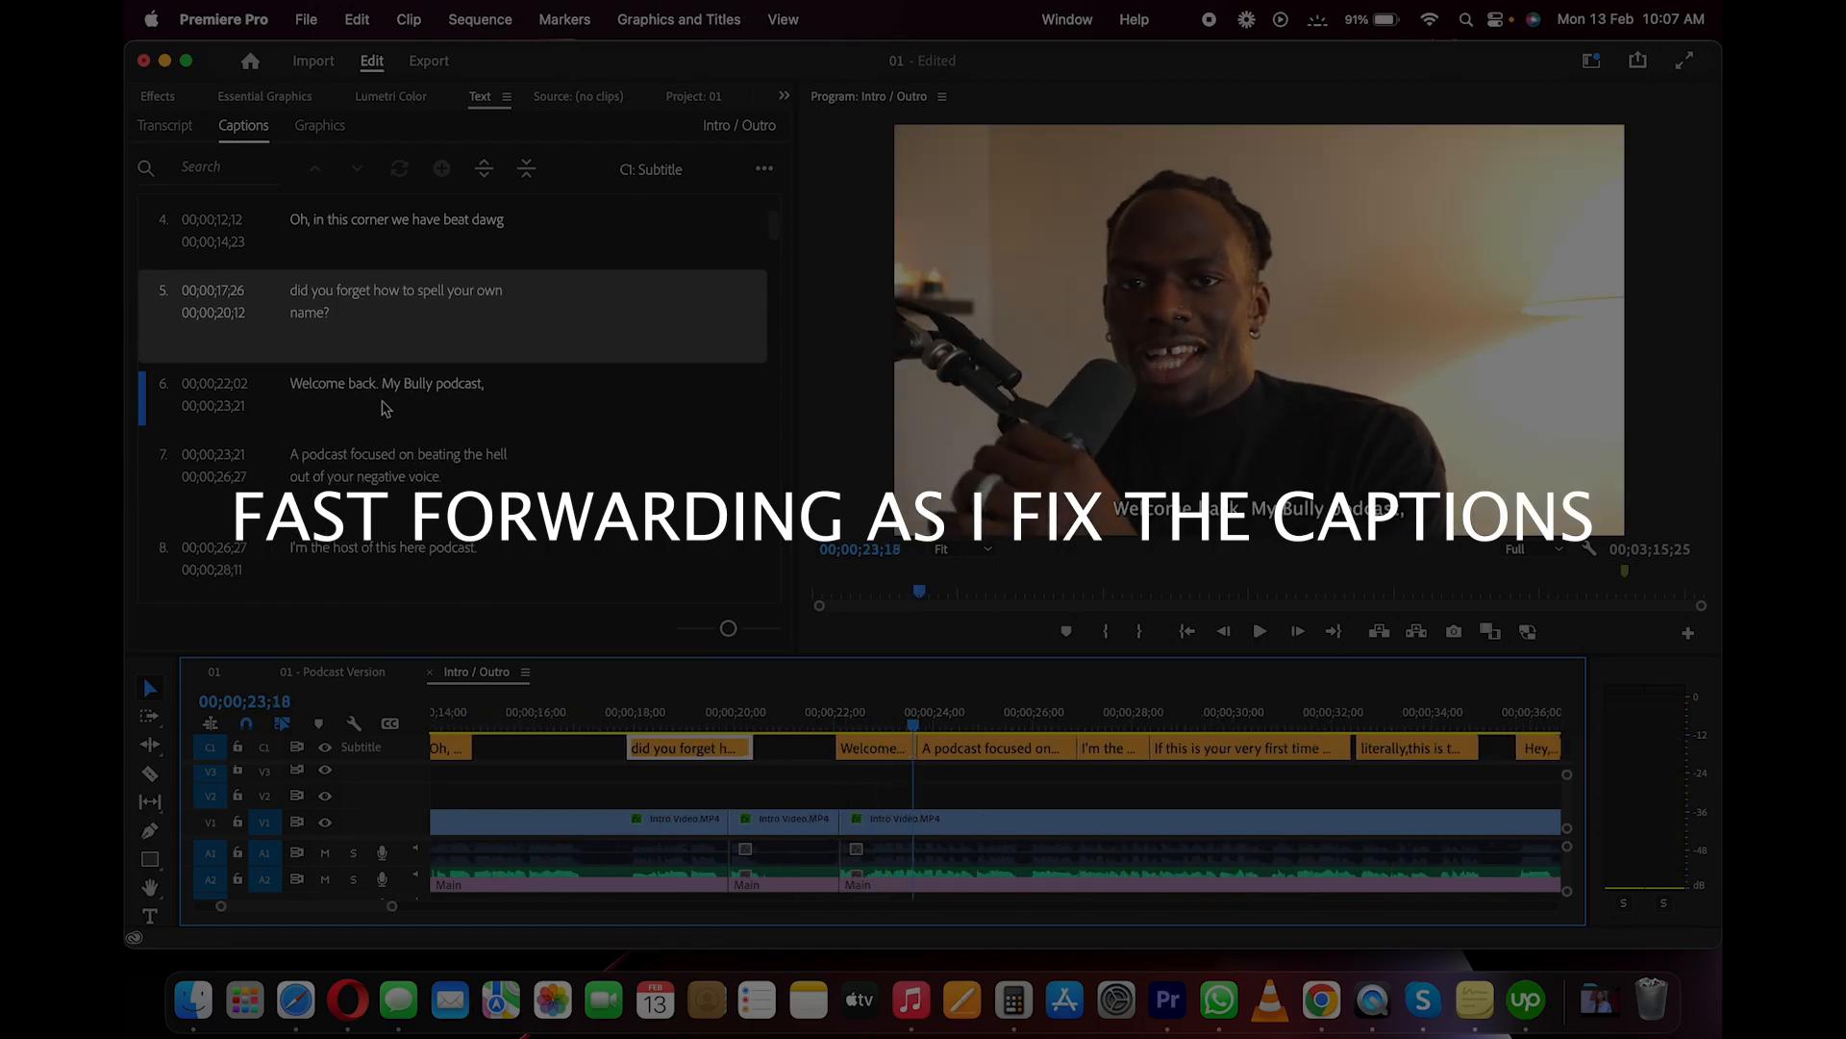
pyautogui.doubleClick(411, 382)
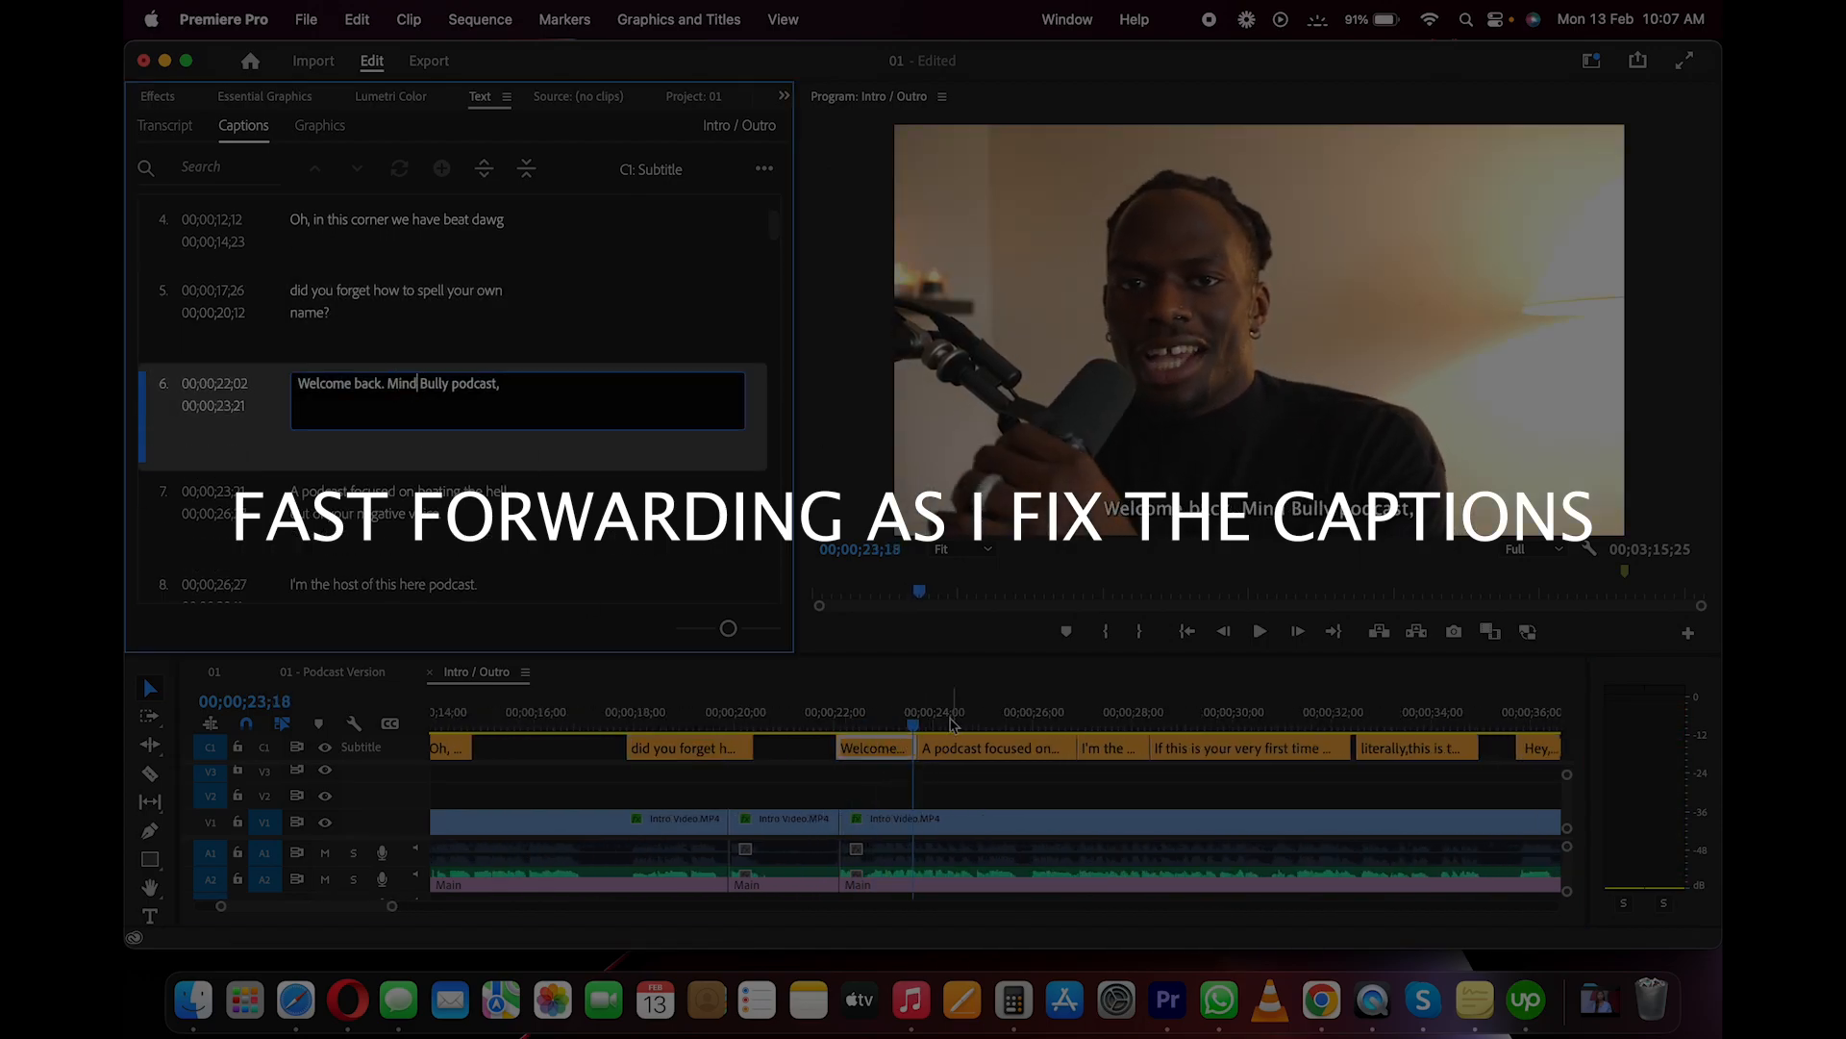
# Play on to the eighth caption and change its text to "I'm the host of this podcast."
pyautogui.click(855, 722)
pyautogui.press('space')
pyautogui.scroll(-3, 932, 781)
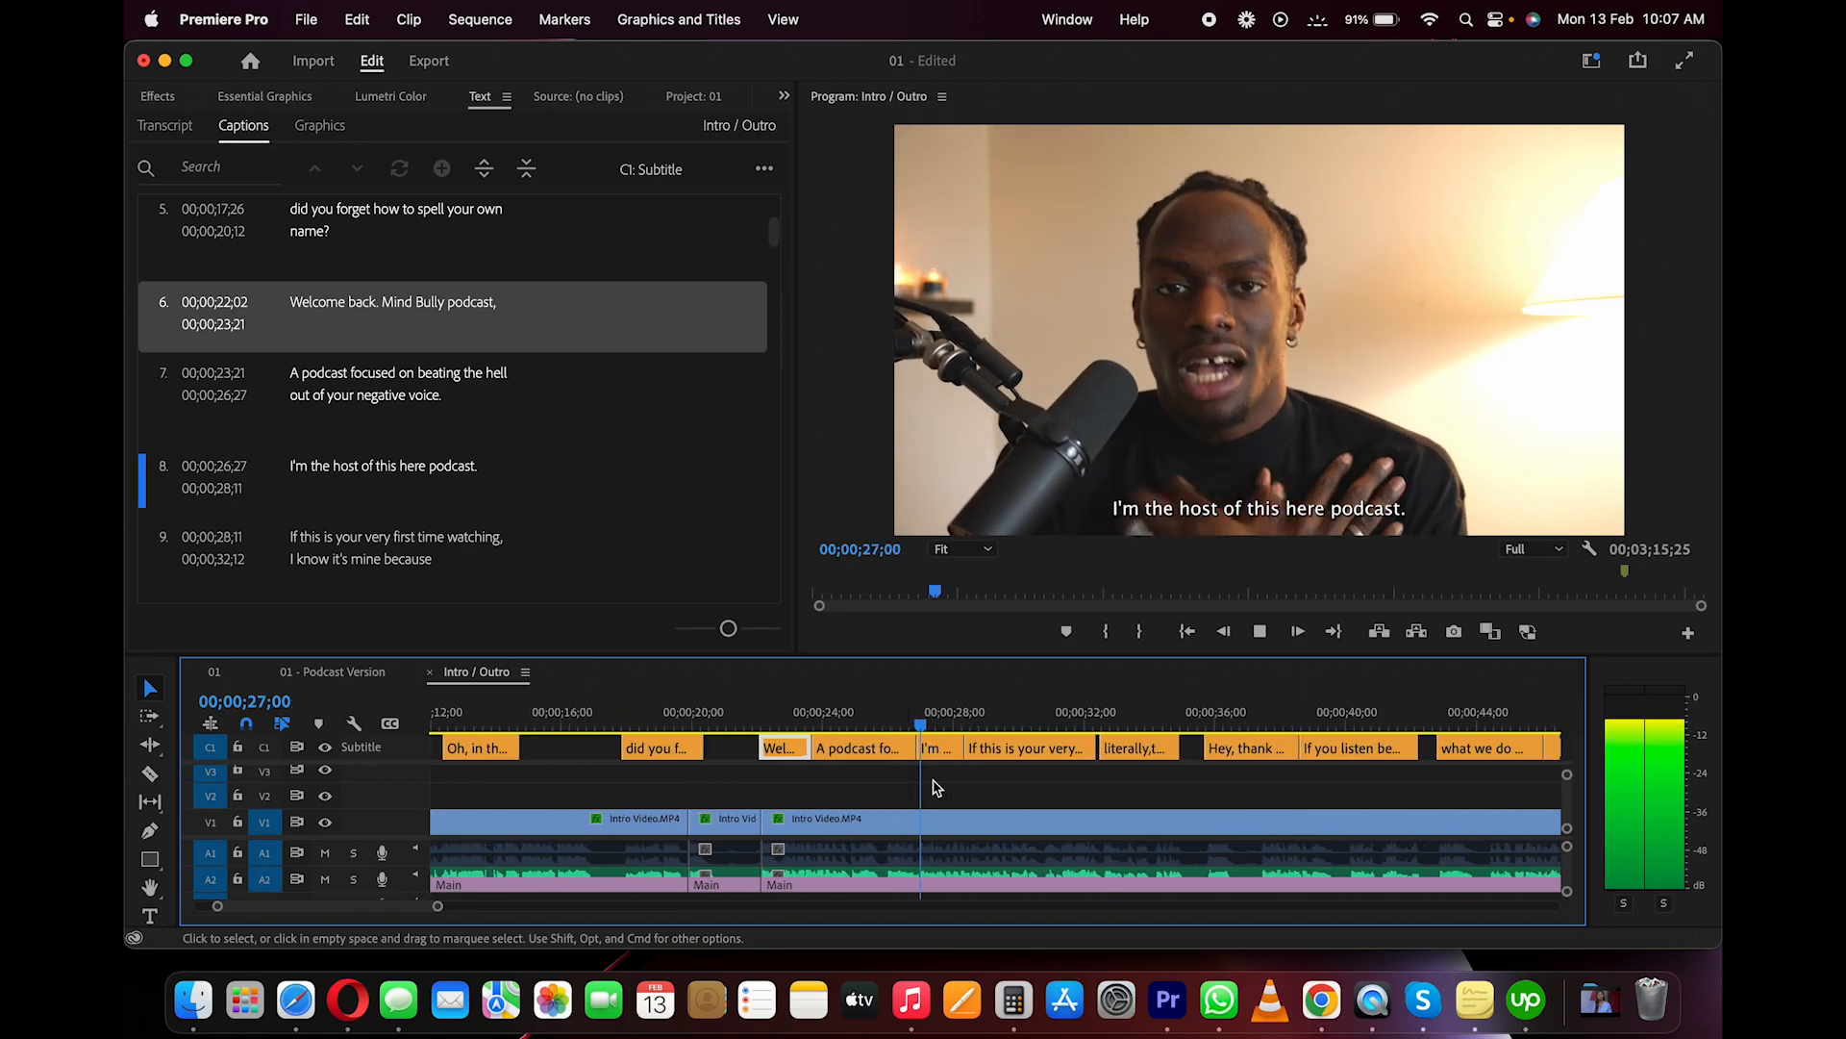
pyautogui.scroll(-1, 937, 788)
pyautogui.click(892, 706)
pyautogui.press('space')
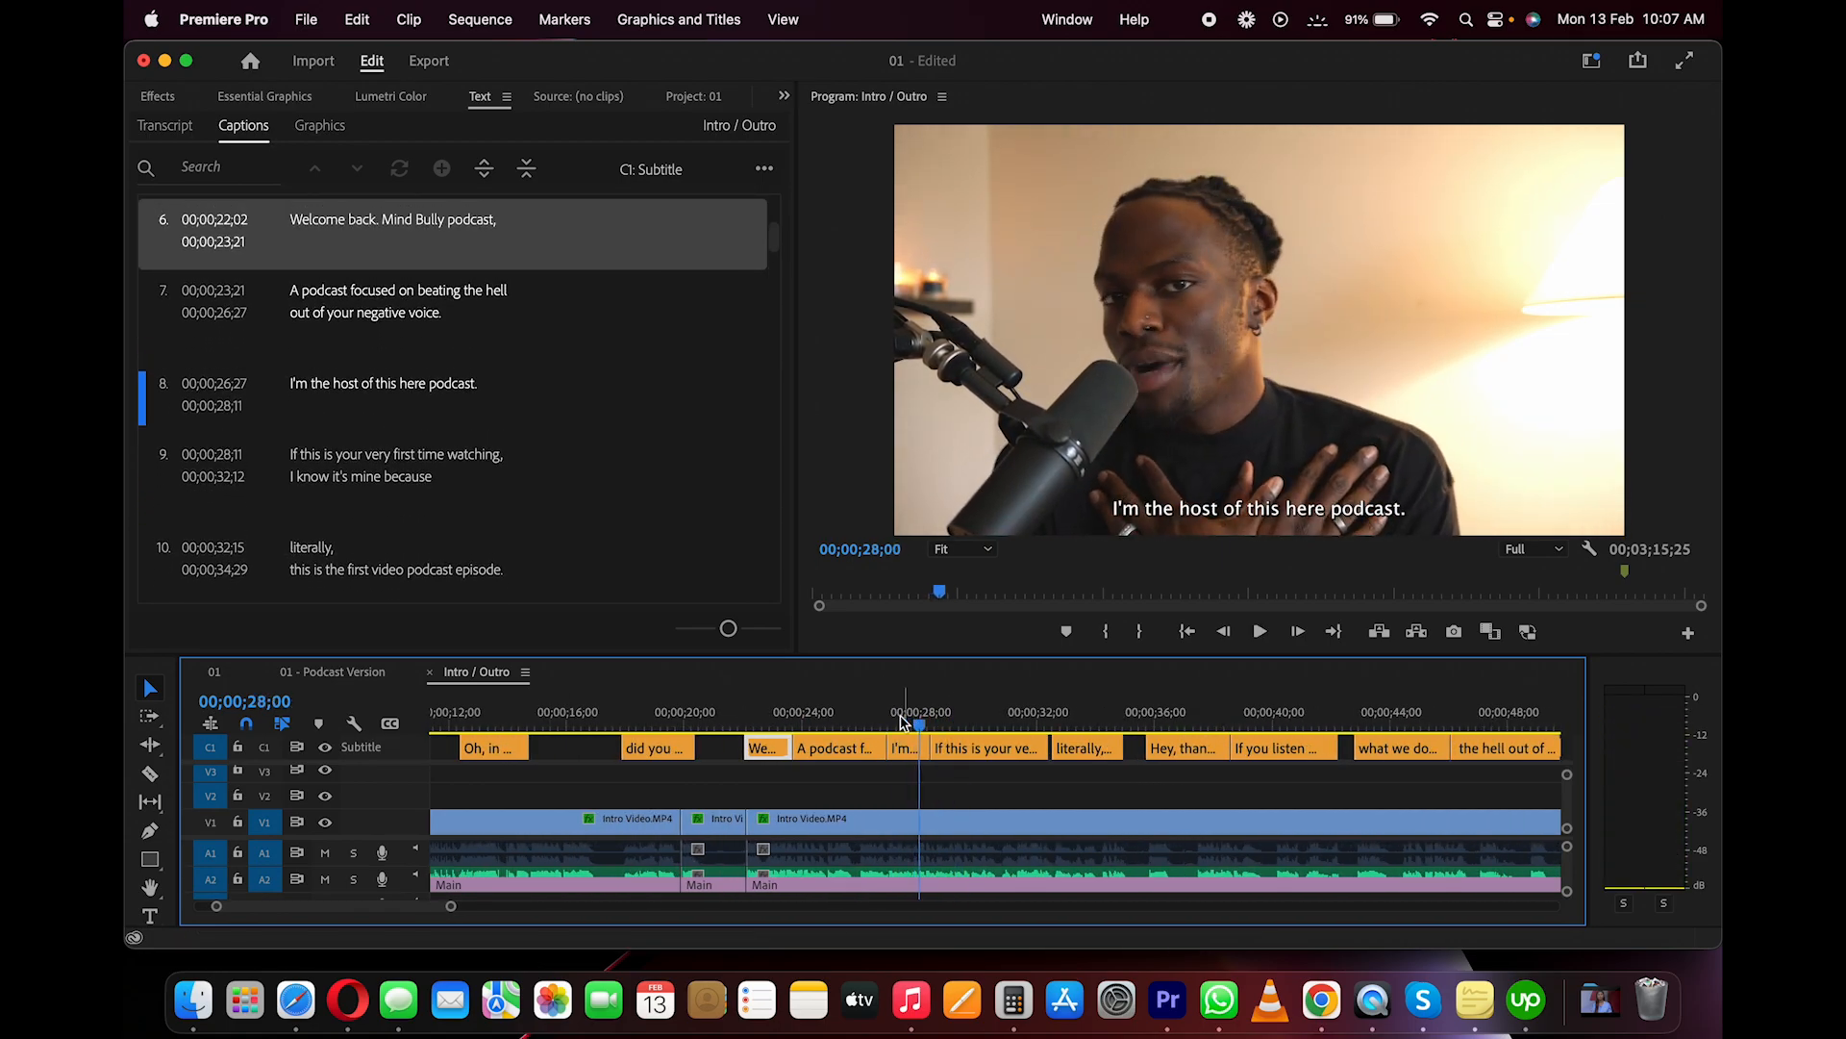
pyautogui.doubleClick(419, 387)
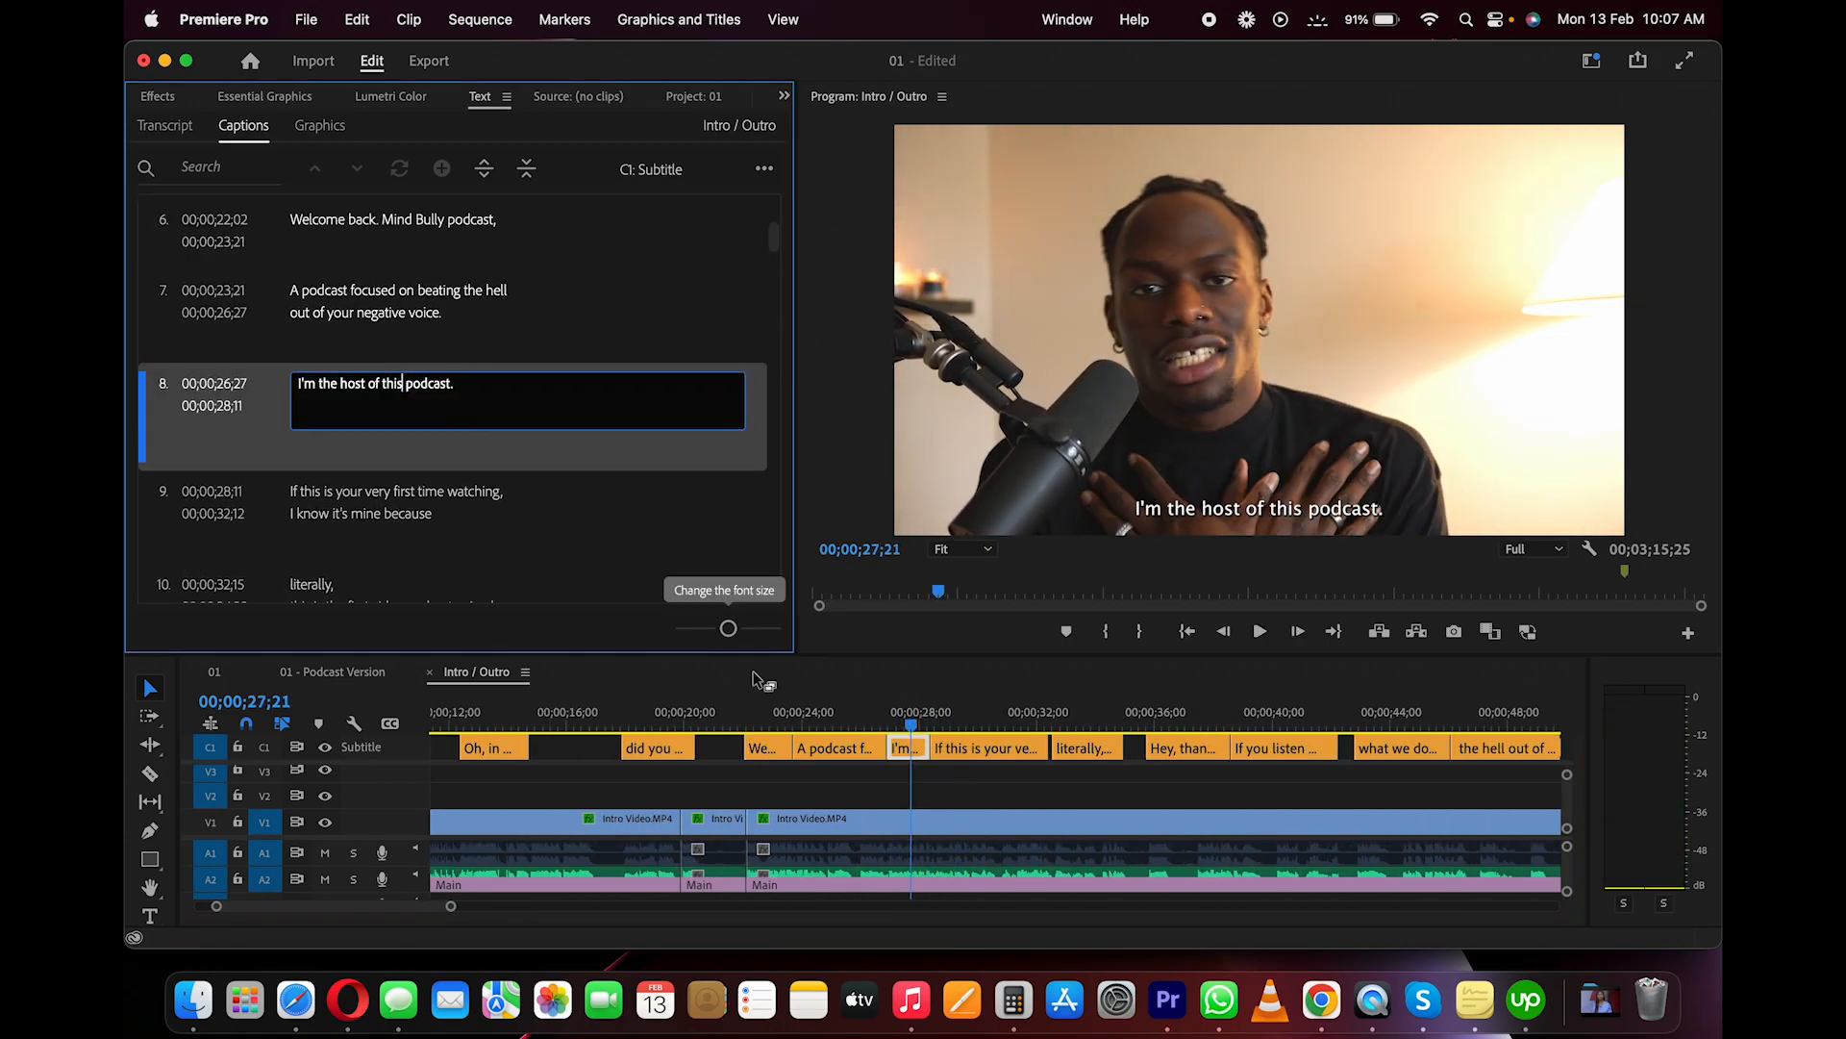
# Play on through the captions and change "listen" to "listened" in caption 12, so it reads "If you listened before,"
pyautogui.click(894, 716)
pyautogui.press('space')
pyautogui.hscroll(1, 943, 778)
pyautogui.press('space')
pyautogui.scroll(-2, 937, 777)
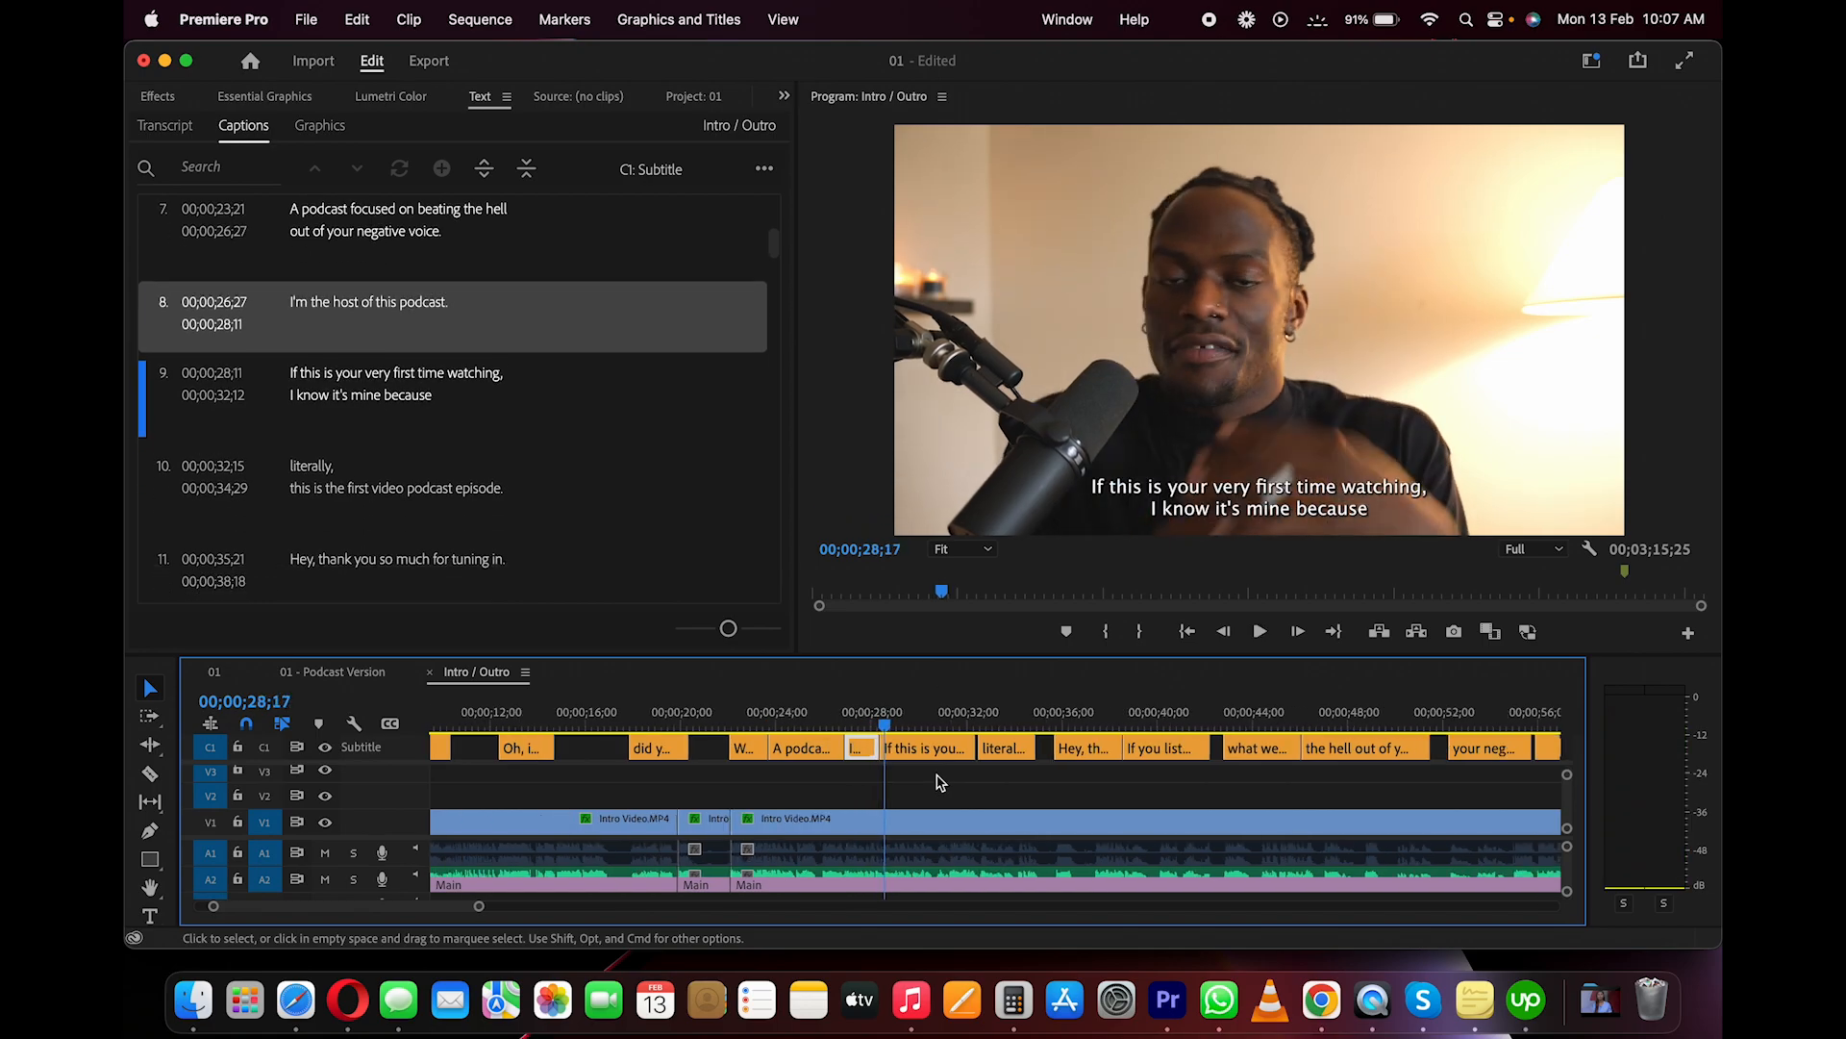
pyautogui.hscroll(1, 937, 777)
pyautogui.scroll(-2, 938, 777)
pyautogui.scroll(2, 940, 775)
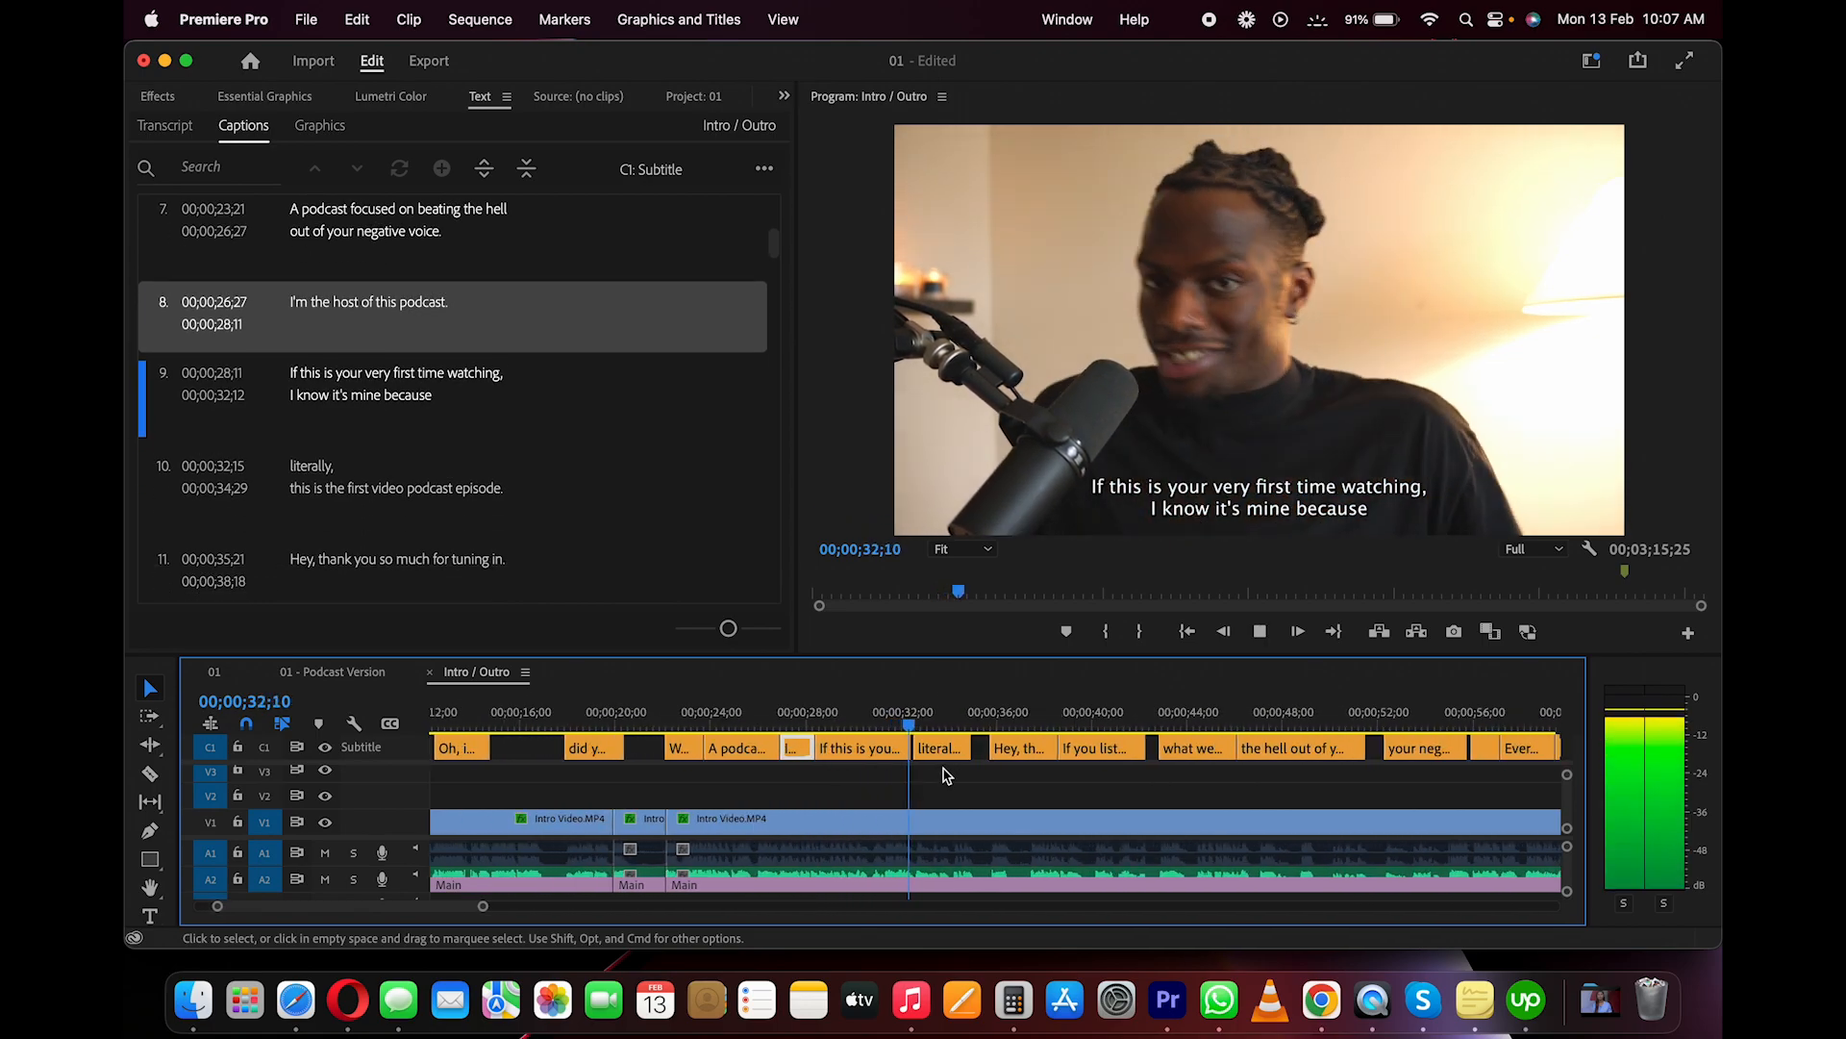
pyautogui.hscroll(1, 952, 774)
pyautogui.scroll(-1, 965, 773)
pyautogui.scroll(-1, 965, 774)
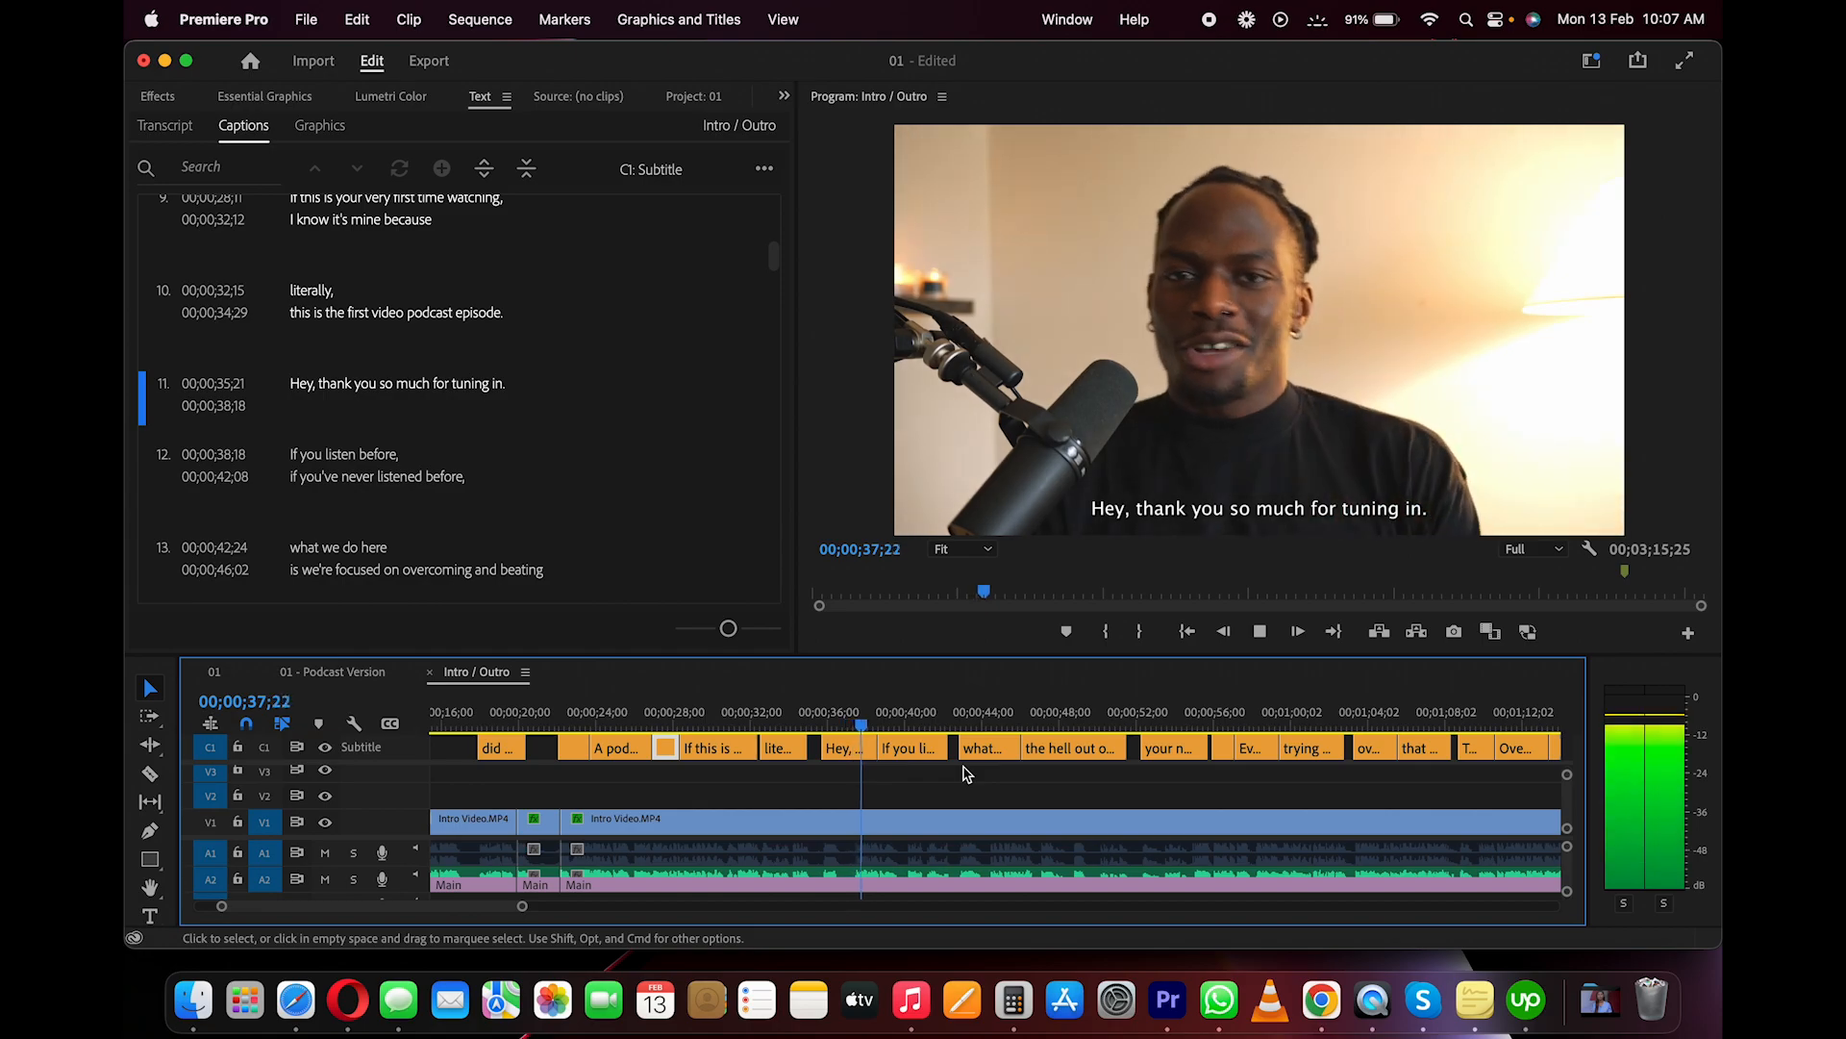
pyautogui.scroll(1, 965, 773)
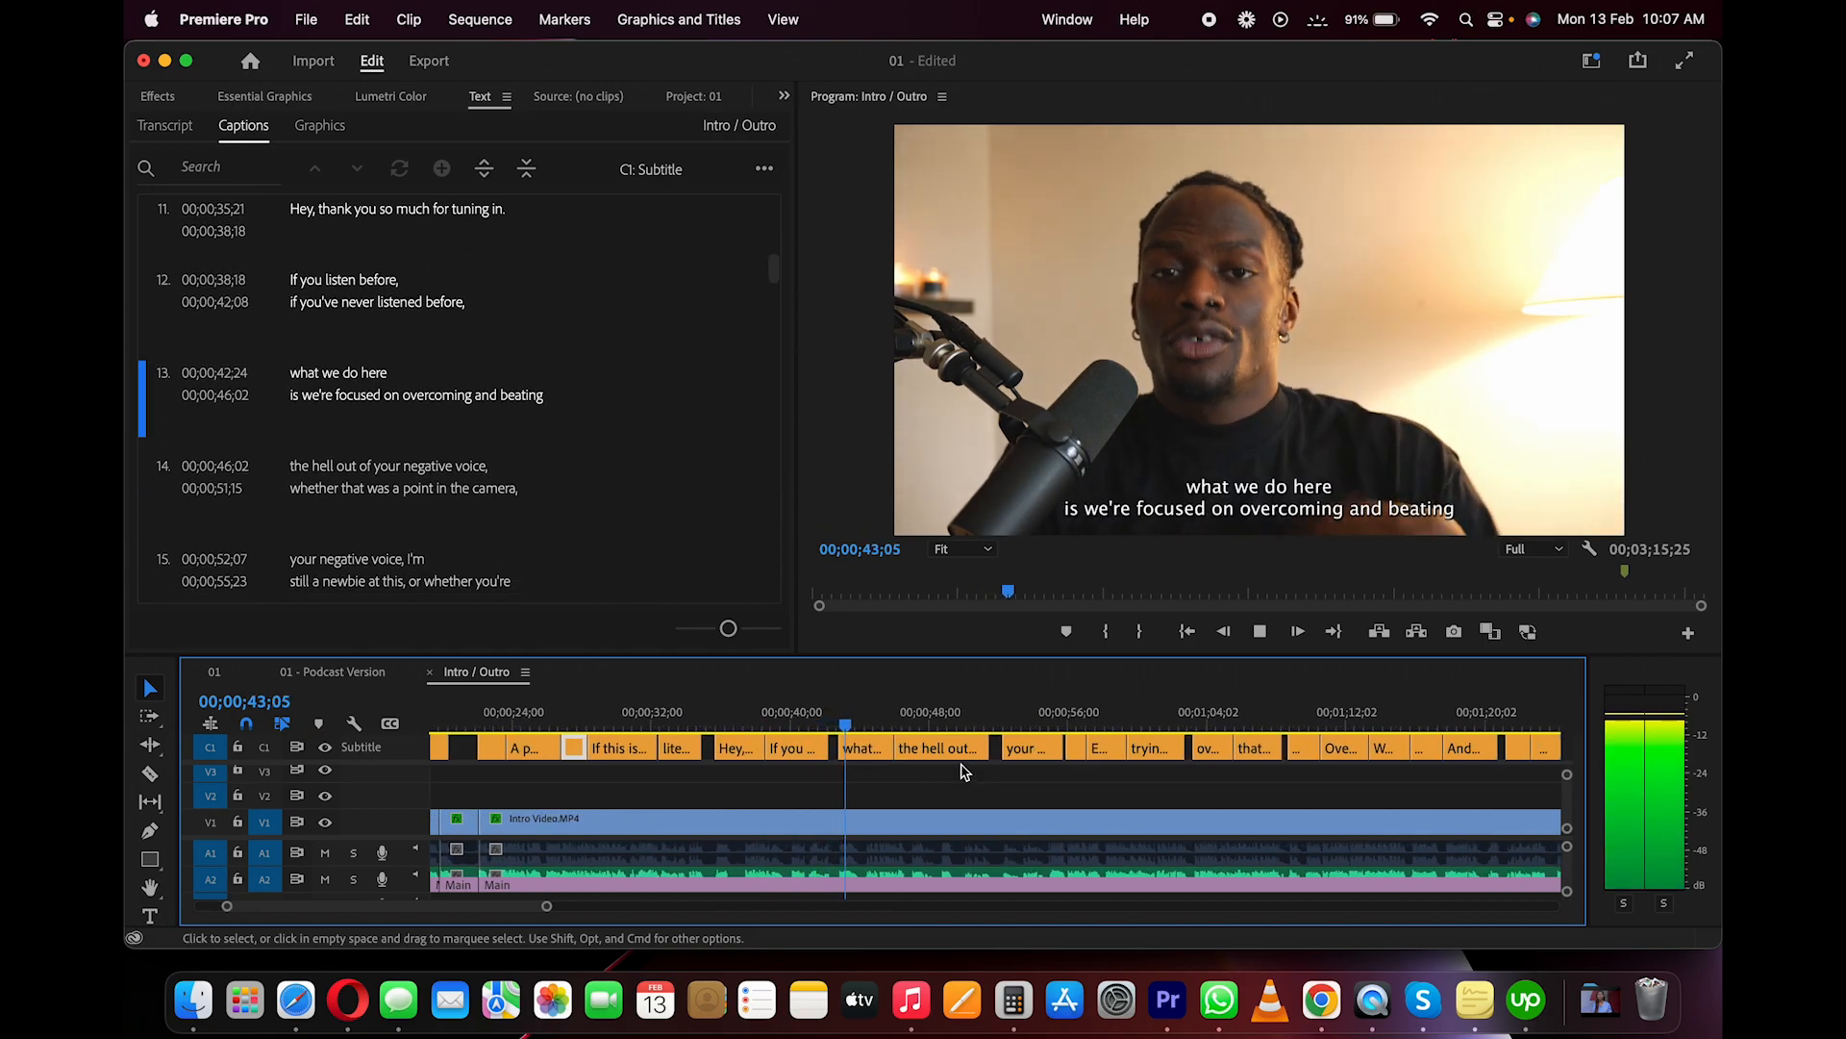
pyautogui.click(356, 377)
pyautogui.doubleClick(356, 377)
pyautogui.write('ed')
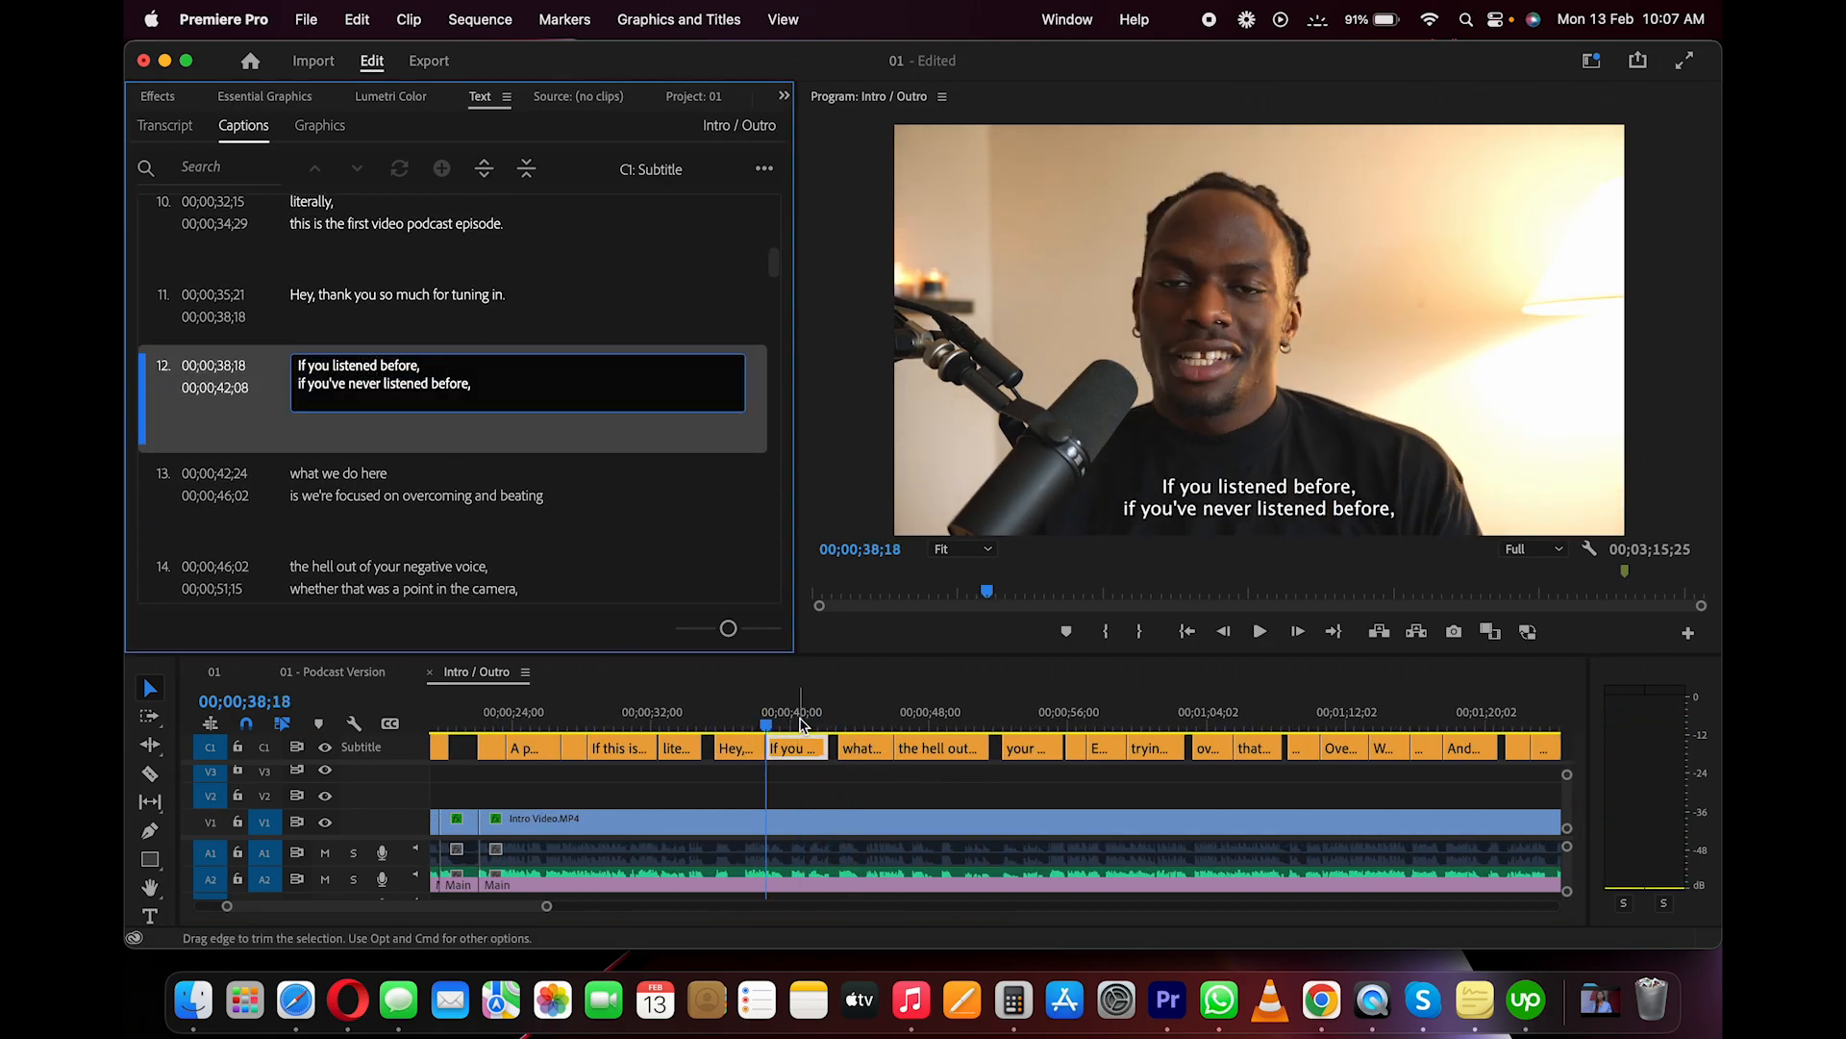
# Play on from caption 12 to caption 38, checking the captions against the speech, and open the word "girl" in caption 38
pyautogui.click(787, 723)
pyautogui.press('space')
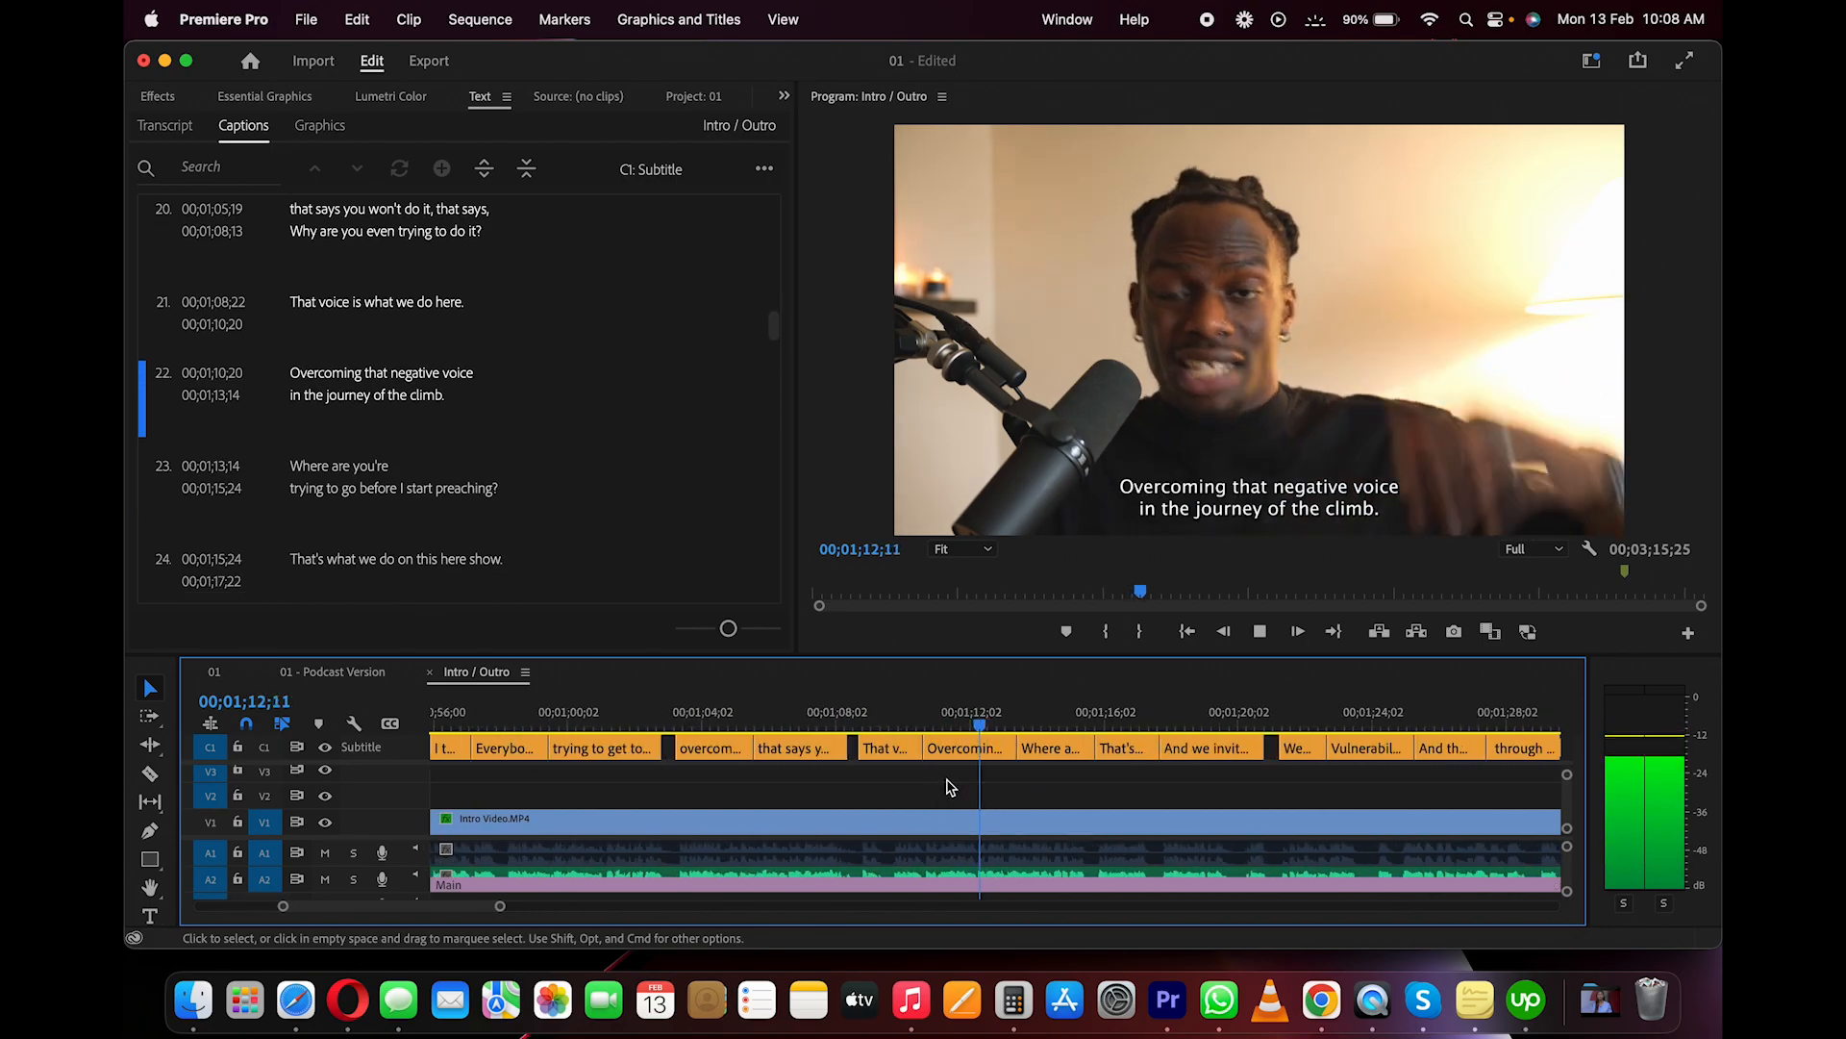
pyautogui.scroll(-3, 1021, 780)
pyautogui.scroll(-2, 1035, 777)
pyautogui.scroll(-5, 1037, 777)
pyautogui.scroll(-5, 1037, 777)
pyautogui.scroll(5, 875, 783)
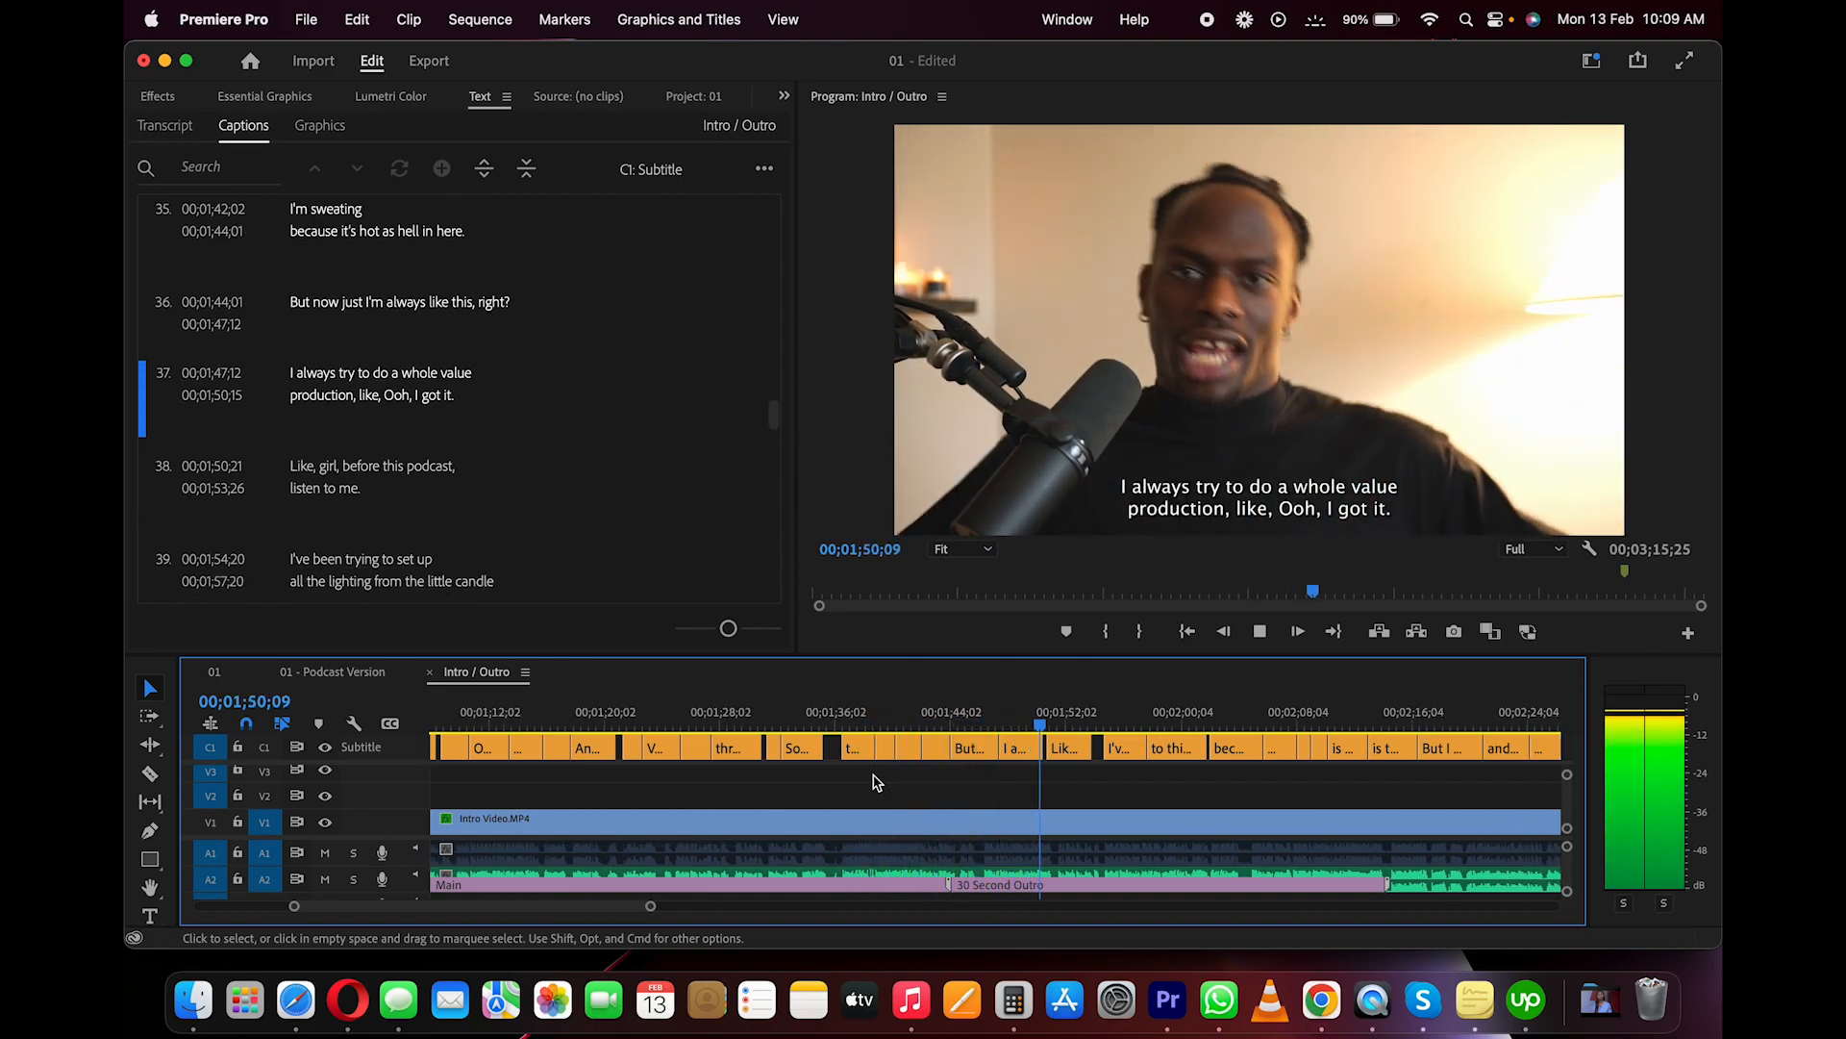
pyautogui.doubleClick(328, 375)
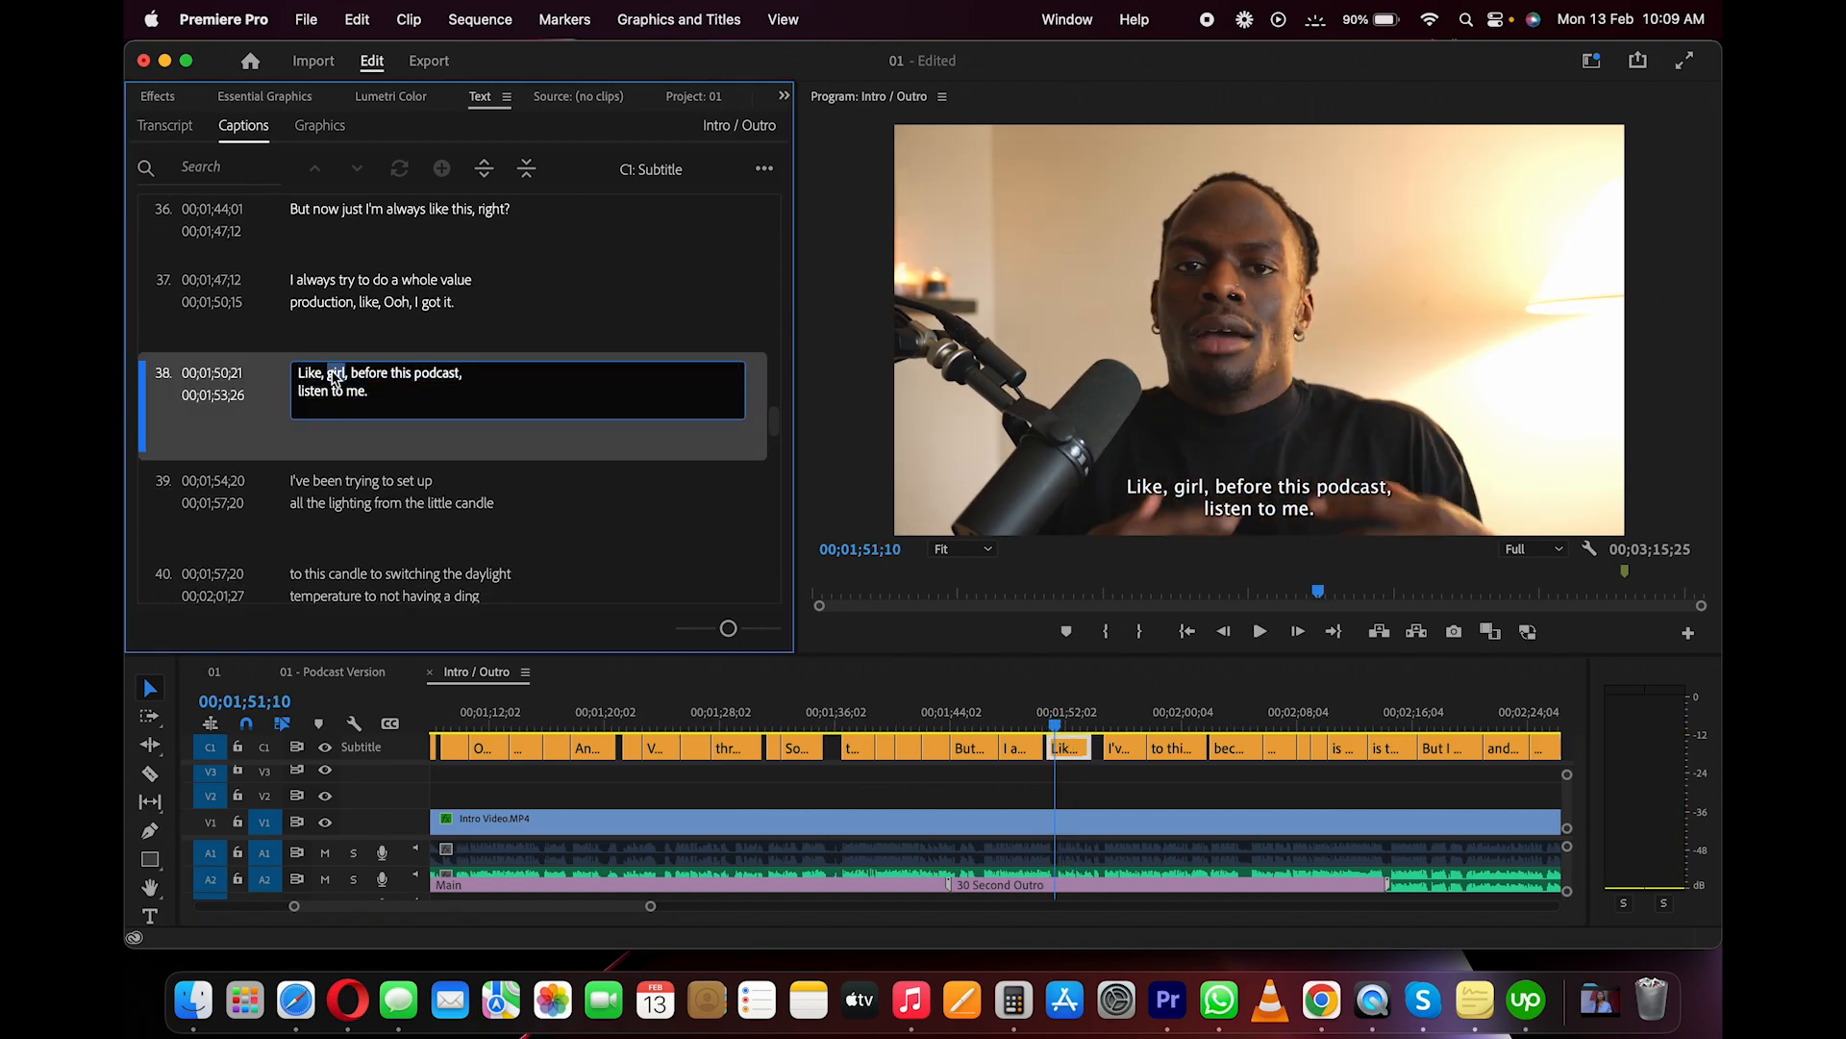
# Play on to caption 42 and change its text to "So I'm like, Bro, just - bro."
pyautogui.click(1080, 738)
pyautogui.press('space')
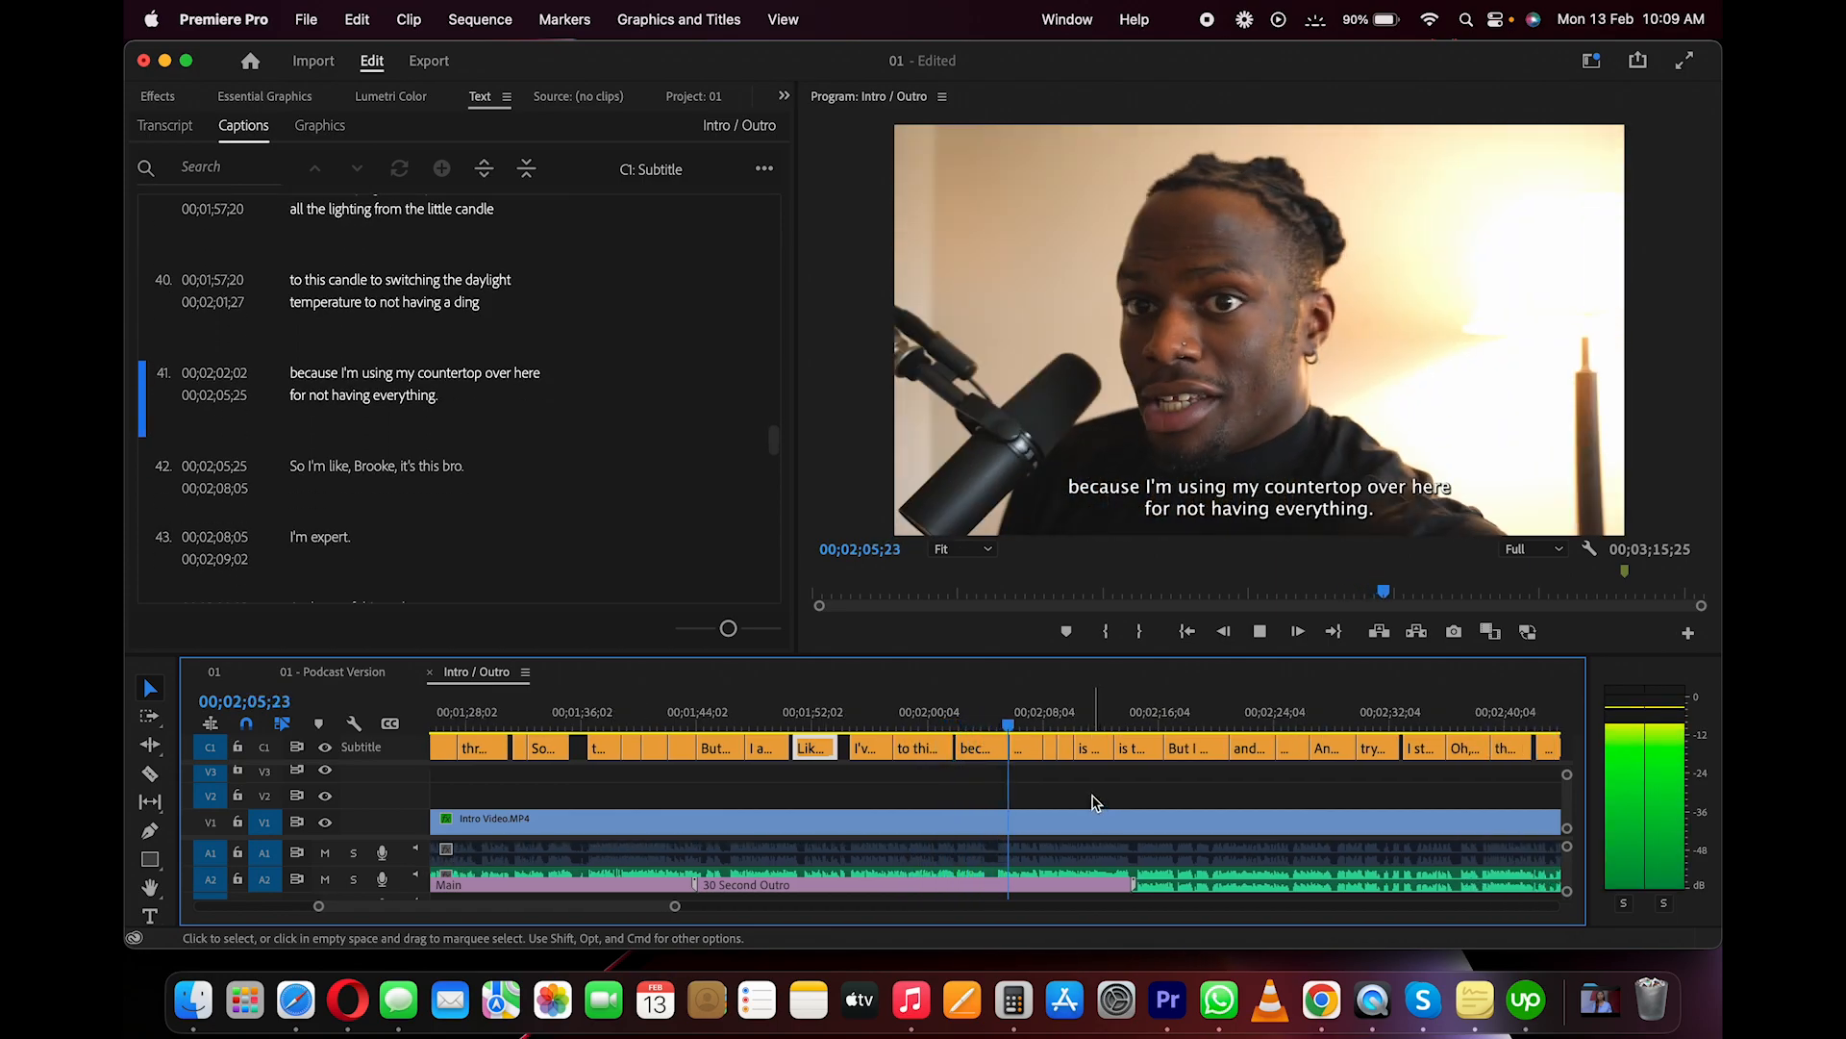
pyautogui.press('space')
pyautogui.click(372, 383)
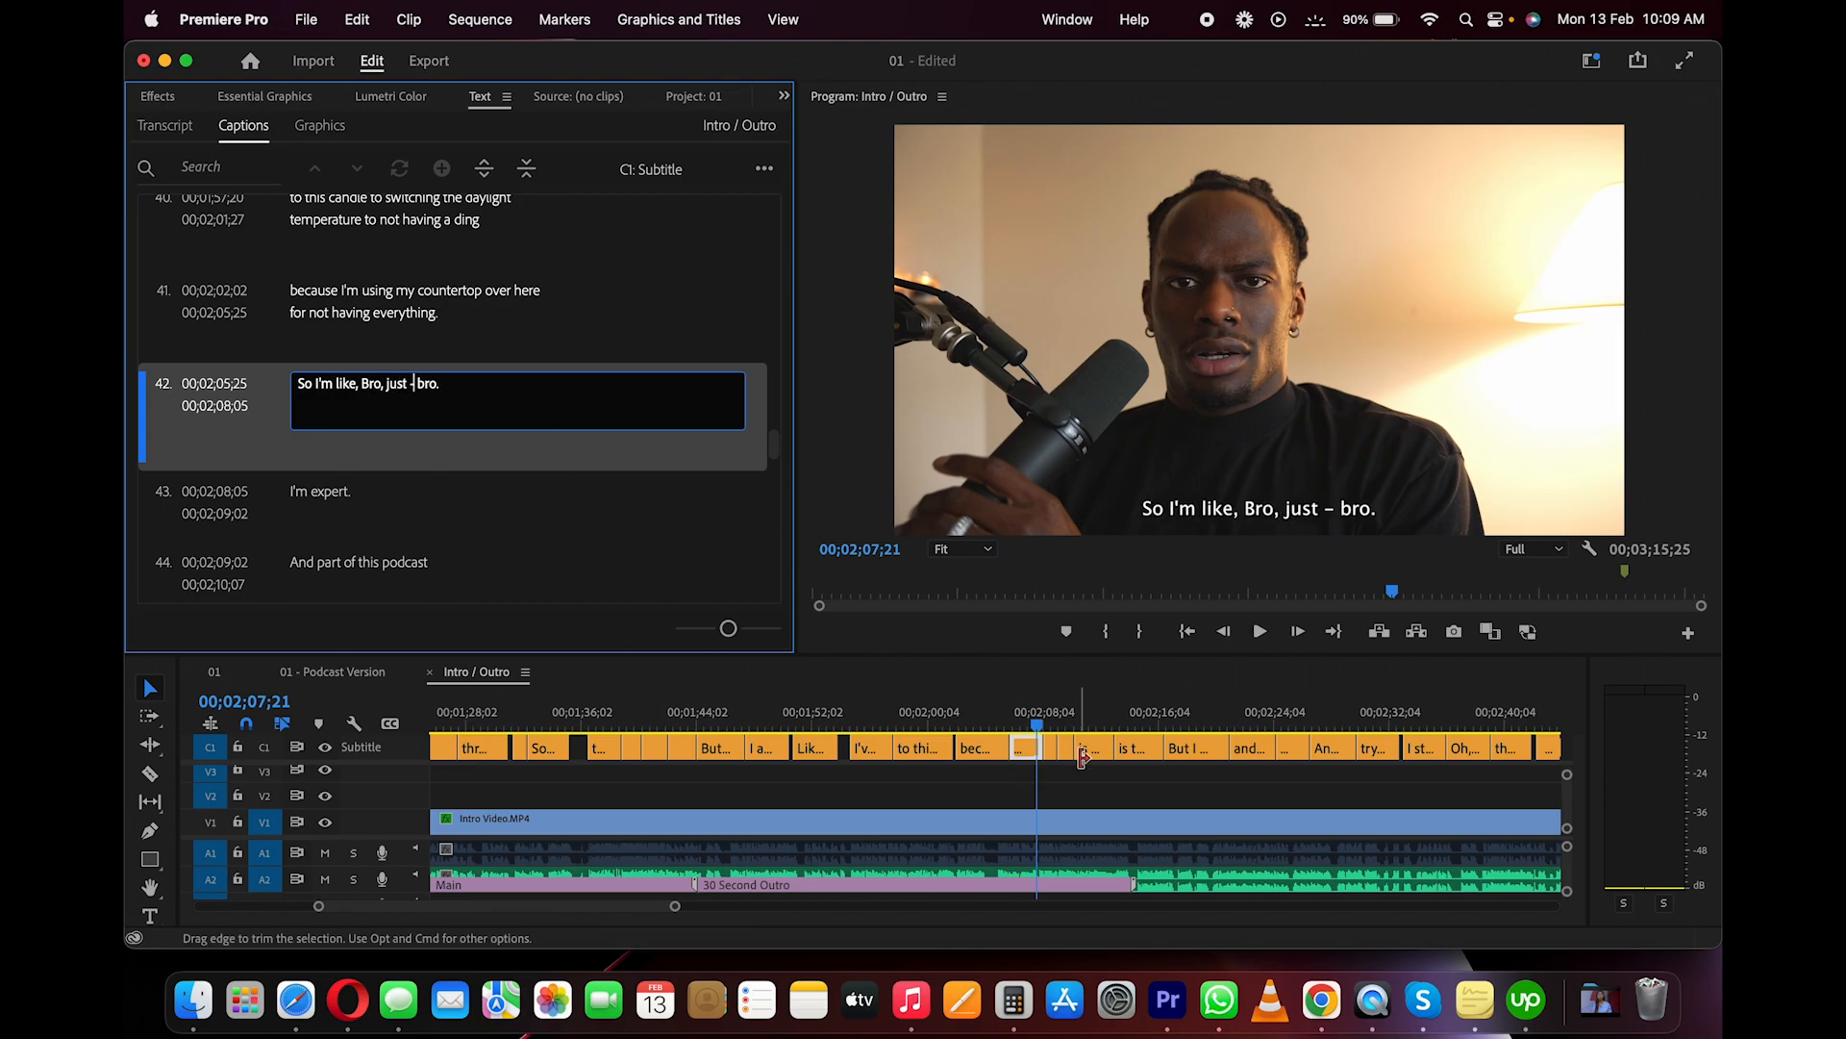
# Play caption 43 and replace its text with "I ain't no expert."
pyautogui.click(1072, 794)
pyautogui.press('space')
pyautogui.scroll(4, 980, 799)
pyautogui.press('space')
pyautogui.doubleClick(316, 332)
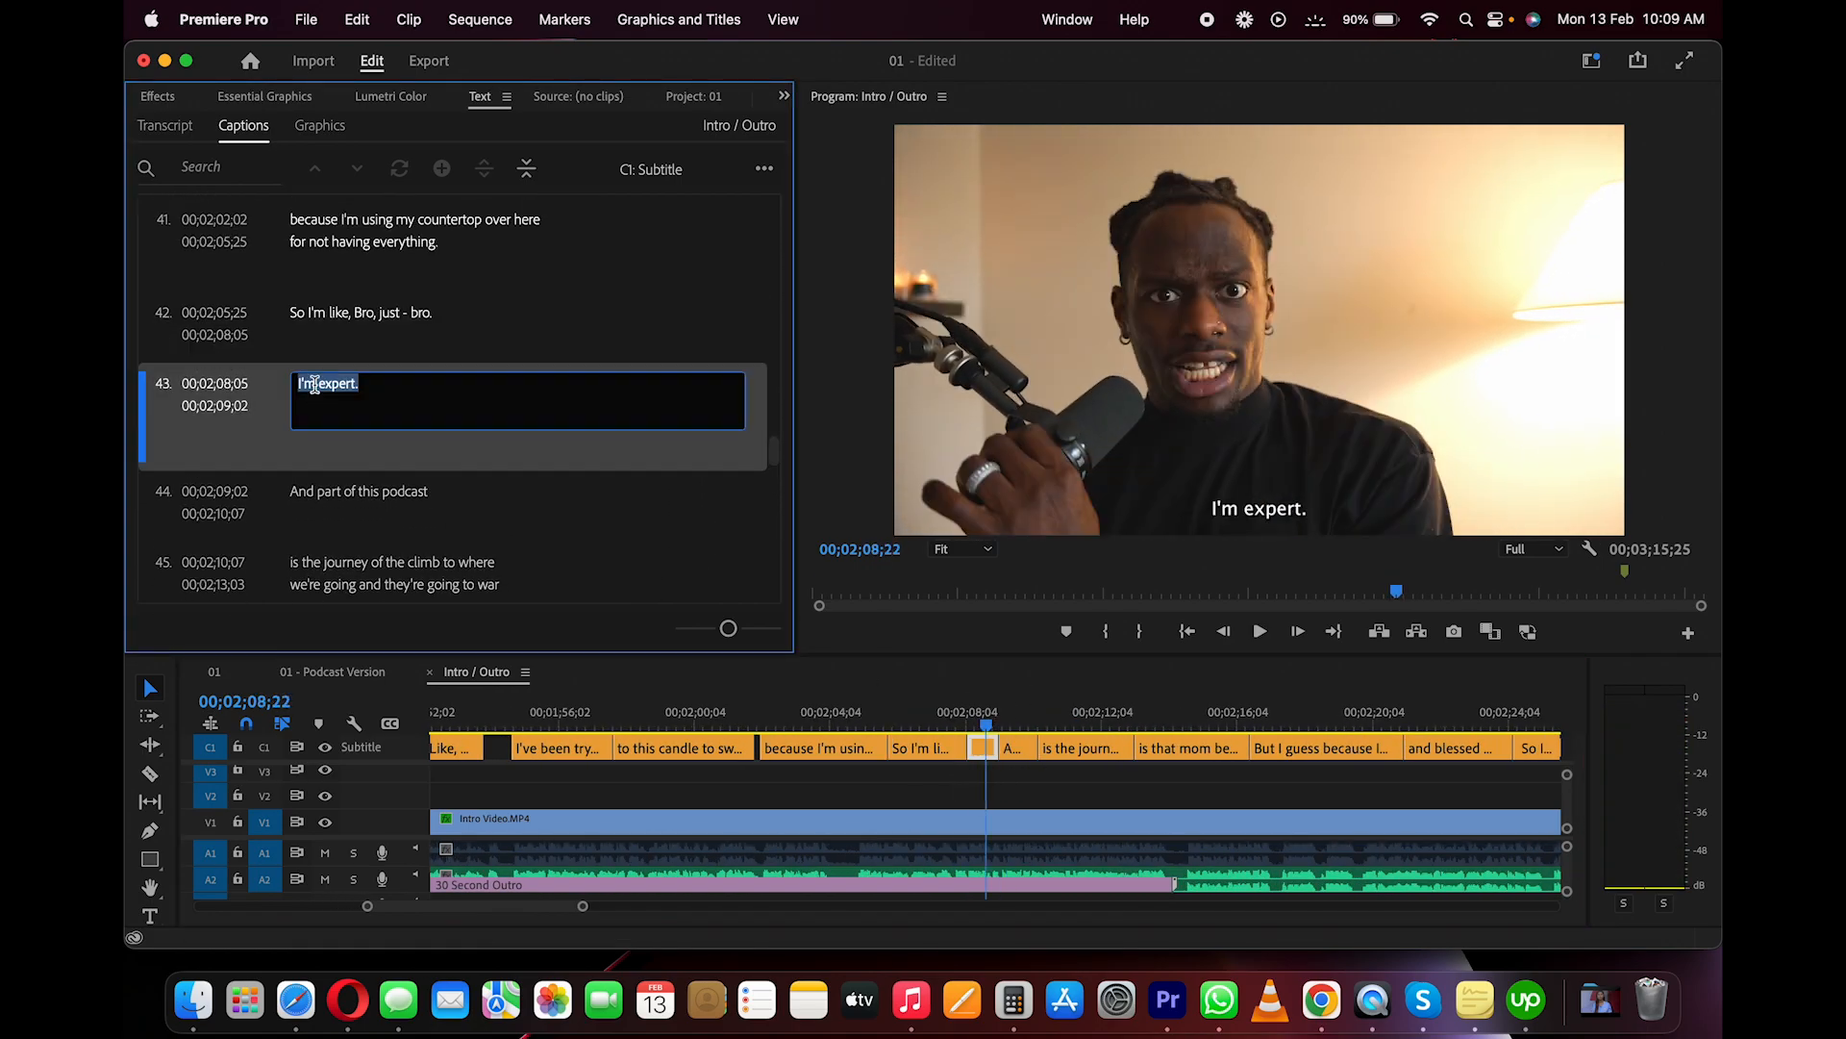
pyautogui.click(1063, 800)
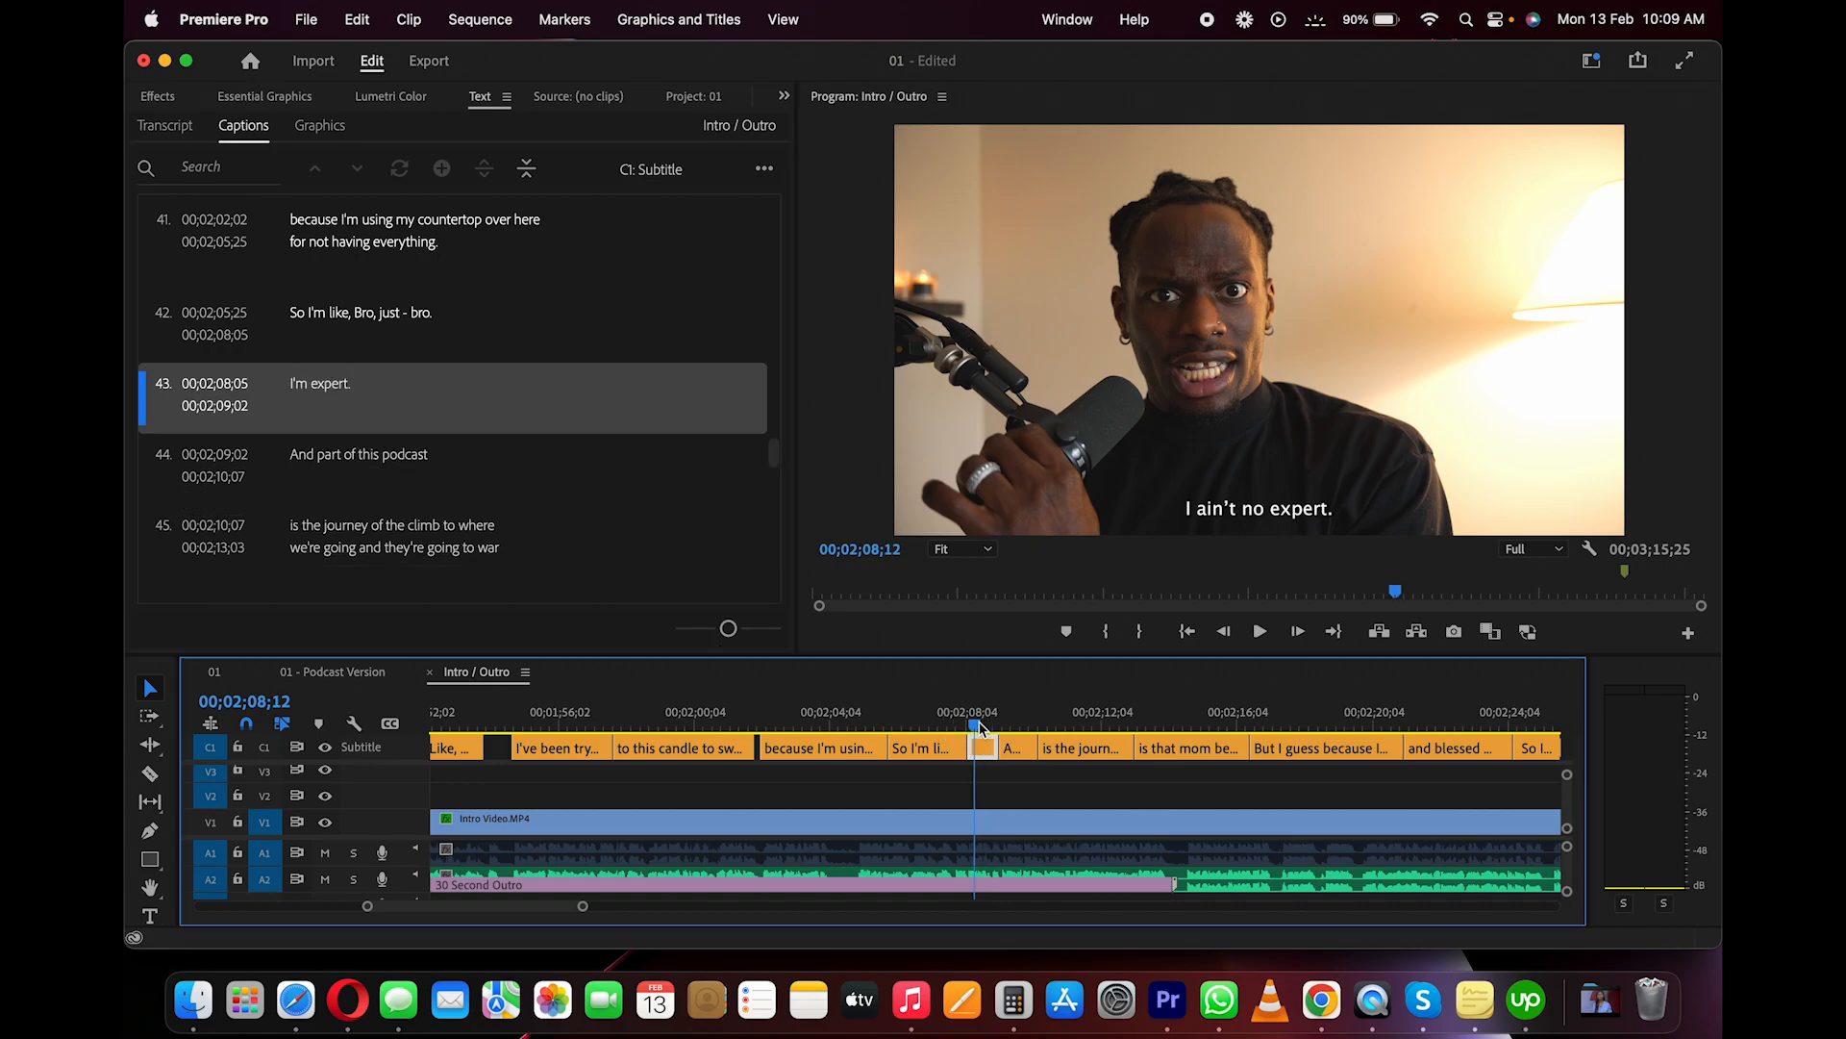
# Play and replay up to caption 45, replacing the words after "we're going" with ". That negative voice"
pyautogui.press('space')
pyautogui.scroll(3, 1058, 800)
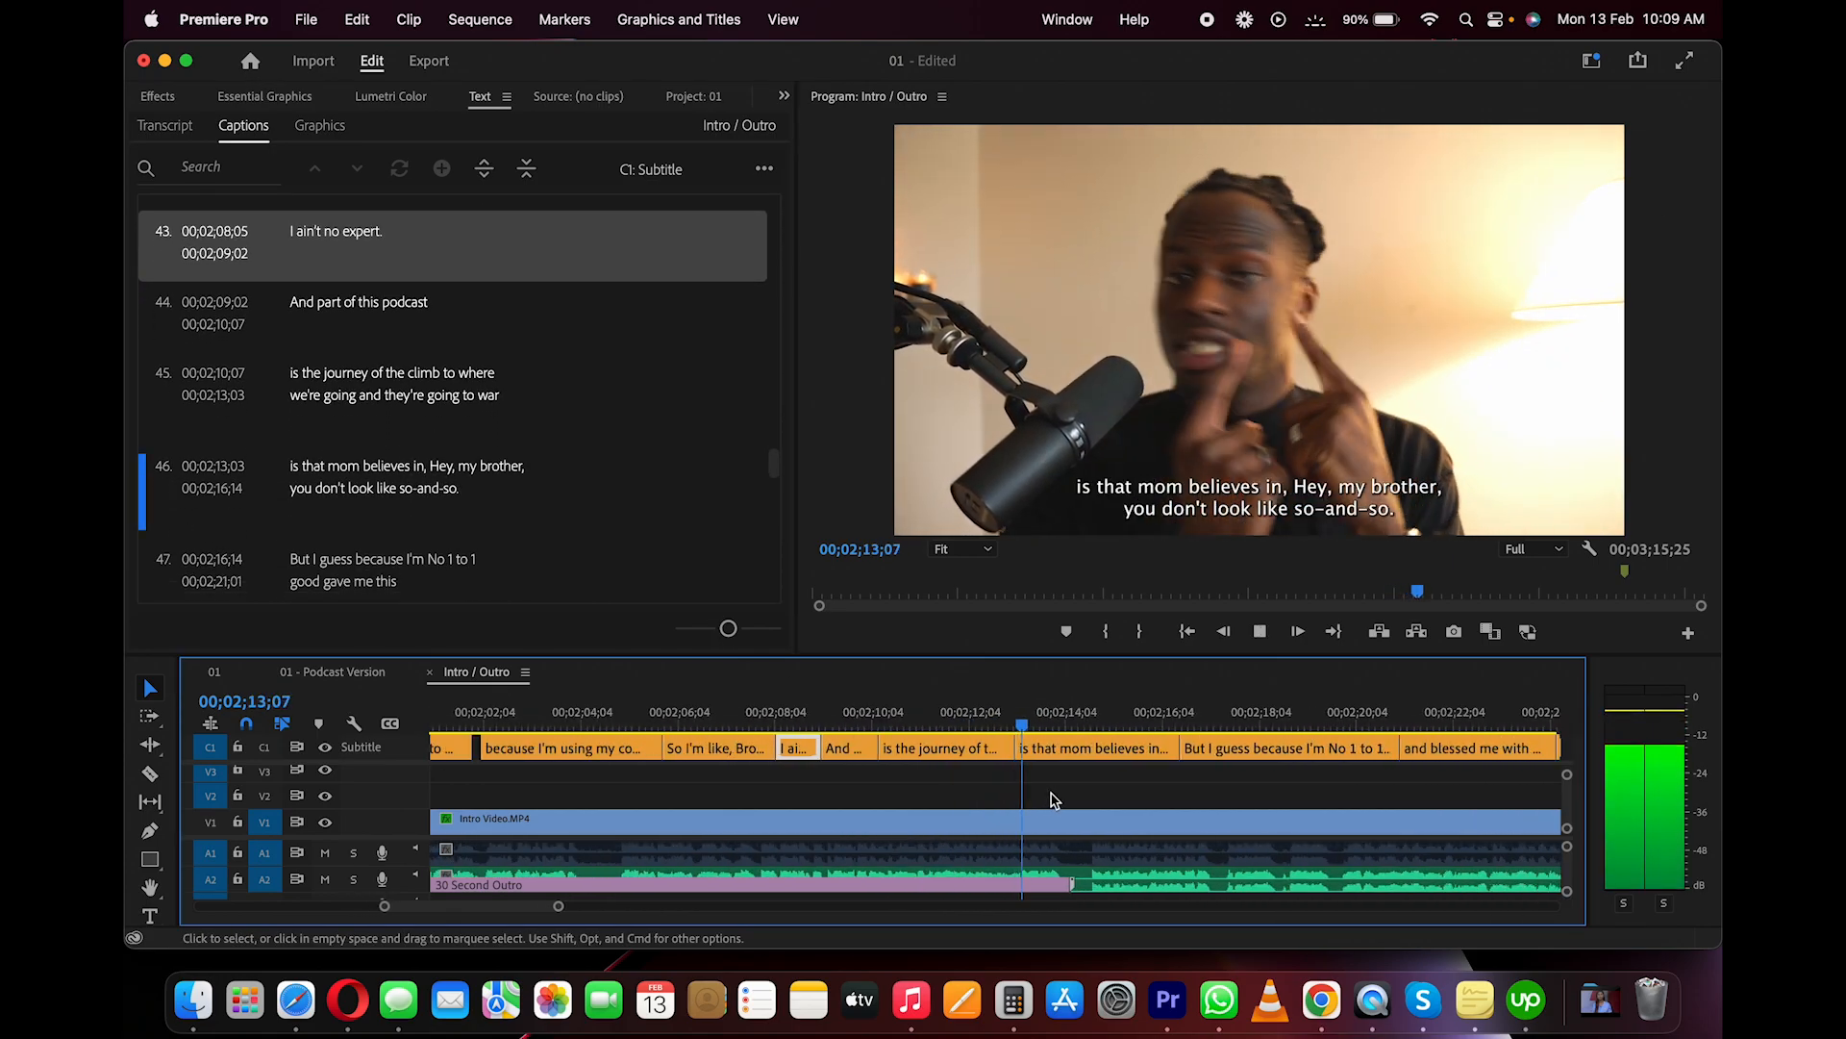
pyautogui.moveTo(995, 723); pyautogui.dragTo(933, 723)
pyautogui.press('space')
pyautogui.click(984, 719)
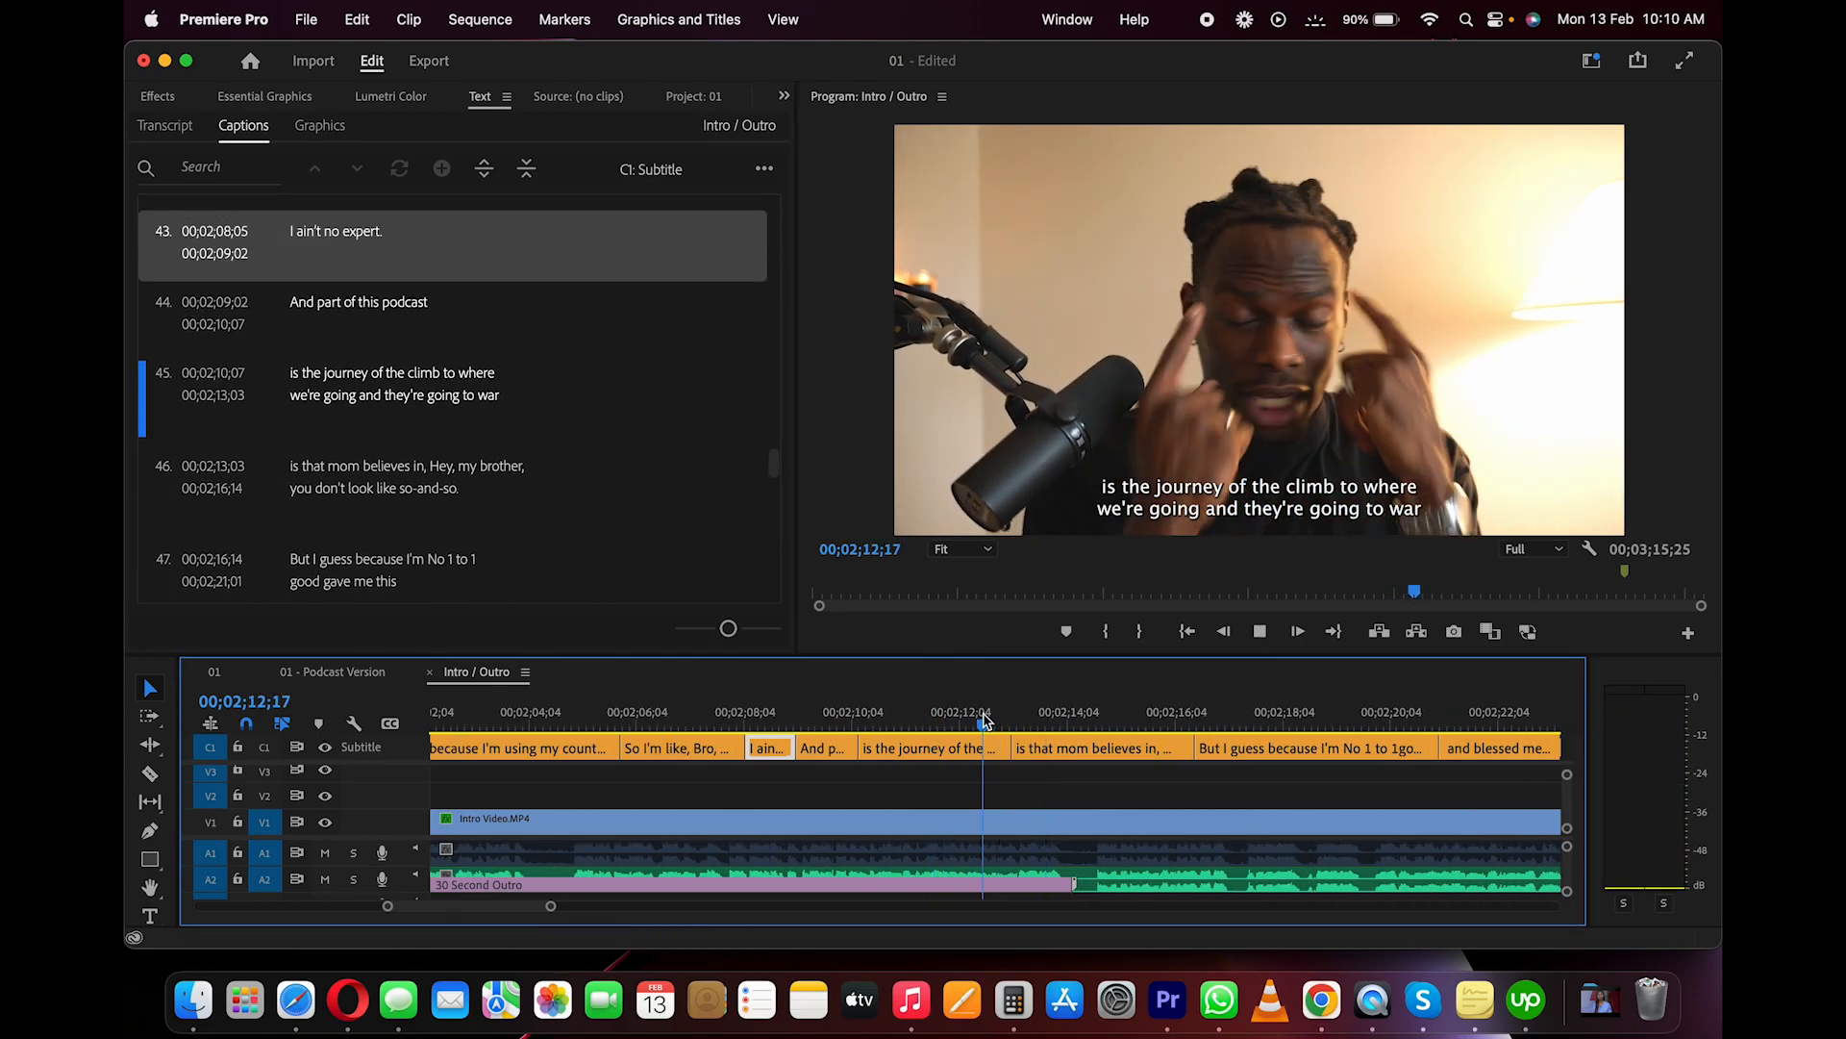
pyautogui.scroll(-1, 409, 384)
pyautogui.scroll(1, 409, 385)
pyautogui.doubleClick(406, 387)
pyautogui.moveTo(523, 391); pyautogui.dragTo(367, 395)
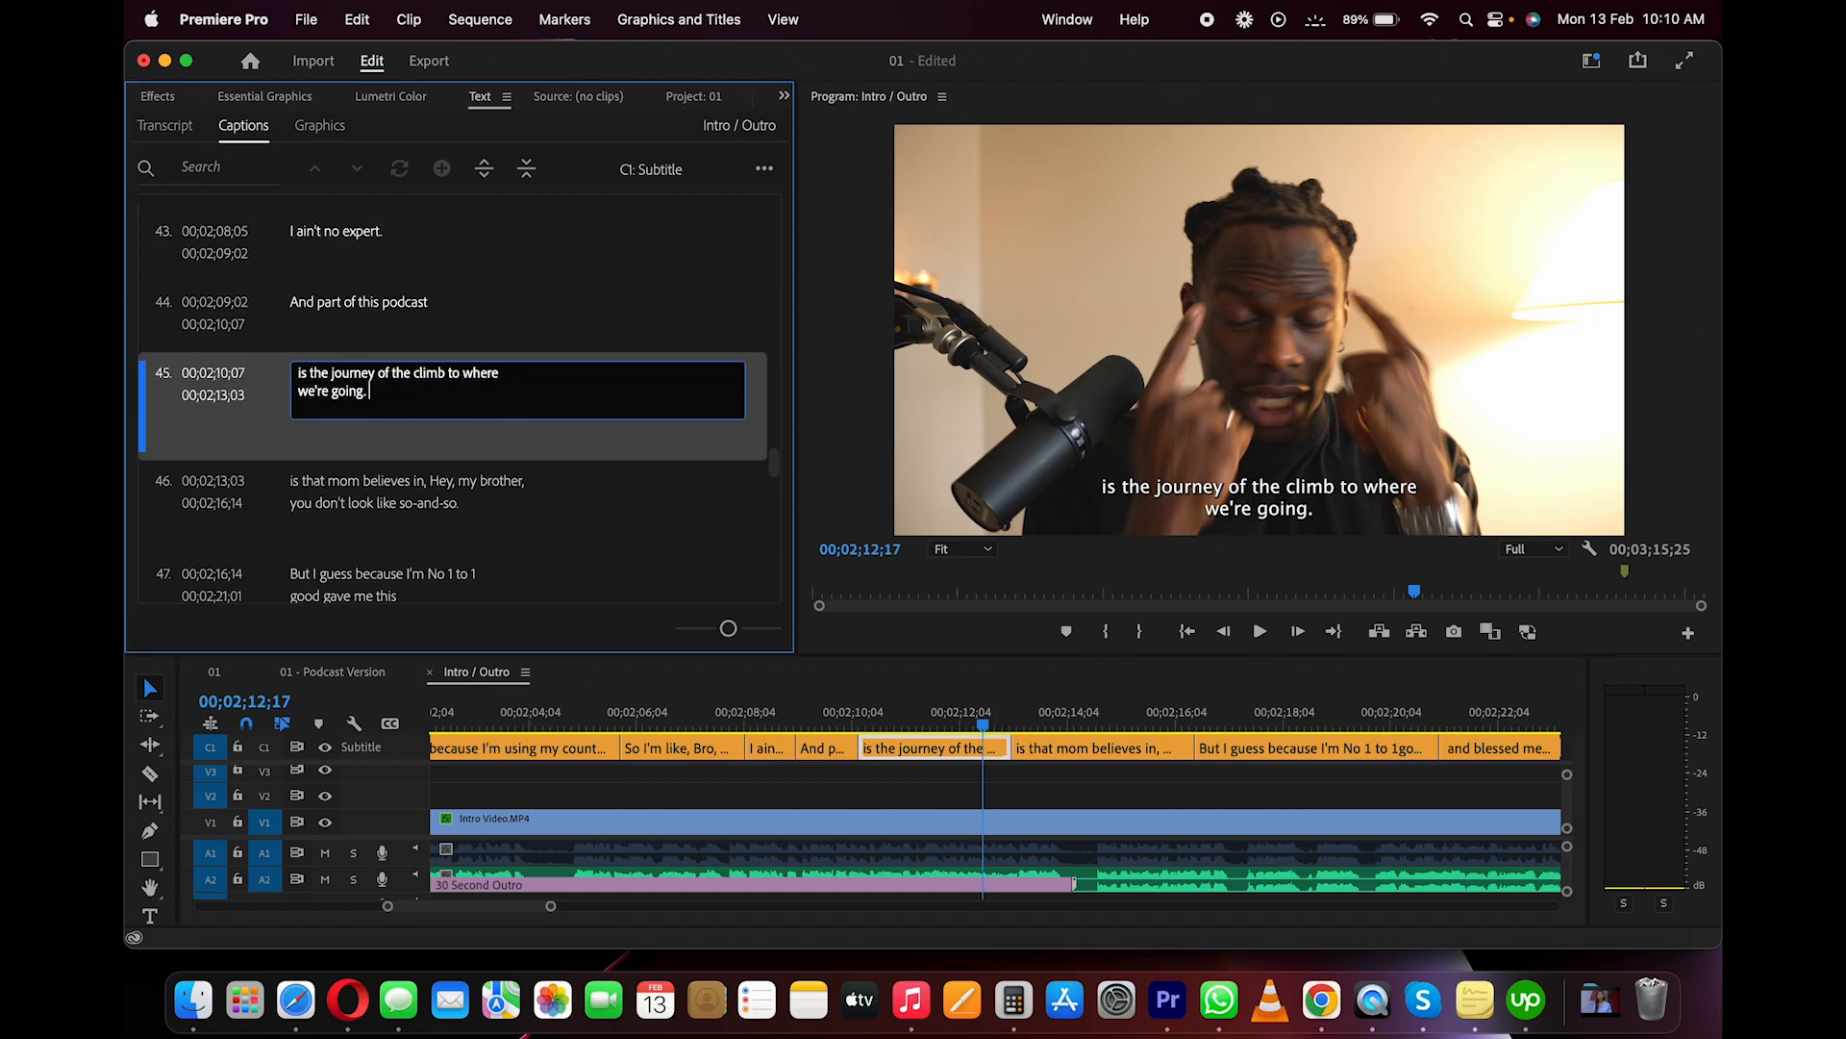
# Replay into caption 46 and change its opening words to "that mind bully," before "Hey, my brother"
pyautogui.click(969, 717)
pyautogui.press('space')
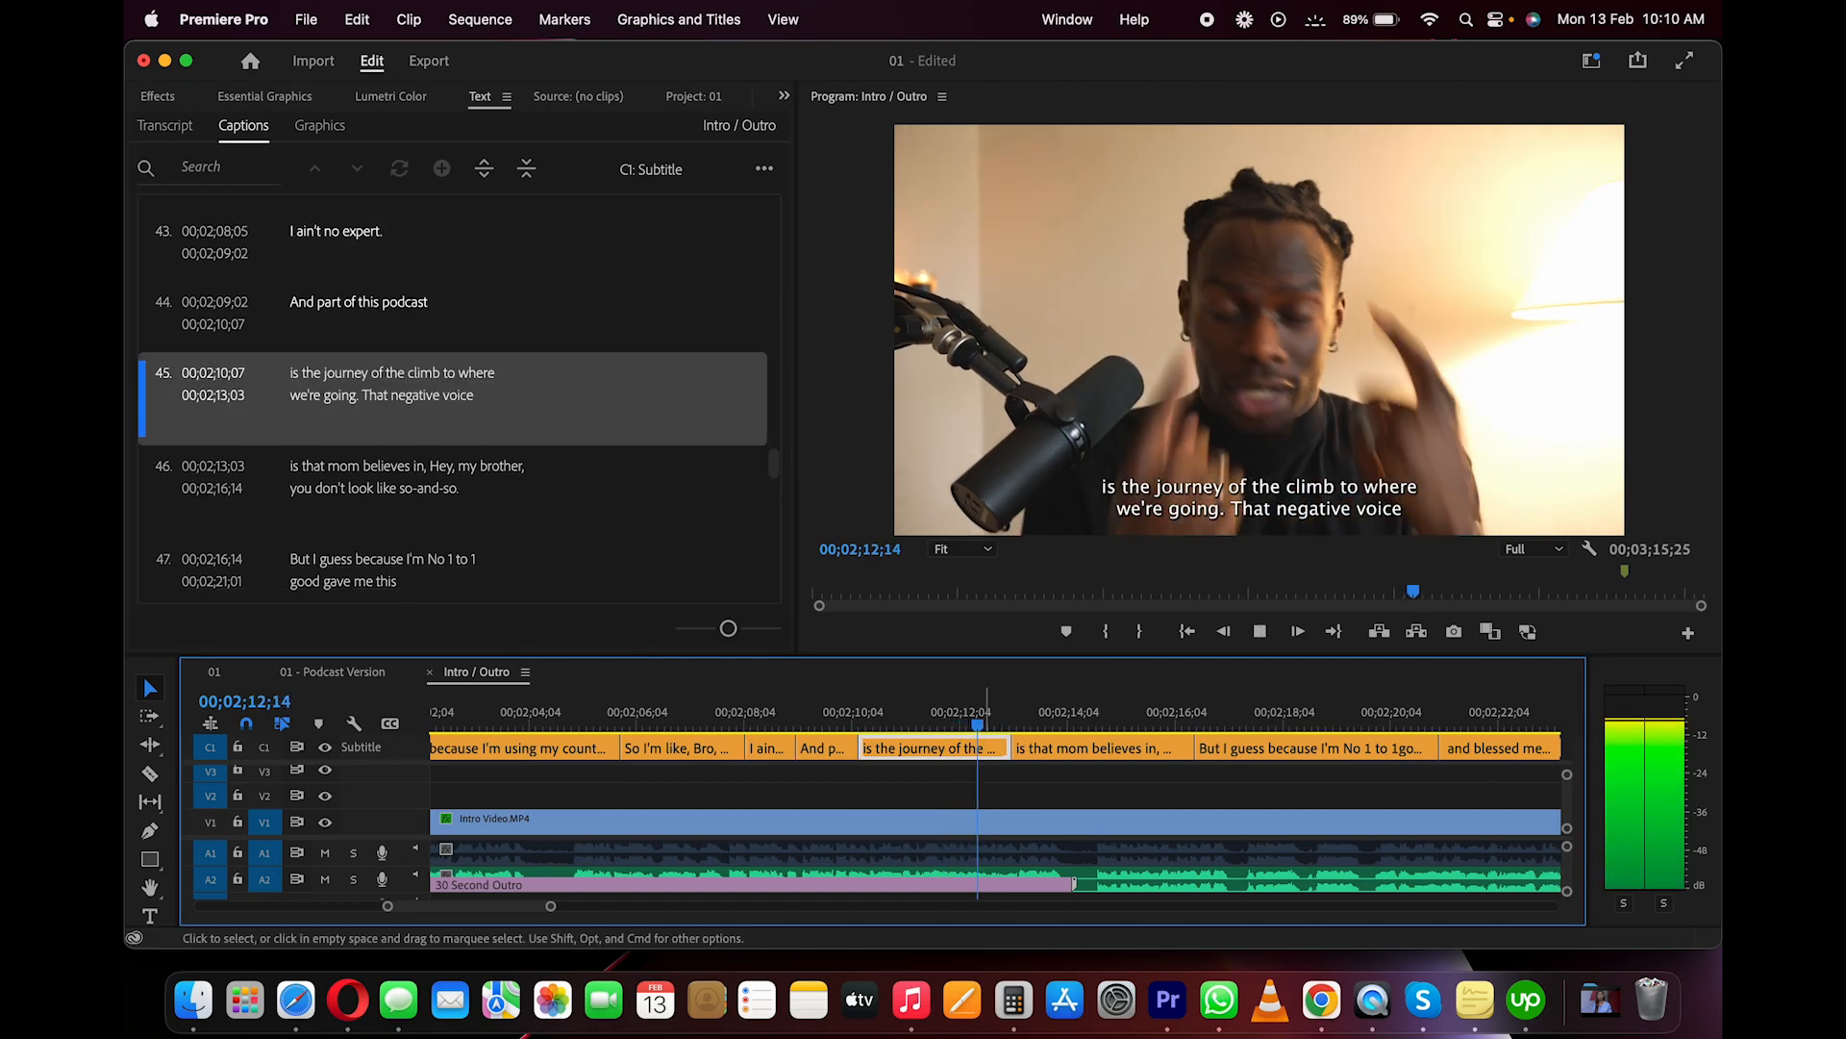
pyautogui.hscroll(2, 985, 766)
pyautogui.scroll(1, 985, 766)
pyautogui.press('space')
pyautogui.doubleClick(357, 374)
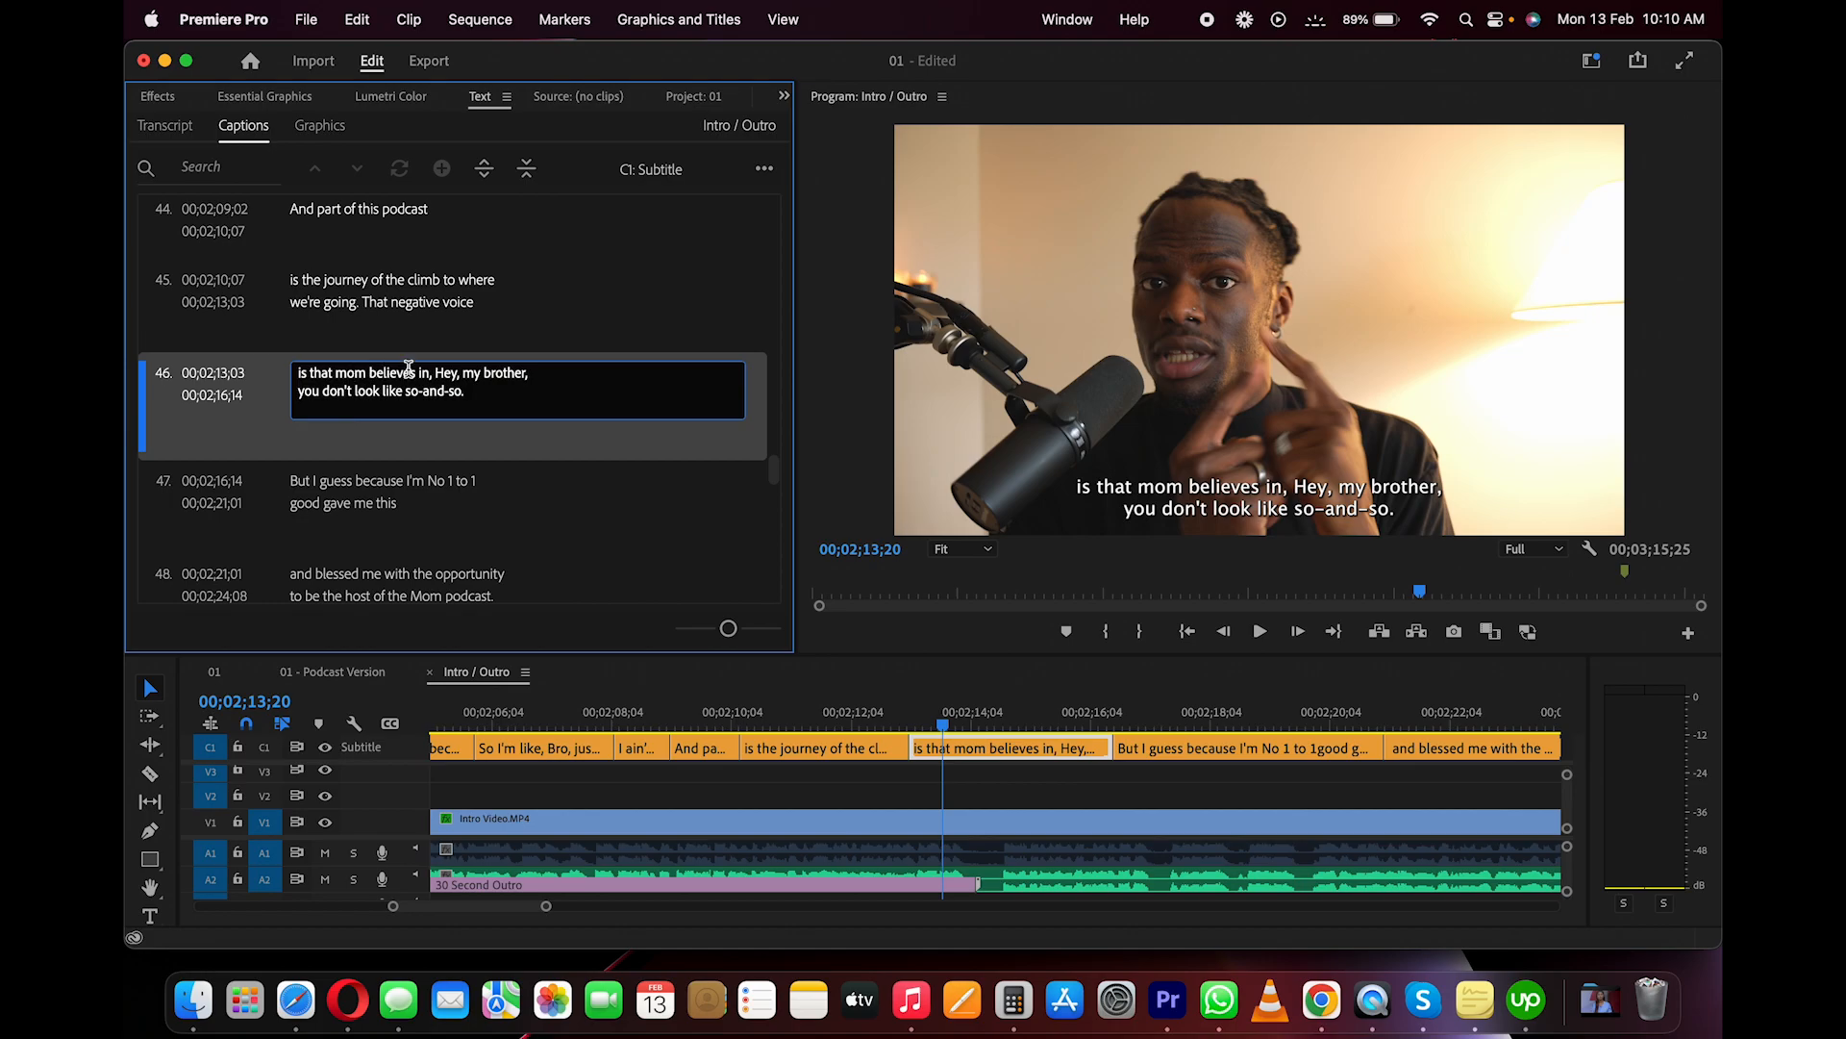
# Play on to caption 47 and replace its opening "But I guess" with "podcast"
pyautogui.click(925, 721)
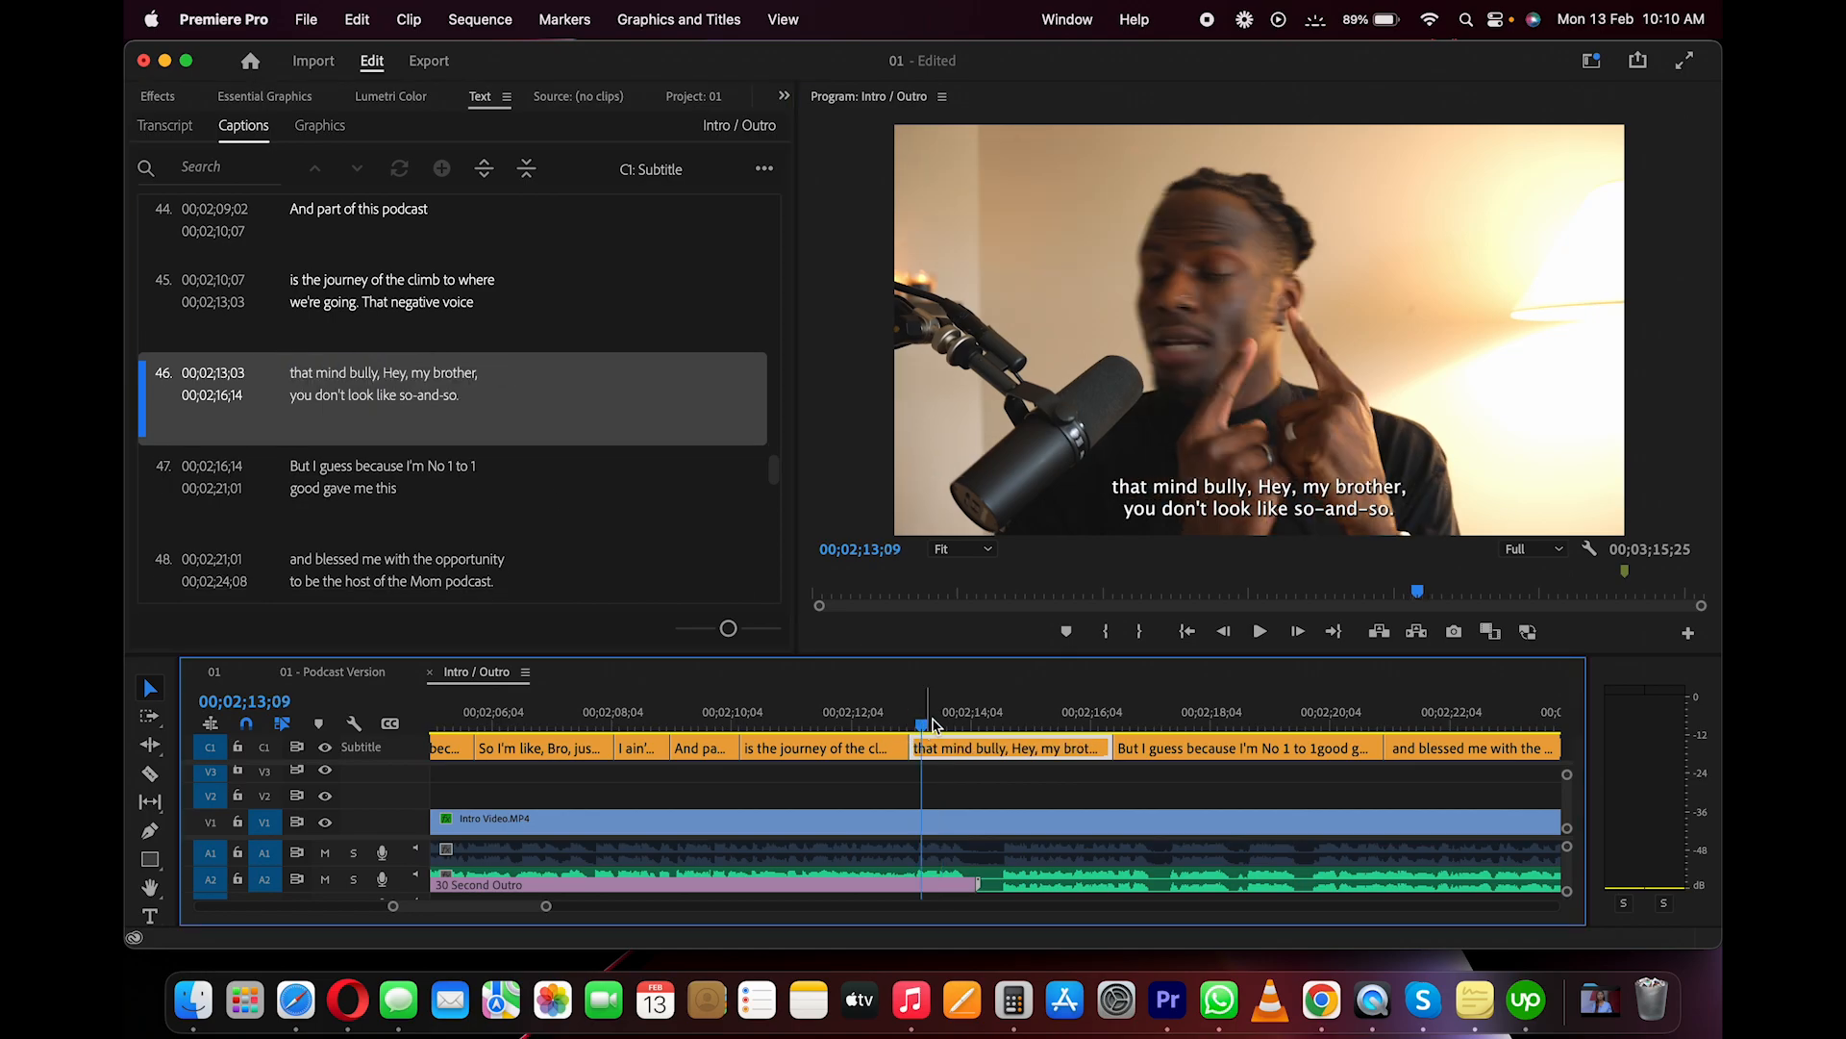
pyautogui.press('space')
pyautogui.hscroll(2, 966, 755)
pyautogui.press('space')
pyautogui.scroll(-1, 965, 755)
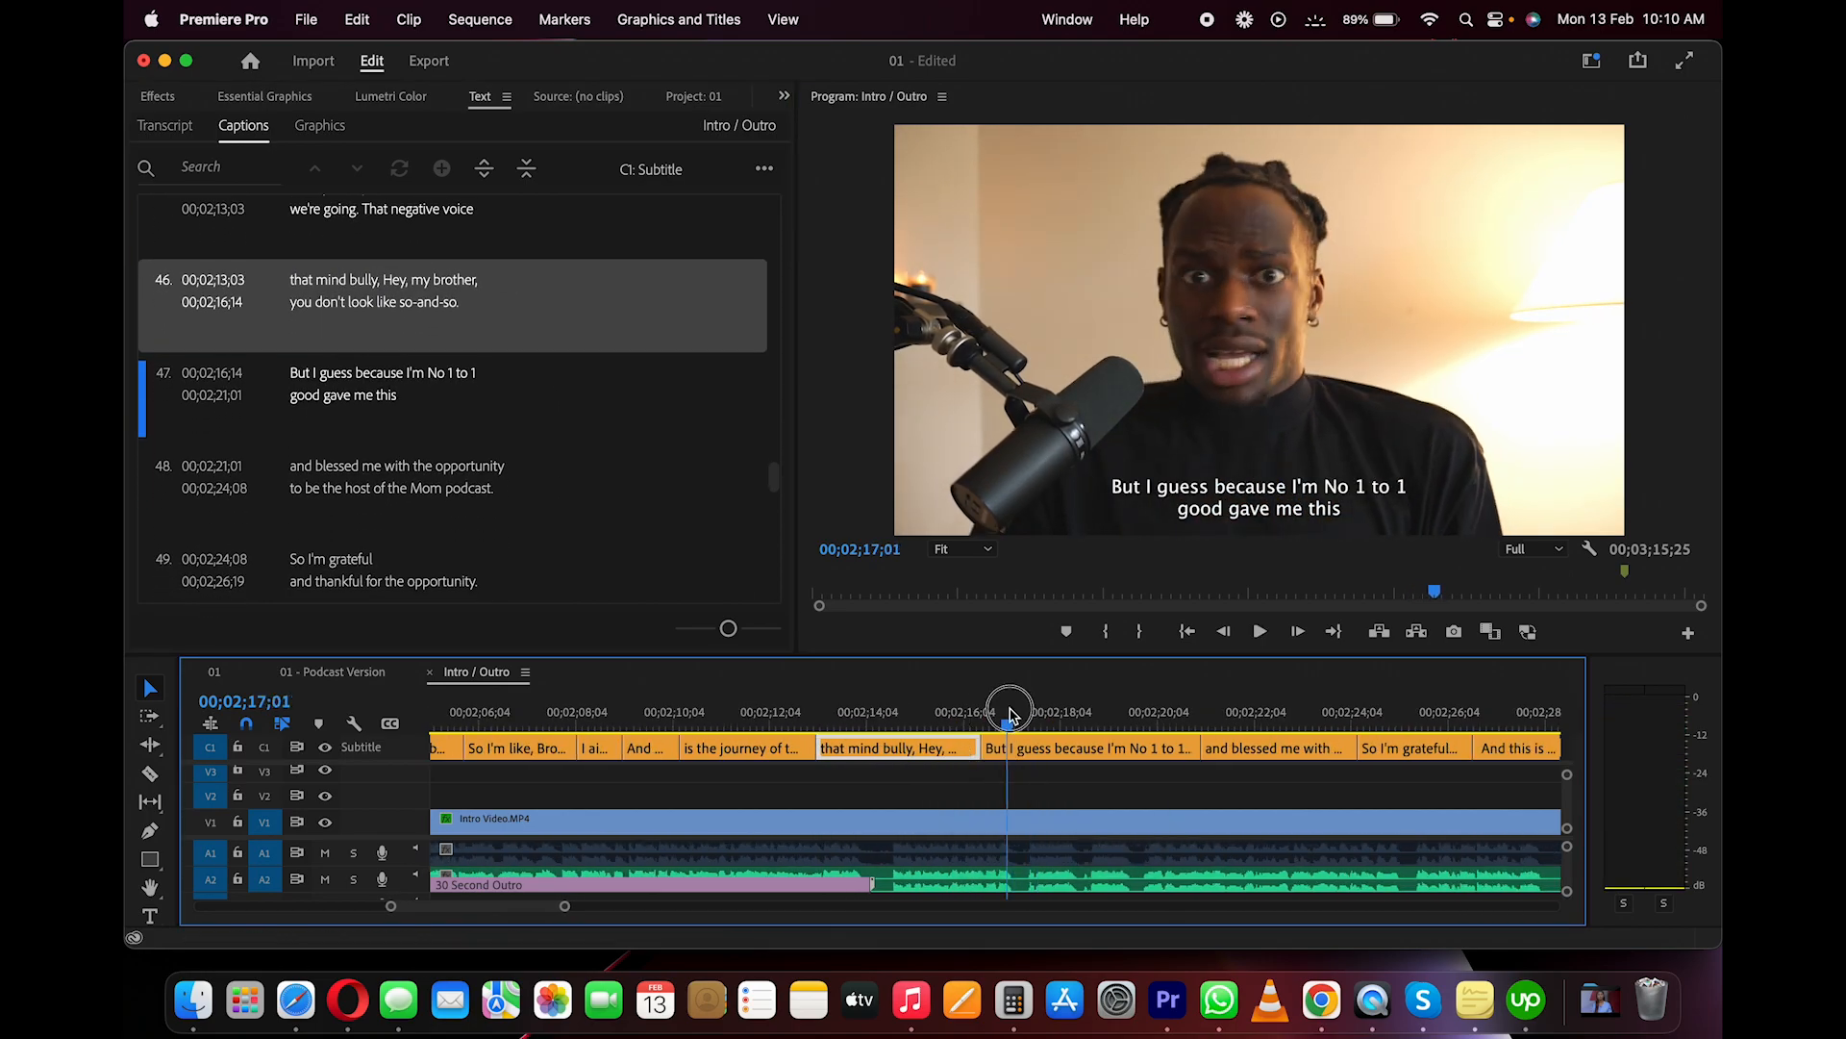
pyautogui.doubleClick(340, 377)
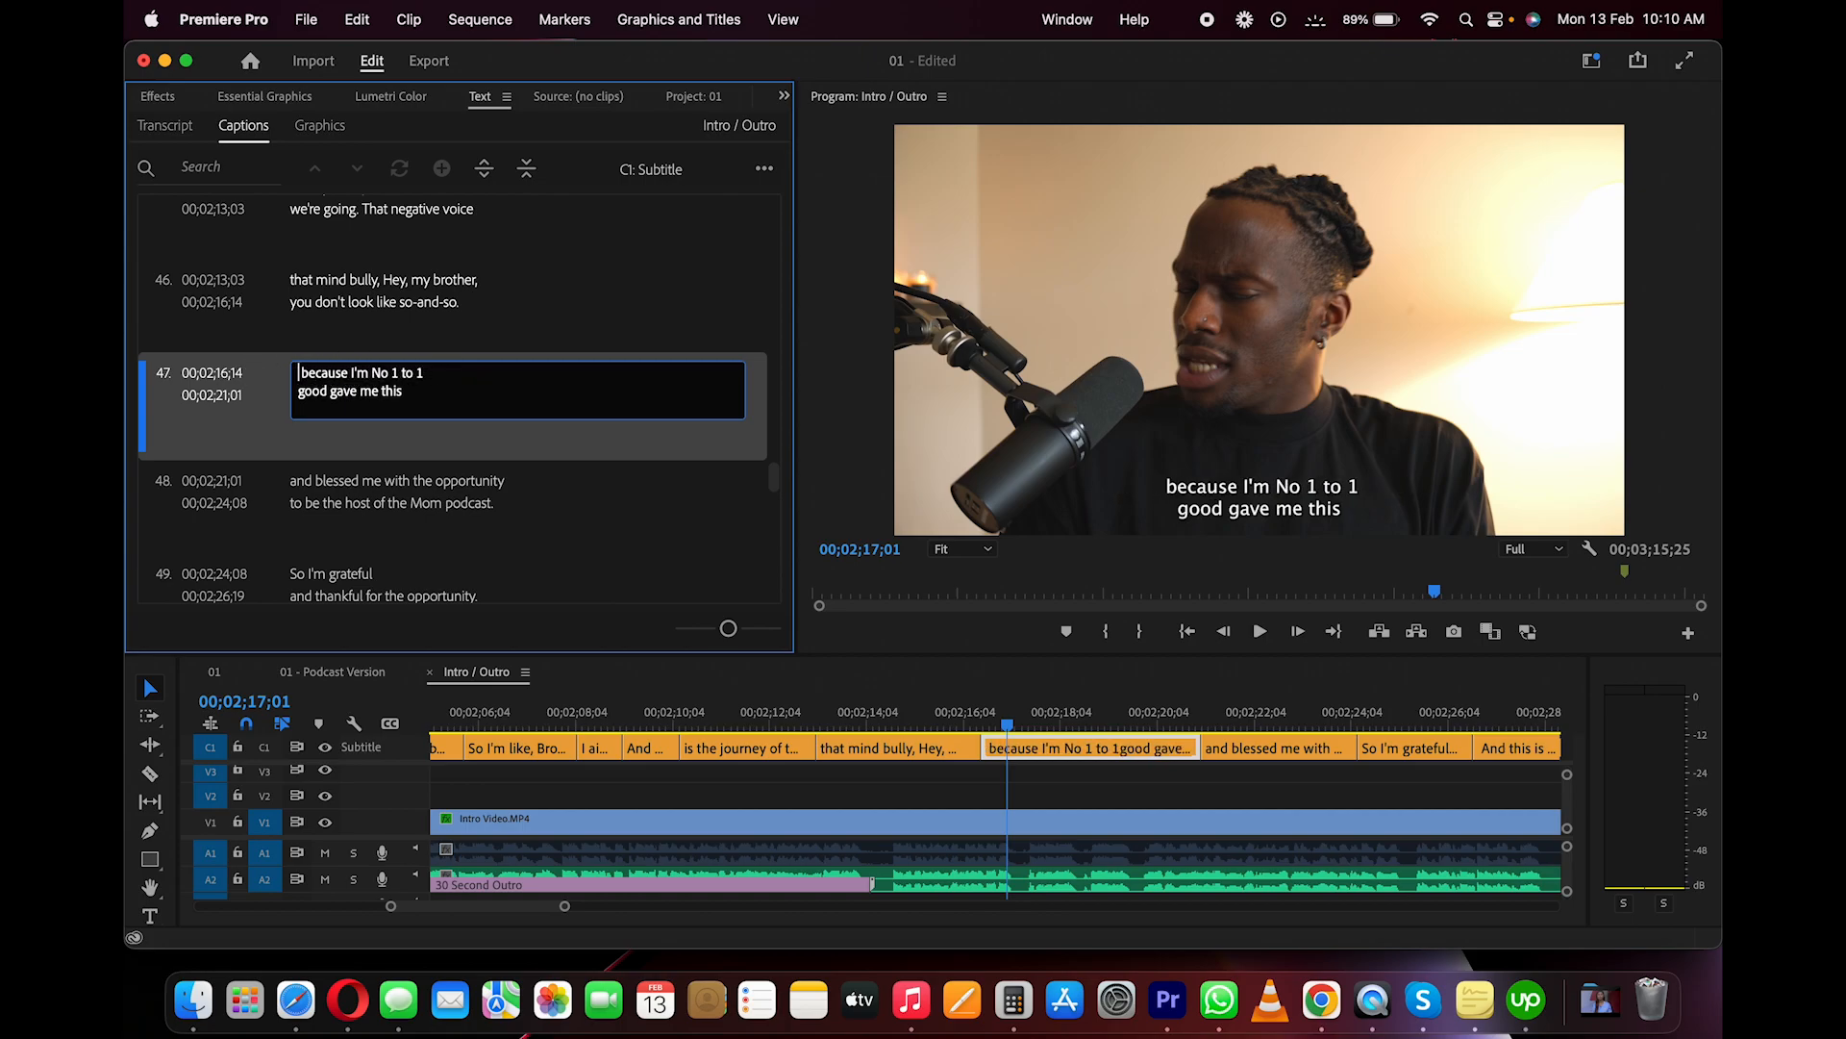
# Replay caption 47 and correct its first line to "podcast because I'm not. 1 on 1"
pyautogui.click(1038, 727)
pyautogui.press('space')
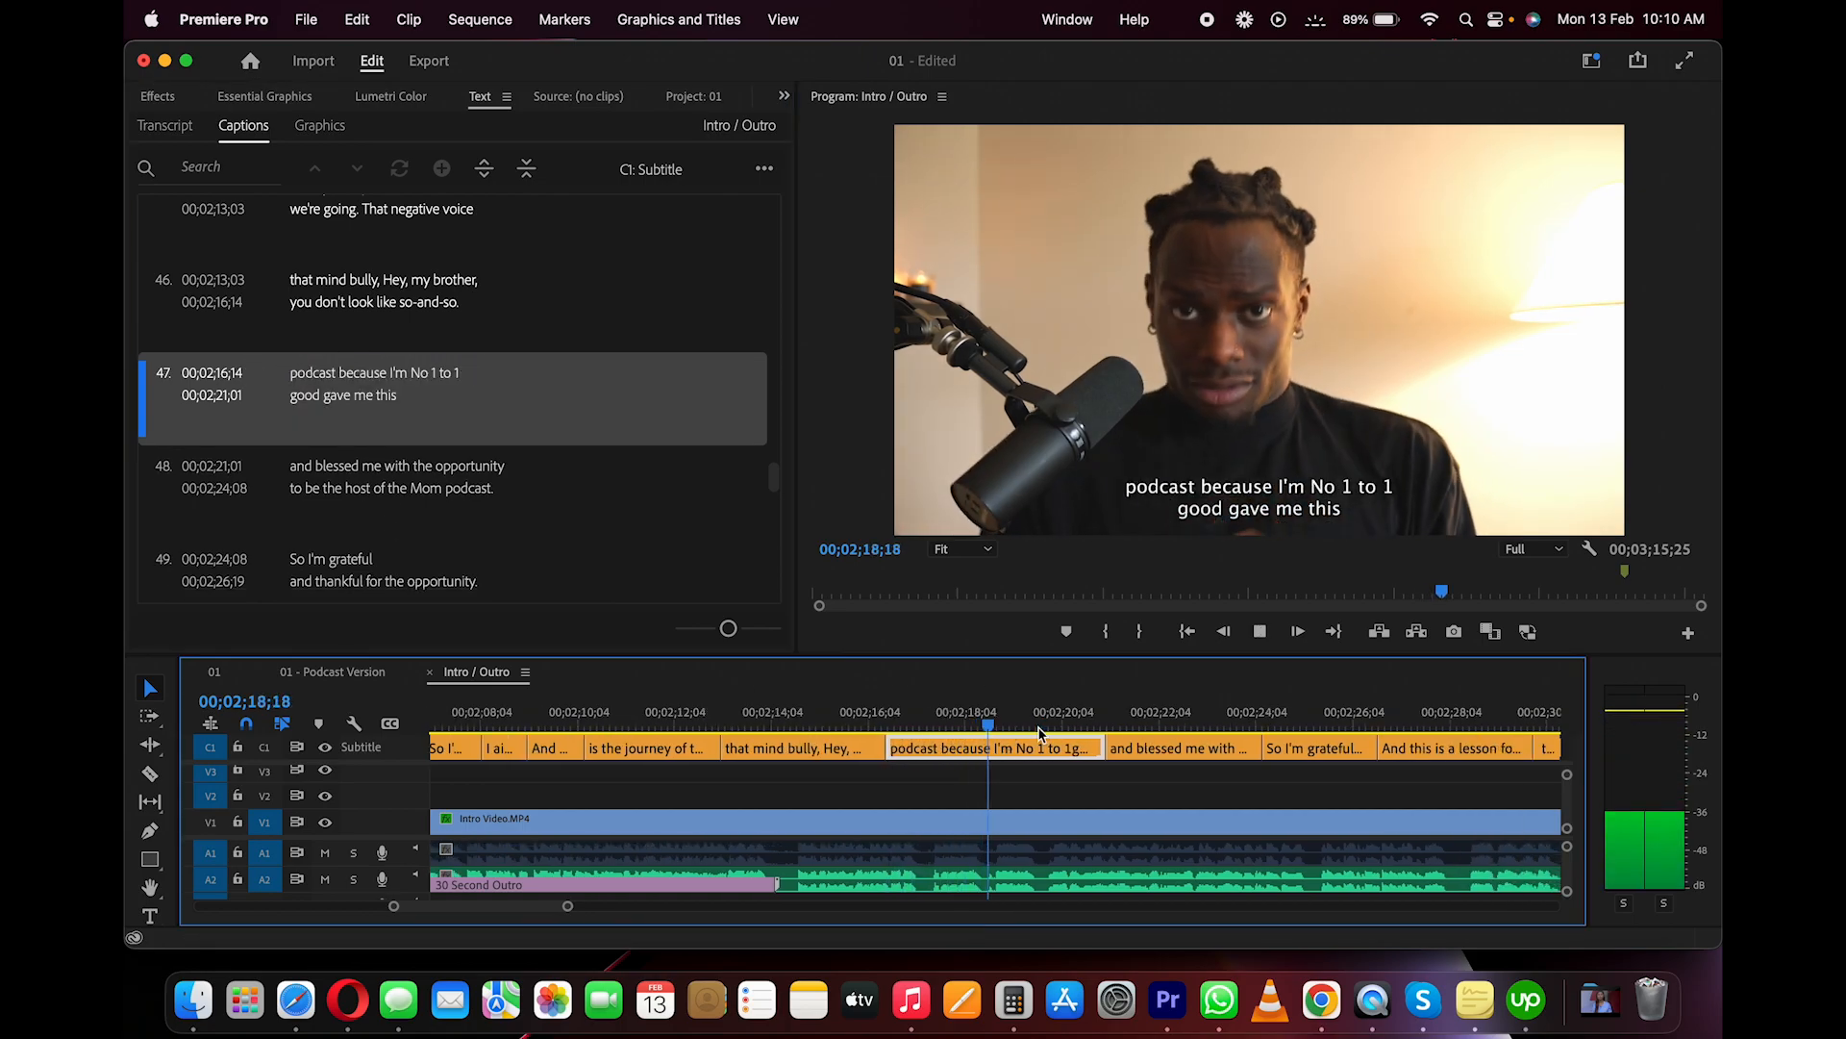
pyautogui.doubleClick(430, 372)
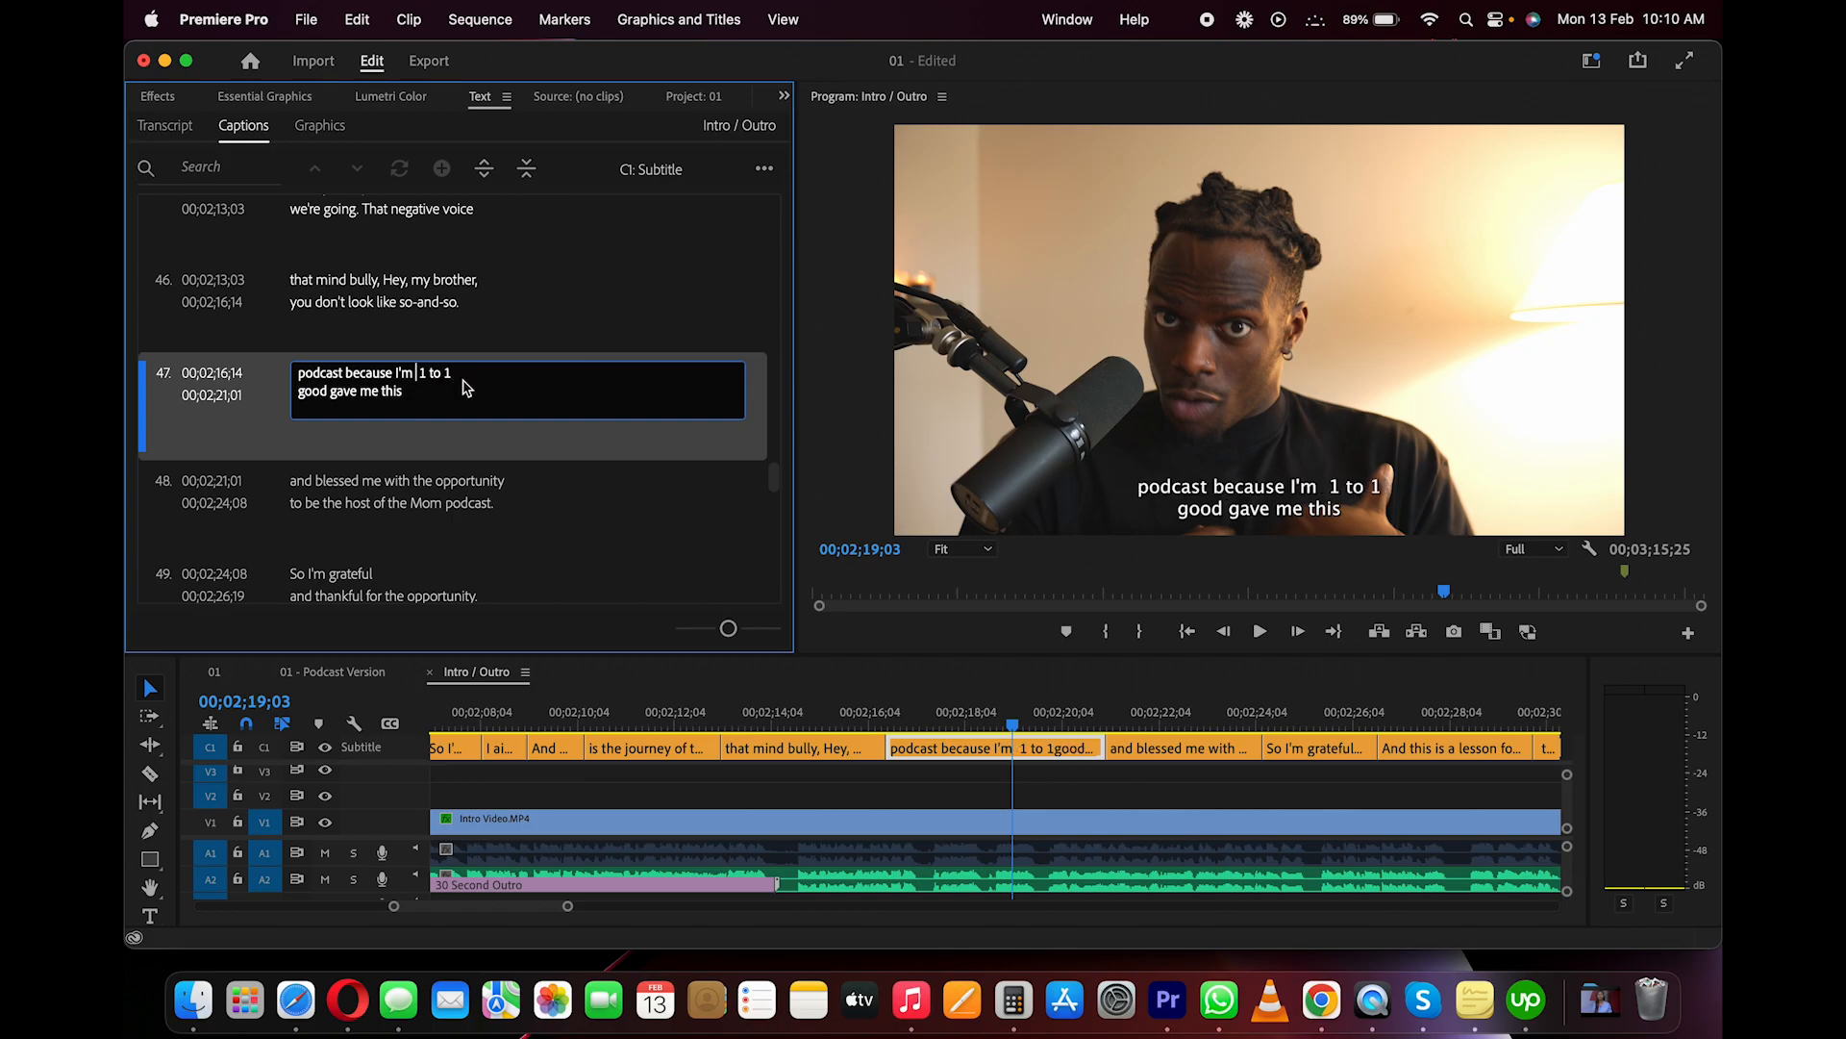
pyautogui.click(987, 726)
pyautogui.press('space')
pyautogui.press('space')
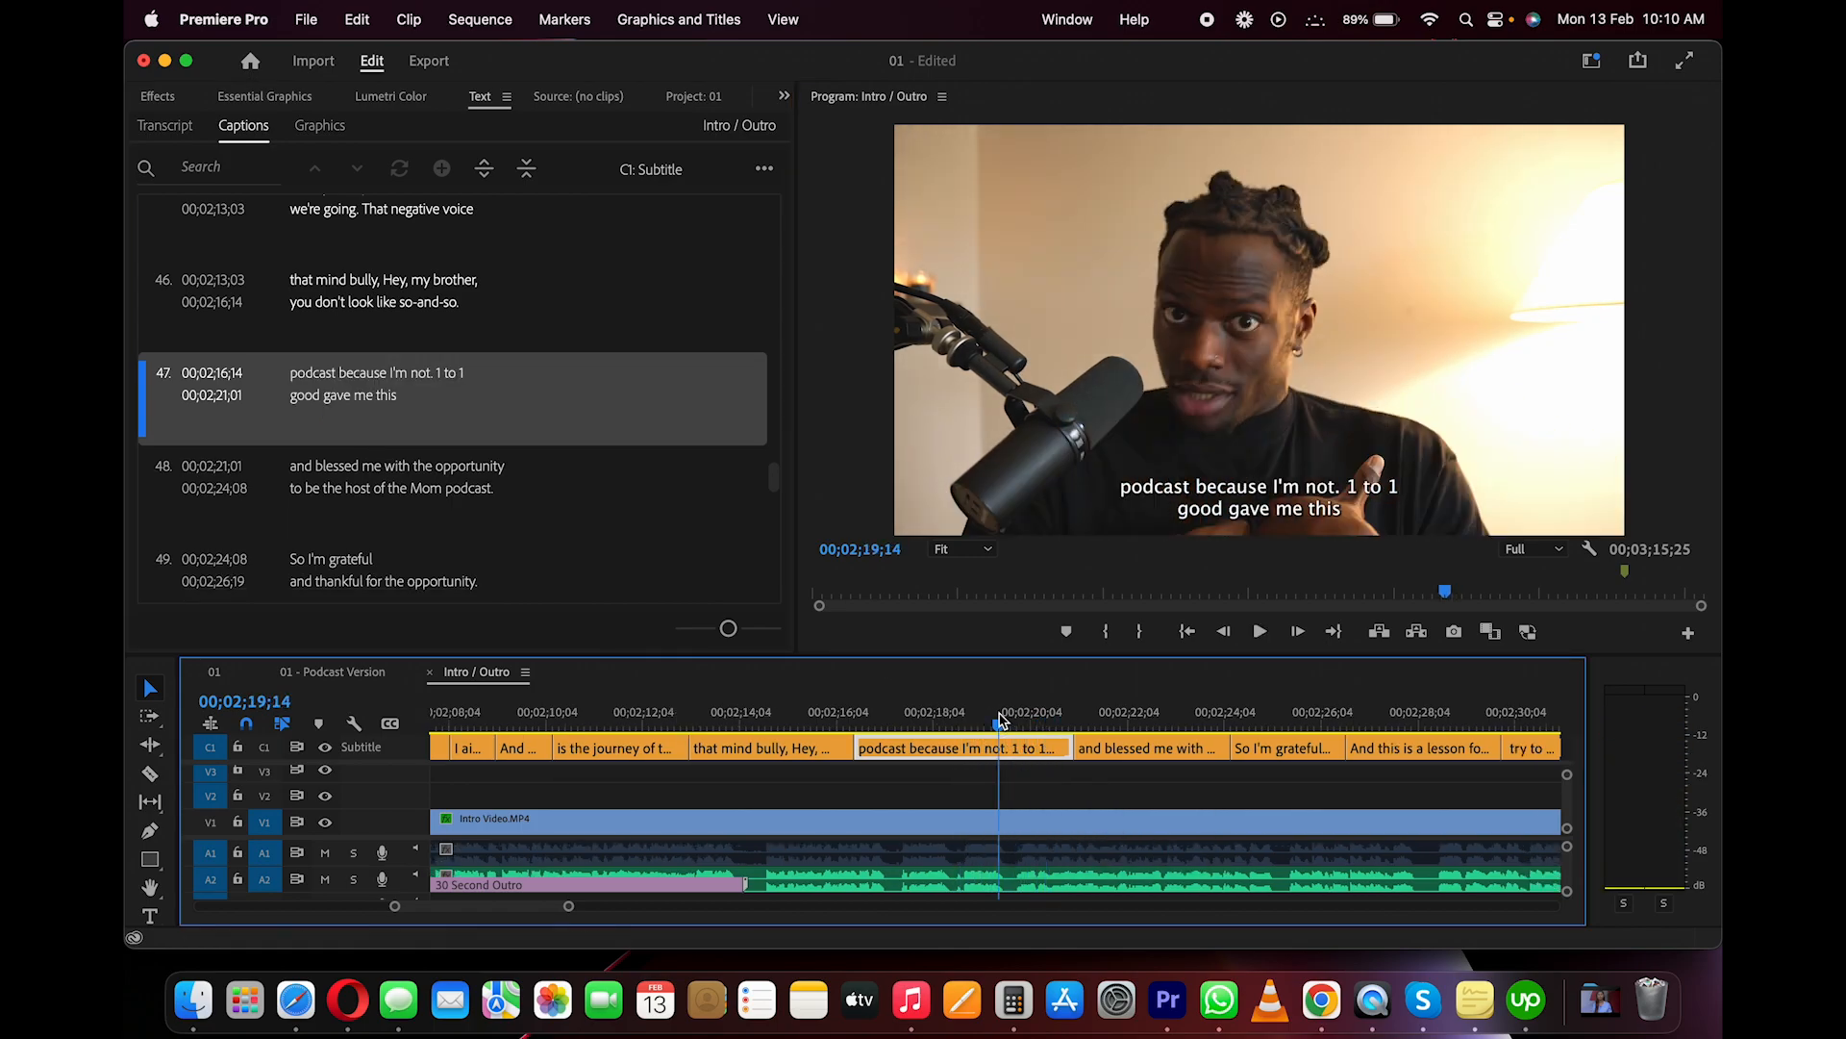
pyautogui.doubleClick(473, 373)
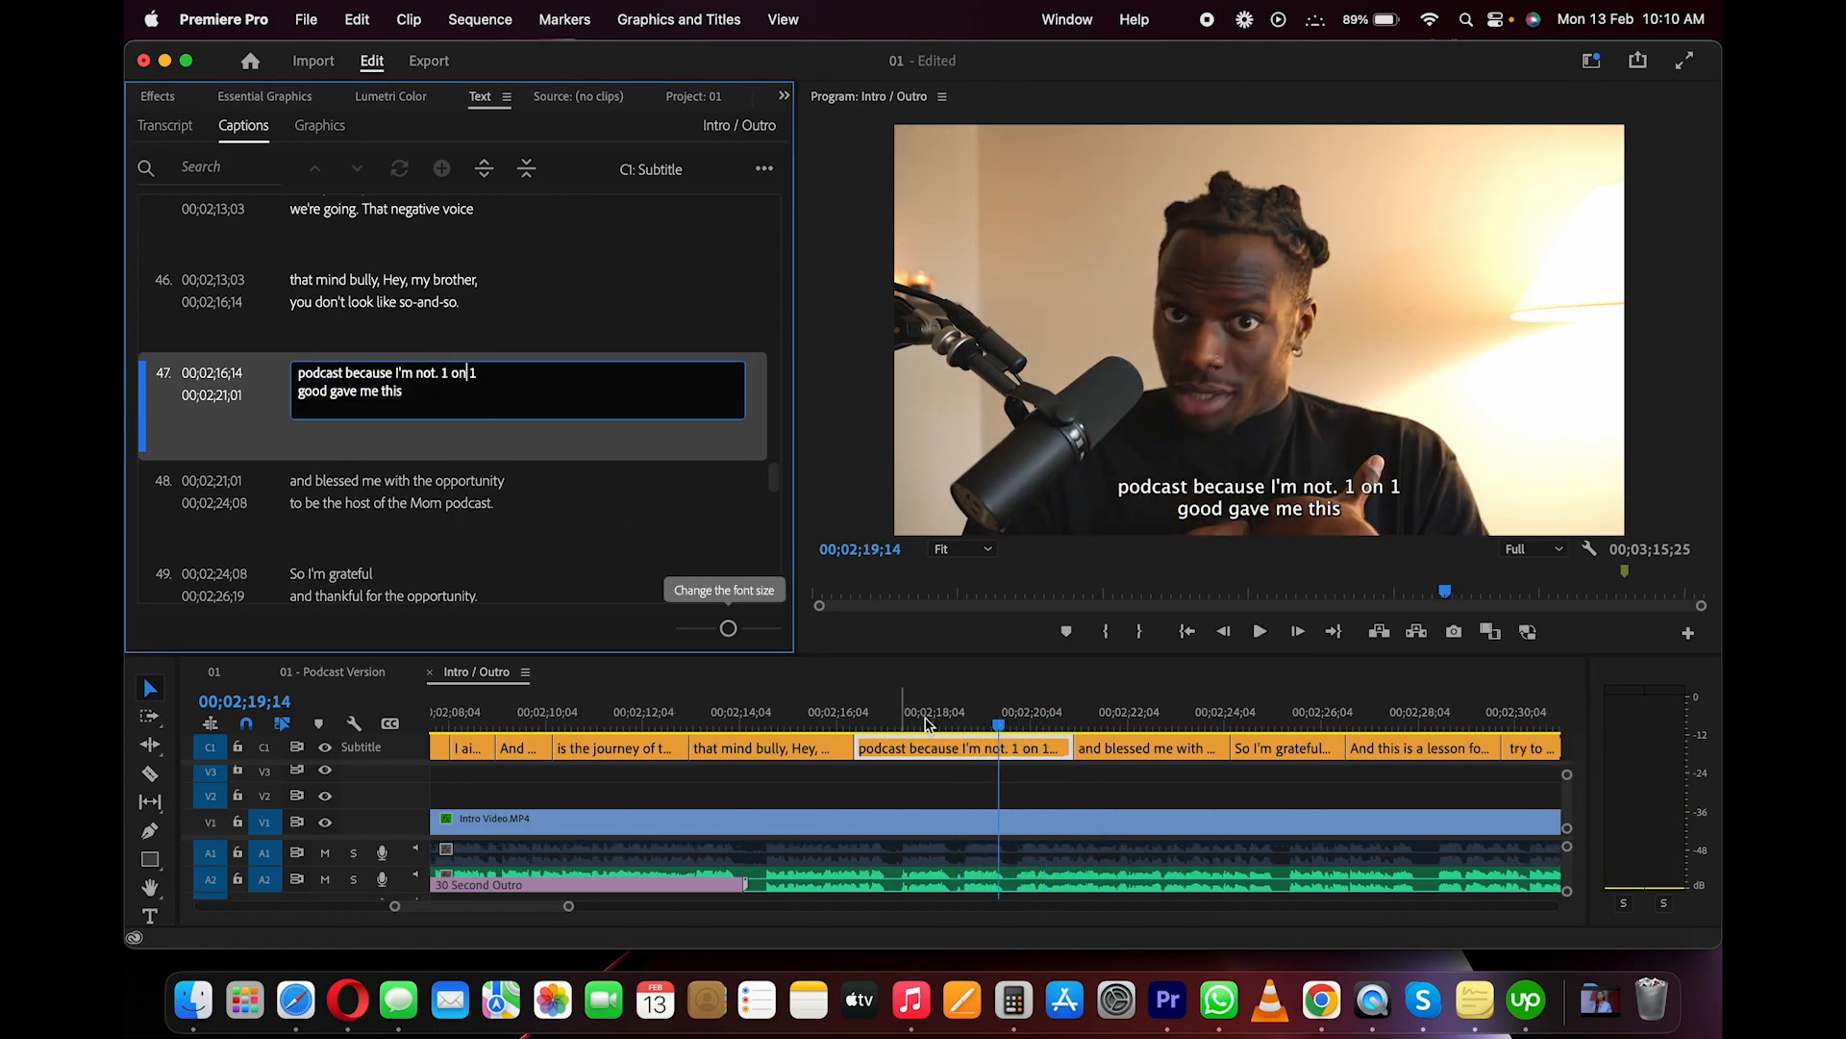
# Replay the end of caption 47 and change its second line to "God gave me this"
pyautogui.click(945, 722)
pyautogui.press('space')
pyautogui.press('space')
pyautogui.doubleClick(311, 310)
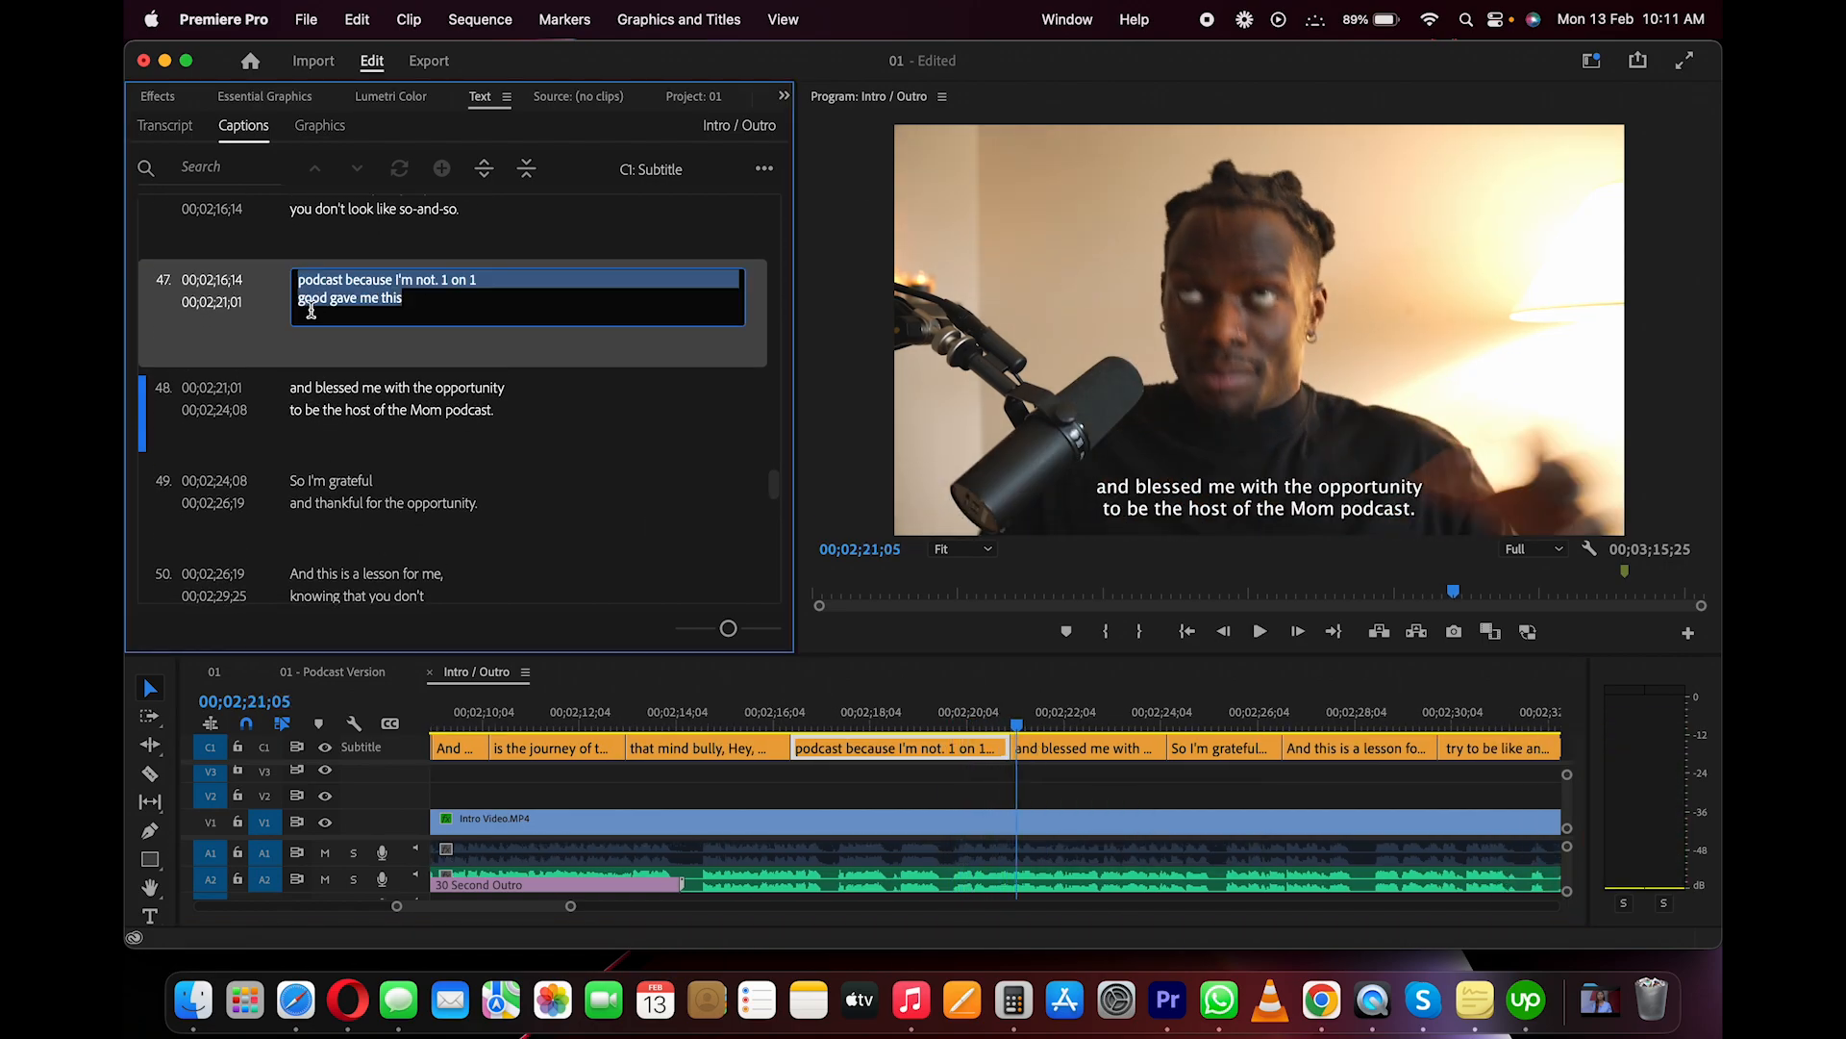
# Play on to caption 48 and change "Mom podcast" to "Mind Bully podcast"
pyautogui.click(971, 724)
pyautogui.press('space')
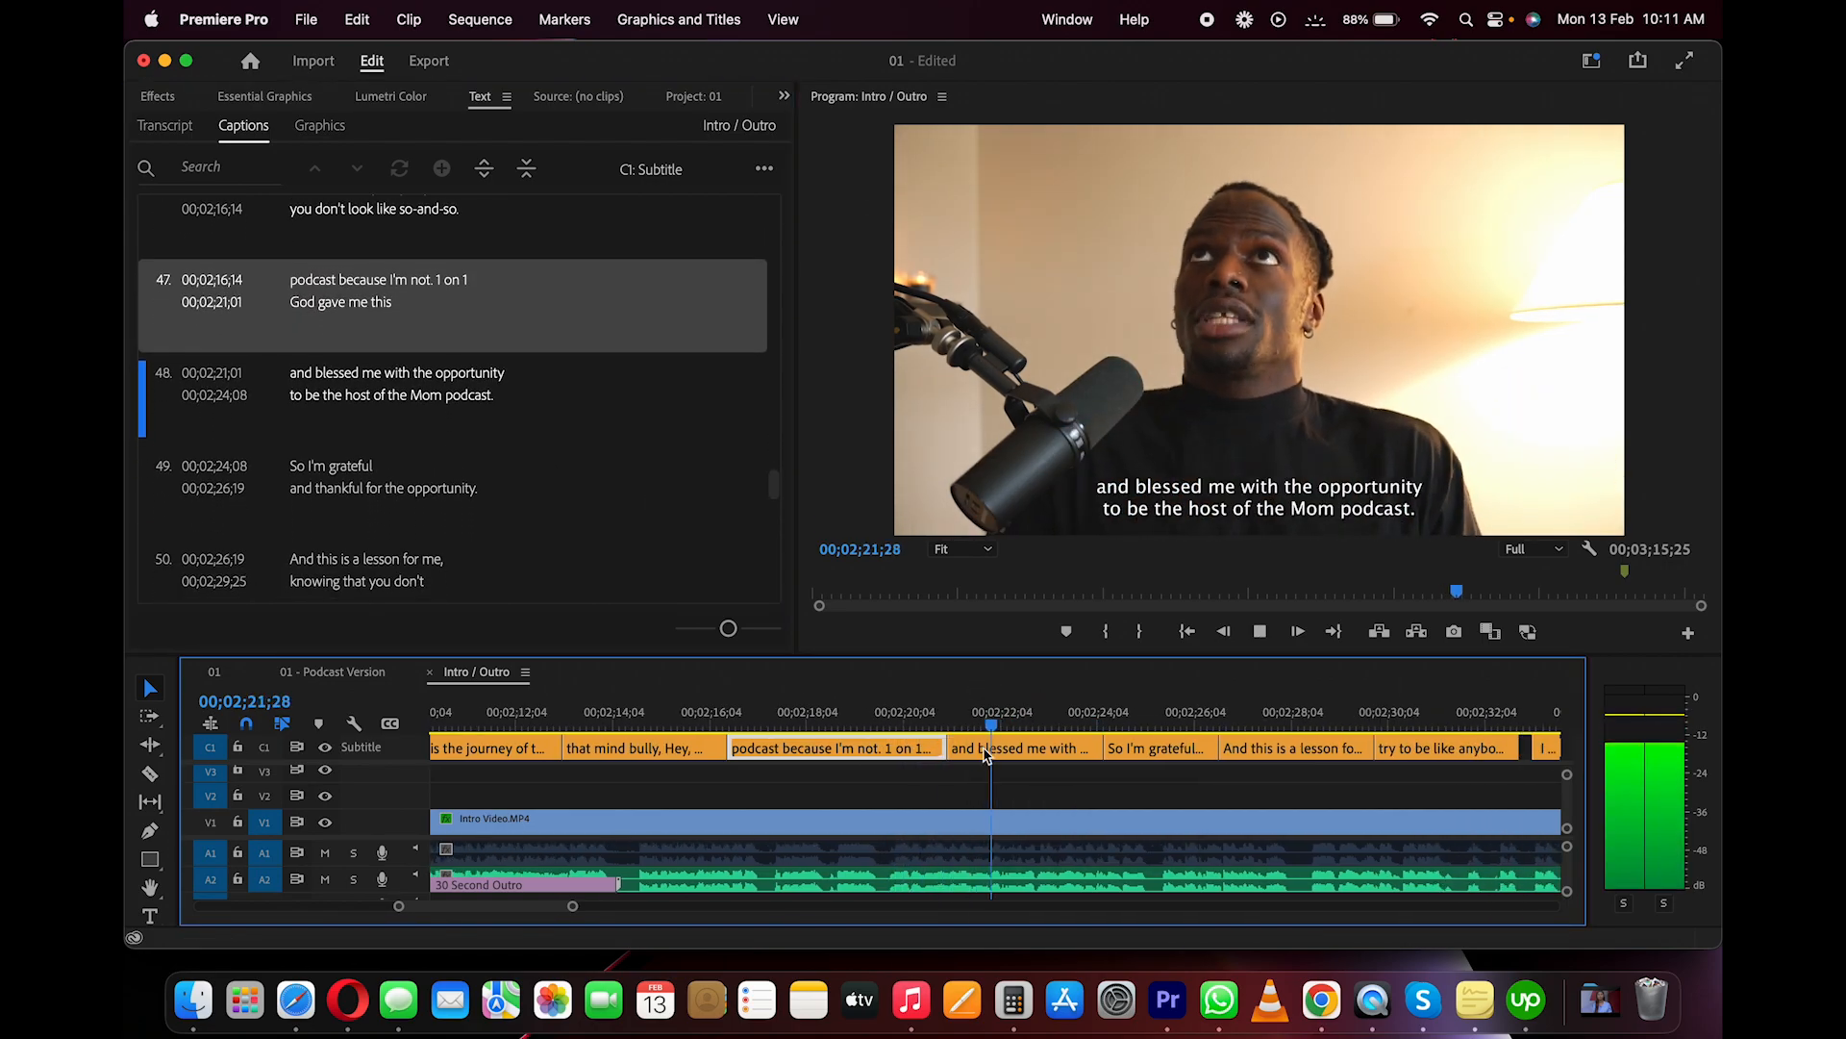
pyautogui.doubleClick(433, 392)
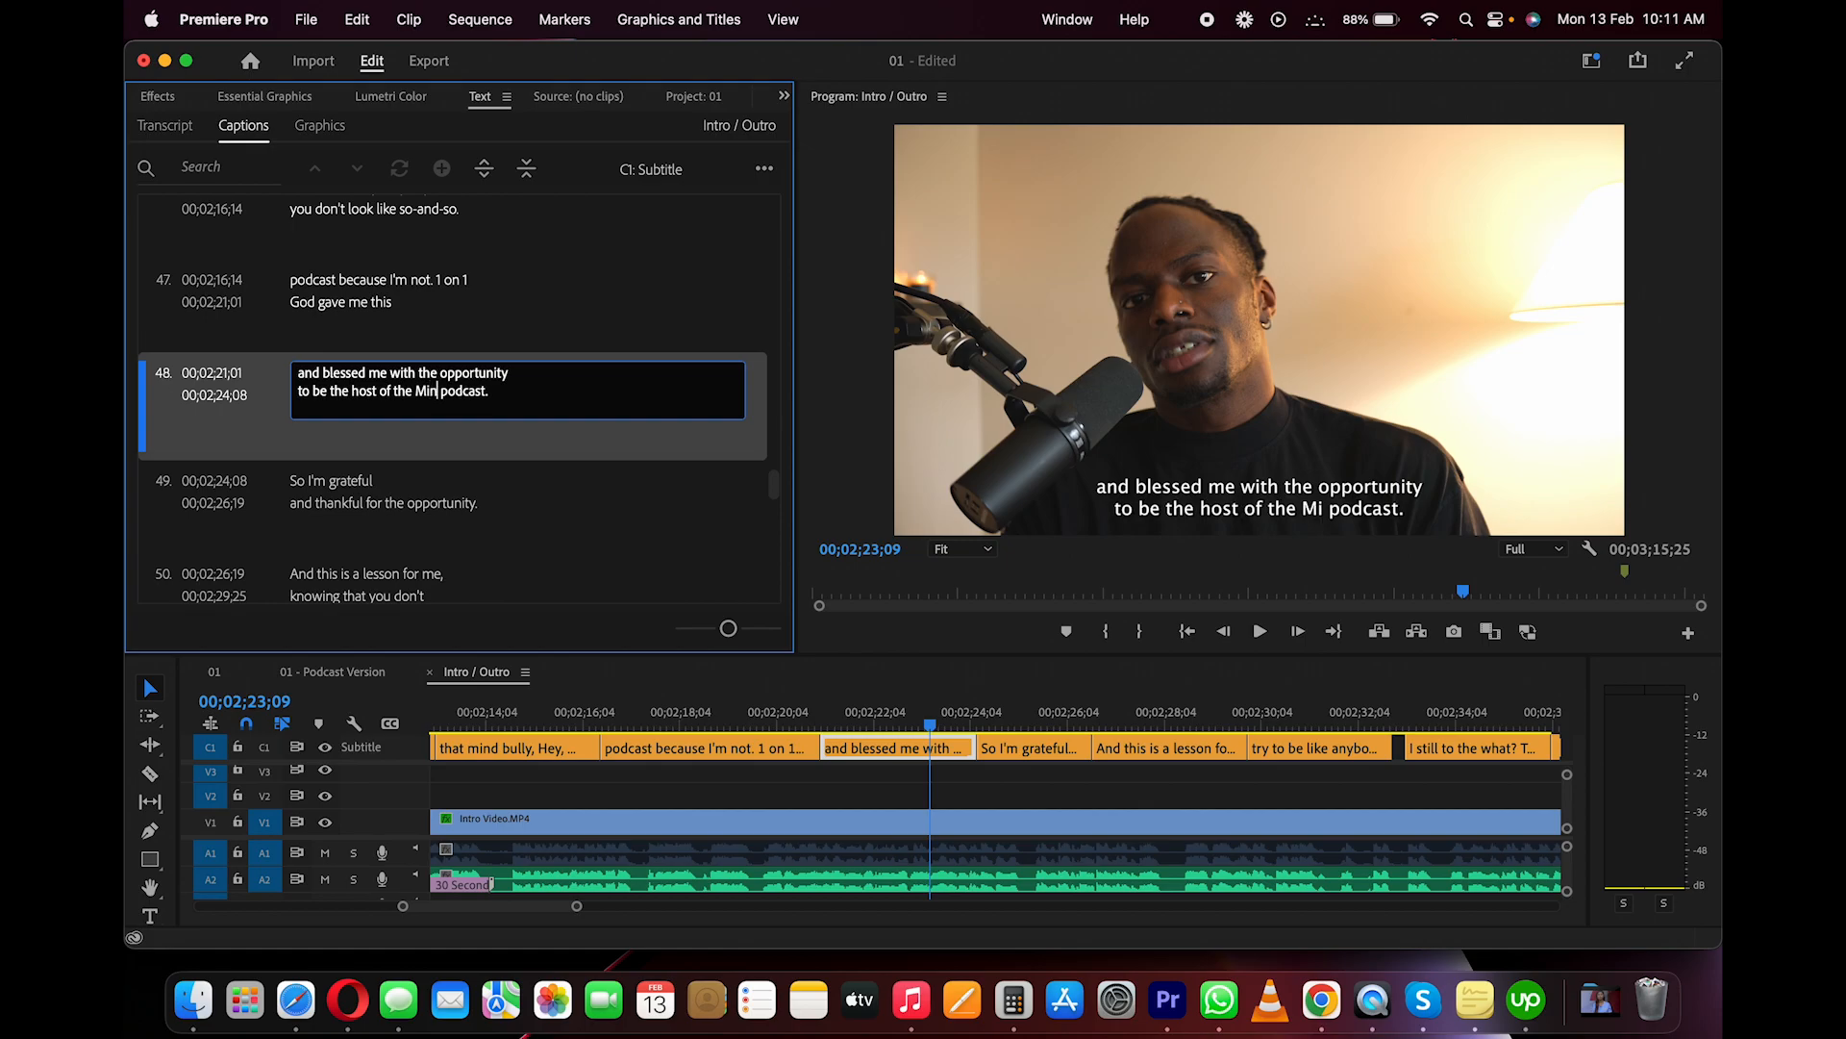
# Play on to caption 52 and replace its text with "Step to the one to two to the"
pyautogui.click(902, 724)
pyautogui.press('space')
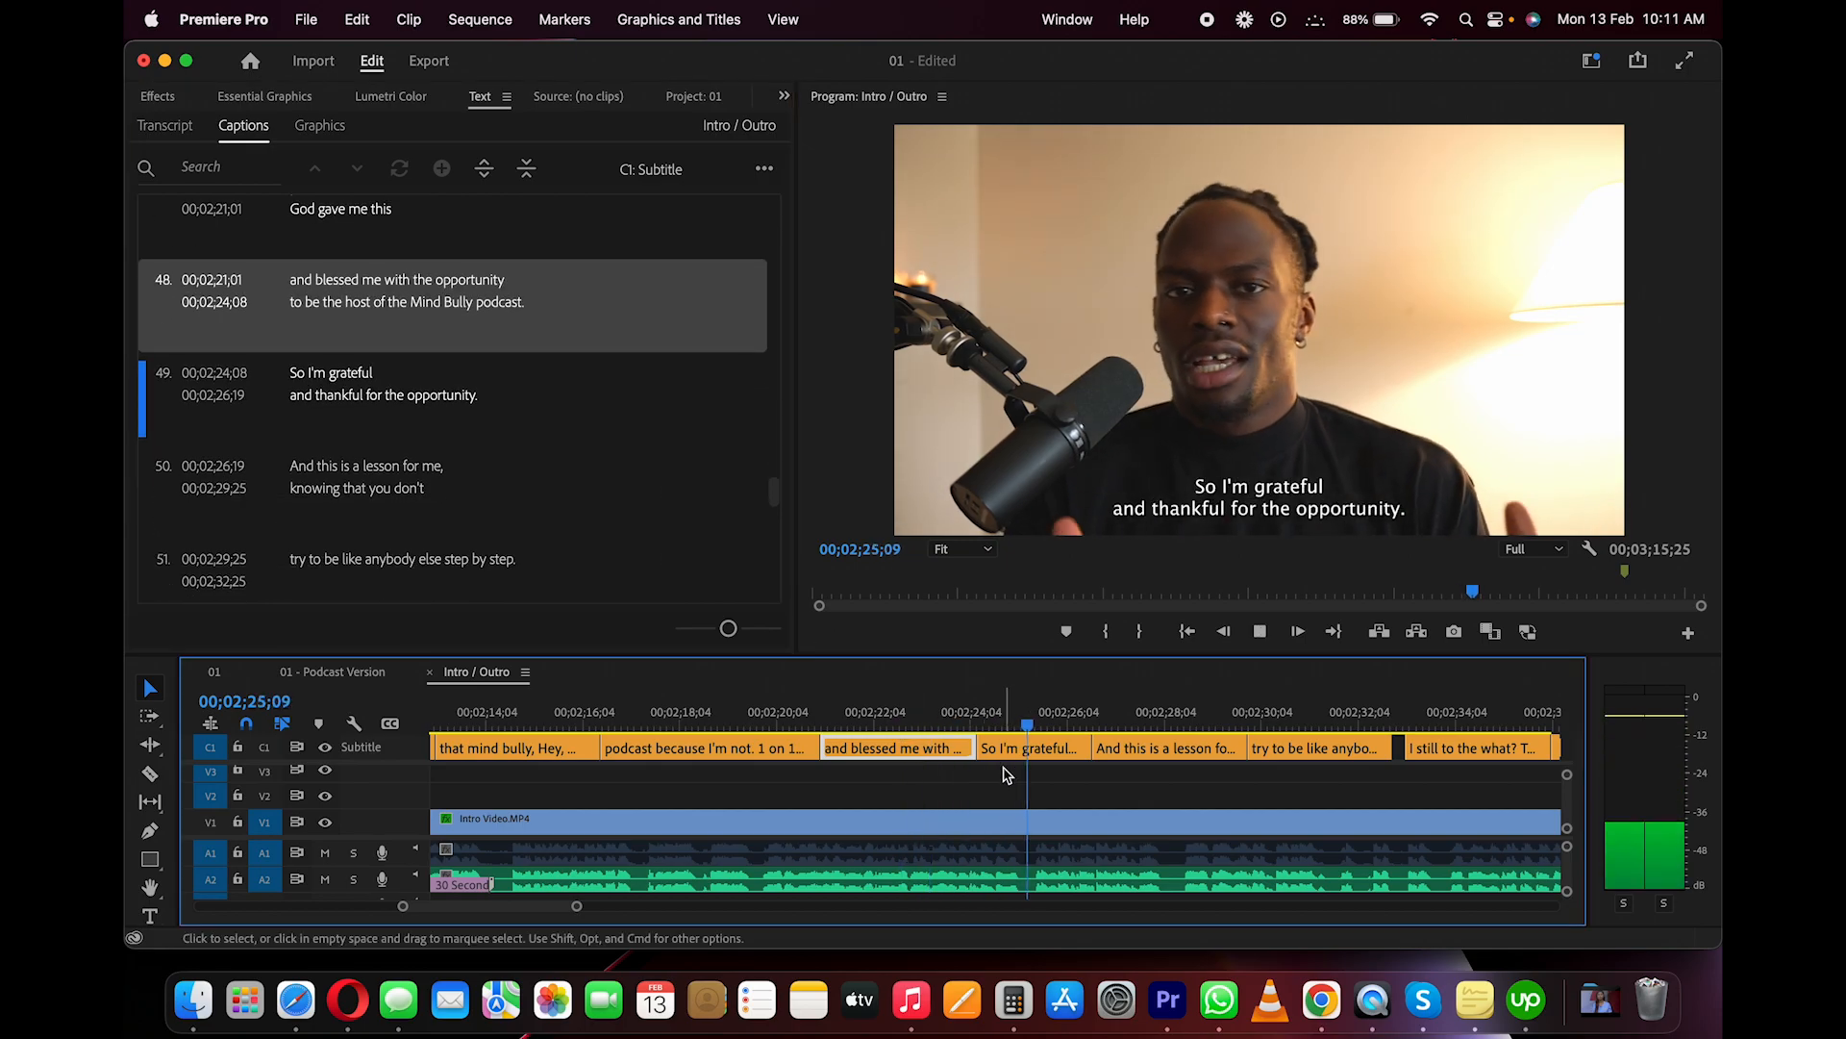
pyautogui.scroll(-1, 997, 768)
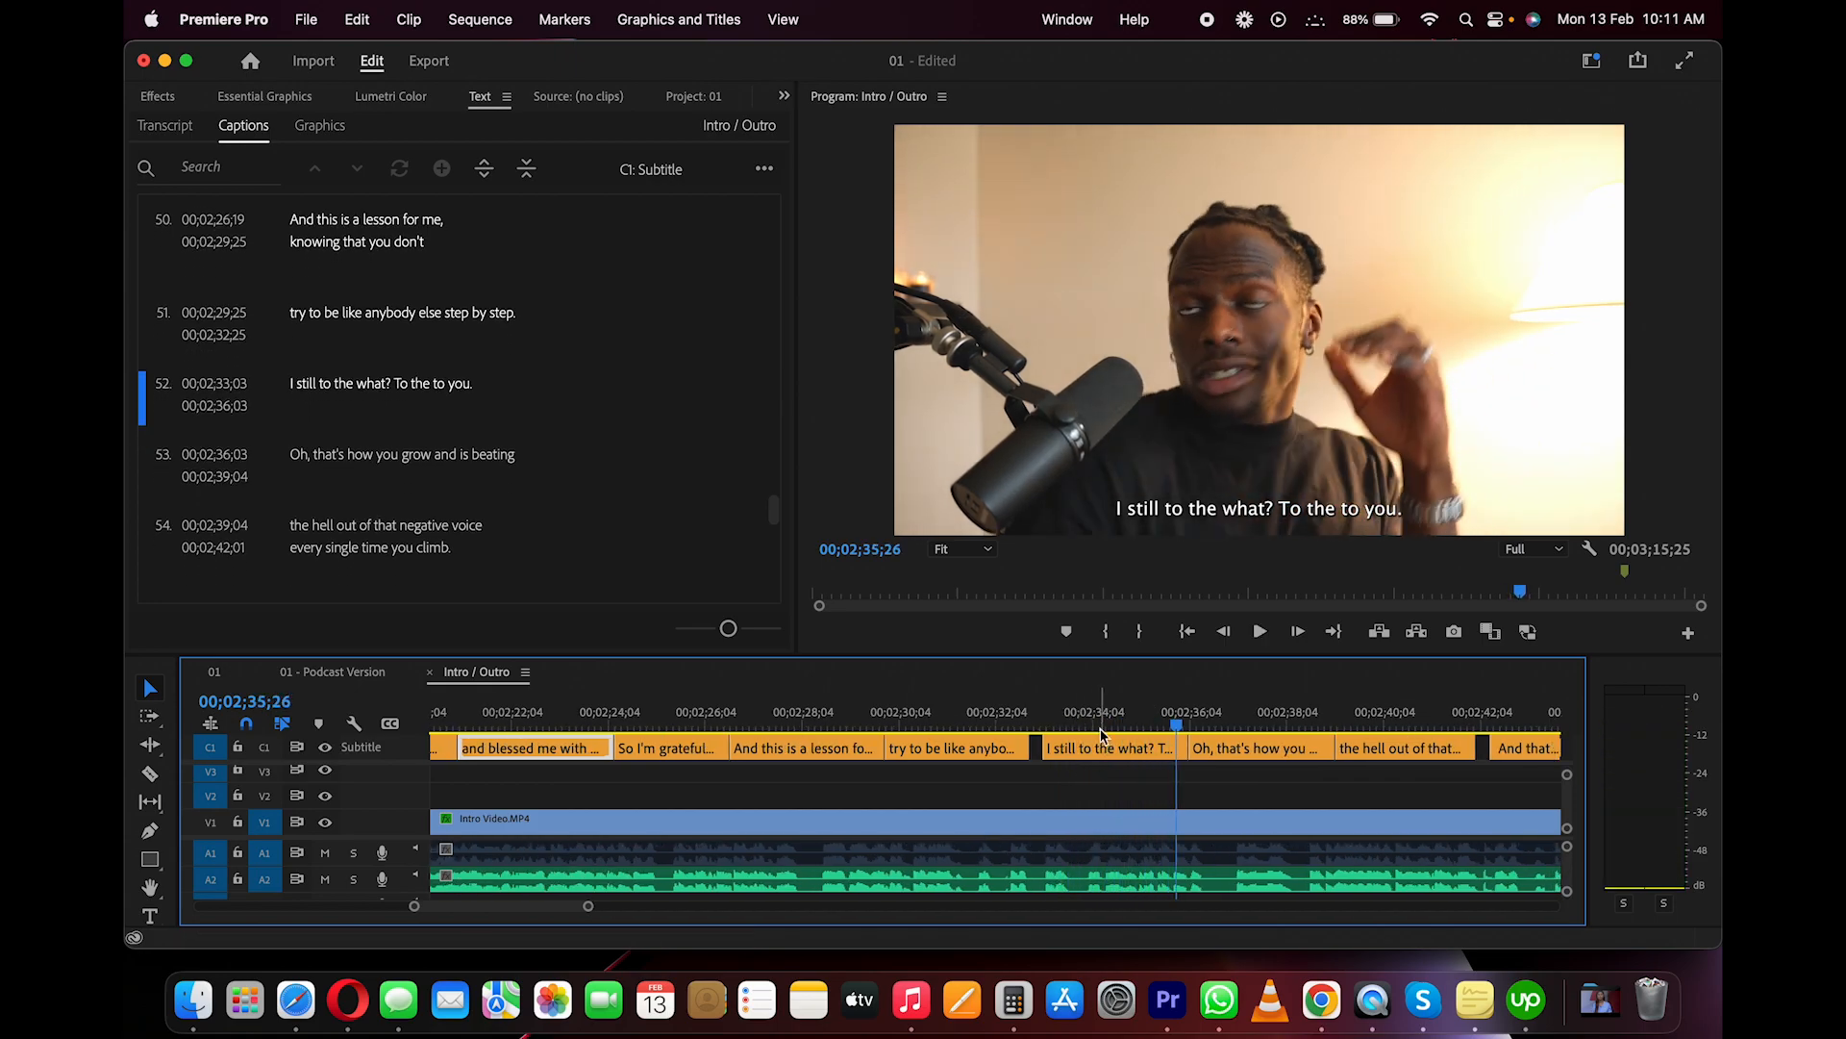
pyautogui.doubleClick(386, 393)
pyautogui.write('o to the')
# Play on to caption 61 and correct its second line to "if you like content really focussed on"
pyautogui.click(1107, 784)
pyautogui.press('space')
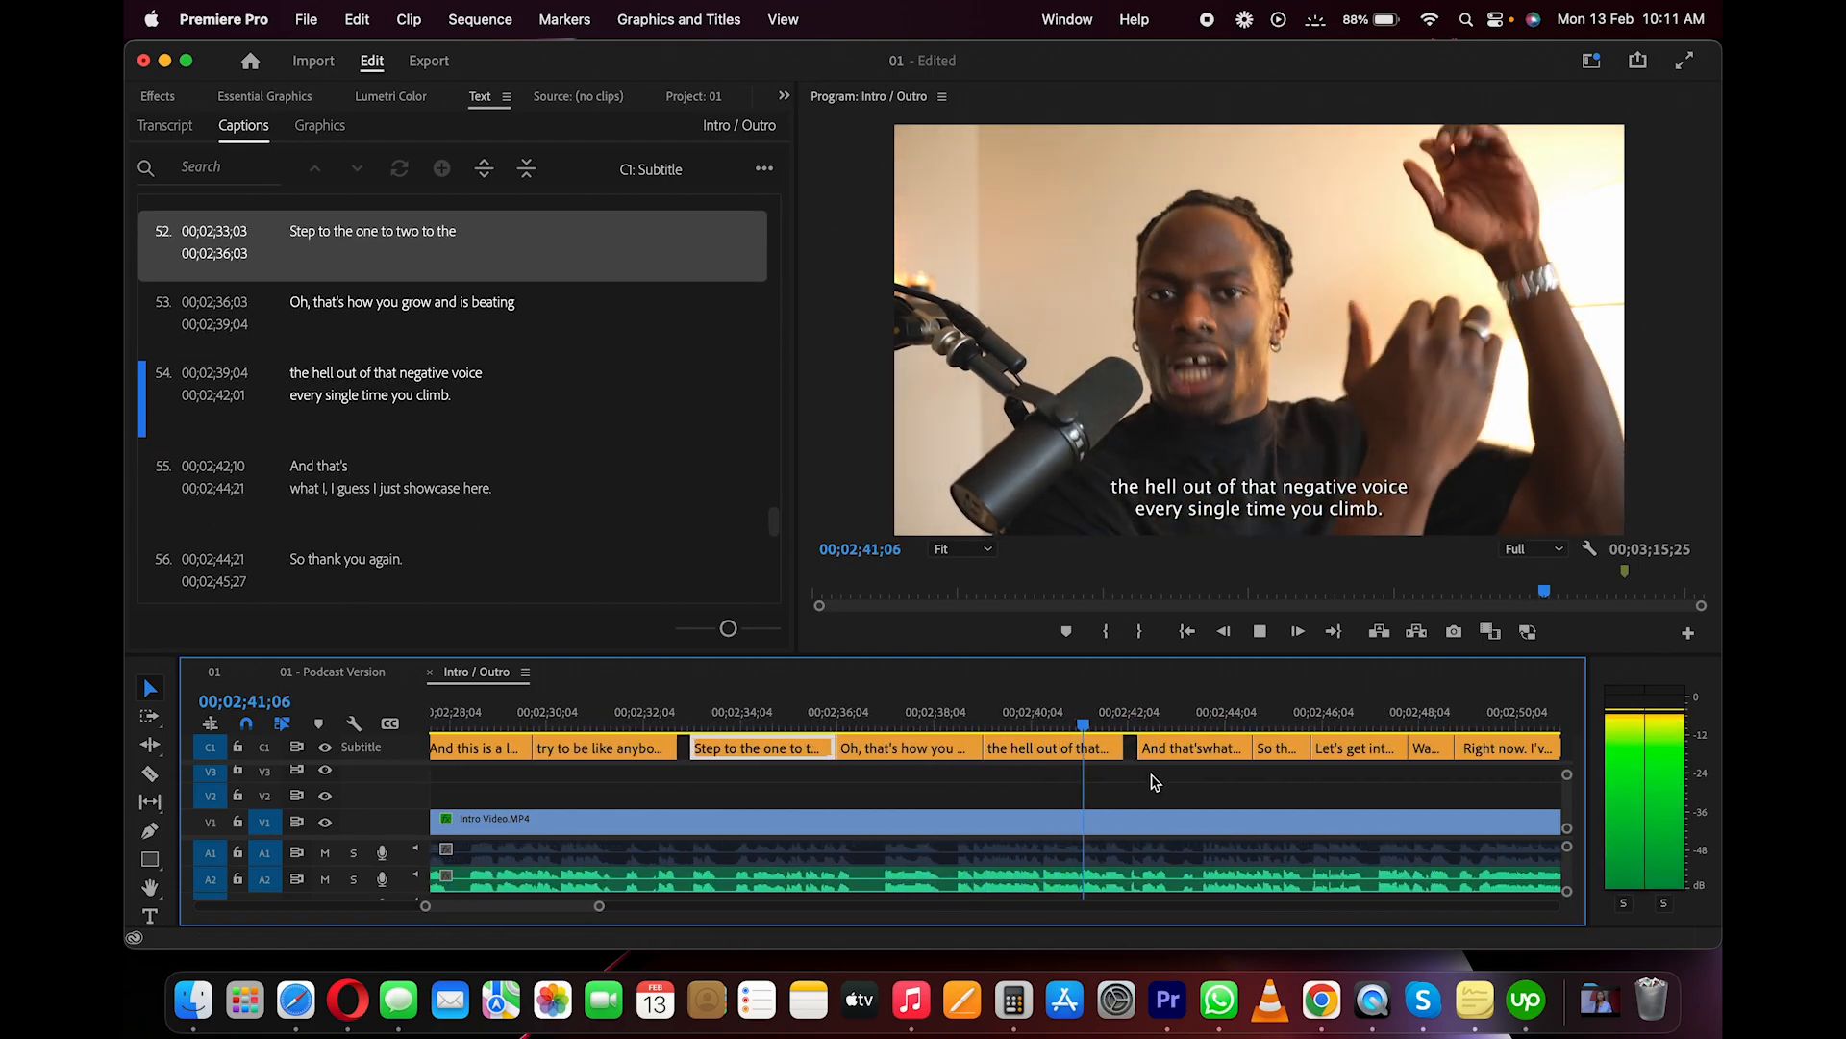
pyautogui.scroll(-3, 1154, 783)
pyautogui.hscroll(1, 1159, 783)
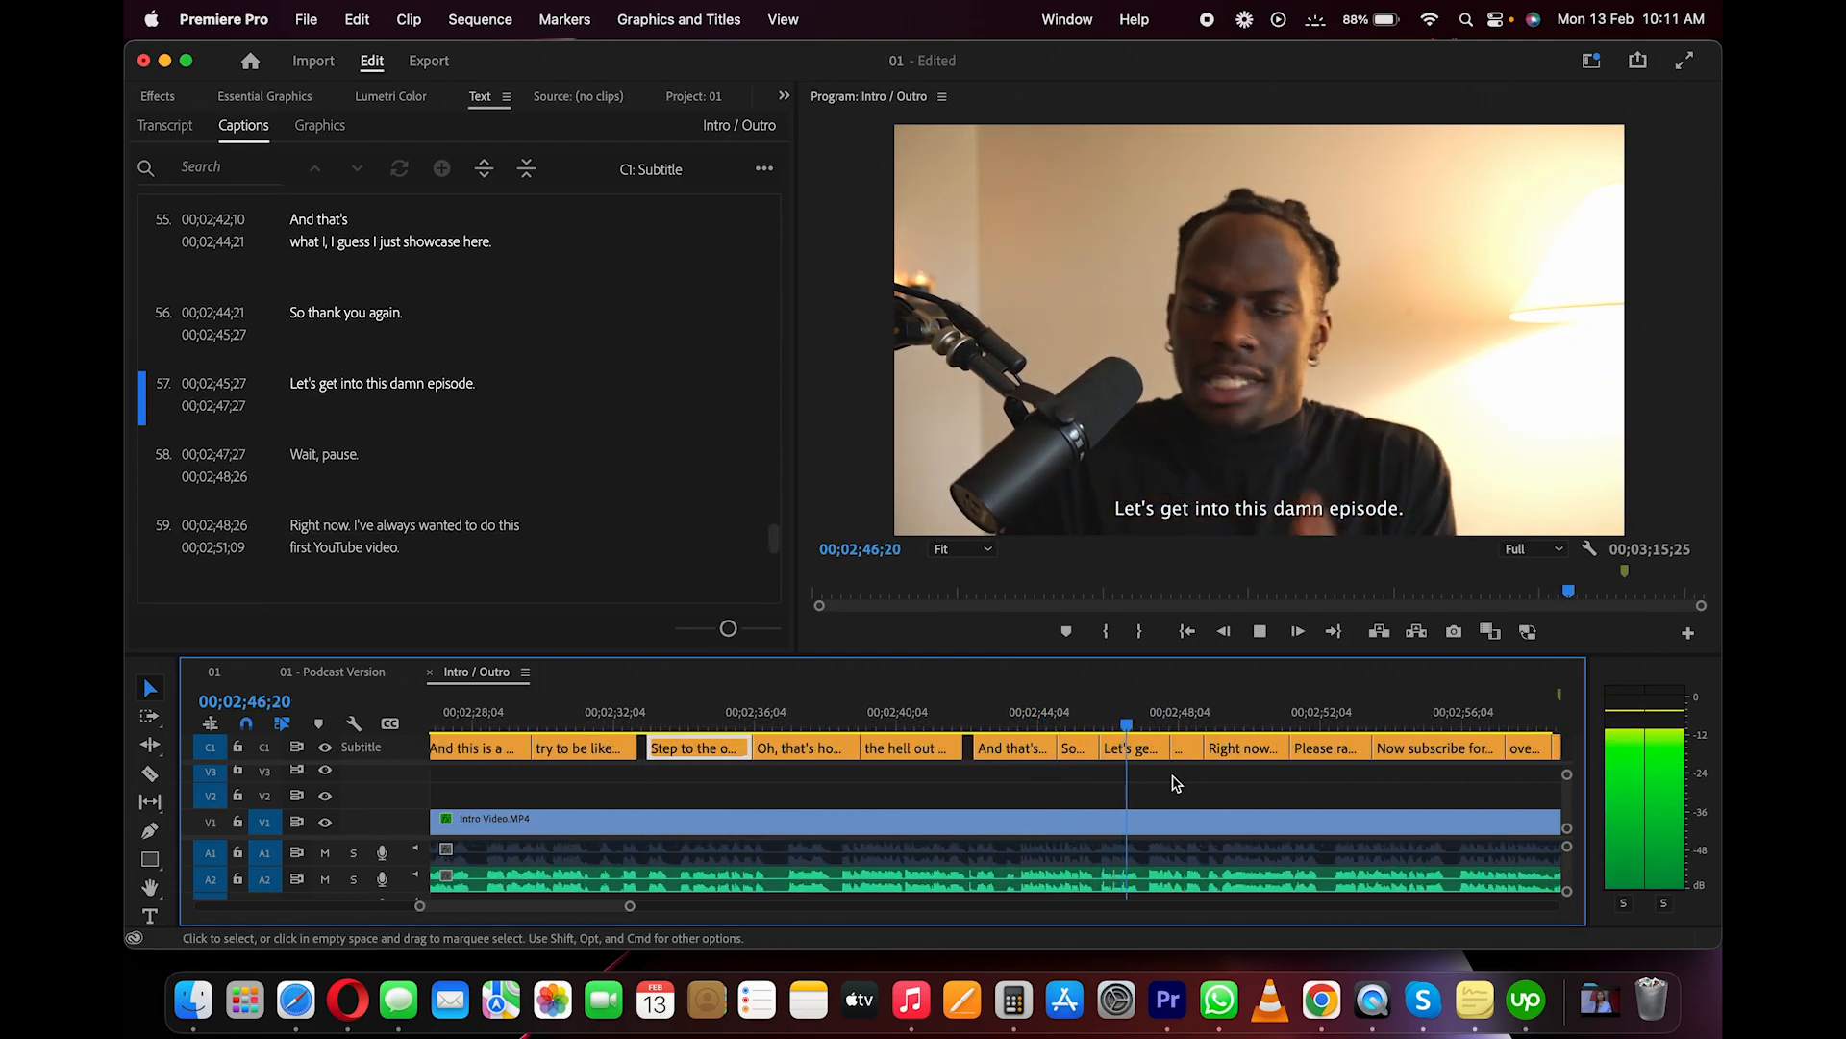
pyautogui.scroll(2, 1167, 777)
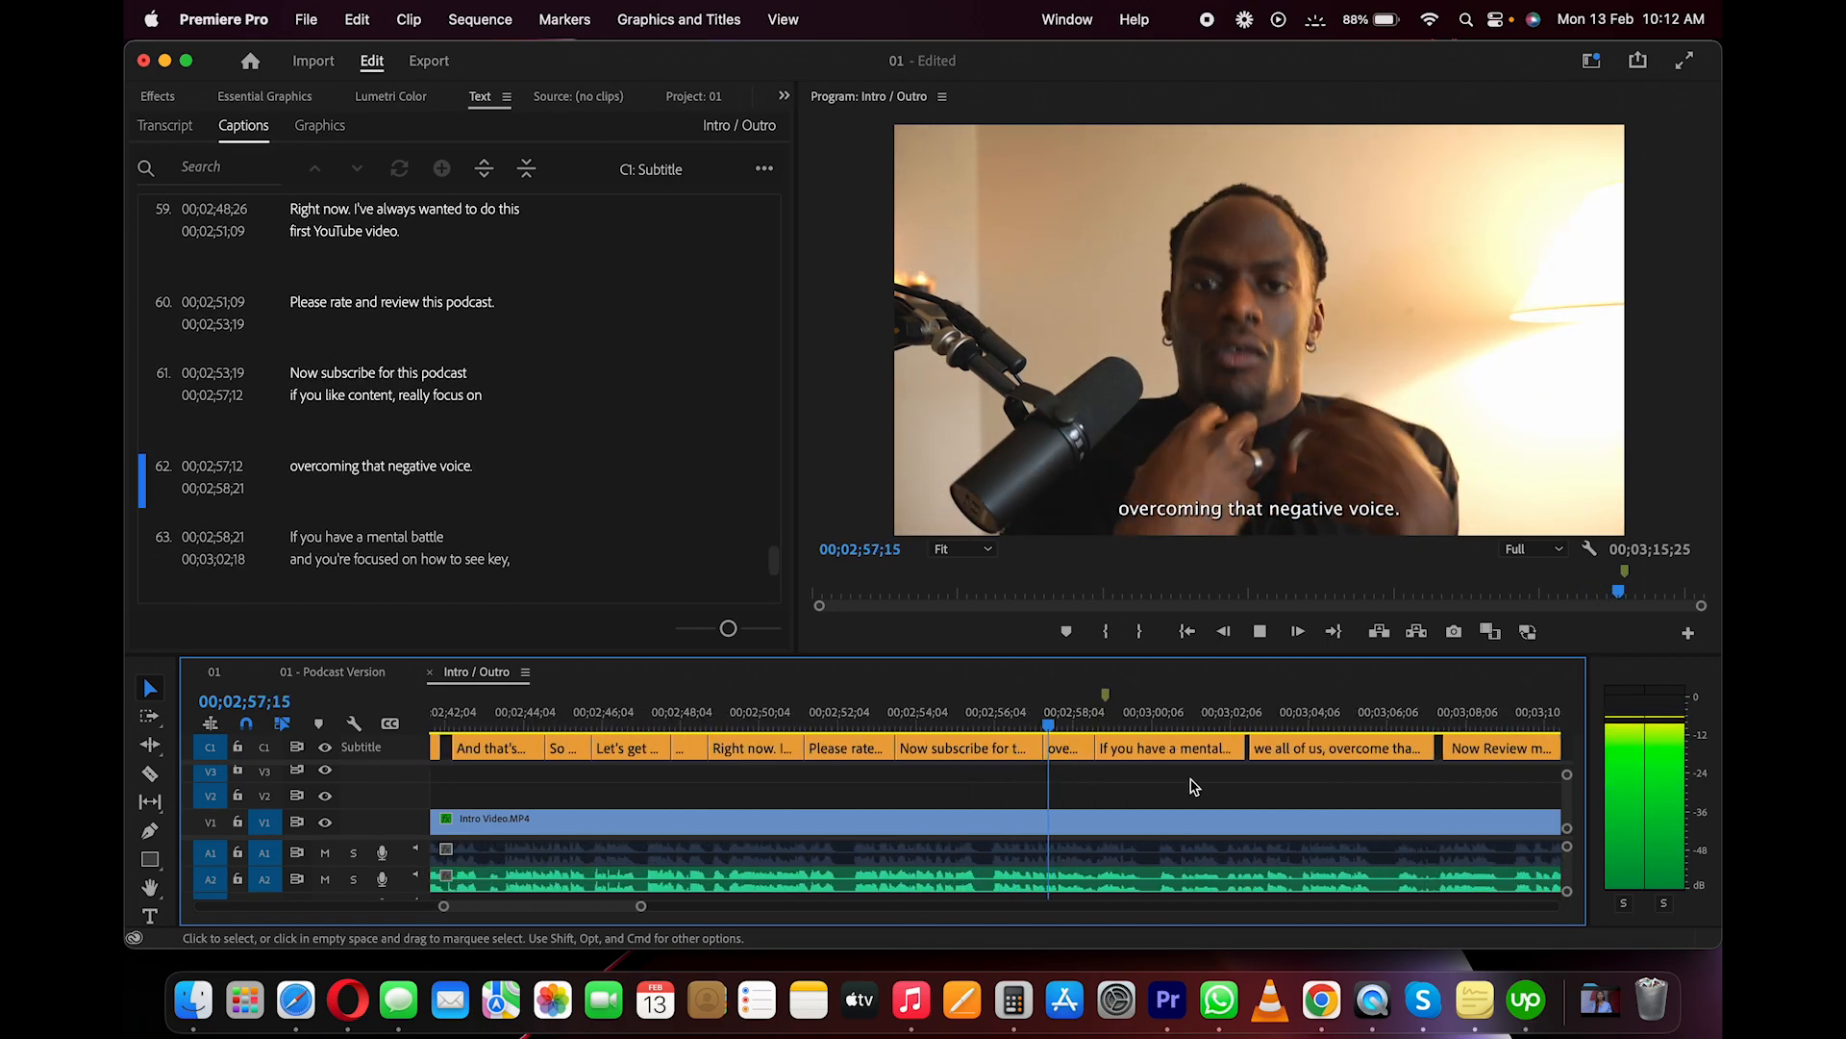
pyautogui.doubleClick(472, 388)
pyautogui.write('ed')
pyautogui.click(401, 392)
pyautogui.press('BackSpace')
# Play and replay into caption 63, and correct its second line to "and you're focused on how did she"
pyautogui.click(1069, 796)
pyautogui.press('space')
pyautogui.hscroll(1, 1055, 829)
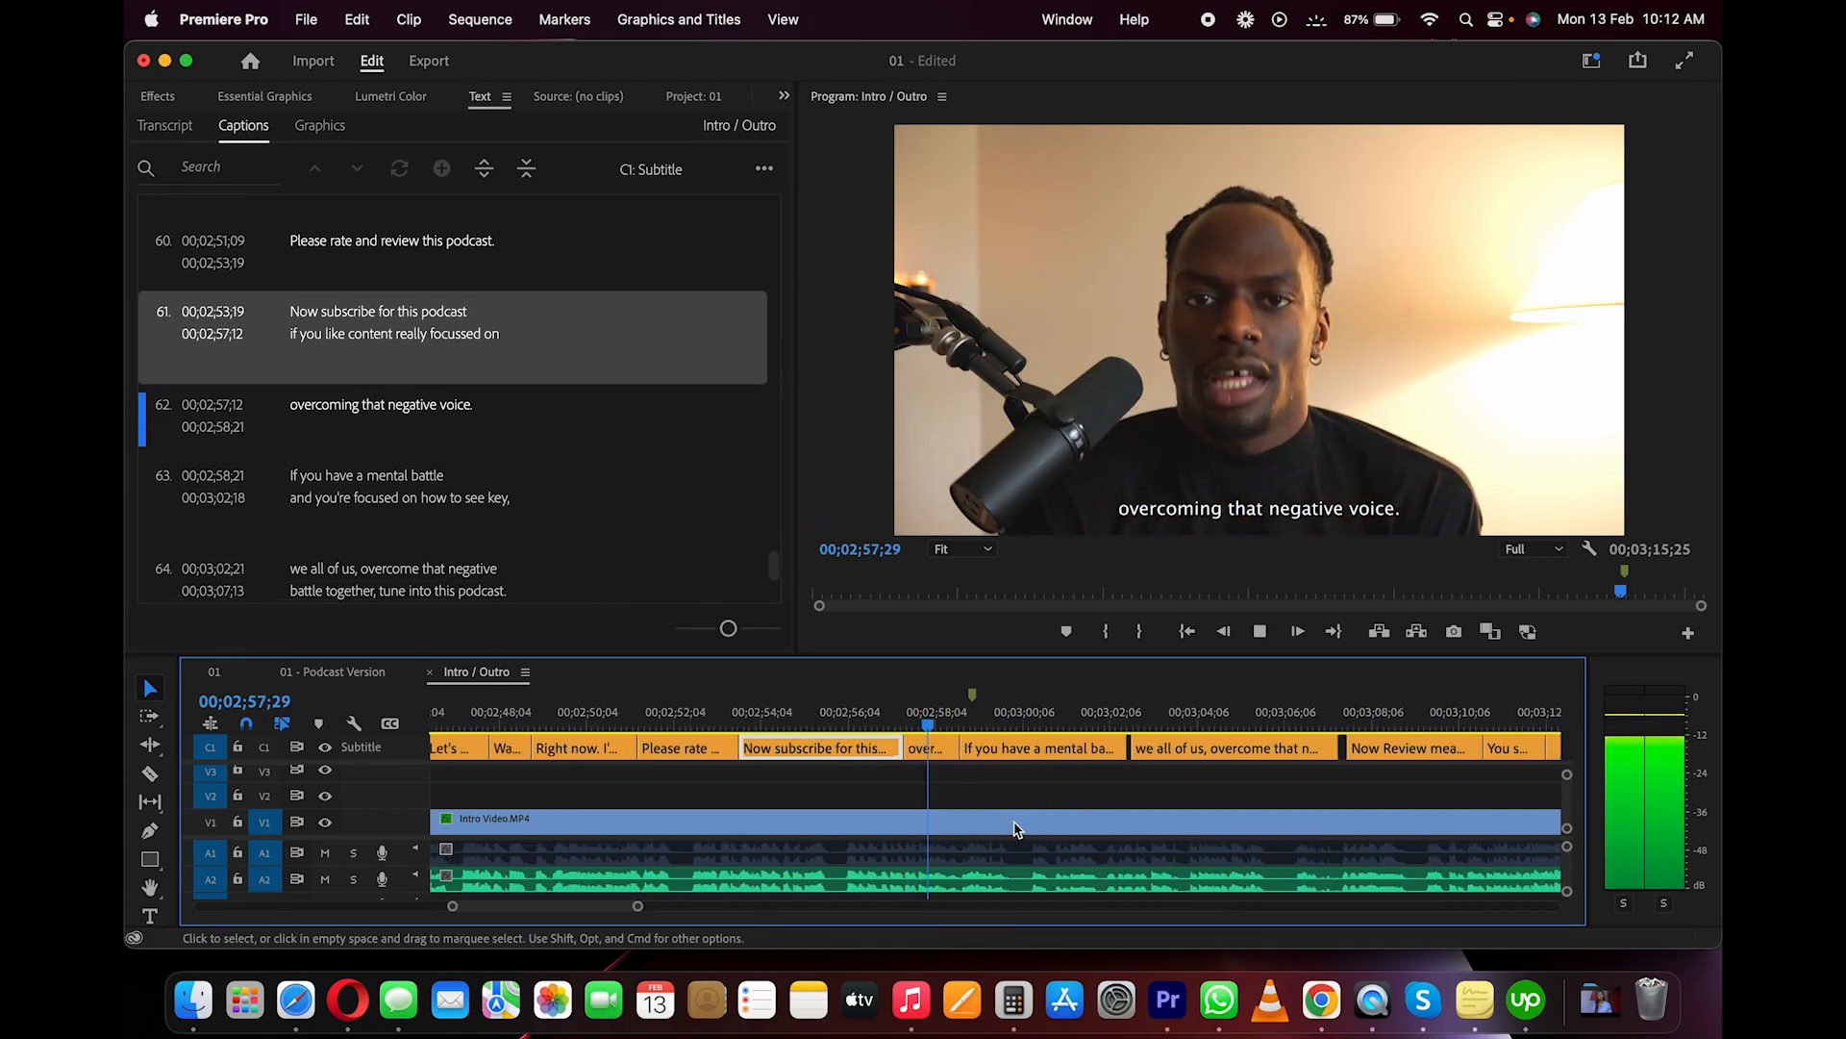
pyautogui.scroll(1, 1022, 817)
pyautogui.click(873, 722)
pyautogui.press('space')
pyautogui.press('space')
pyautogui.doubleClick(447, 406)
pyautogui.moveTo(516, 384); pyautogui.dragTo(457, 383)
pyautogui.write('did she all of us')
pyautogui.press('BackSpace')
pyautogui.press('BackSpace')
pyautogui.press('BackSpace')
pyautogui.press('BackSpace')
pyautogui.press('BackSpace')
pyautogui.press('BackSpace')
pyautogui.press('BackSpace')
pyautogui.press('BackSpace')
pyautogui.press('BackSpace')
pyautogui.press('BackSpace')
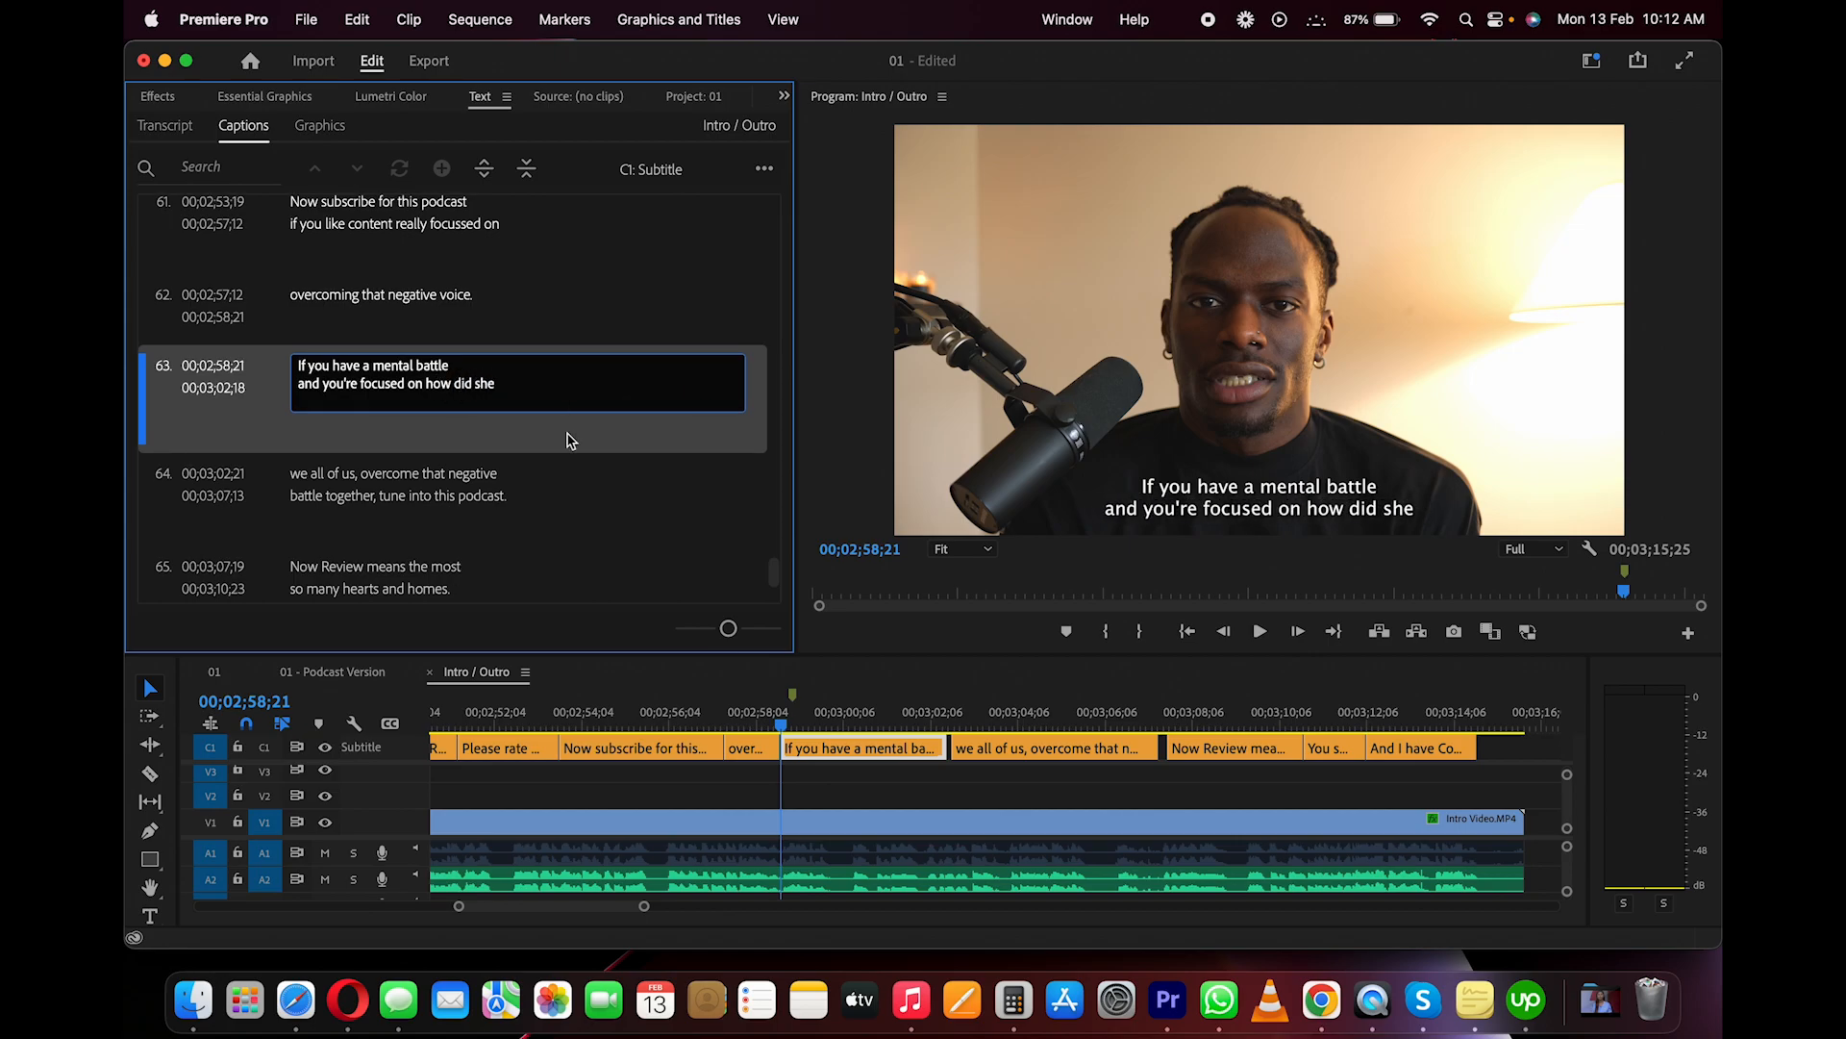
# Play into caption 64 and correct caption 63's second line to "and you're focused on how did he, she, we"
pyautogui.doubleClick(330, 480)
pyautogui.click(854, 721)
pyautogui.press('space')
pyautogui.hscroll(2, 972, 773)
pyautogui.scroll(-1, 985, 770)
pyautogui.press('space')
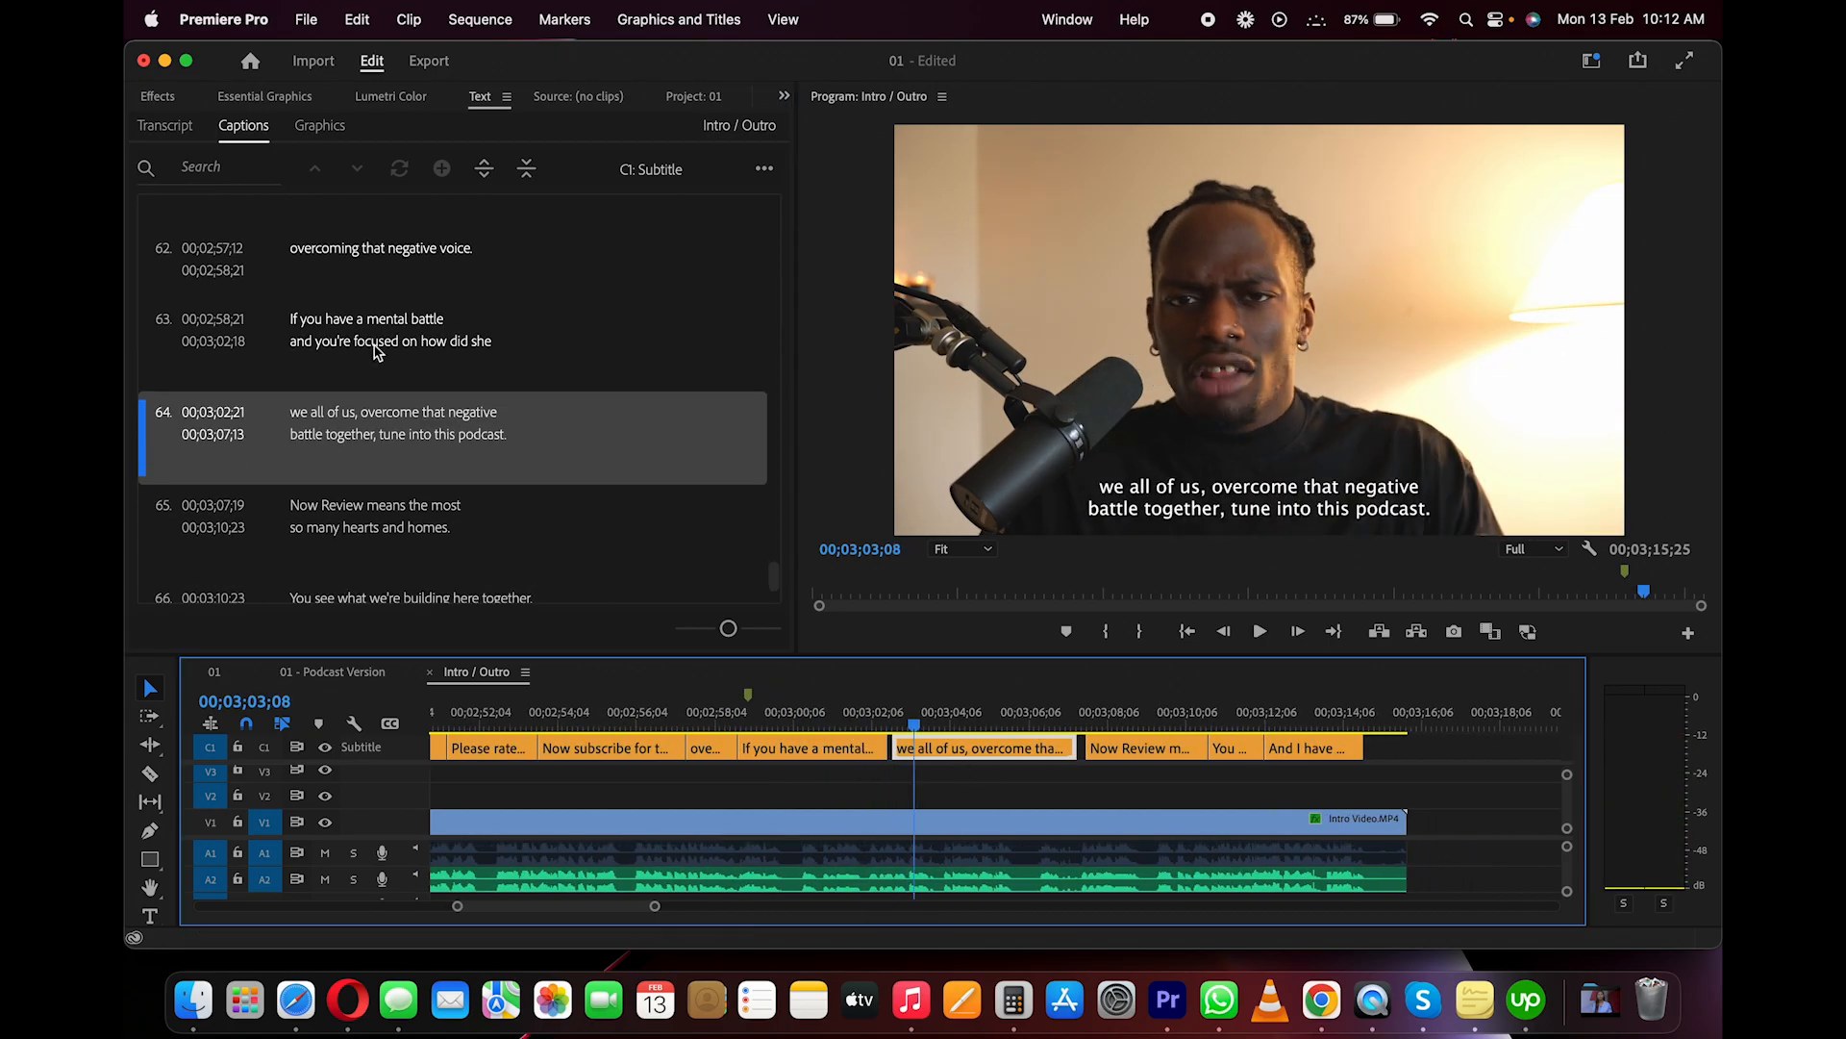
pyautogui.doubleClick(377, 344)
pyautogui.click(475, 339)
pyautogui.write('he,')
# Play and replay into caption 65, and correct its first line to "Rate and Review means the most"
pyautogui.click(897, 724)
pyautogui.click(877, 724)
pyautogui.press('space')
pyautogui.scroll(-1, 995, 773)
pyautogui.scroll(1, 1010, 768)
pyautogui.hscroll(1, 1037, 768)
pyautogui.scroll(3, 1058, 768)
pyautogui.press('space')
pyautogui.click(913, 724)
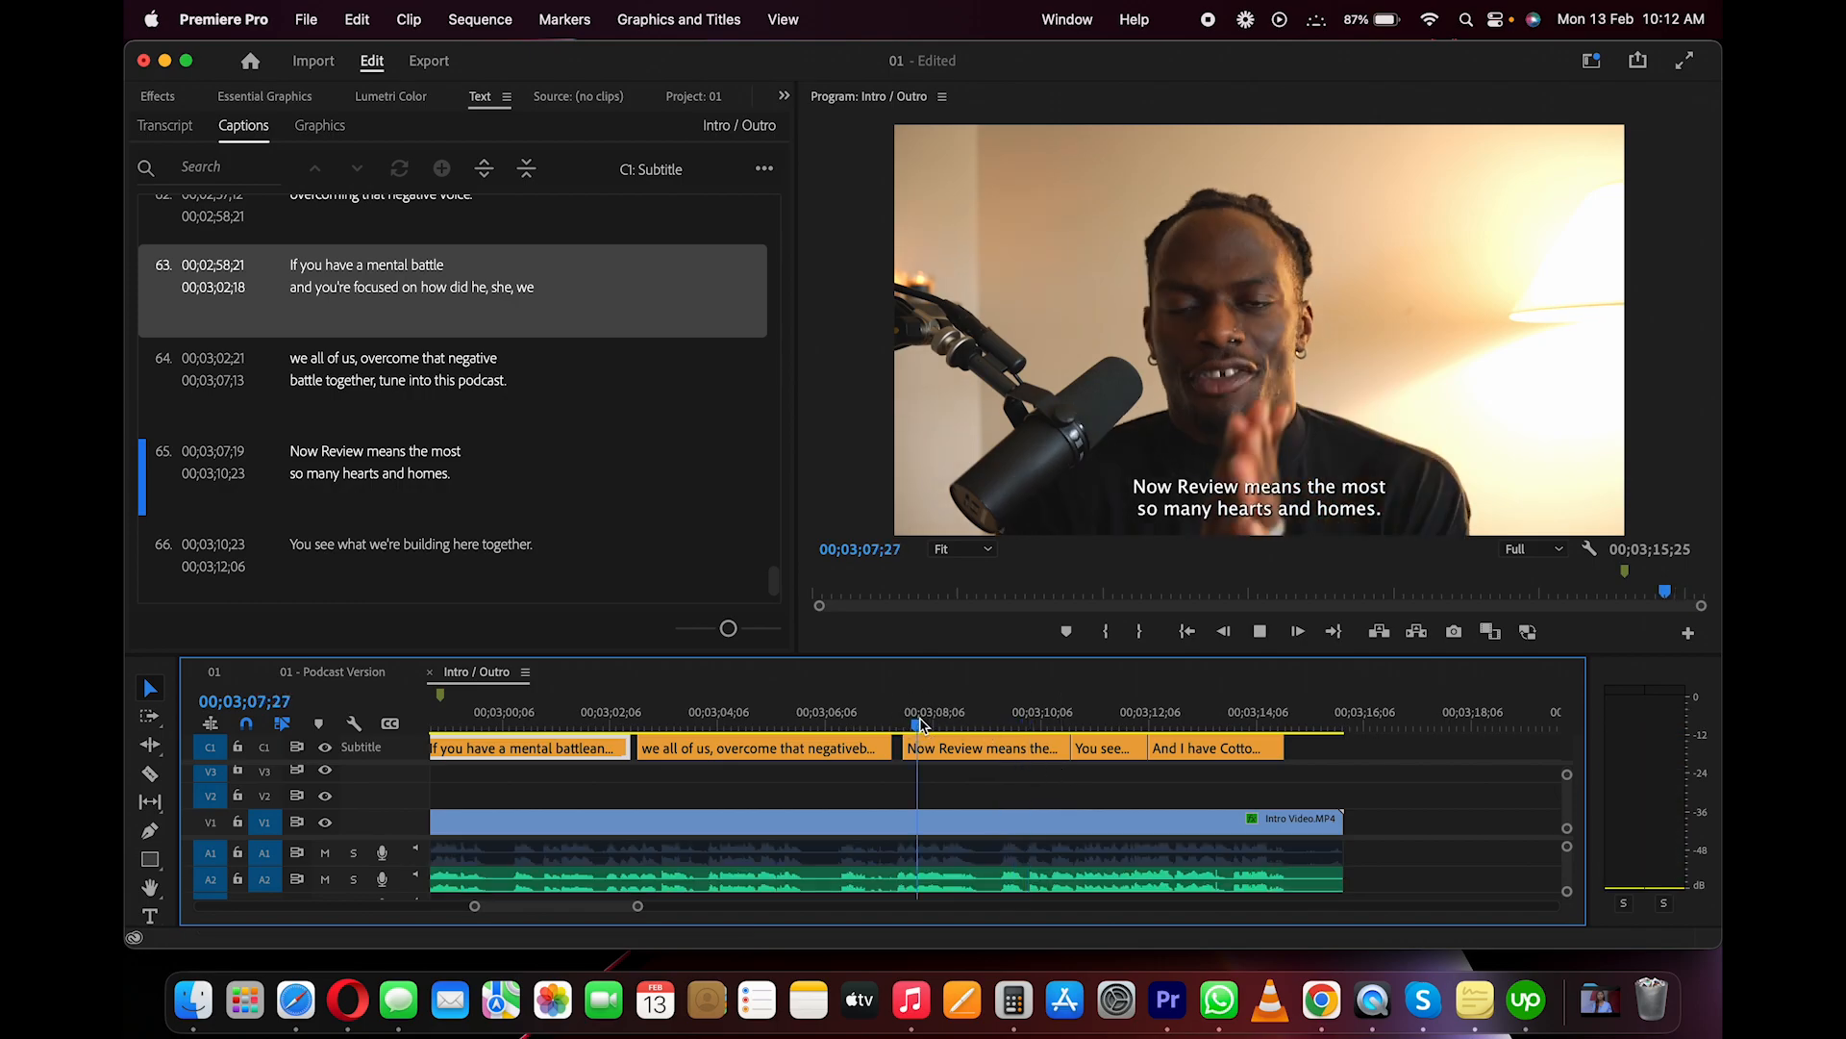
pyautogui.press('space')
pyautogui.press('space')
pyautogui.click(899, 724)
pyautogui.press('space')
pyautogui.press('space')
pyautogui.doubleClick(302, 451)
pyautogui.write('Rate and')
# Play the remaining captions from caption 65 through to the end of the sequence to check them against the speech
pyautogui.click(996, 746)
pyautogui.press('space')
pyautogui.scroll(-2, 996, 767)
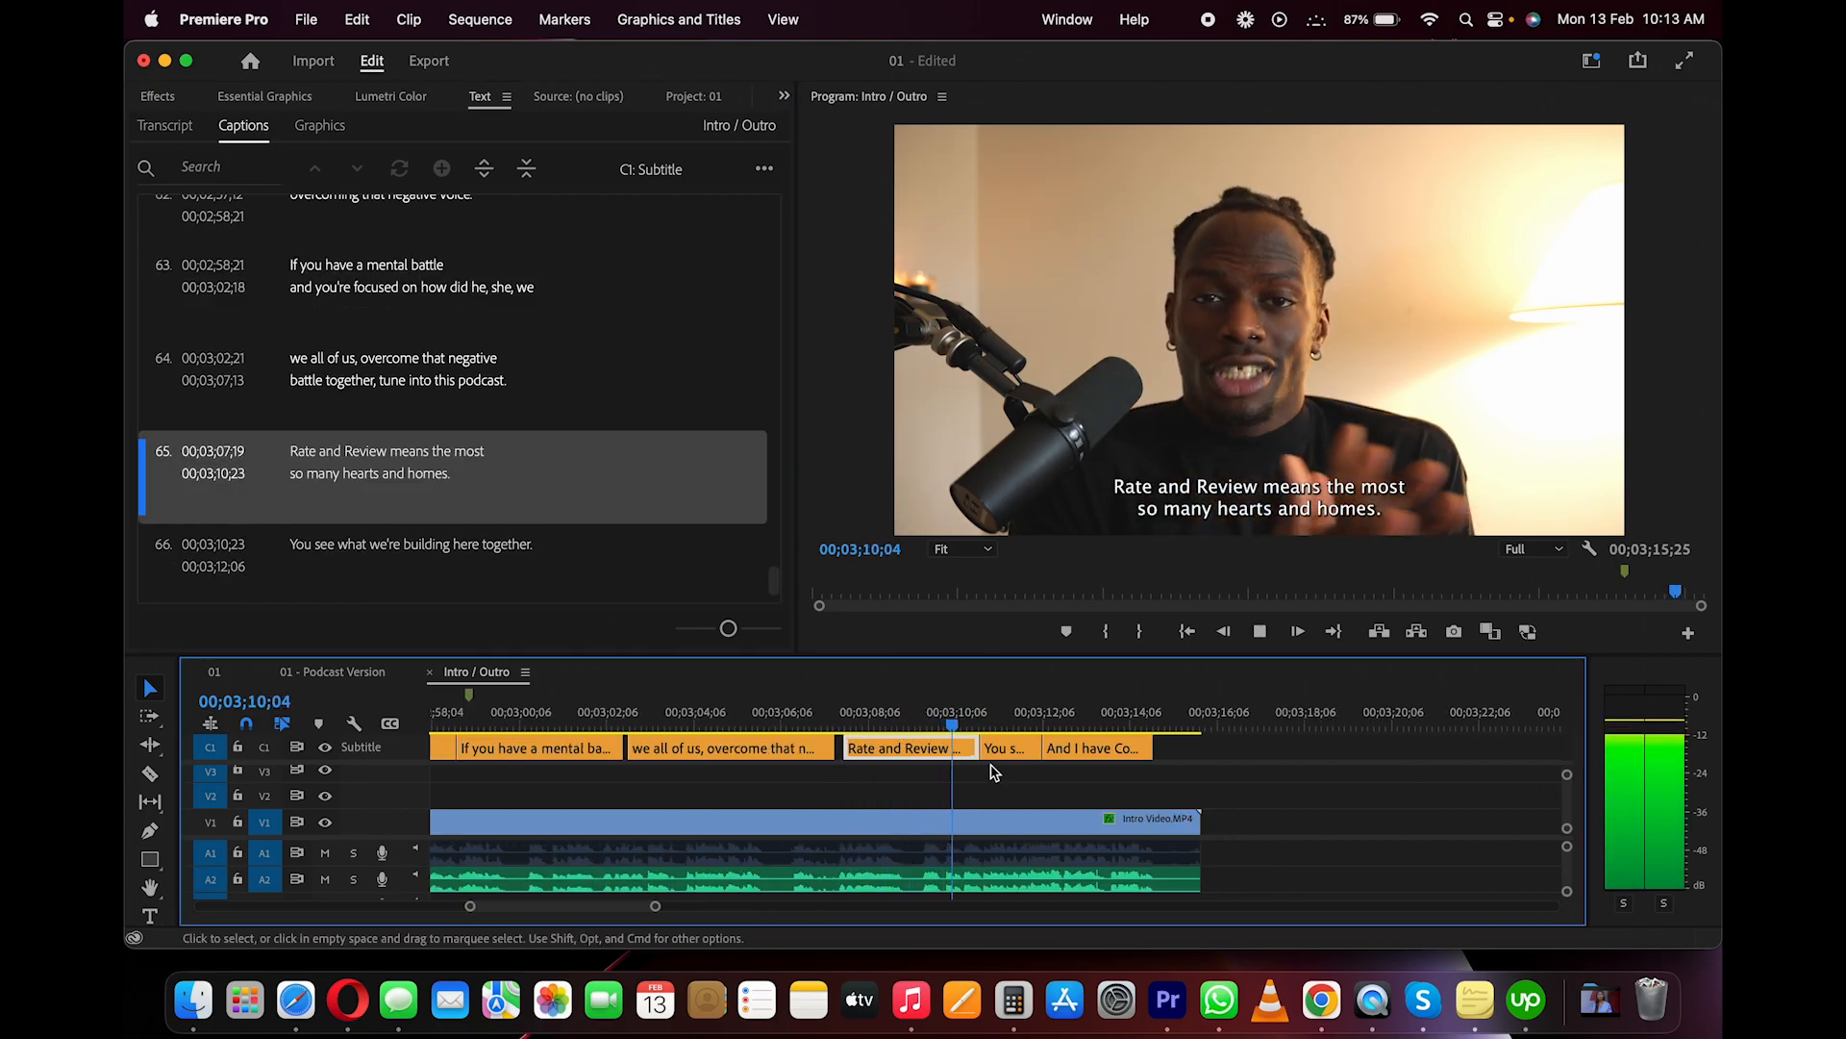
pyautogui.hscroll(1, 1029, 768)
pyautogui.press('space')
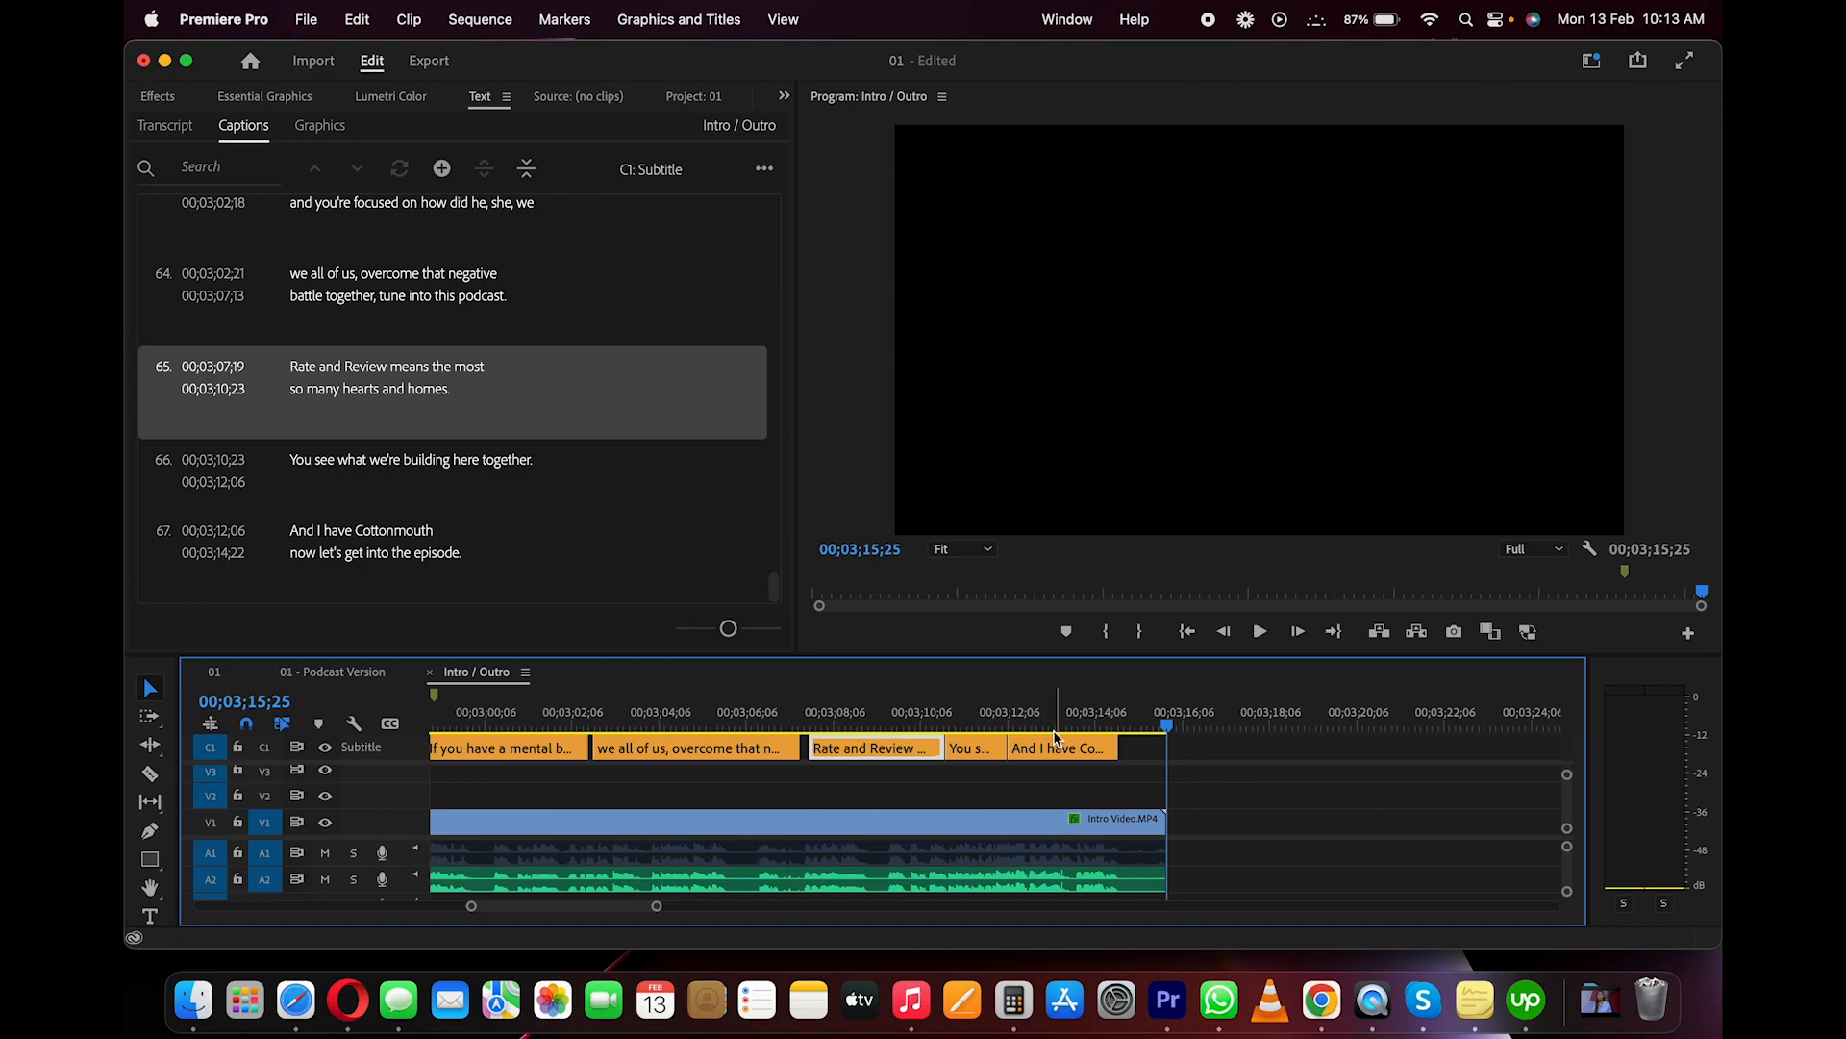
# Return the playhead to caption 3, "Fighting against the world.", near the start of the sequence and select that caption
pyautogui.scroll(-4, 1014, 799)
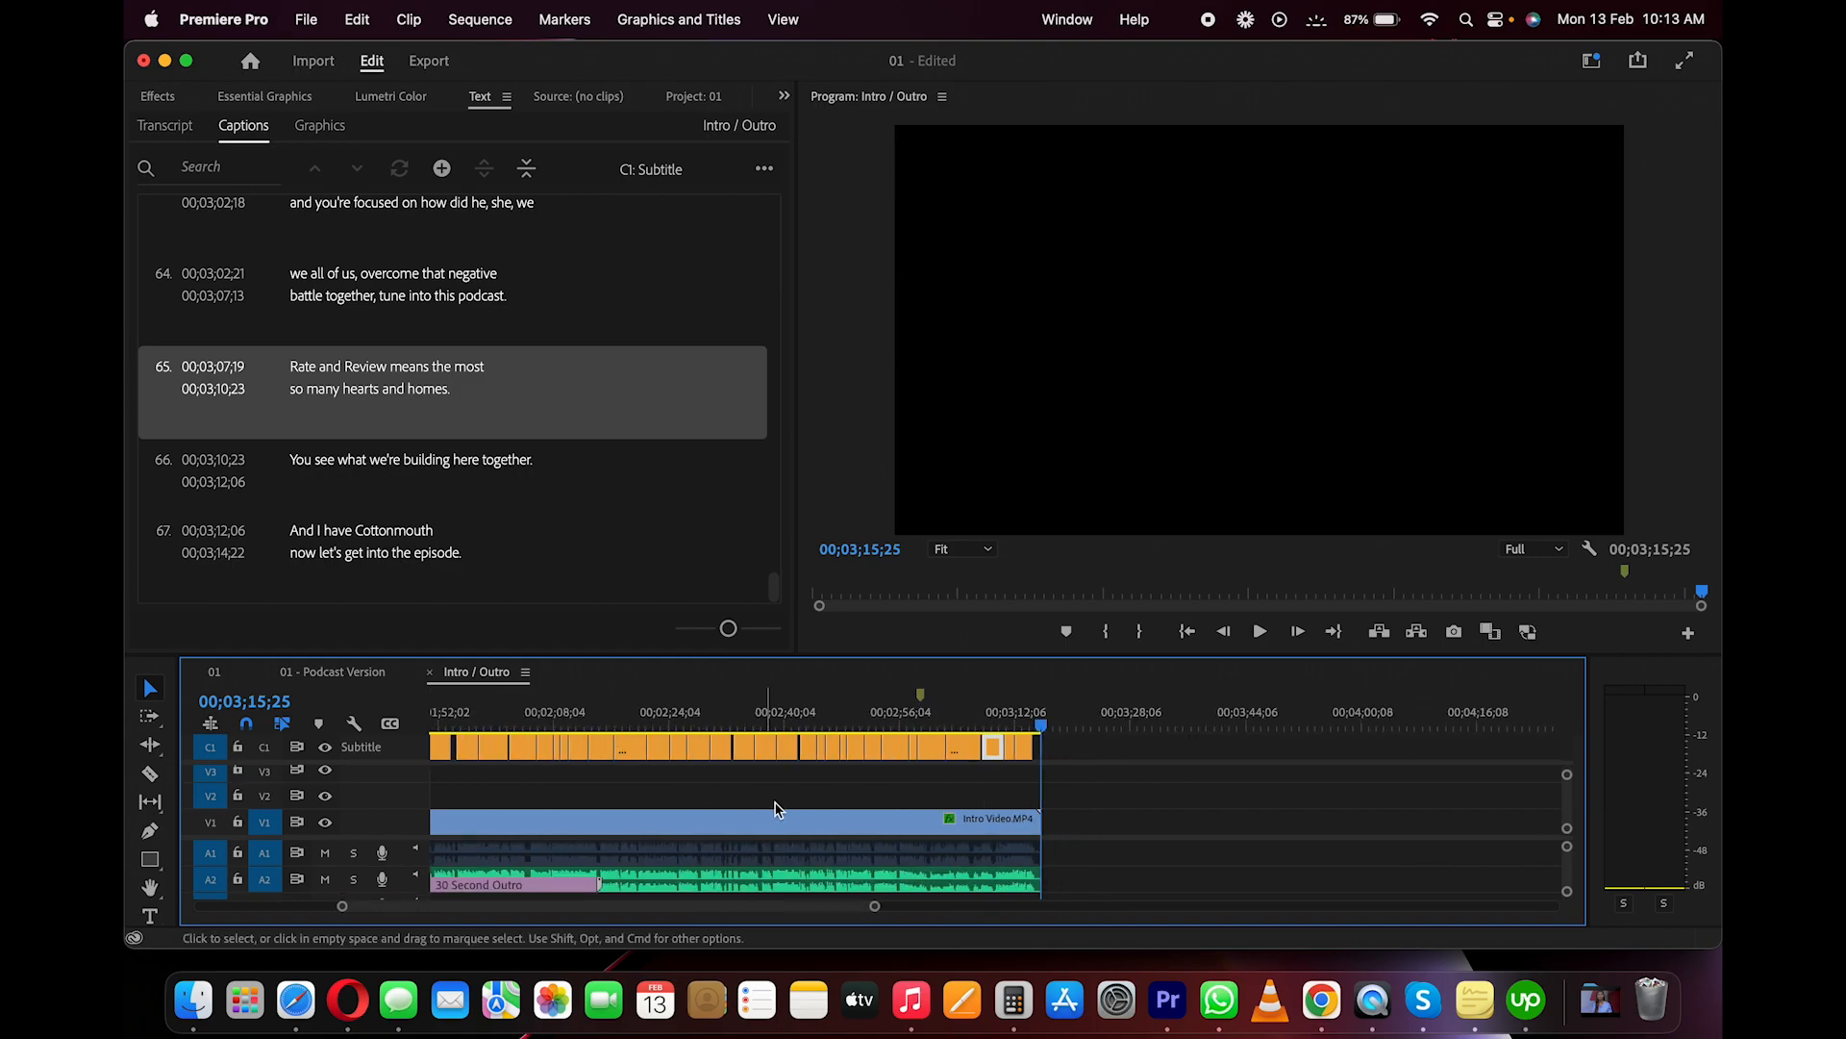
pyautogui.scroll(-4, 731, 810)
pyautogui.scroll(-3, 712, 811)
pyautogui.scroll(1, 717, 807)
pyautogui.scroll(-1, 615, 793)
pyautogui.click(450, 720)
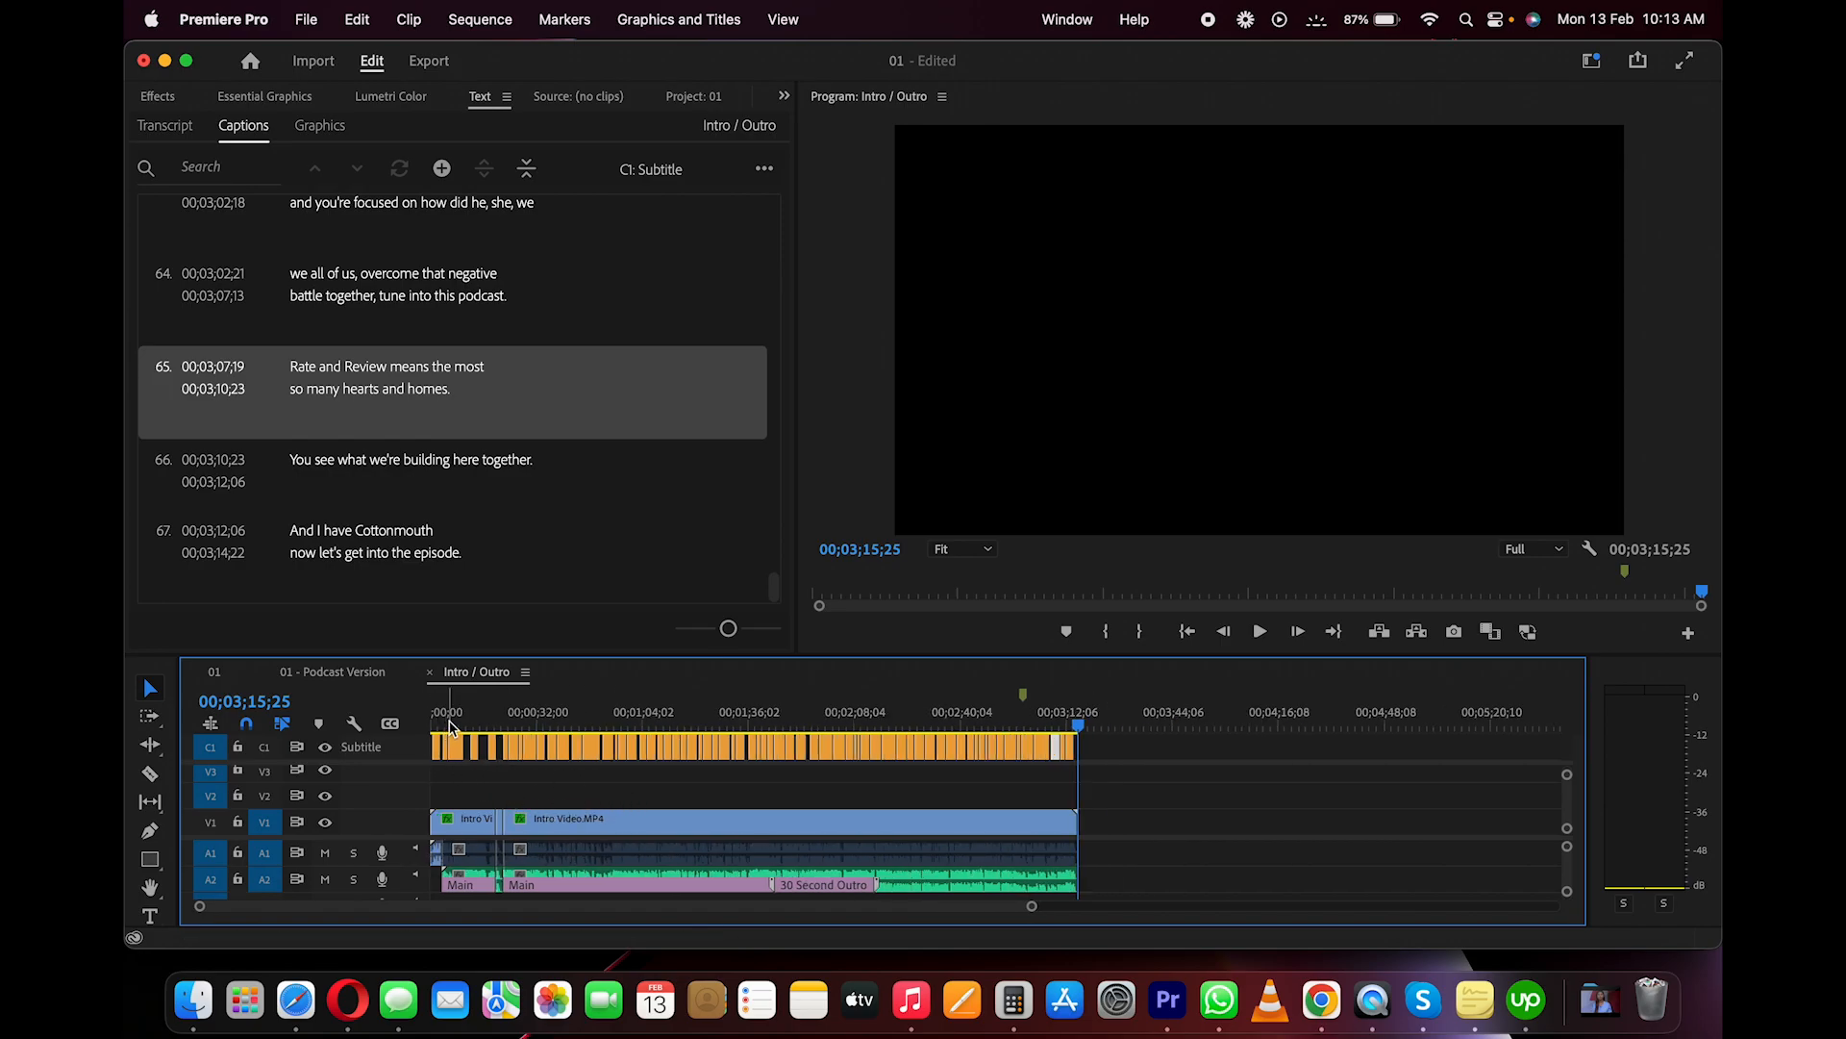
pyautogui.press('space')
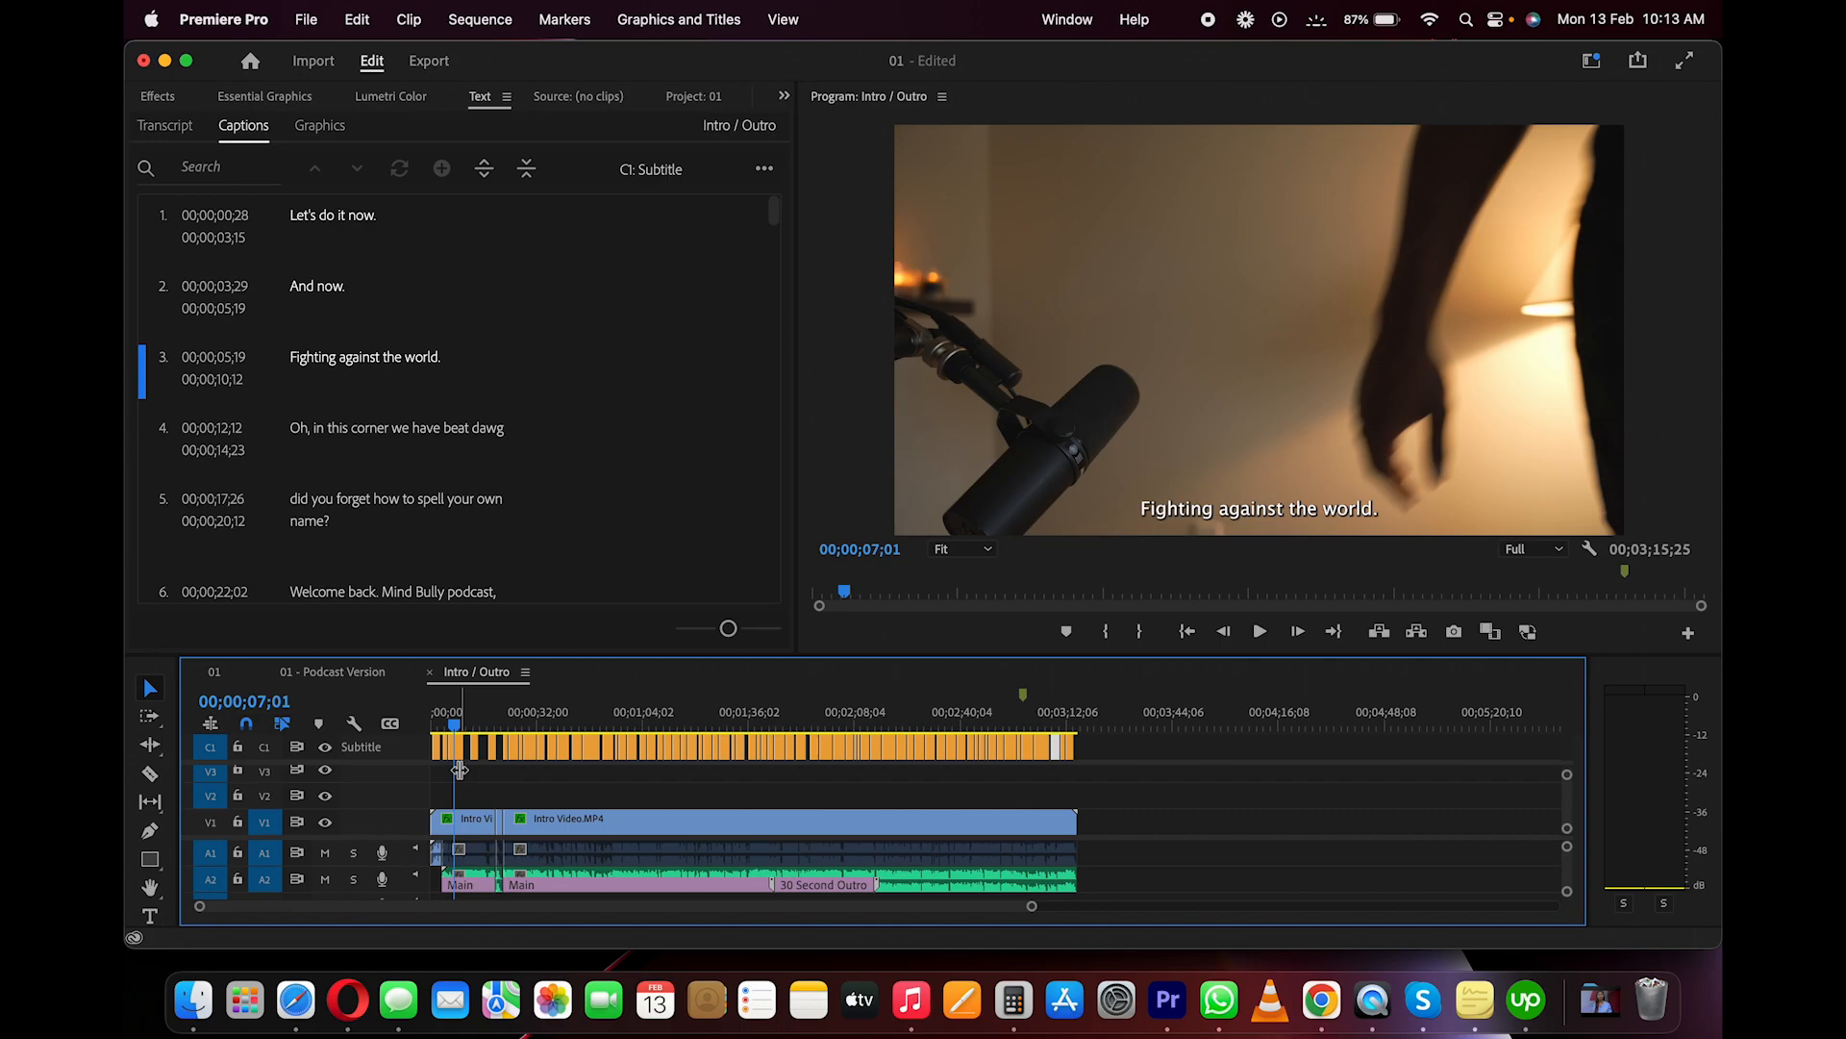
pyautogui.scroll(5, 471, 778)
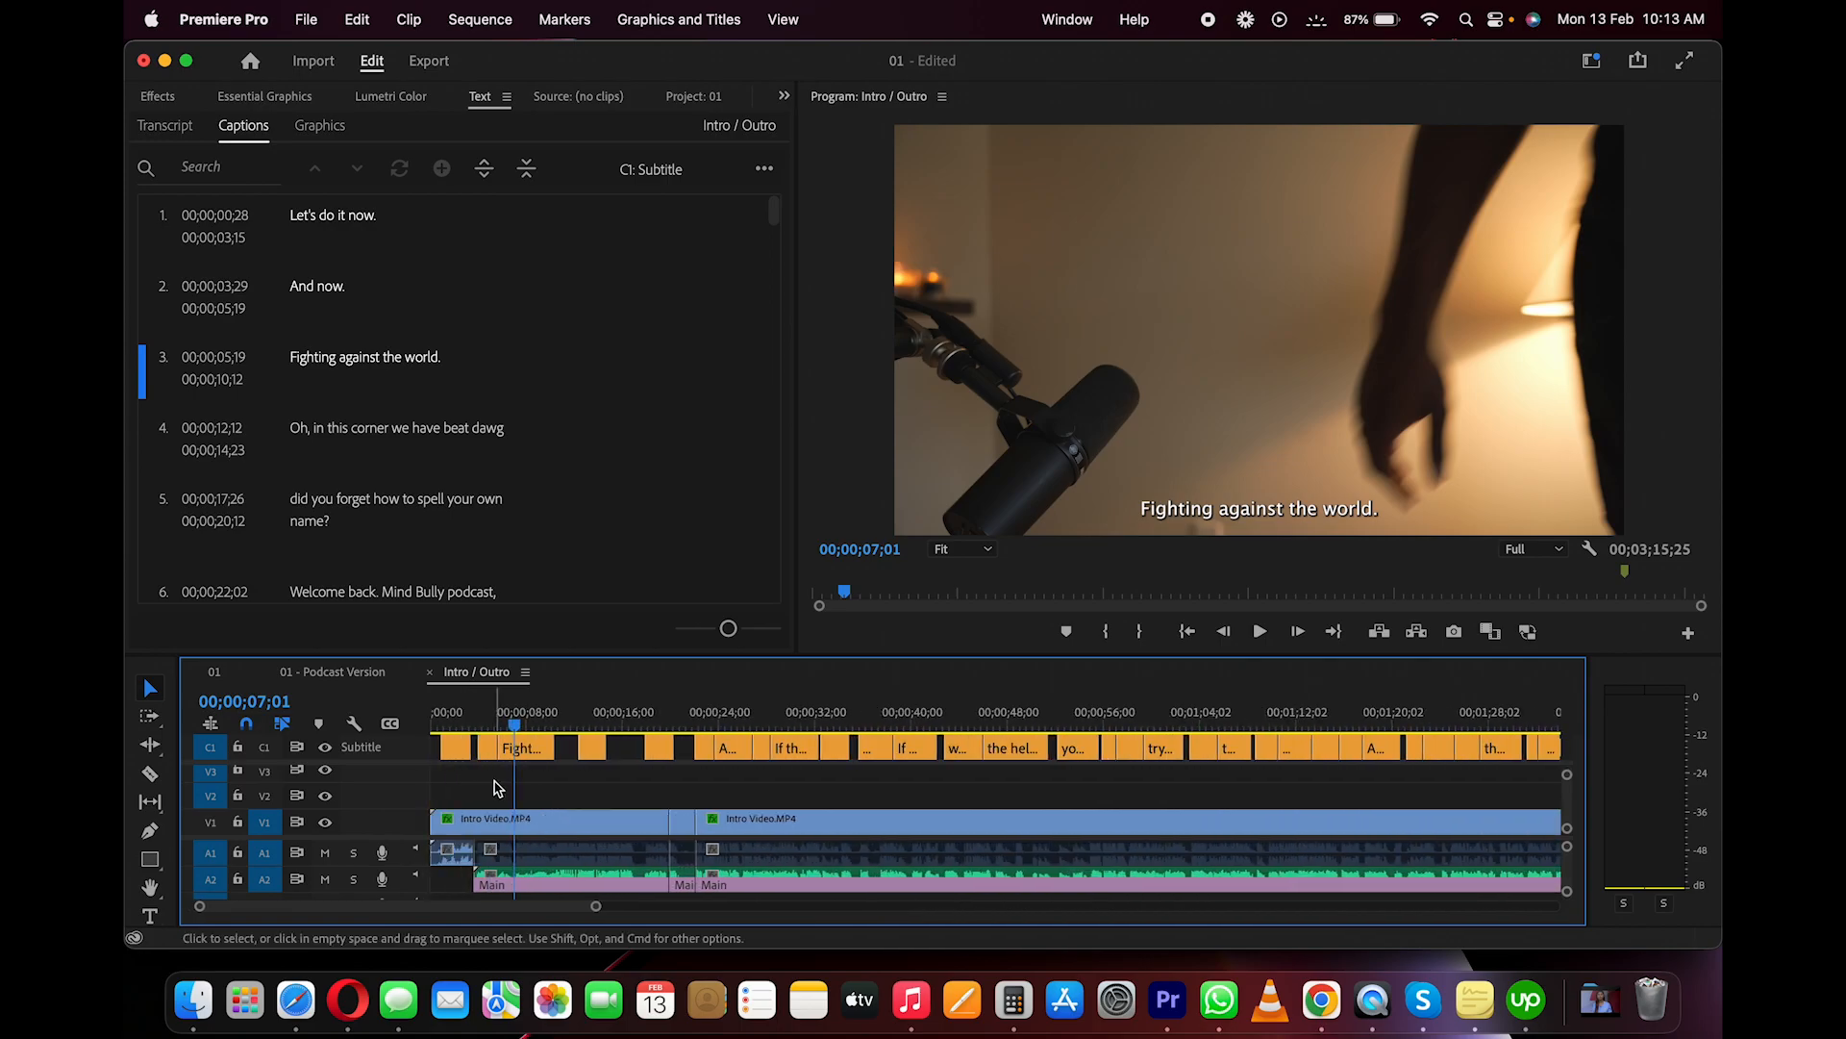
pyautogui.scroll(2, 494, 788)
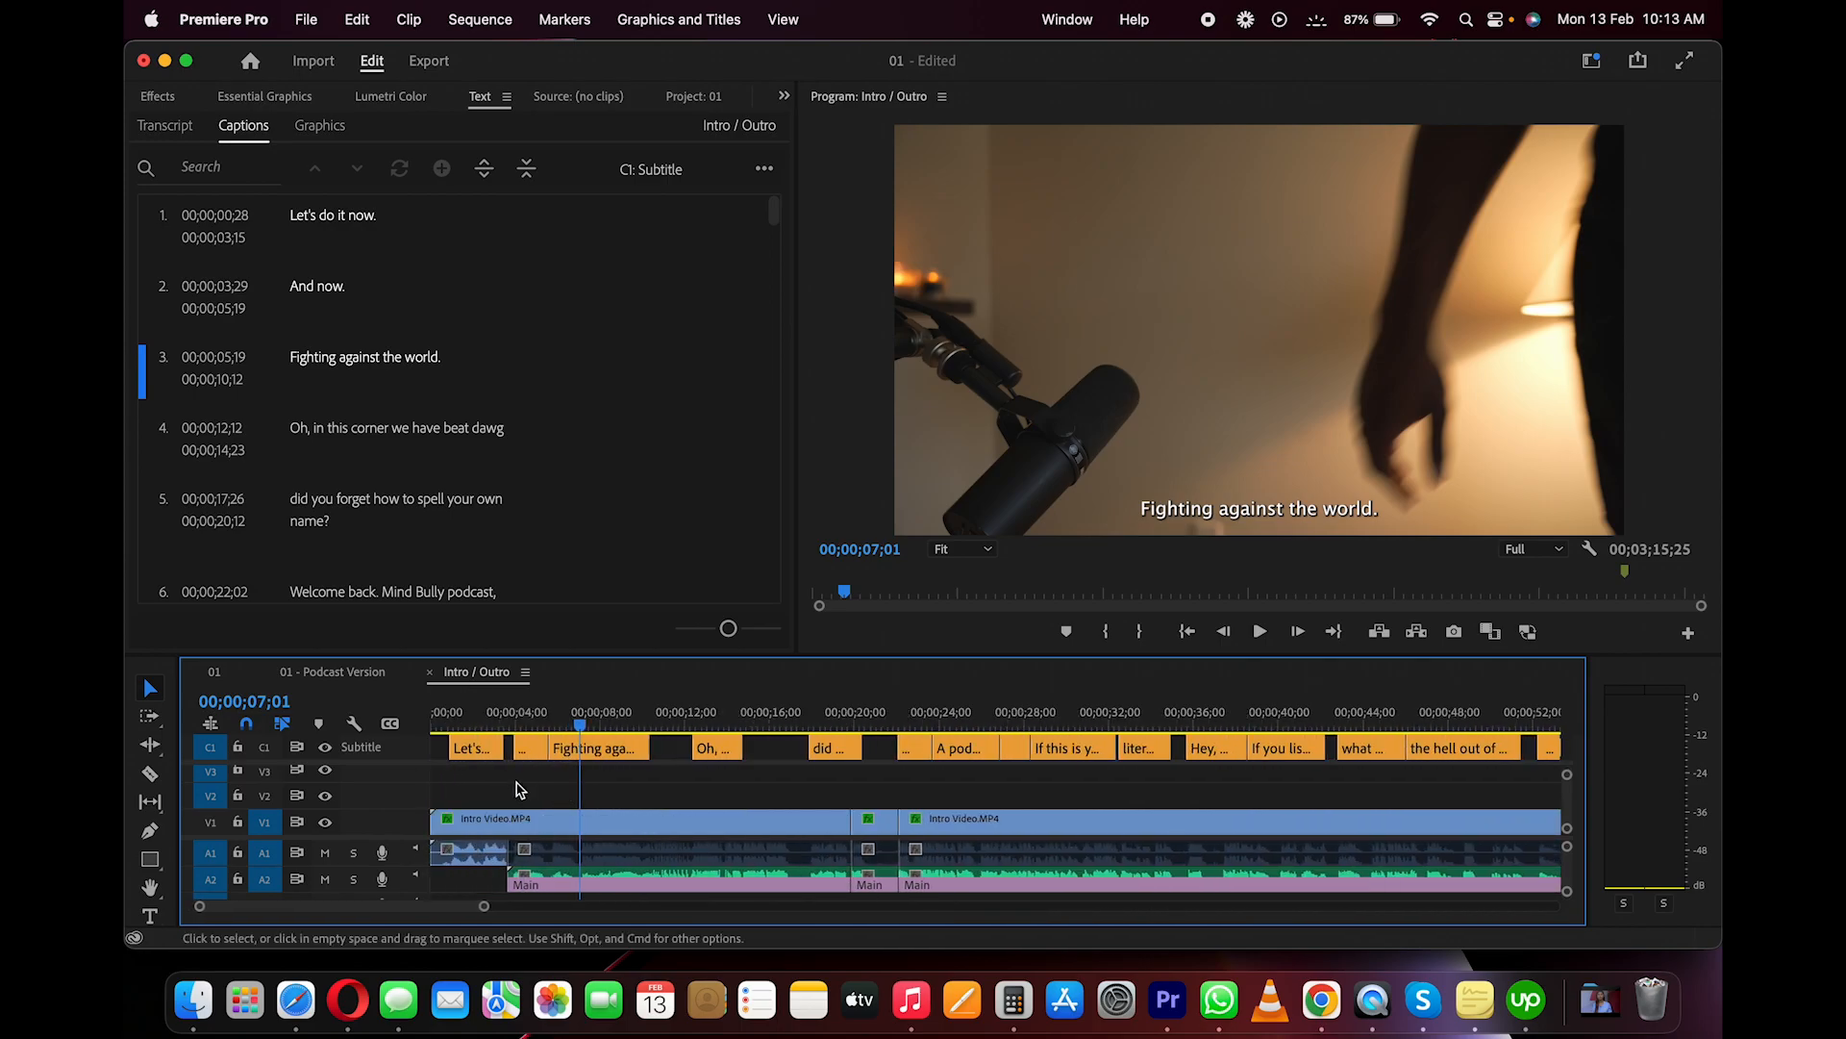
pyautogui.click(598, 756)
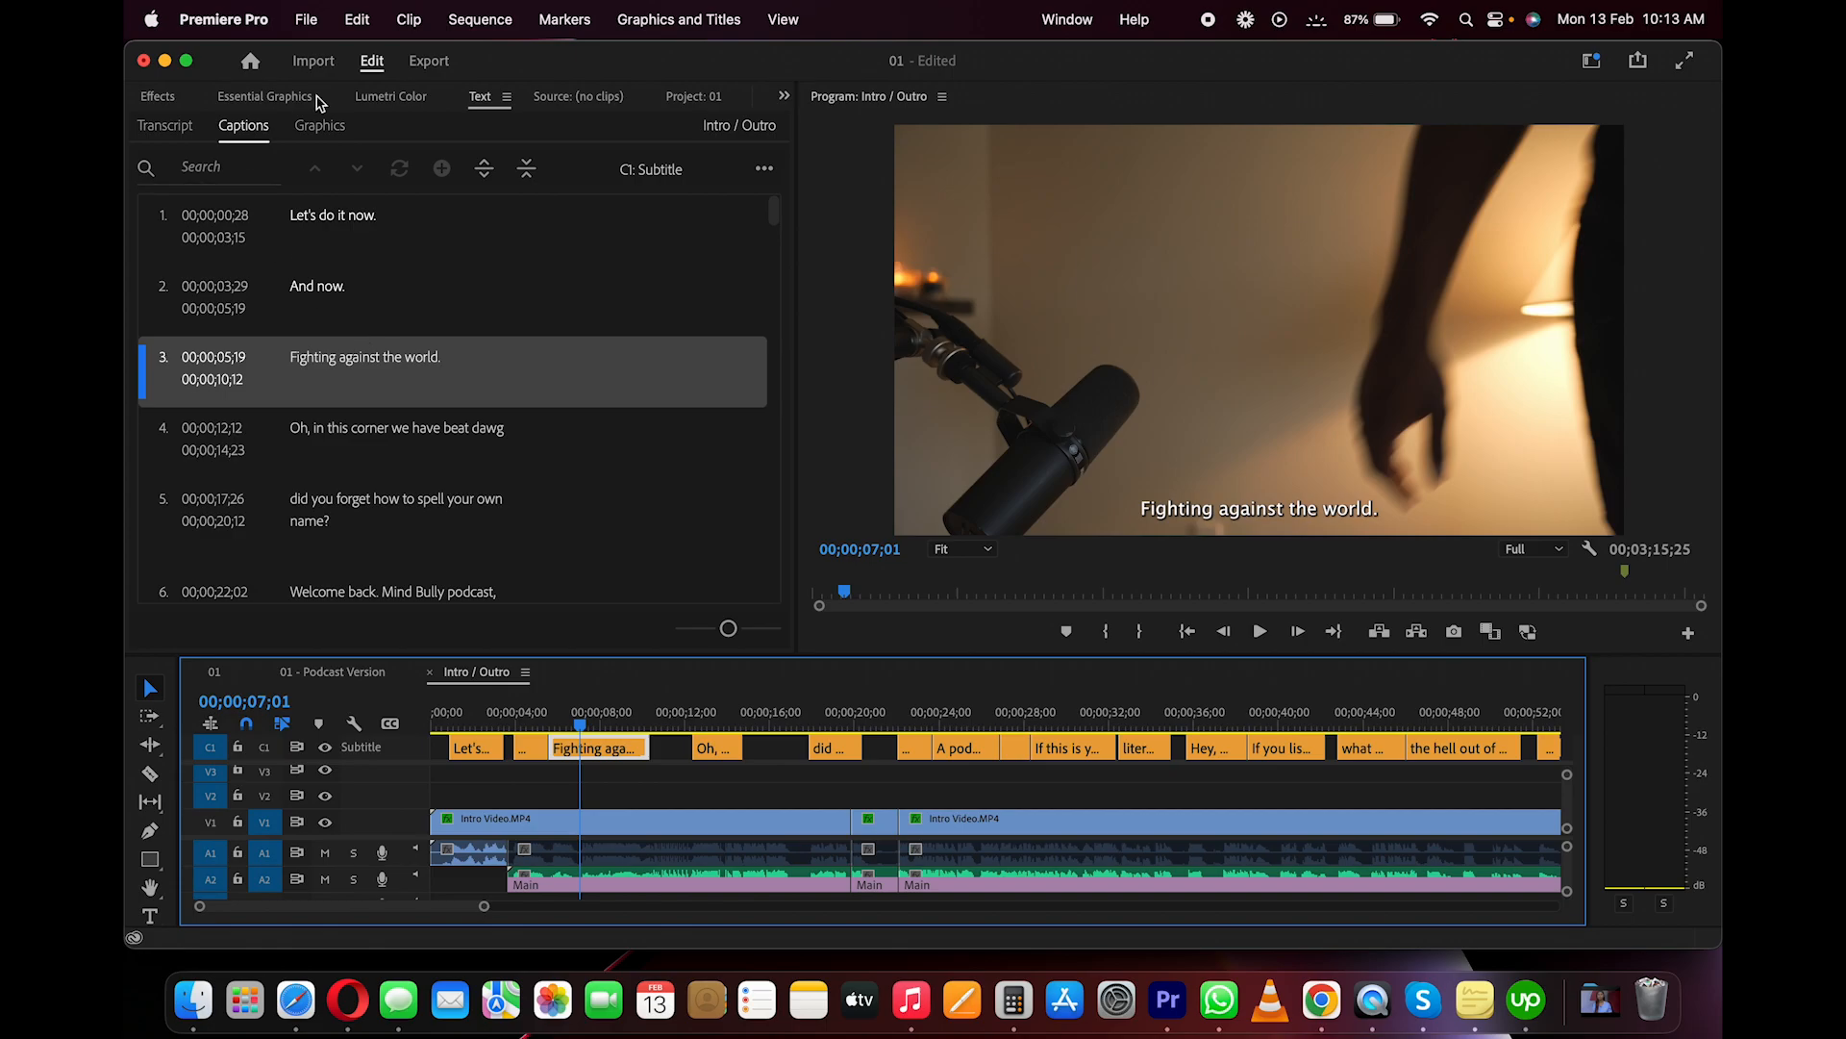
# Set the selected caption's font to Roboto Bold in its Essential Graphics properties
pyautogui.click(270, 97)
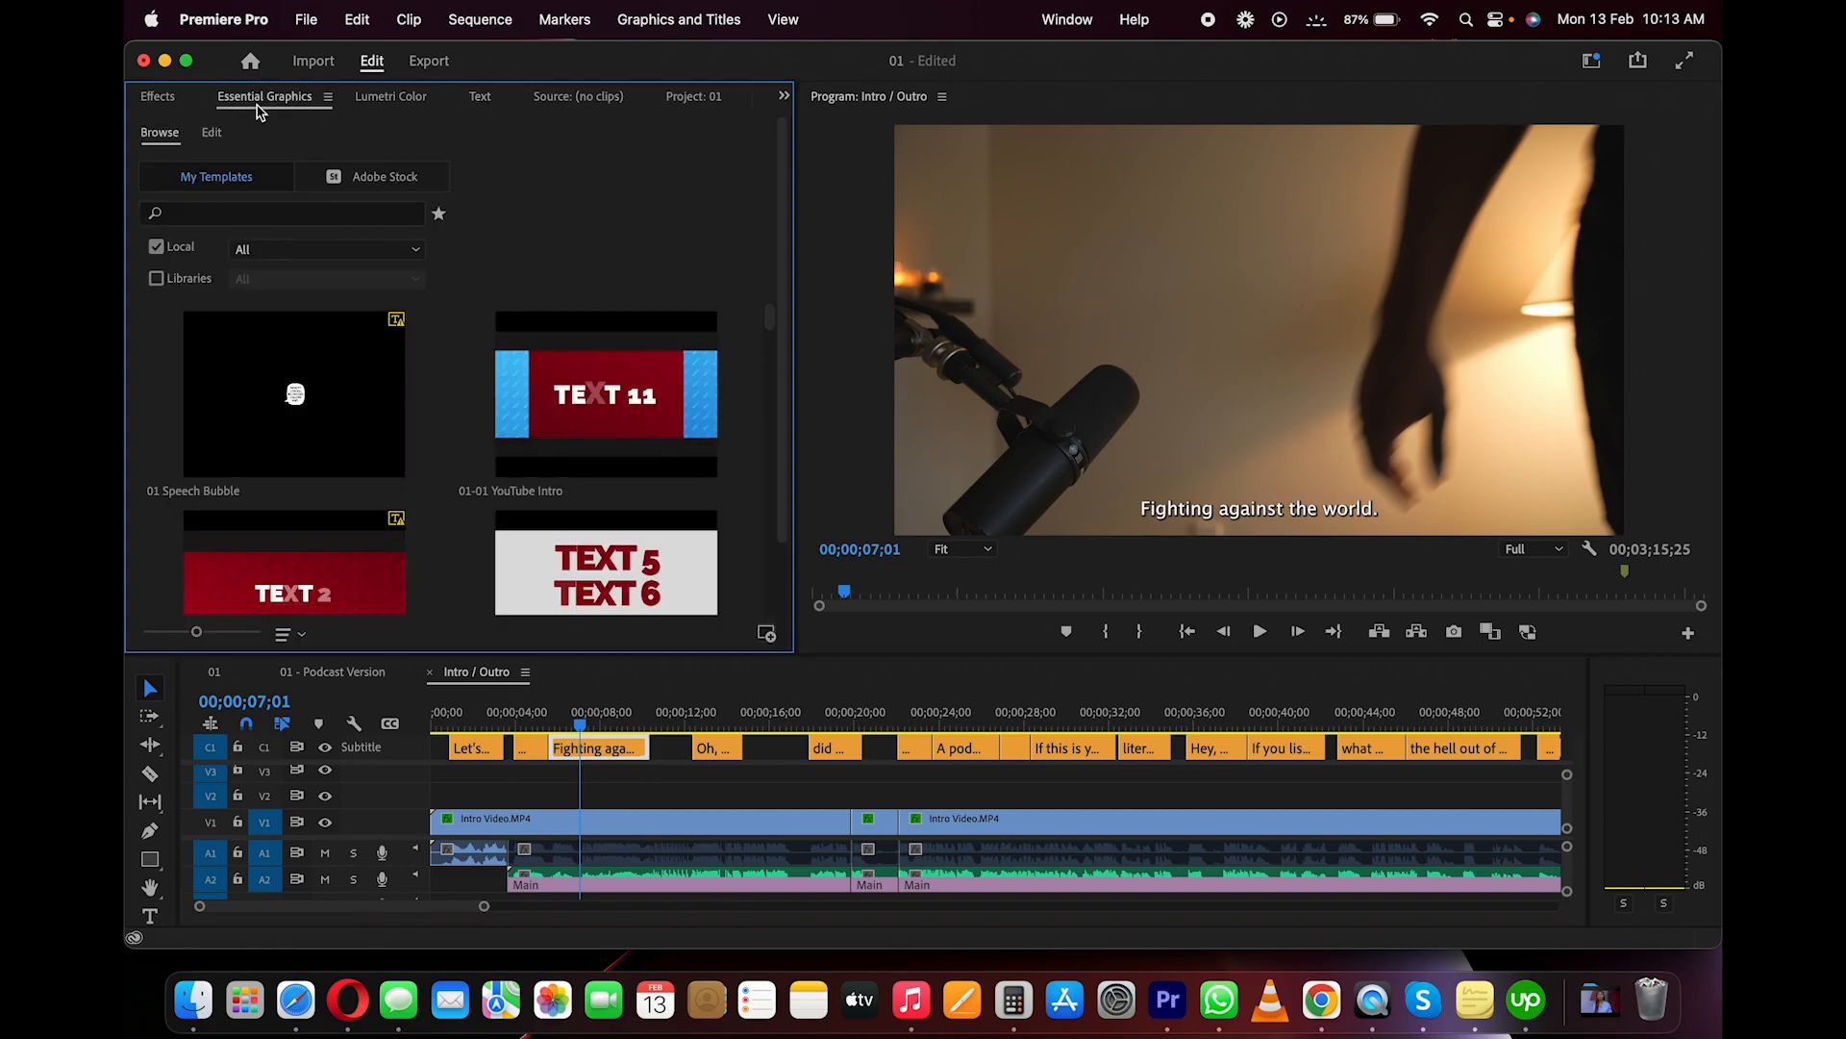
pyautogui.click(1069, 21)
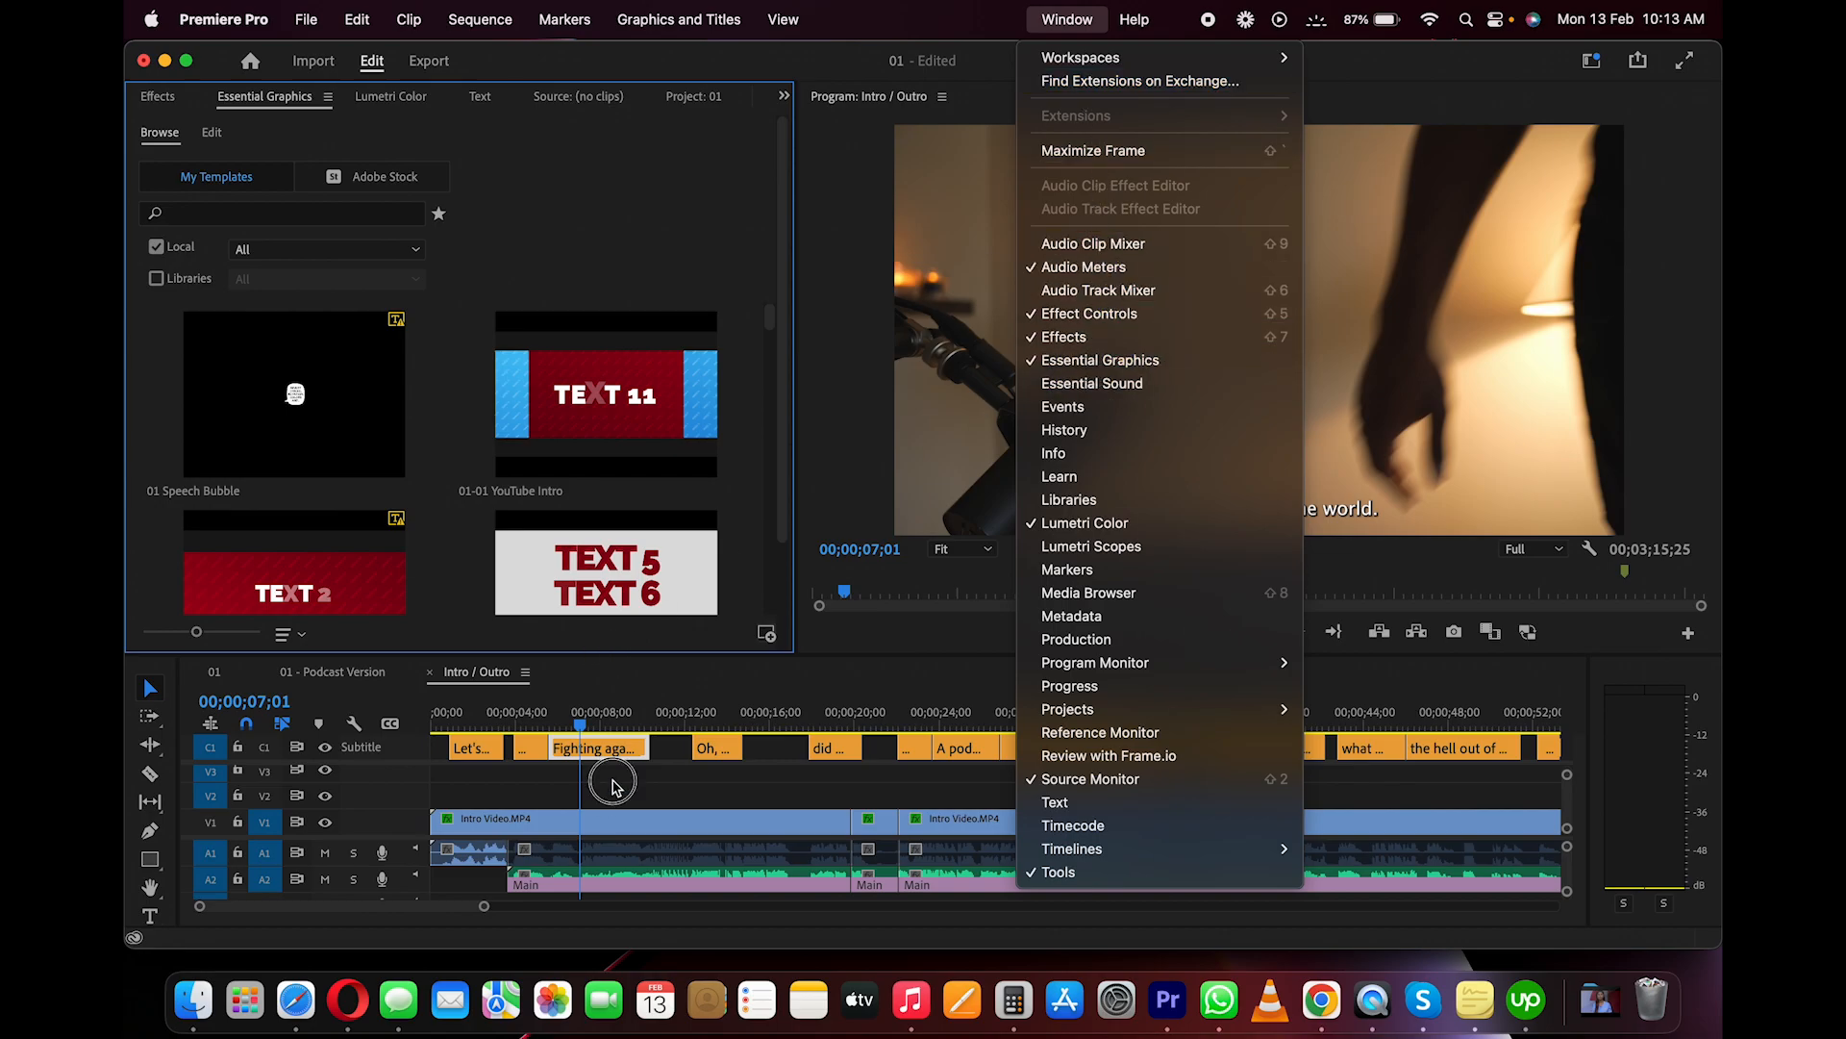
pyautogui.click(601, 769)
pyautogui.click(598, 752)
pyautogui.click(245, 104)
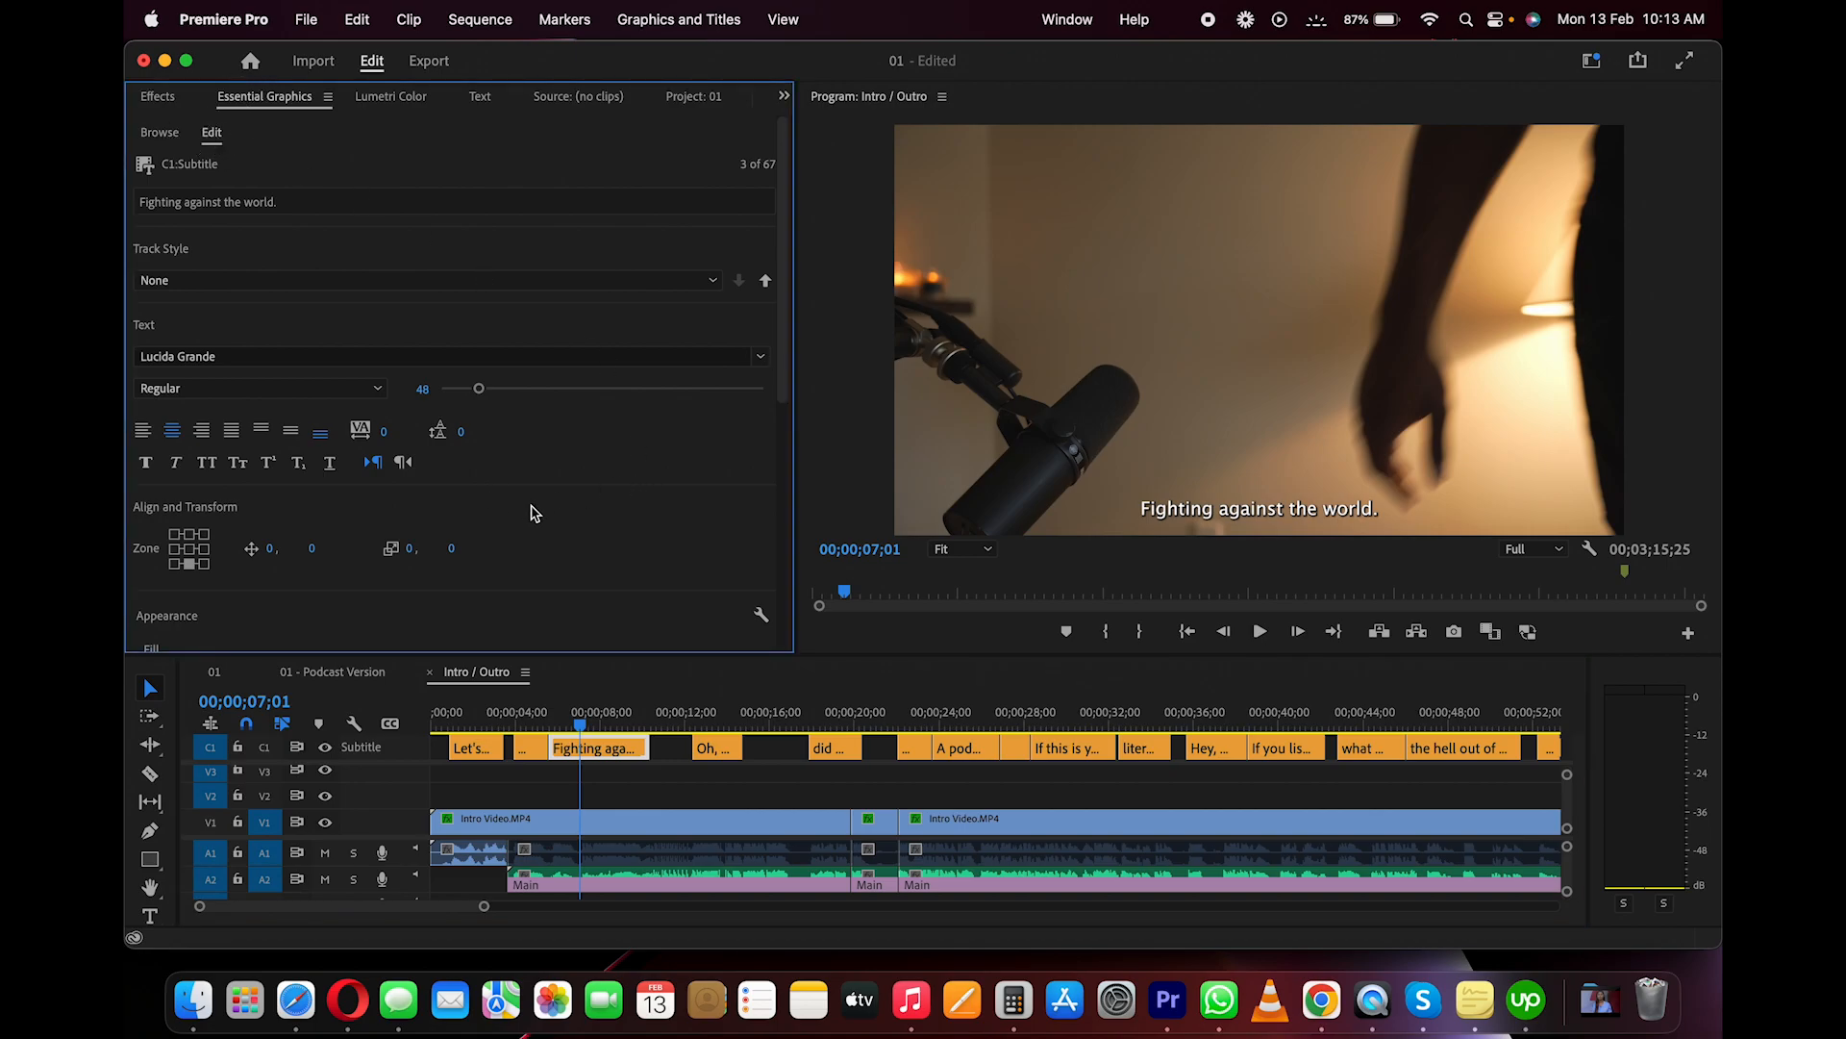
pyautogui.scroll(-2, 535, 514)
pyautogui.click(324, 292)
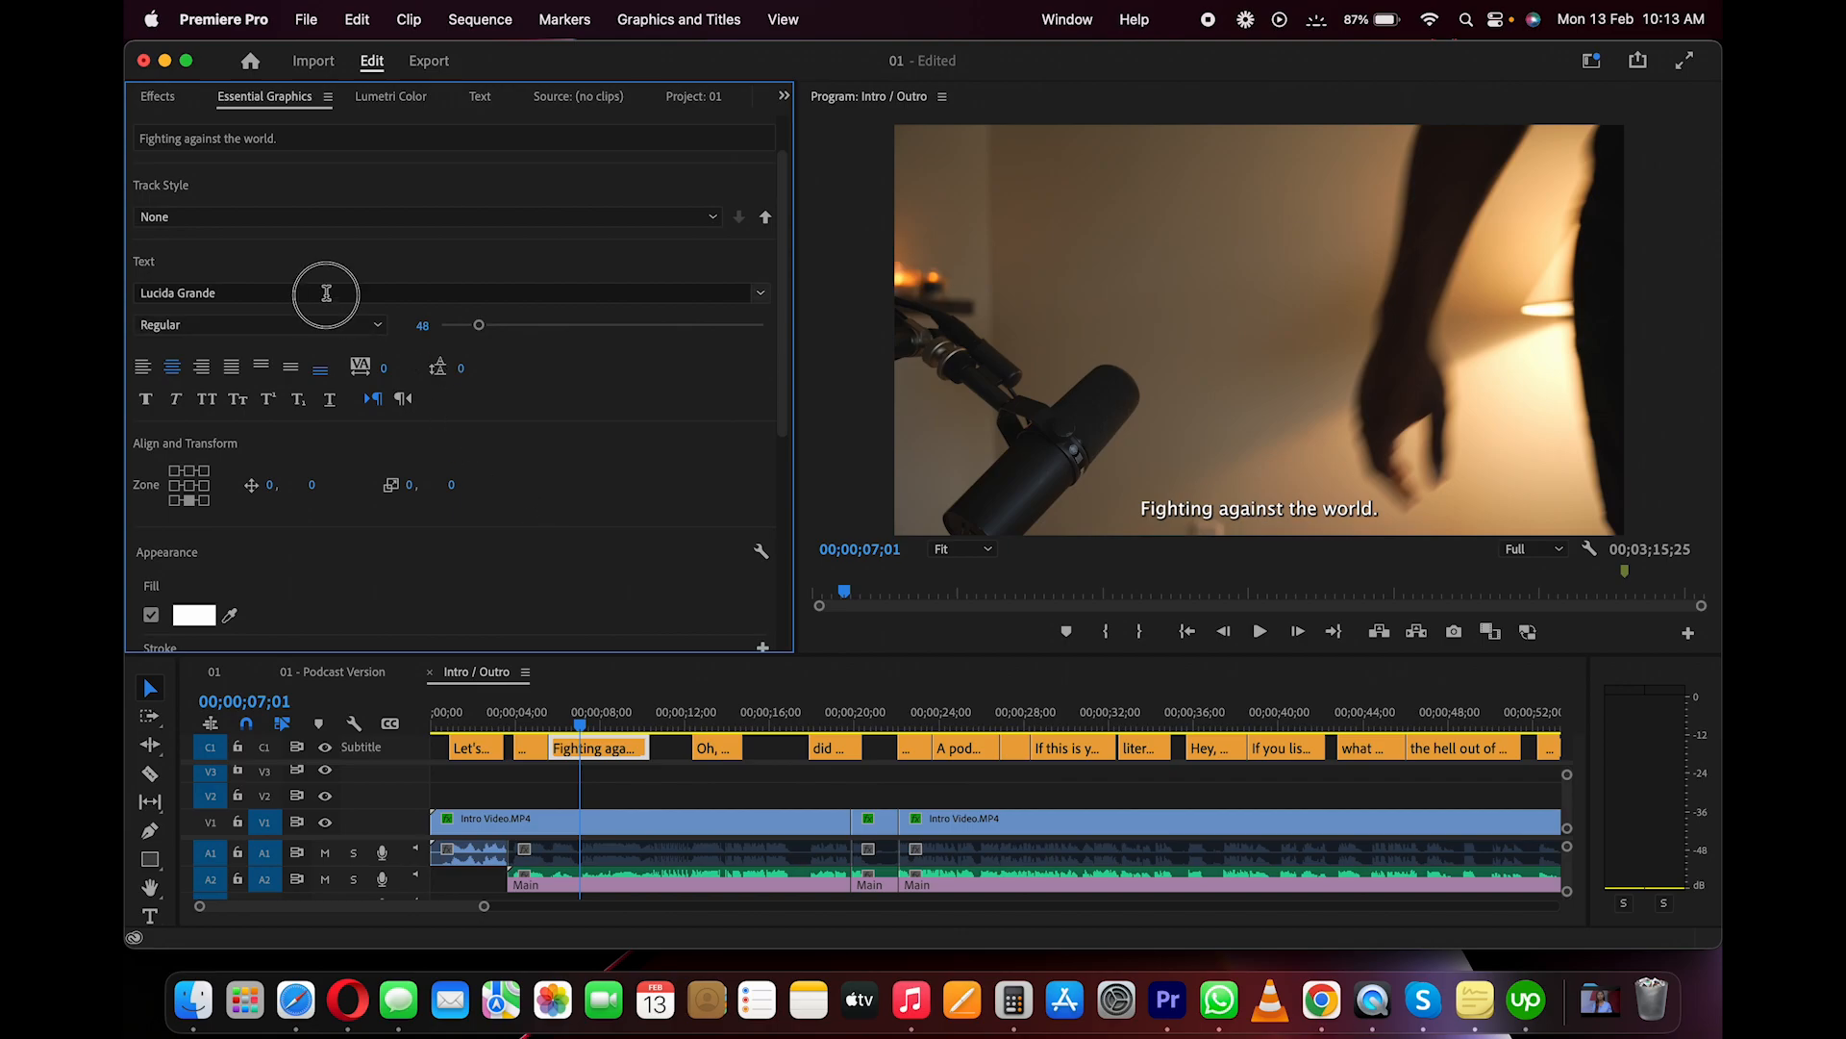
pyautogui.write('robot')
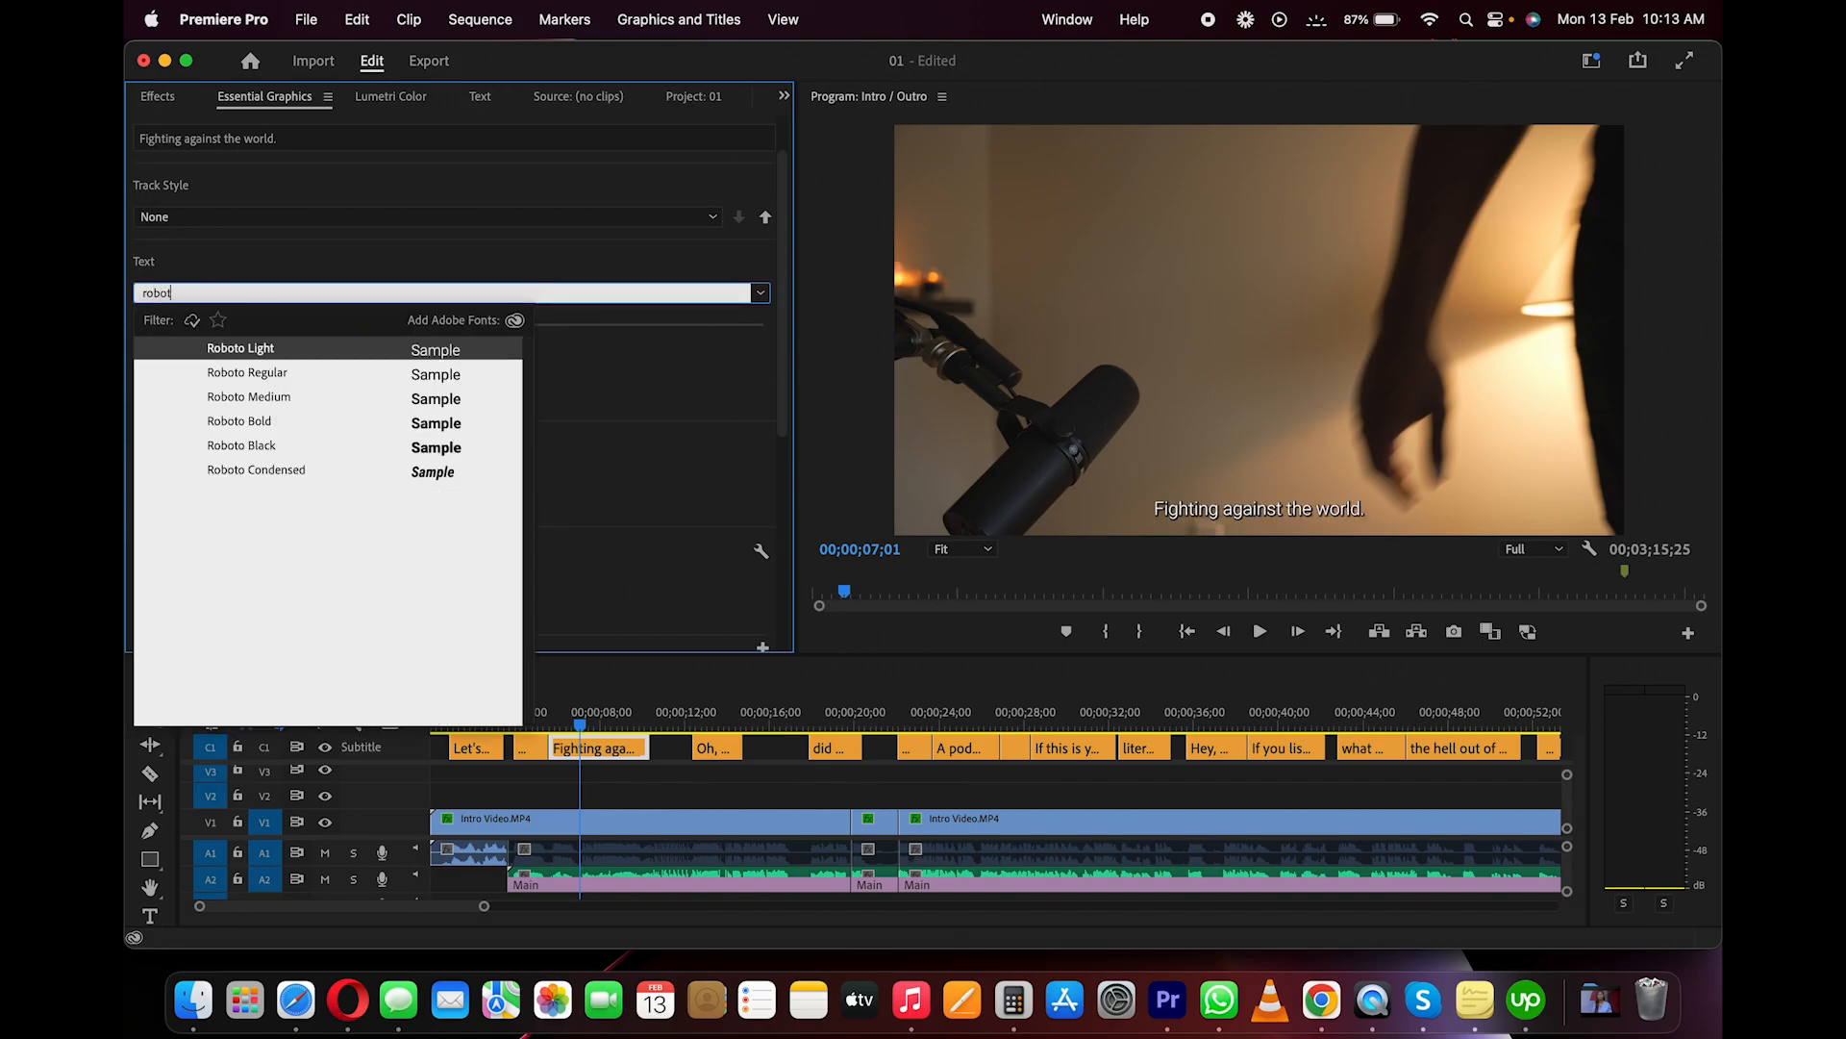
pyautogui.click(251, 424)
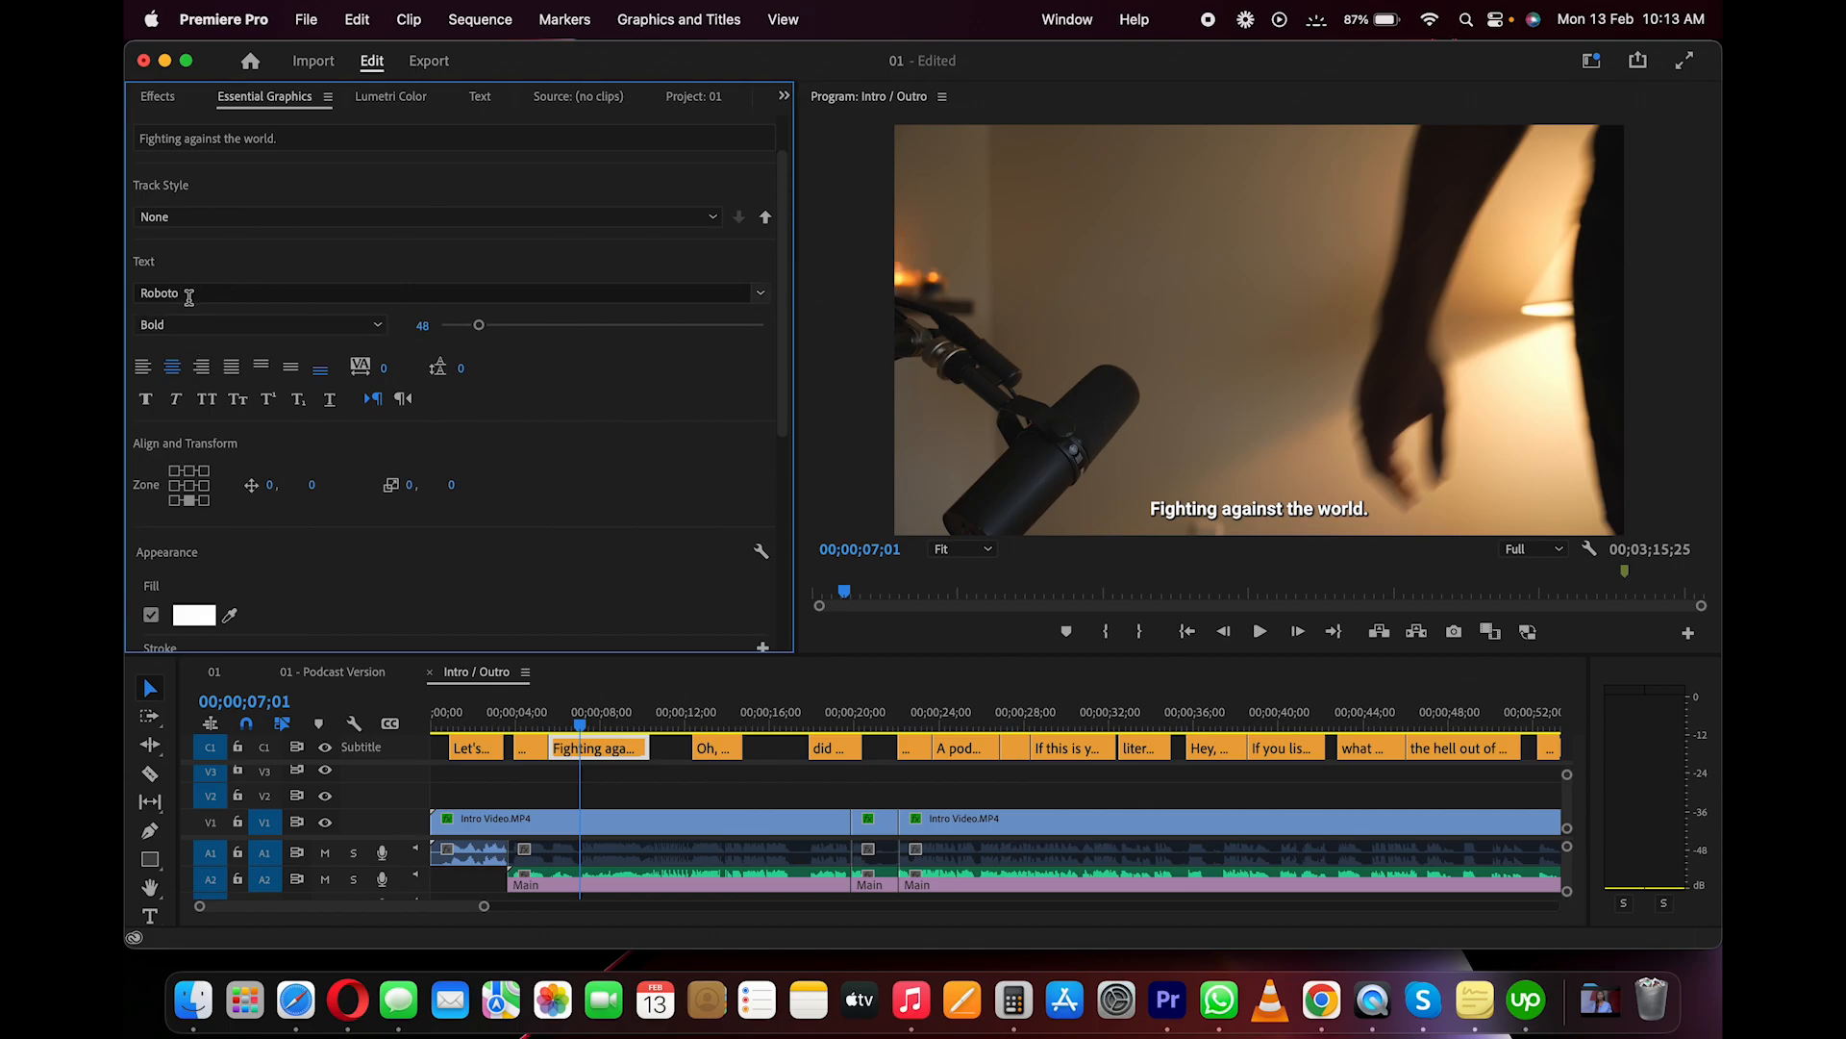
# Try the caption block in the middle-centre and top-centre zones, and return it to the bottom-centre zone
pyautogui.scroll(-1, 525, 463)
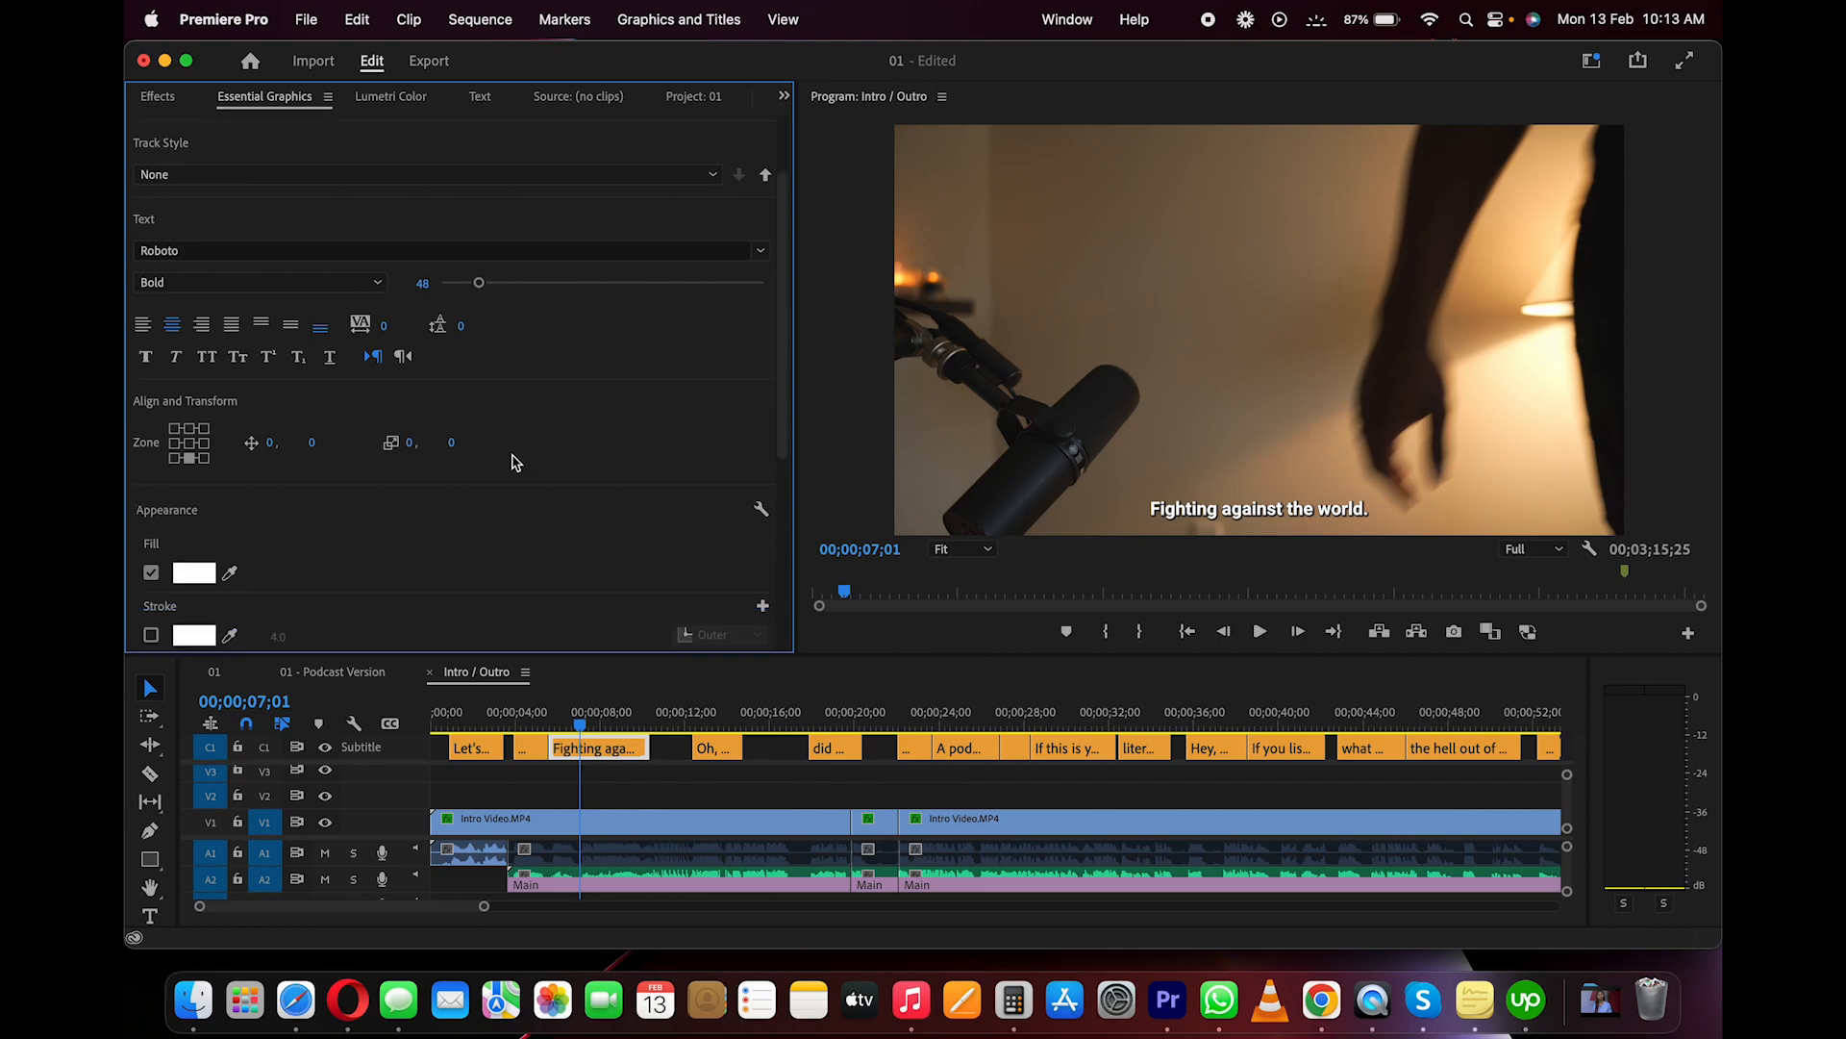
pyautogui.click(189, 447)
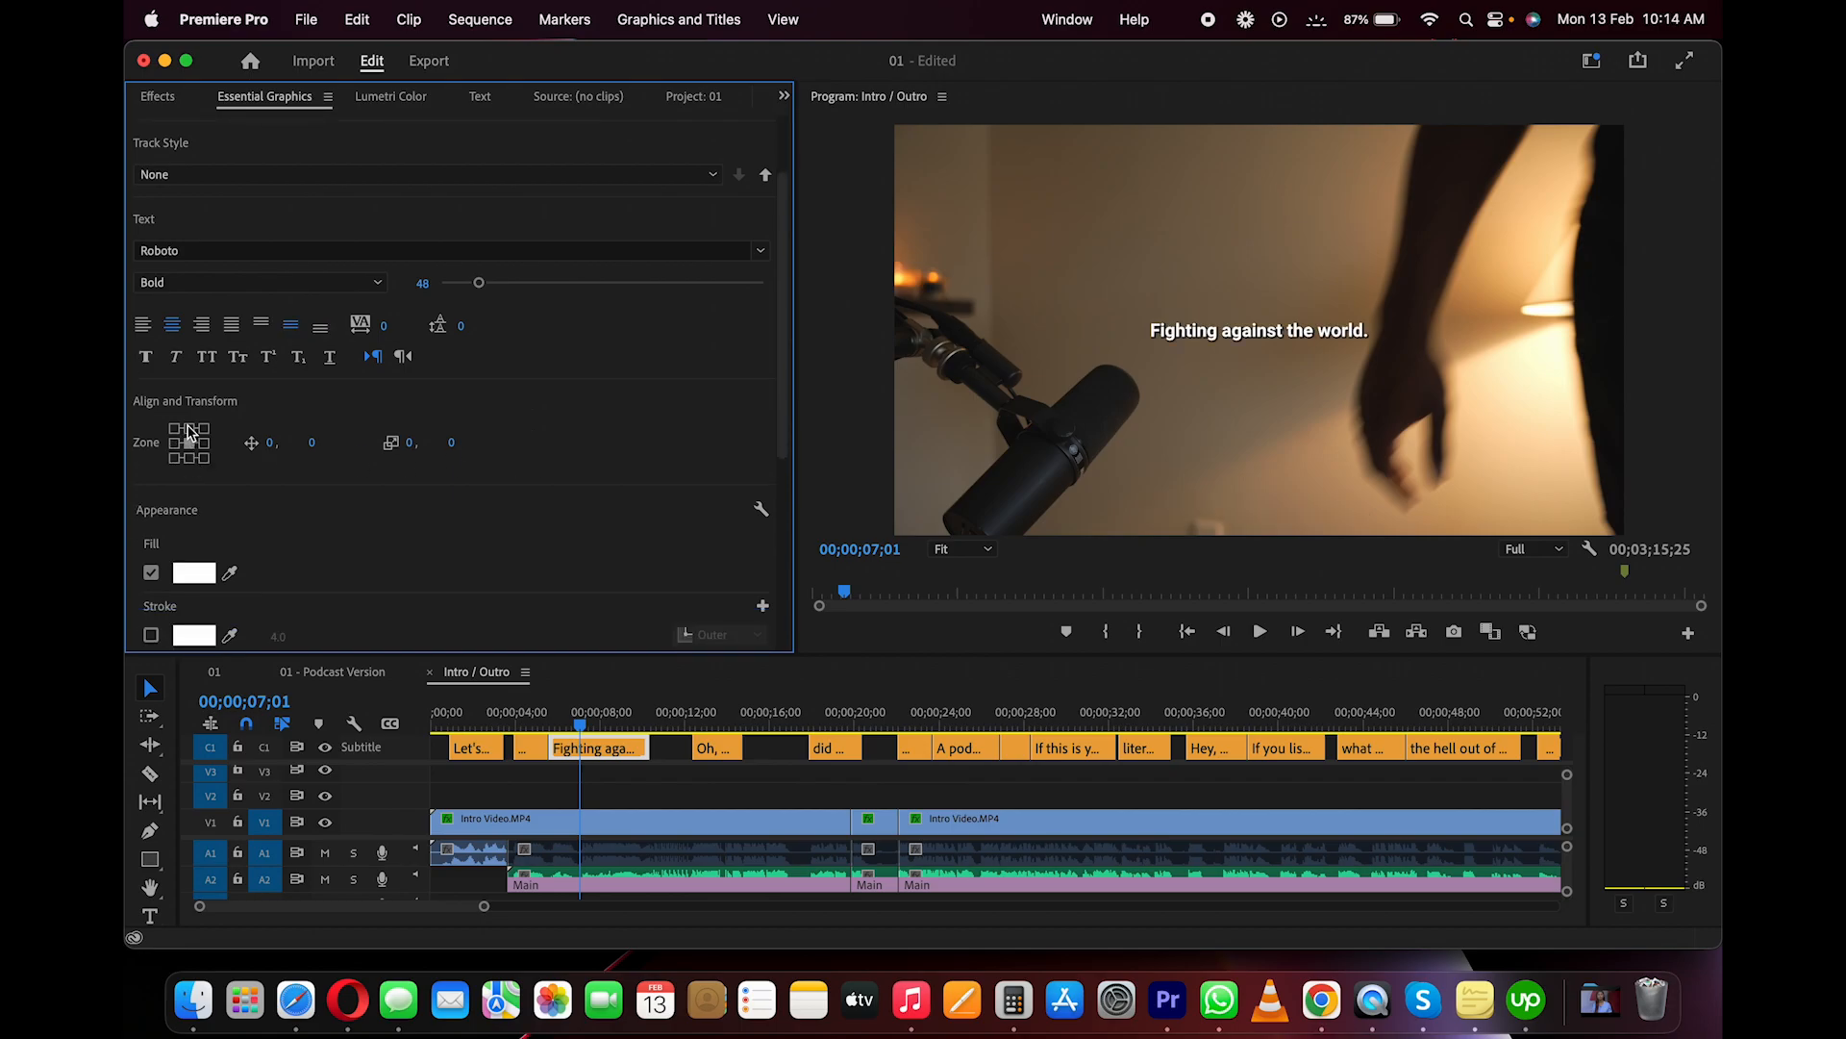
pyautogui.click(190, 430)
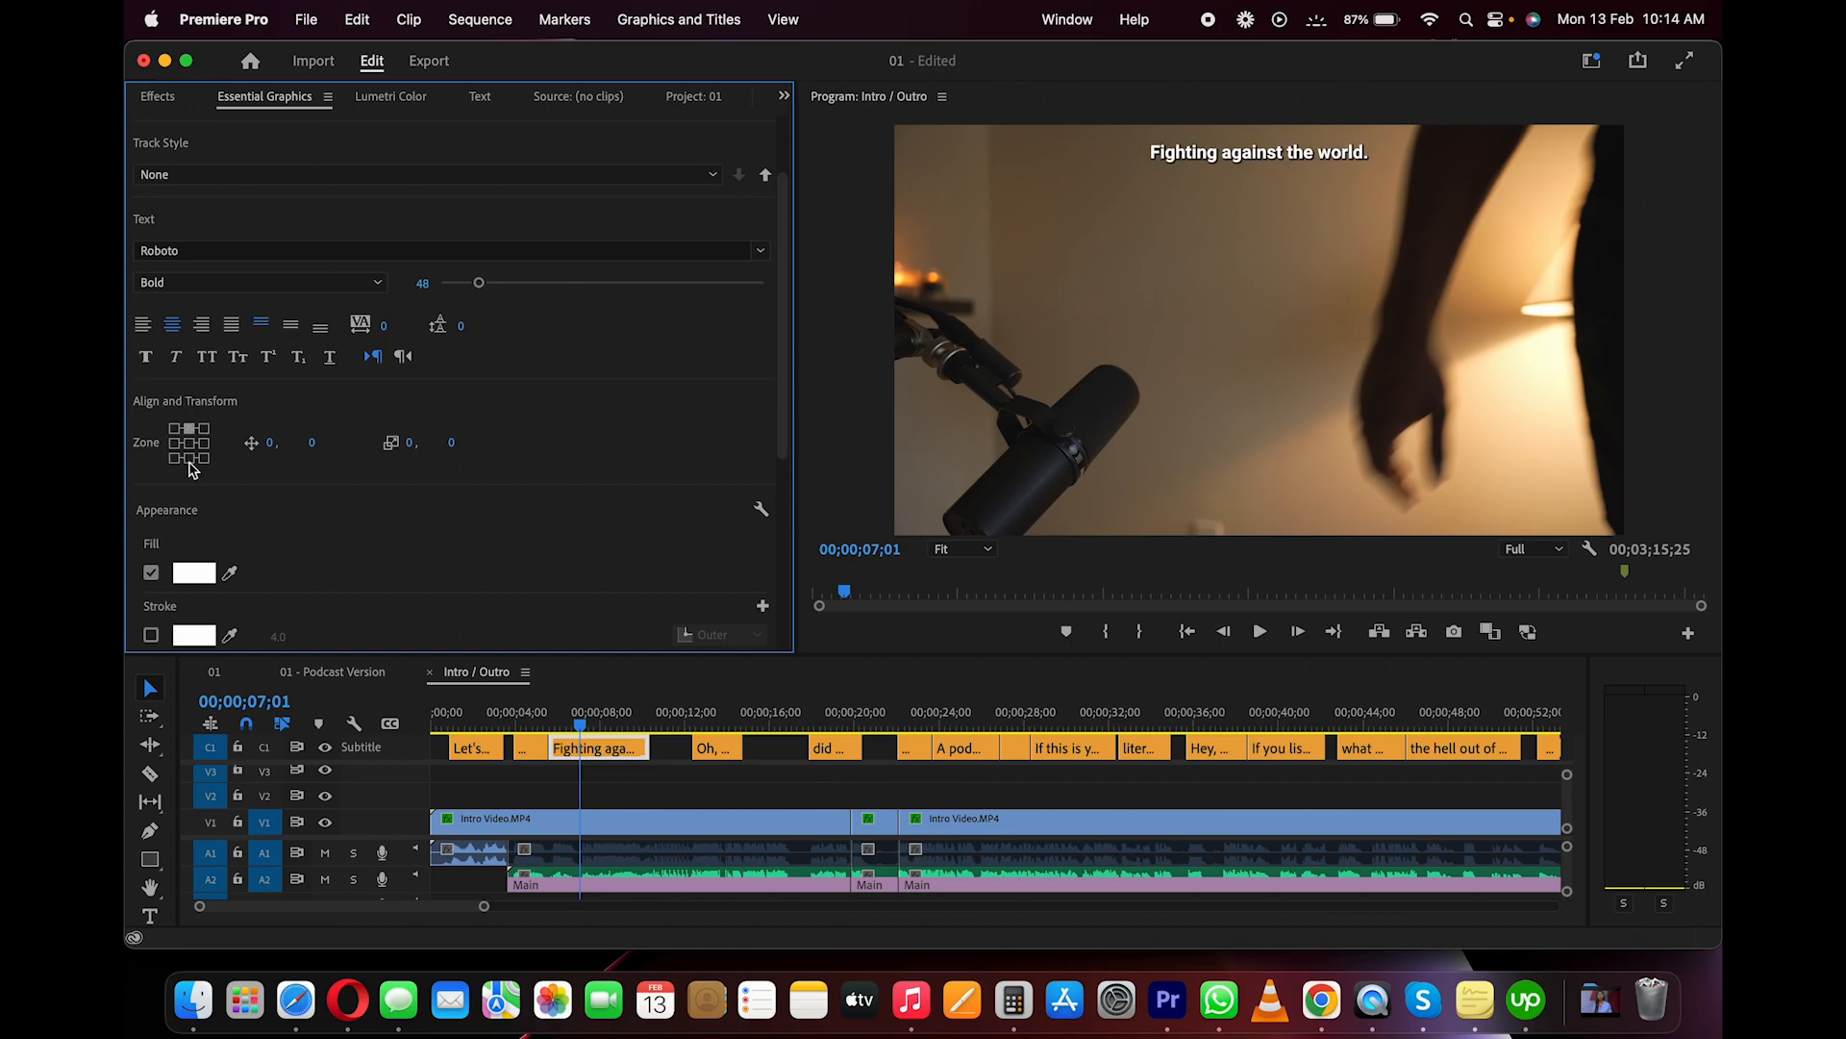
pyautogui.click(190, 459)
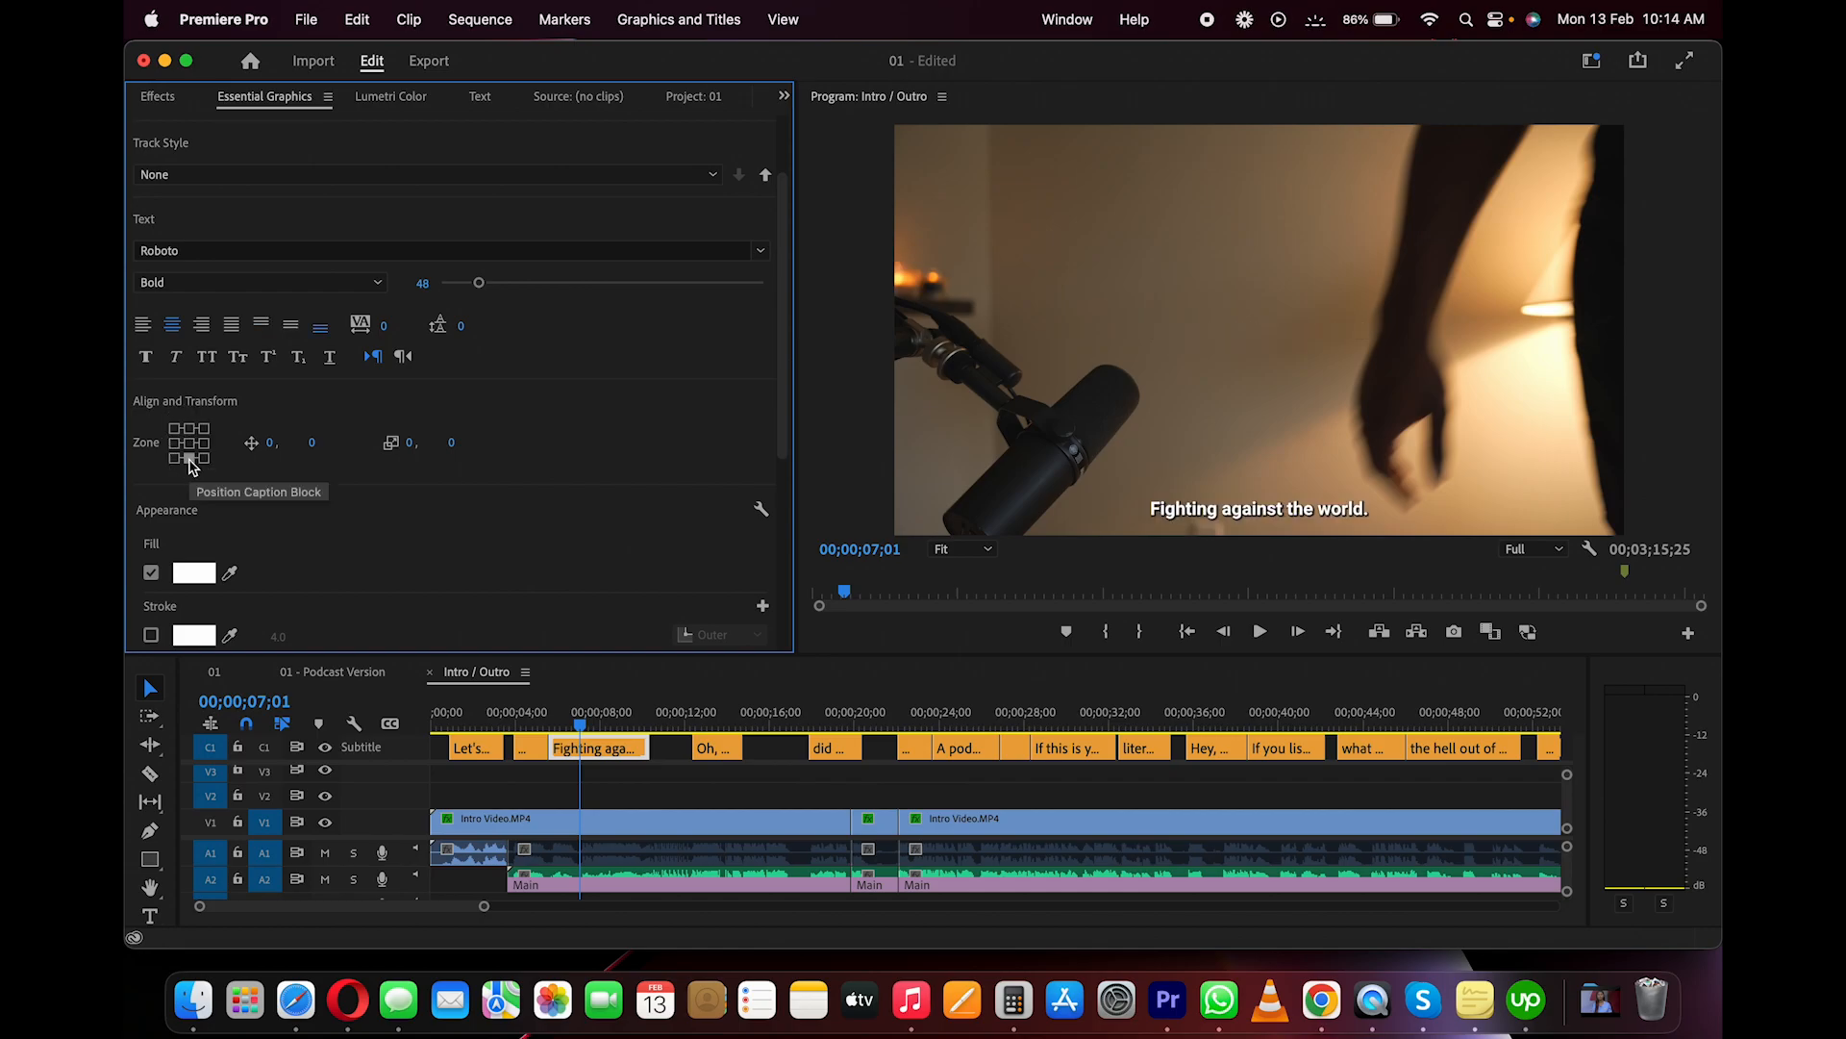
# Set the caption's font size to 60
pyautogui.scroll(-2, 301, 501)
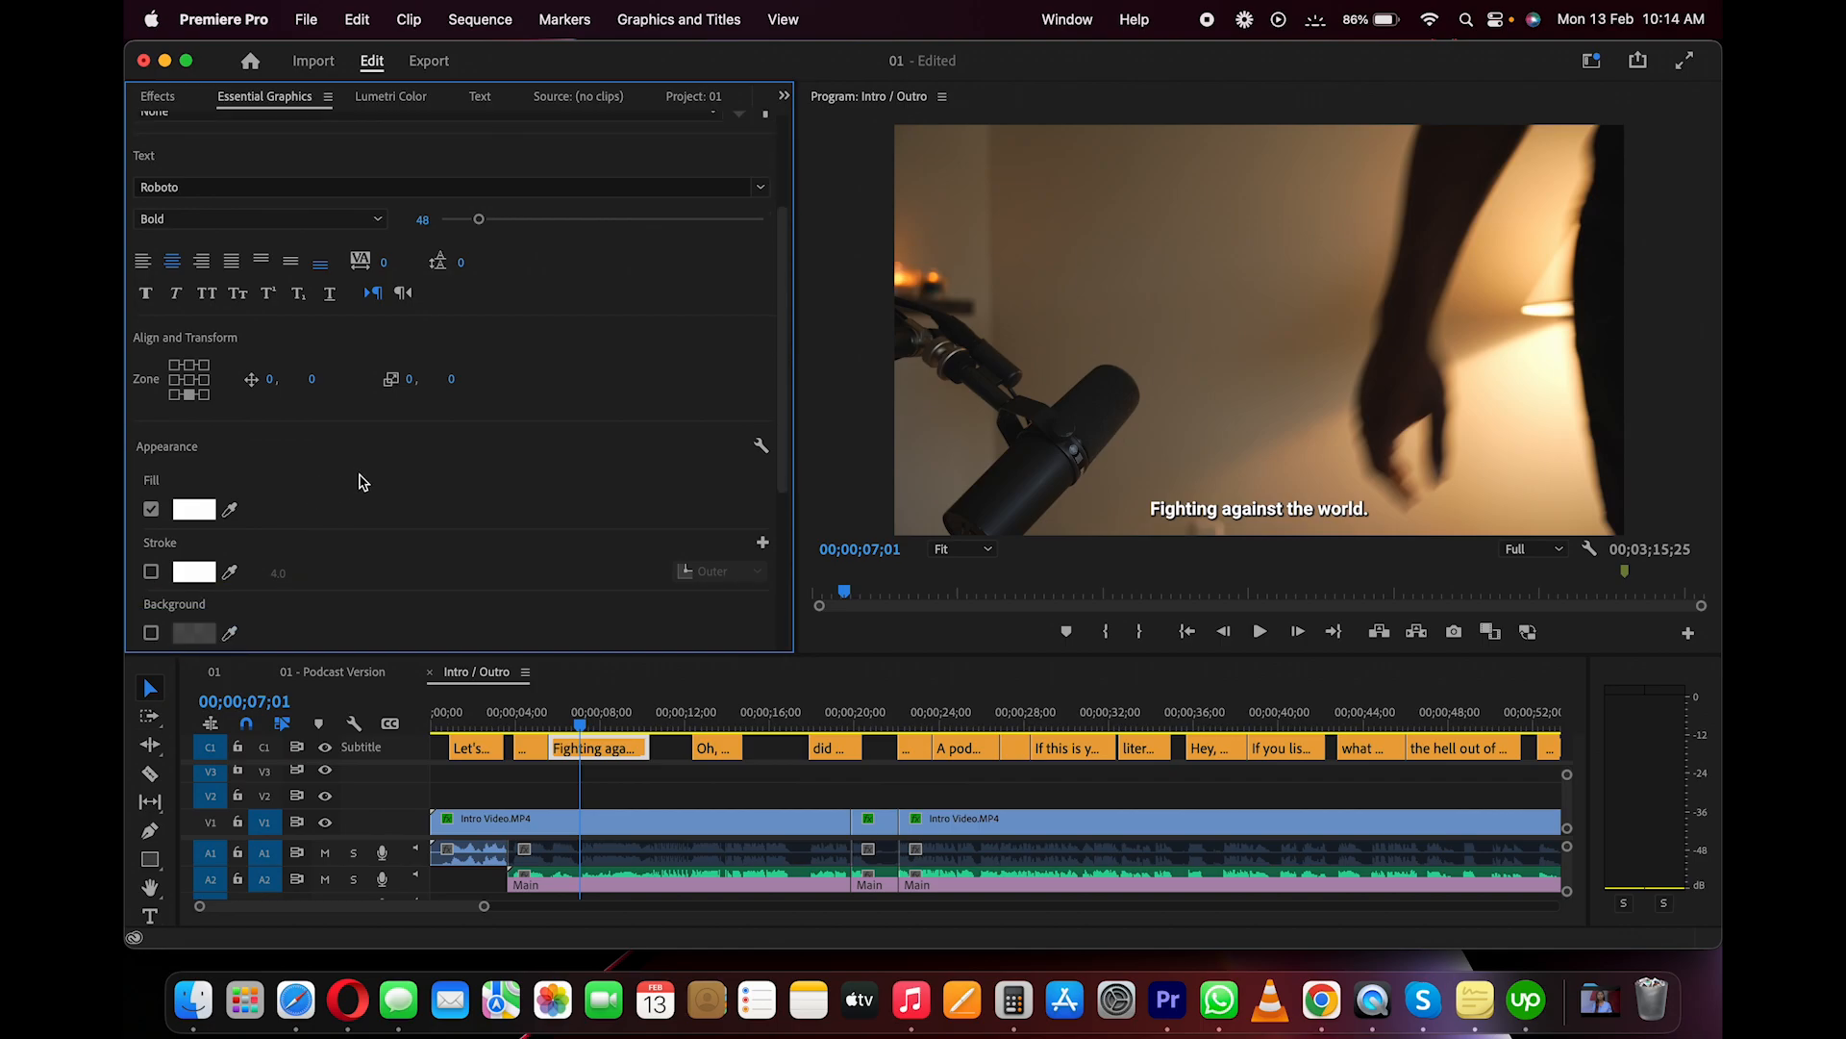
pyautogui.scroll(-2, 361, 492)
pyautogui.scroll(4, 361, 497)
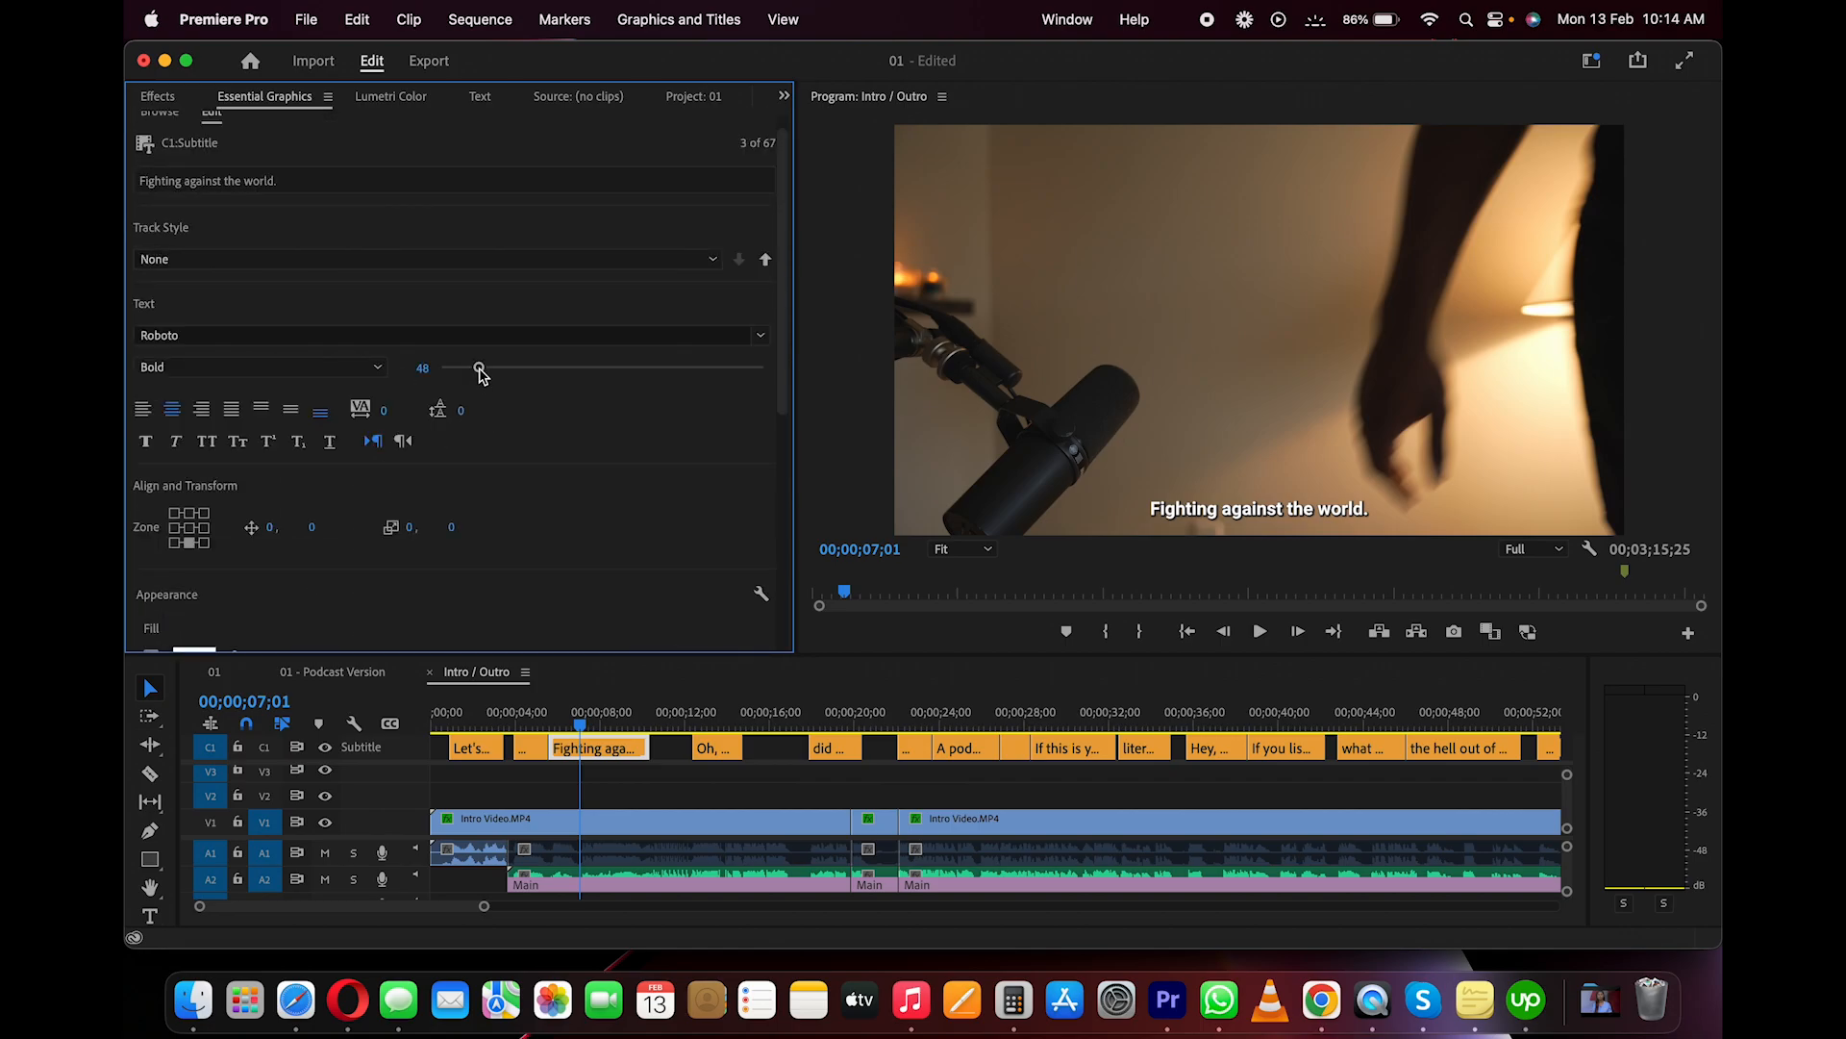
pyautogui.moveTo(480, 373); pyautogui.dragTo(489, 376)
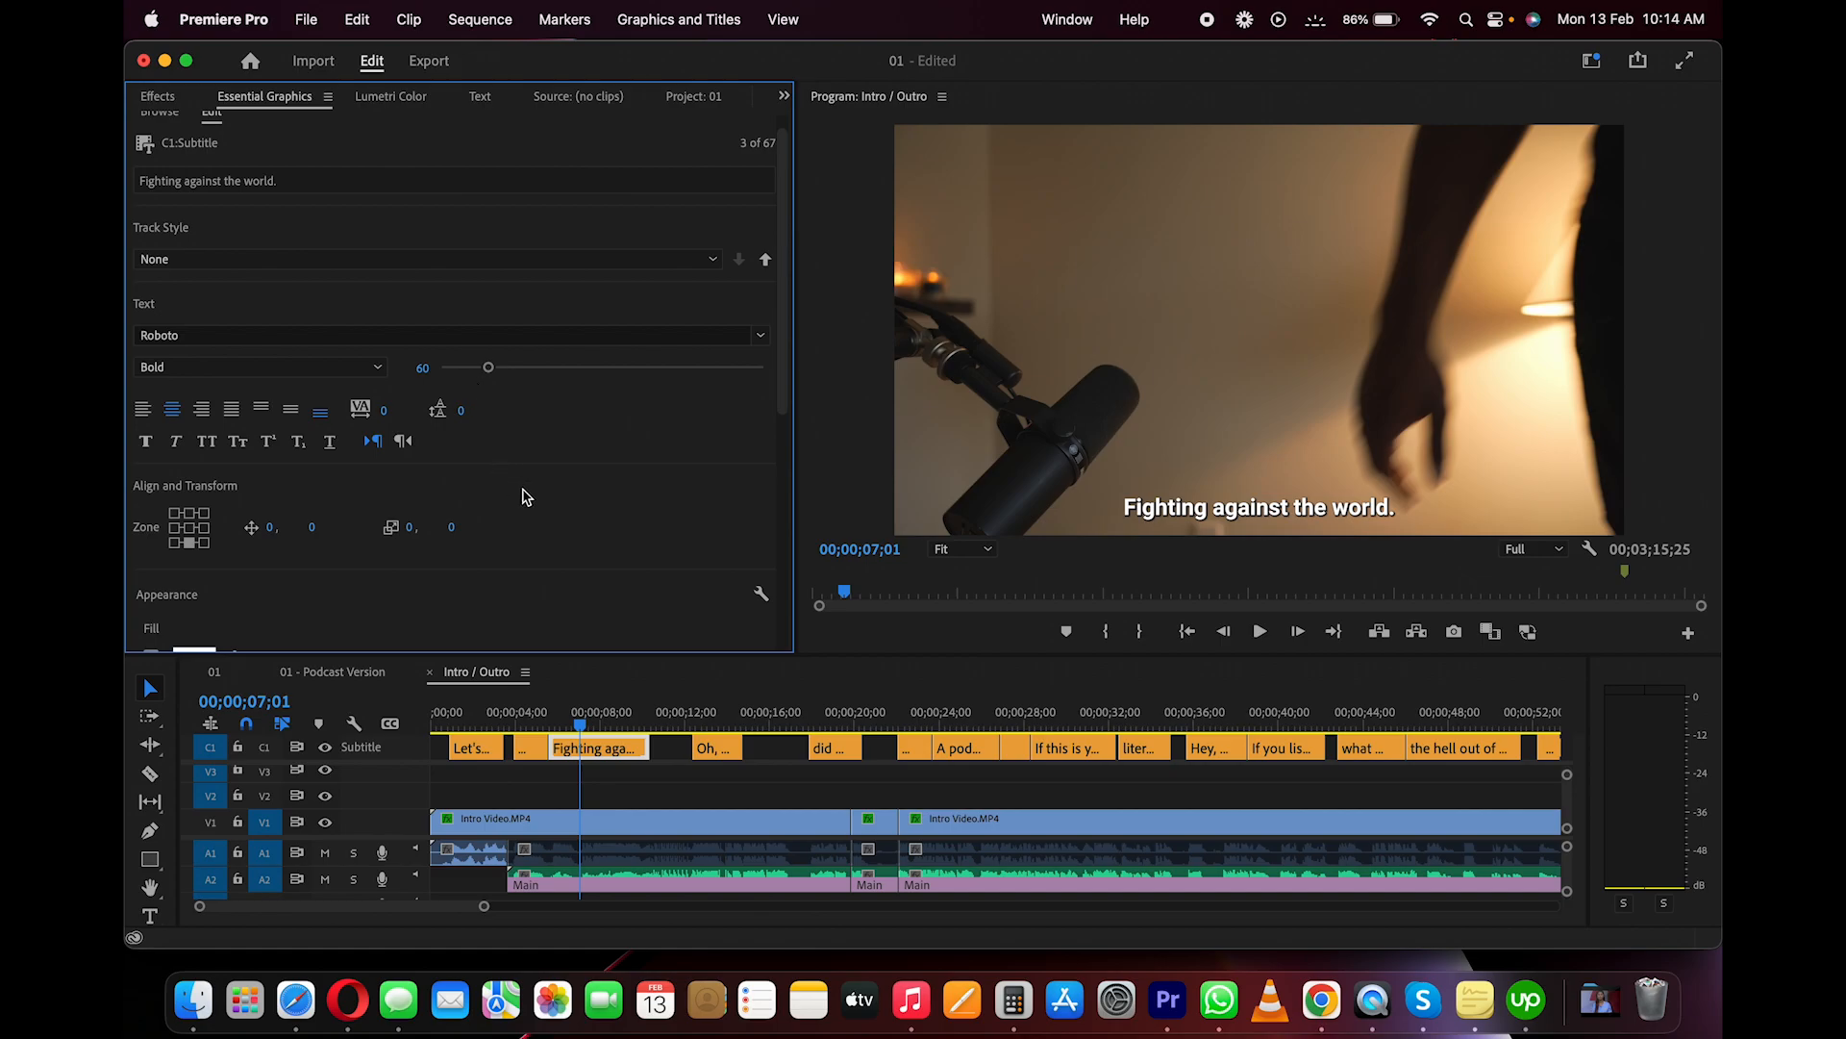
# Enable the caption's background and set its color to red FF0000
pyautogui.scroll(-5, 527, 497)
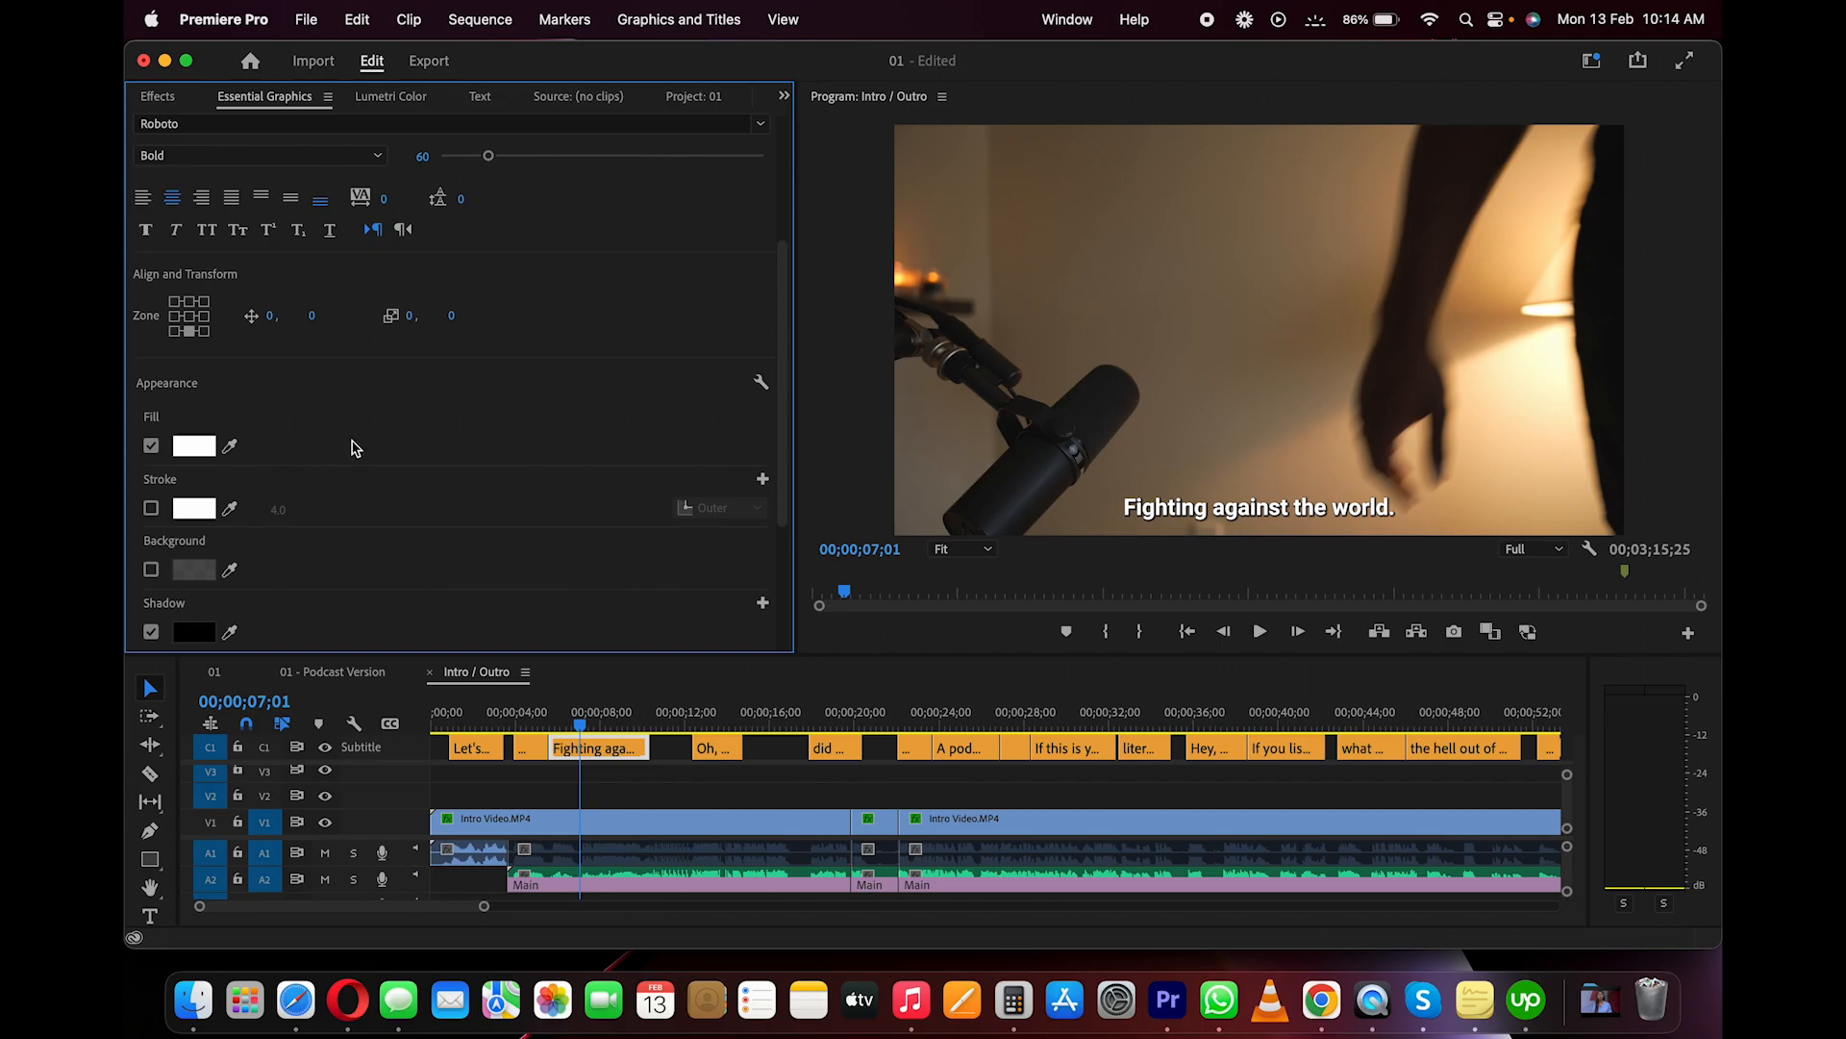
pyautogui.click(151, 570)
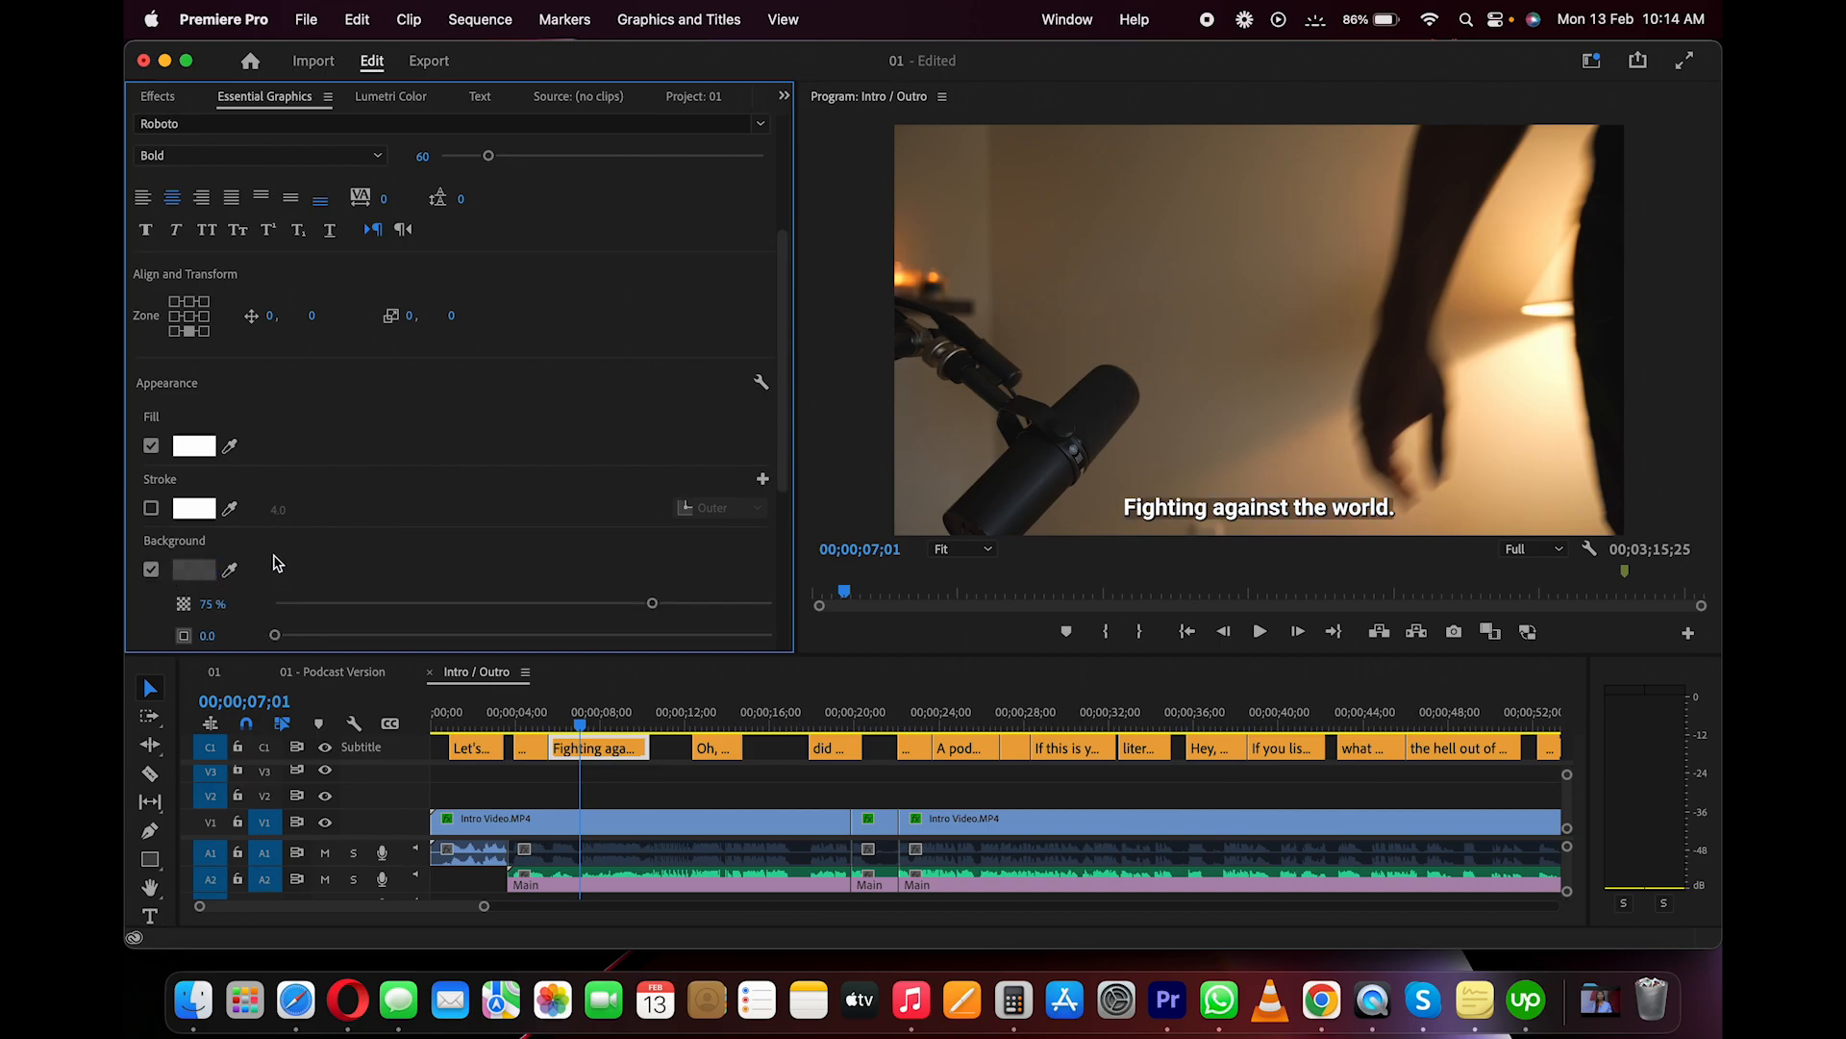
pyautogui.click(192, 572)
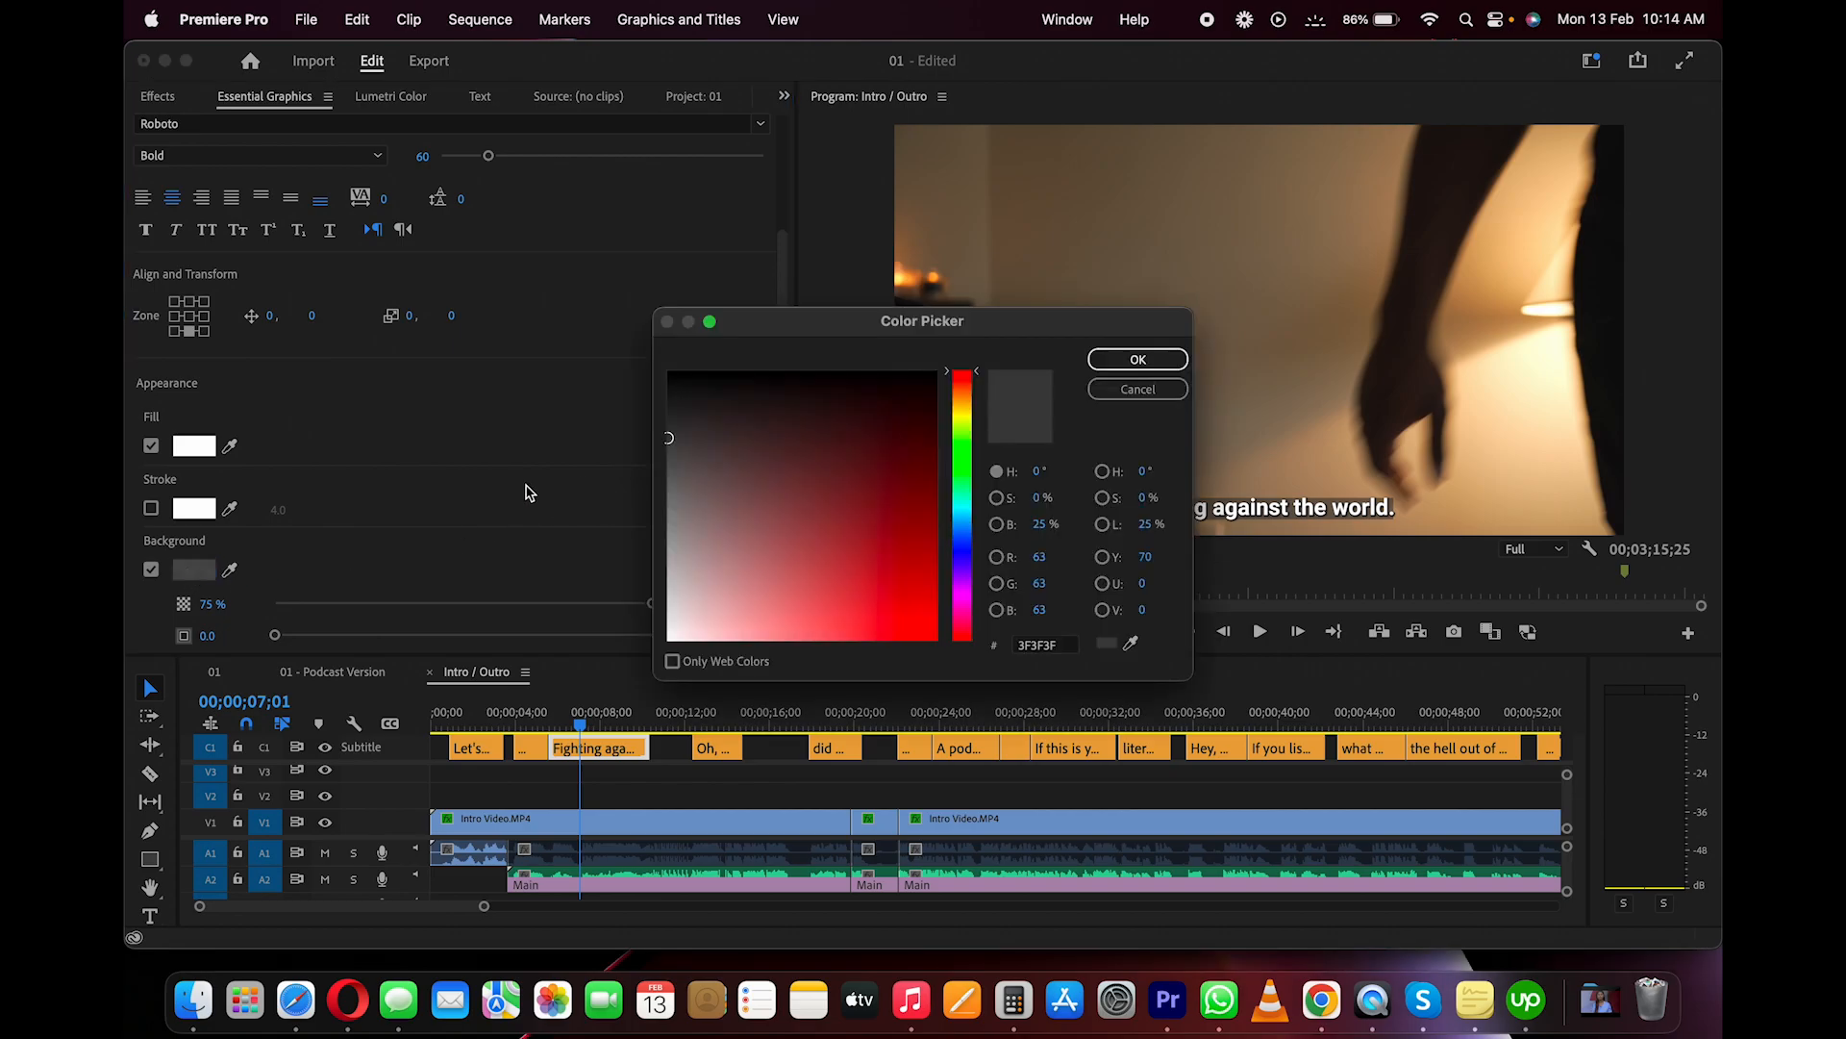
pyautogui.moveTo(866, 505); pyautogui.dragTo(955, 673)
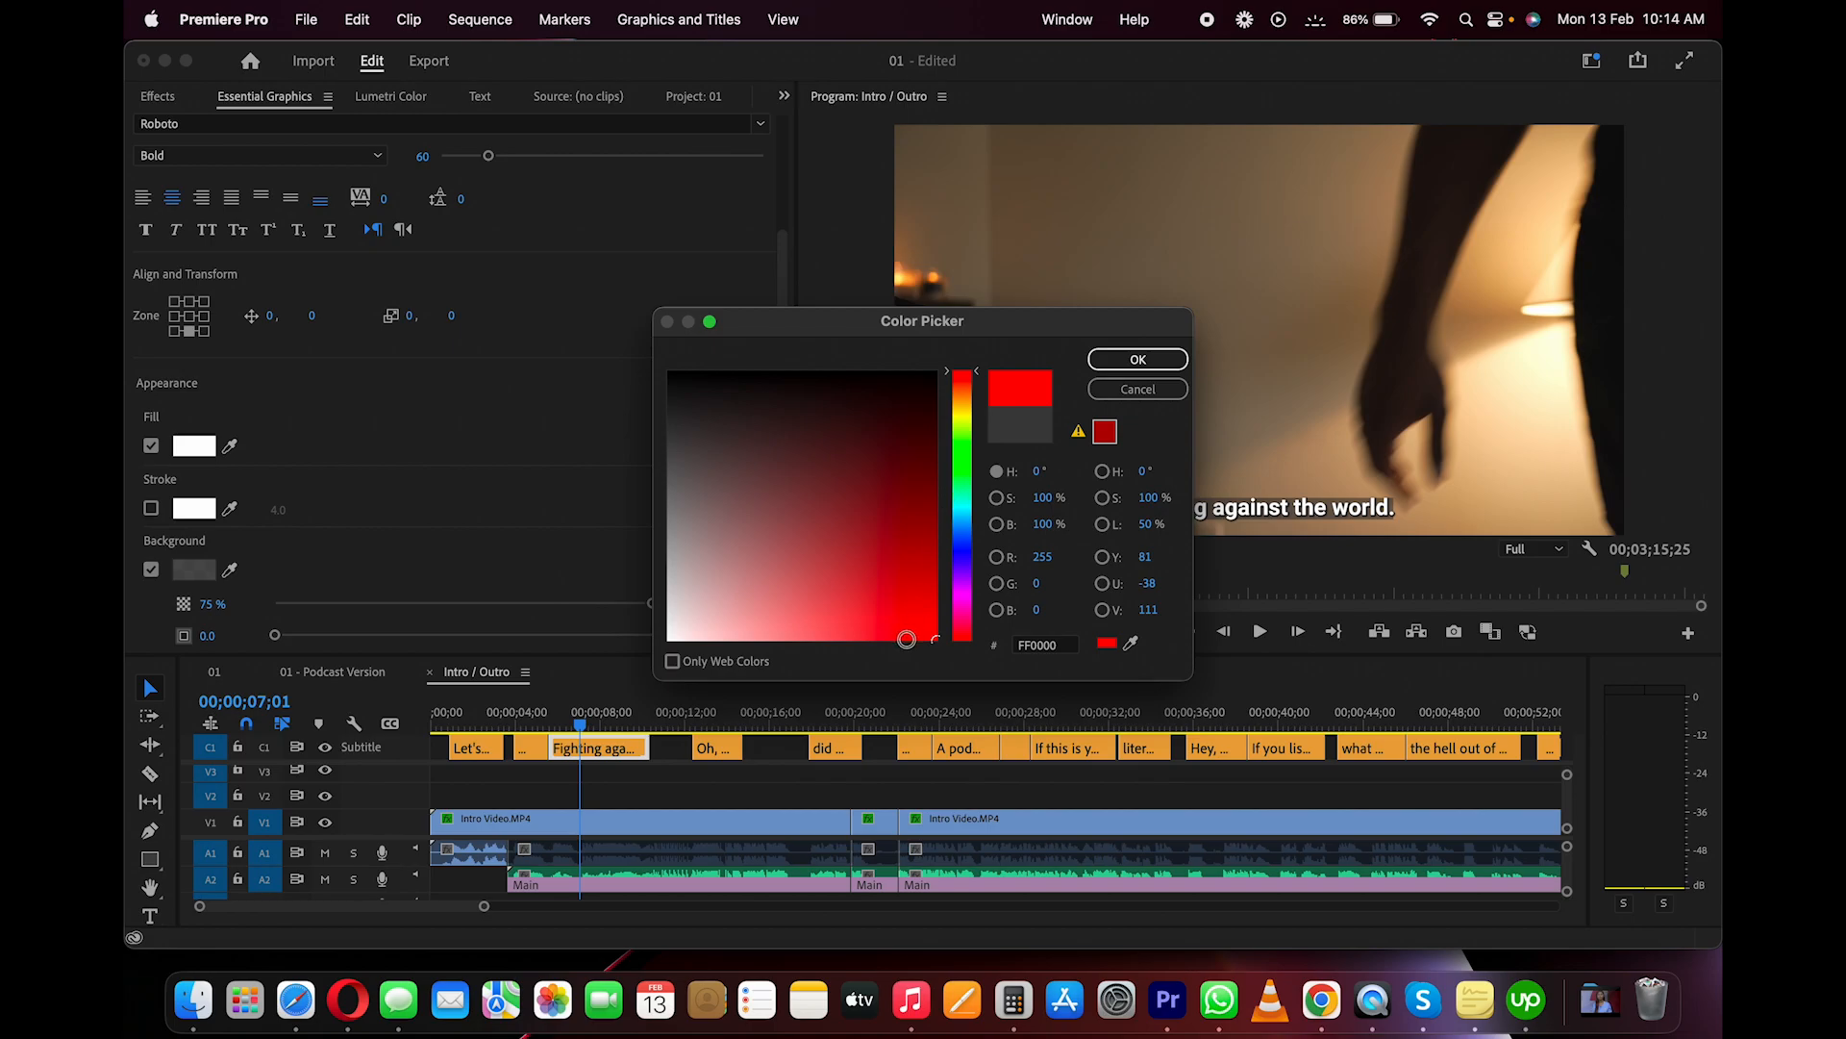
pyautogui.click(1121, 363)
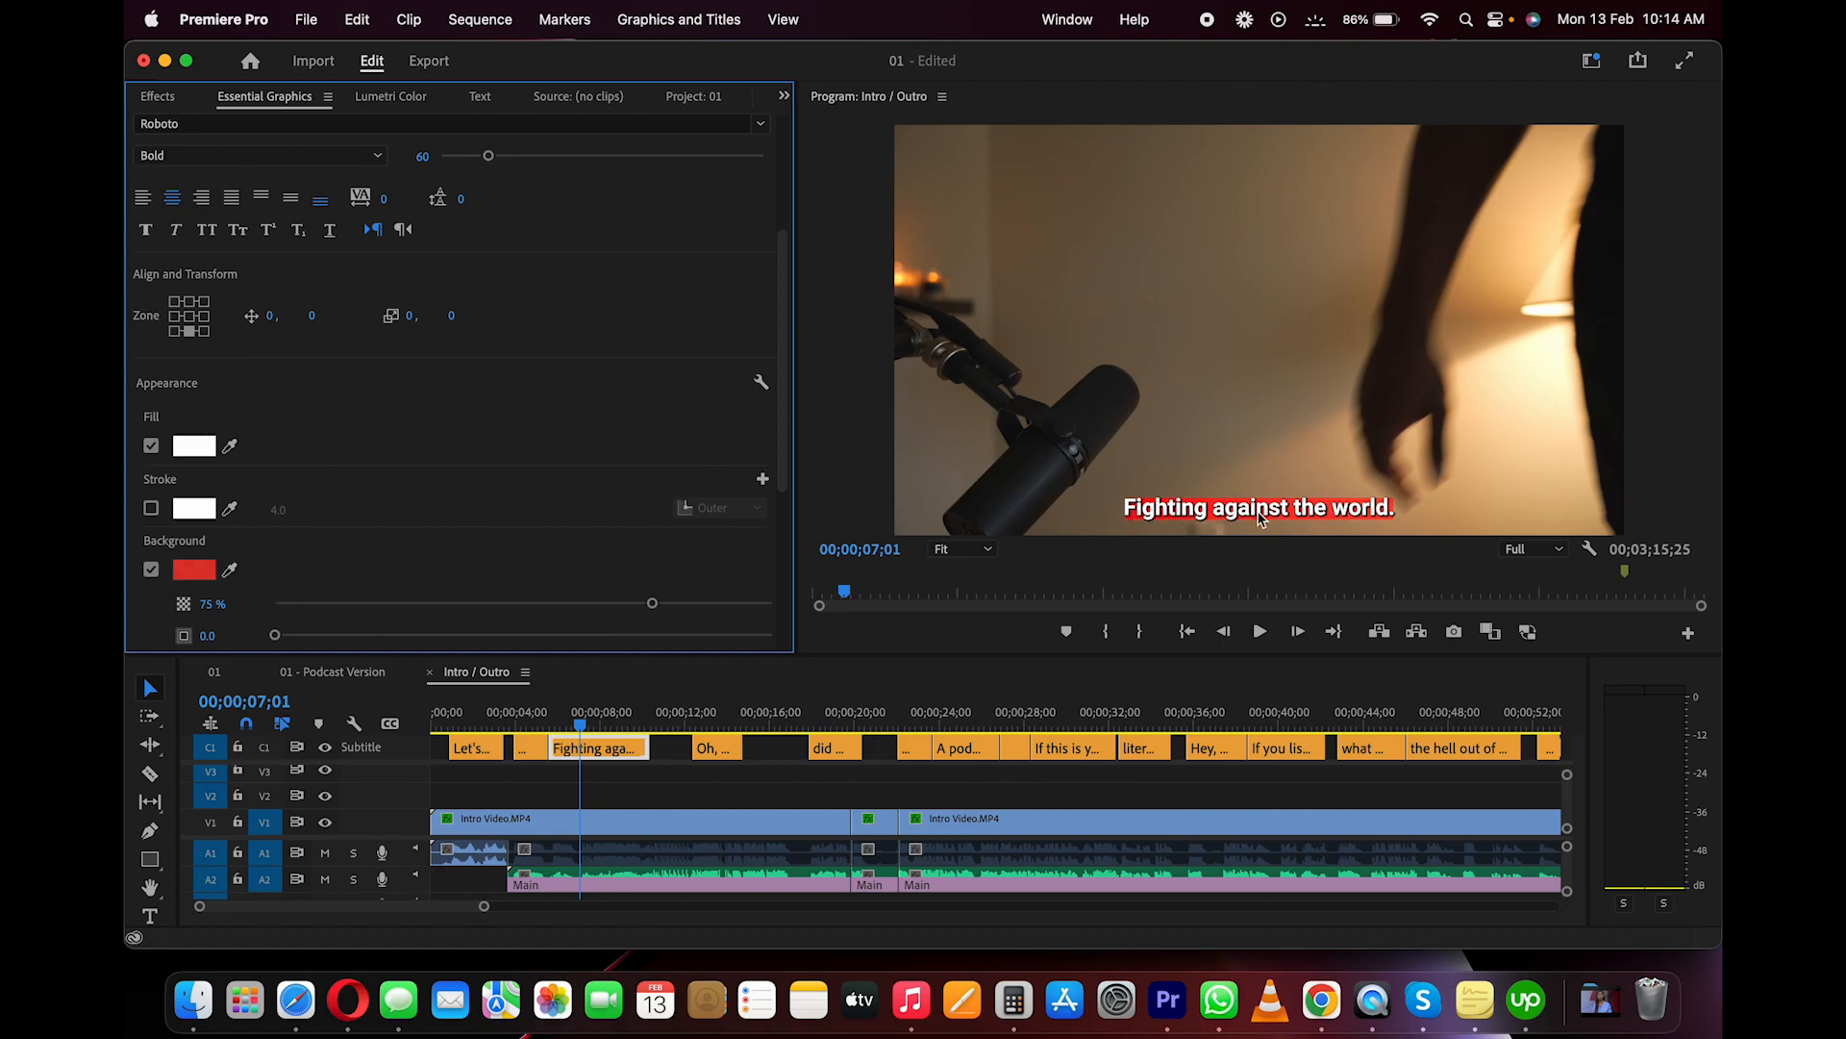
# Set the caption background's size to 13.6, corner radius to 18 and opacity to 55%
pyautogui.scroll(-3, 406, 573)
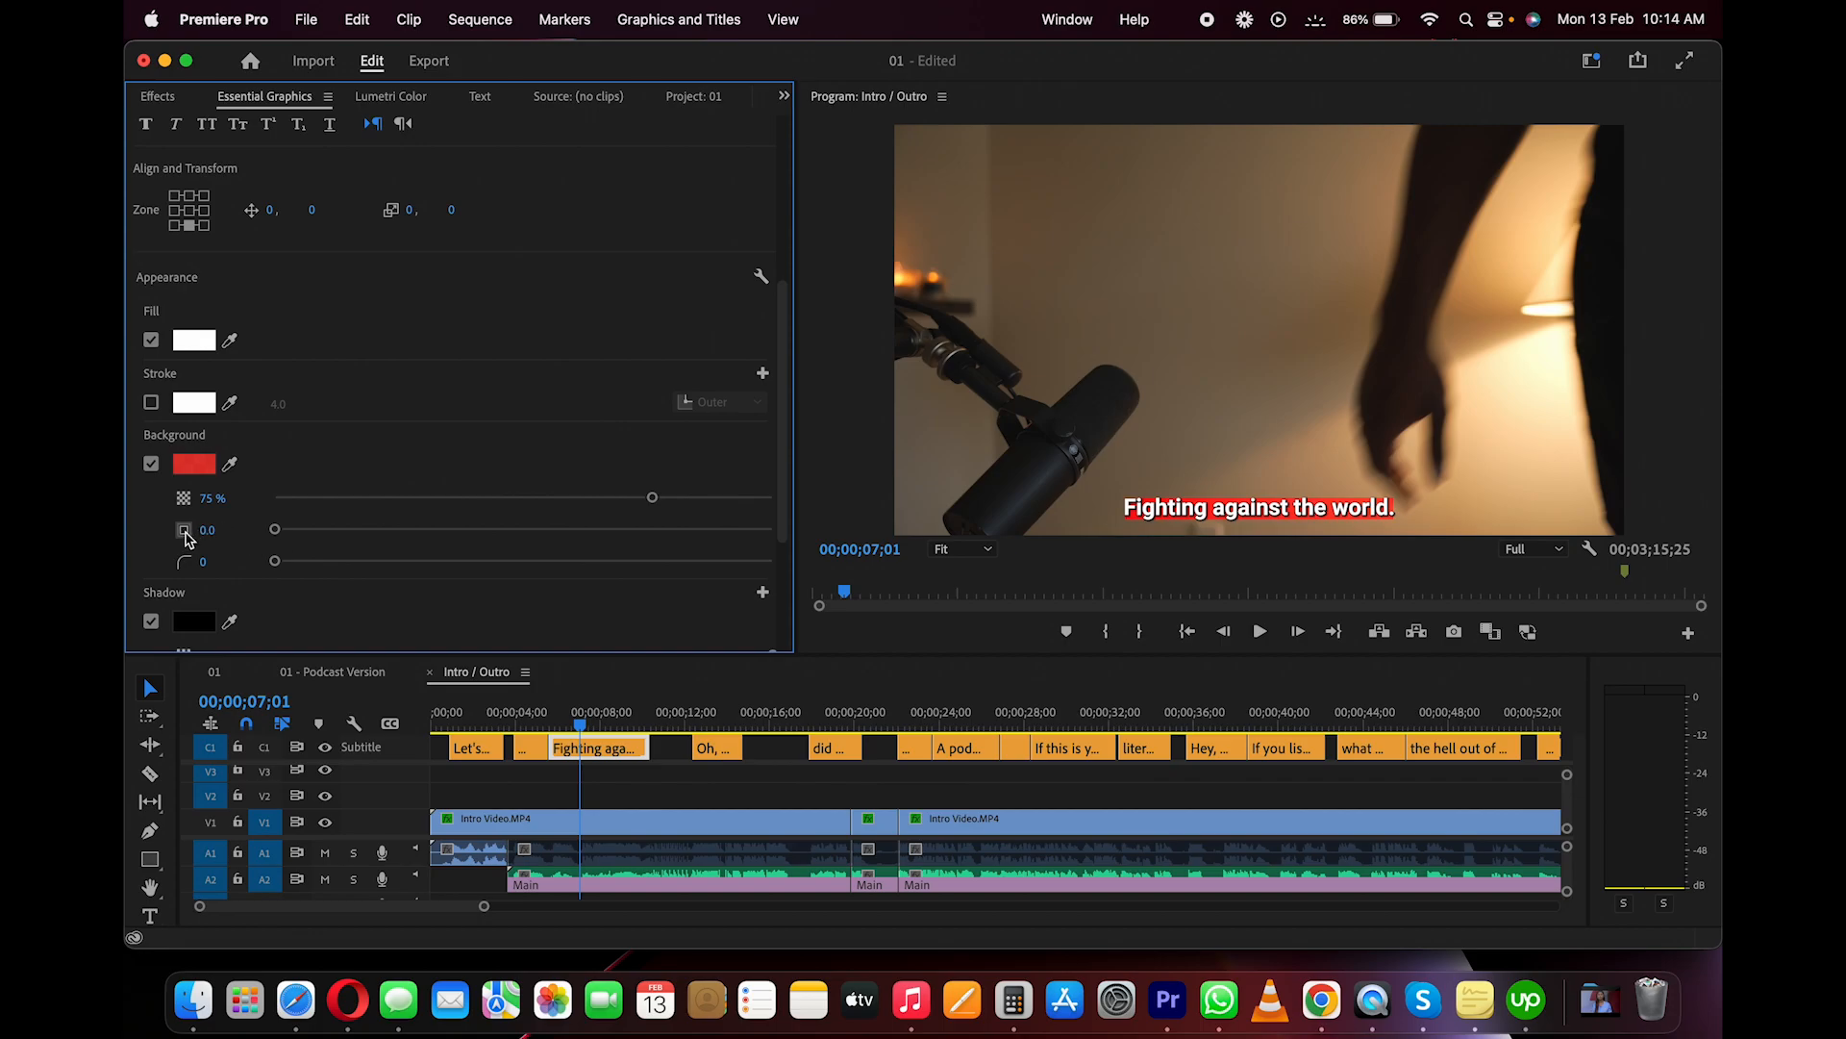
pyautogui.moveTo(276, 536); pyautogui.dragTo(342, 531)
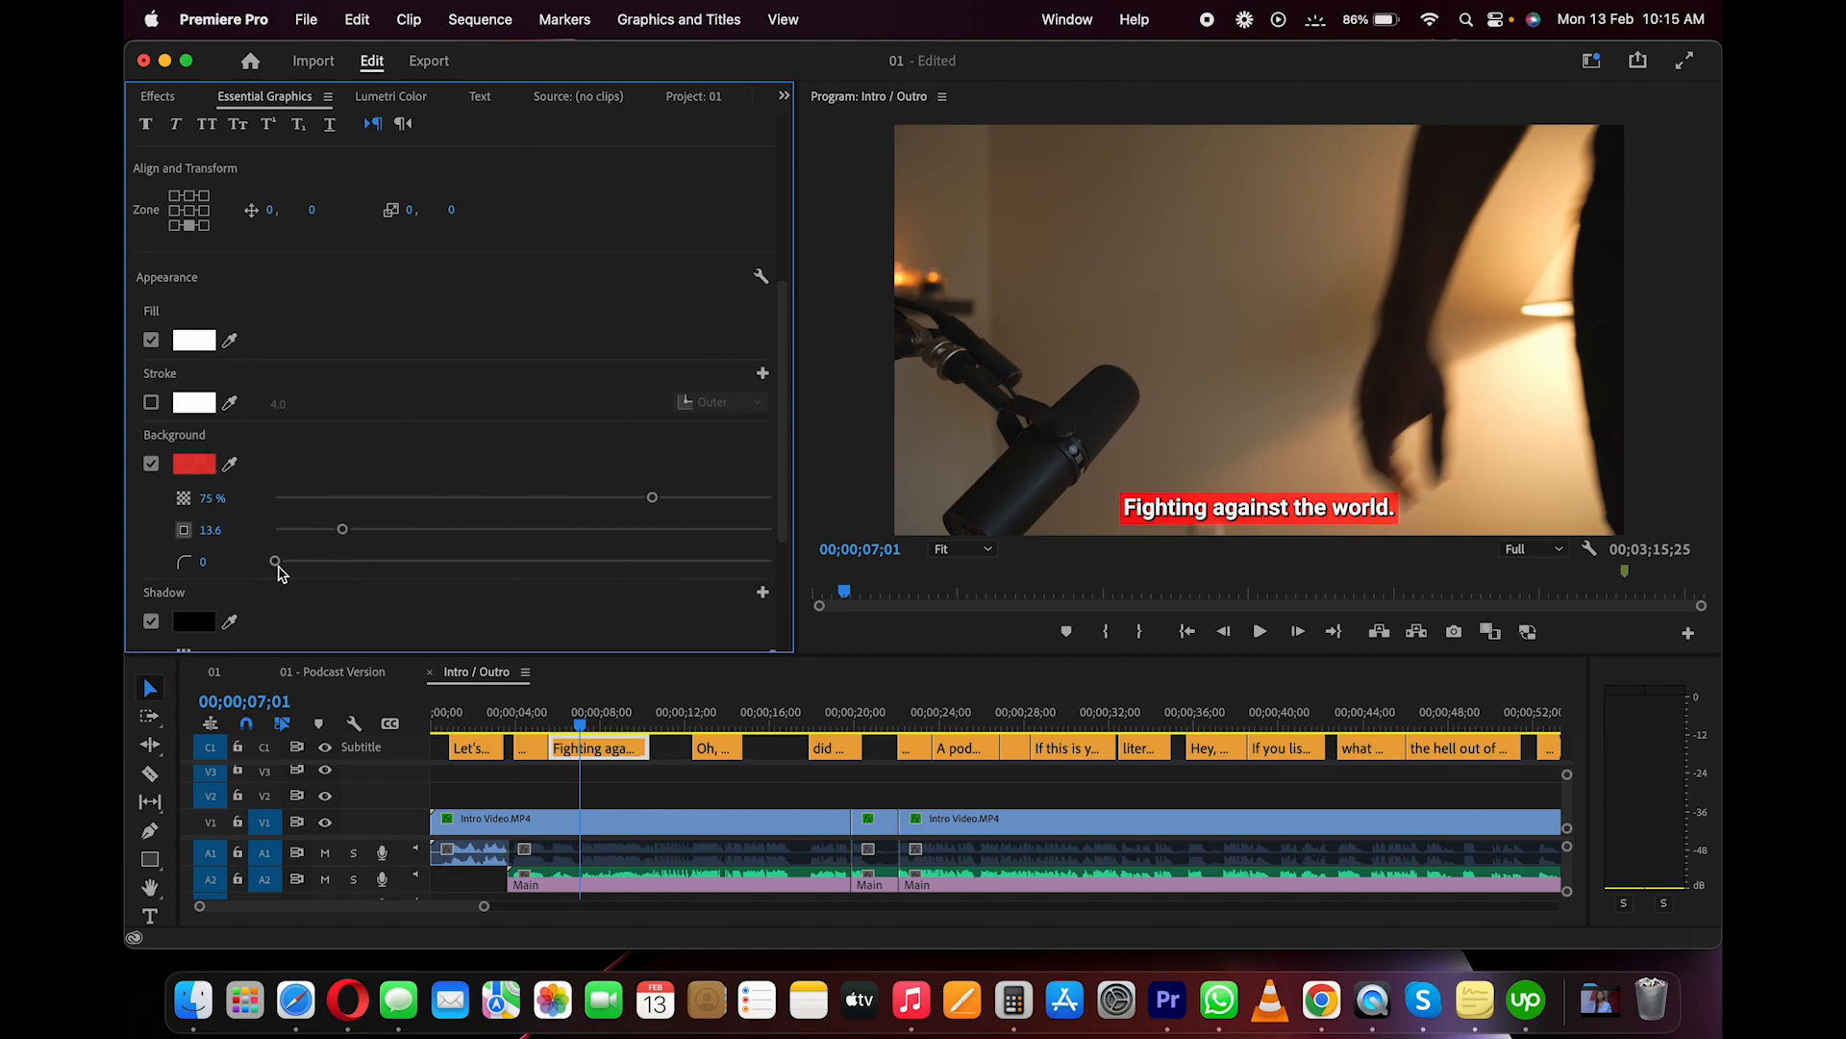
pyautogui.moveTo(276, 566); pyautogui.dragTo(363, 567)
pyautogui.moveTo(654, 498); pyautogui.dragTo(548, 504)
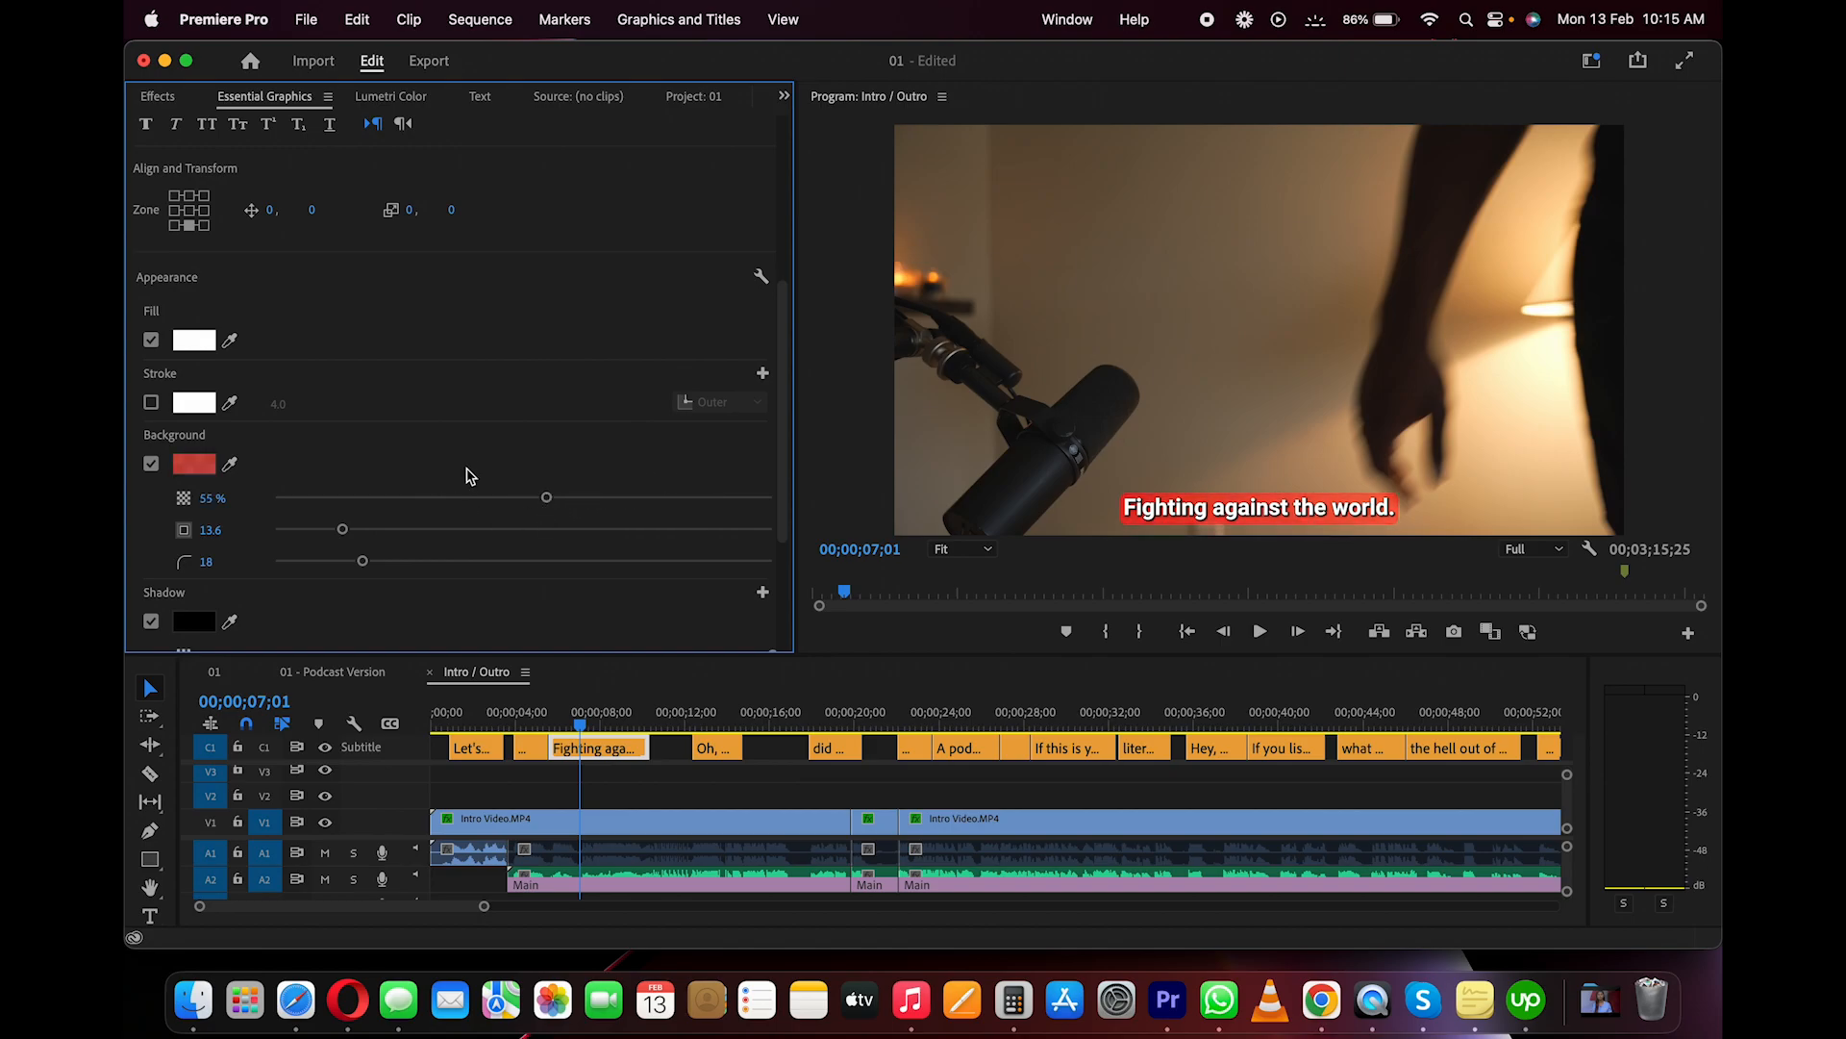
# Adjust the caption's shadow distance and check the styled caption at 00;00;08;01 and 00;00;09;04
pyautogui.scroll(-5, 430, 470)
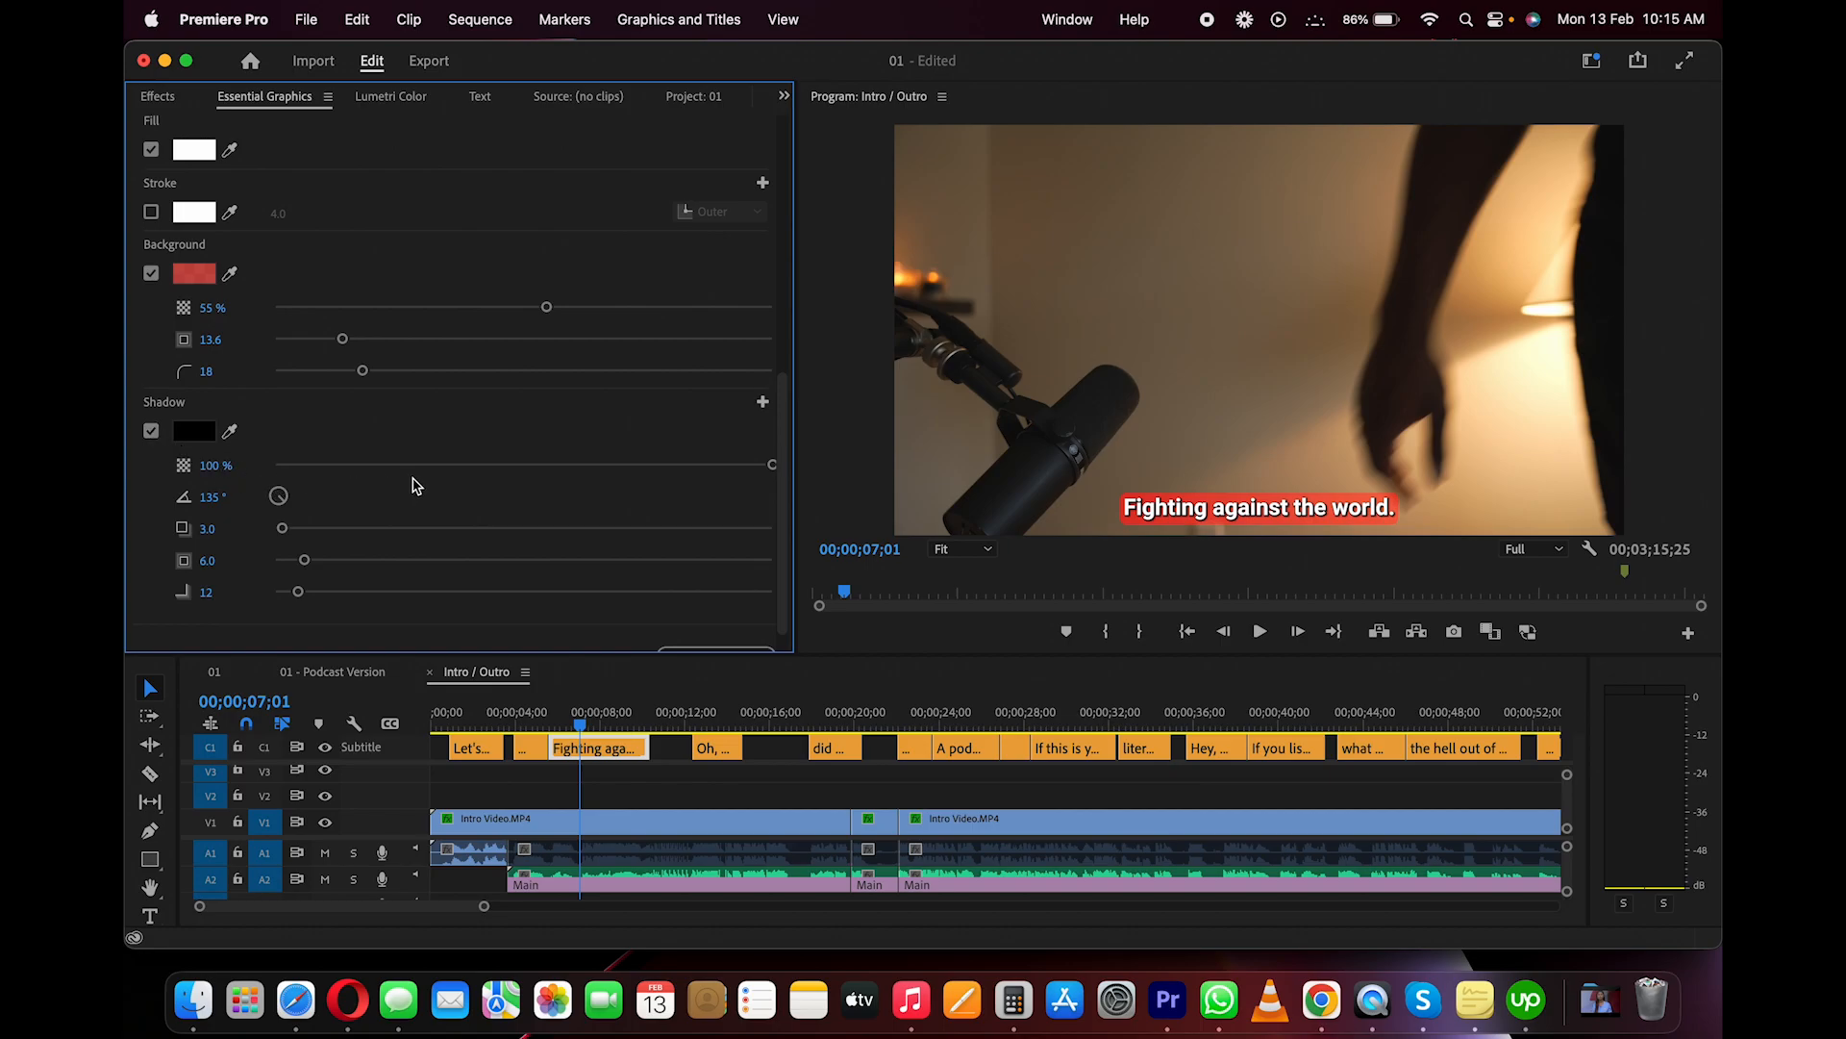
pyautogui.moveTo(282, 528); pyautogui.dragTo(298, 569)
pyautogui.scroll(10, 518, 506)
pyautogui.scroll(-5, 519, 506)
pyautogui.scroll(5, 515, 525)
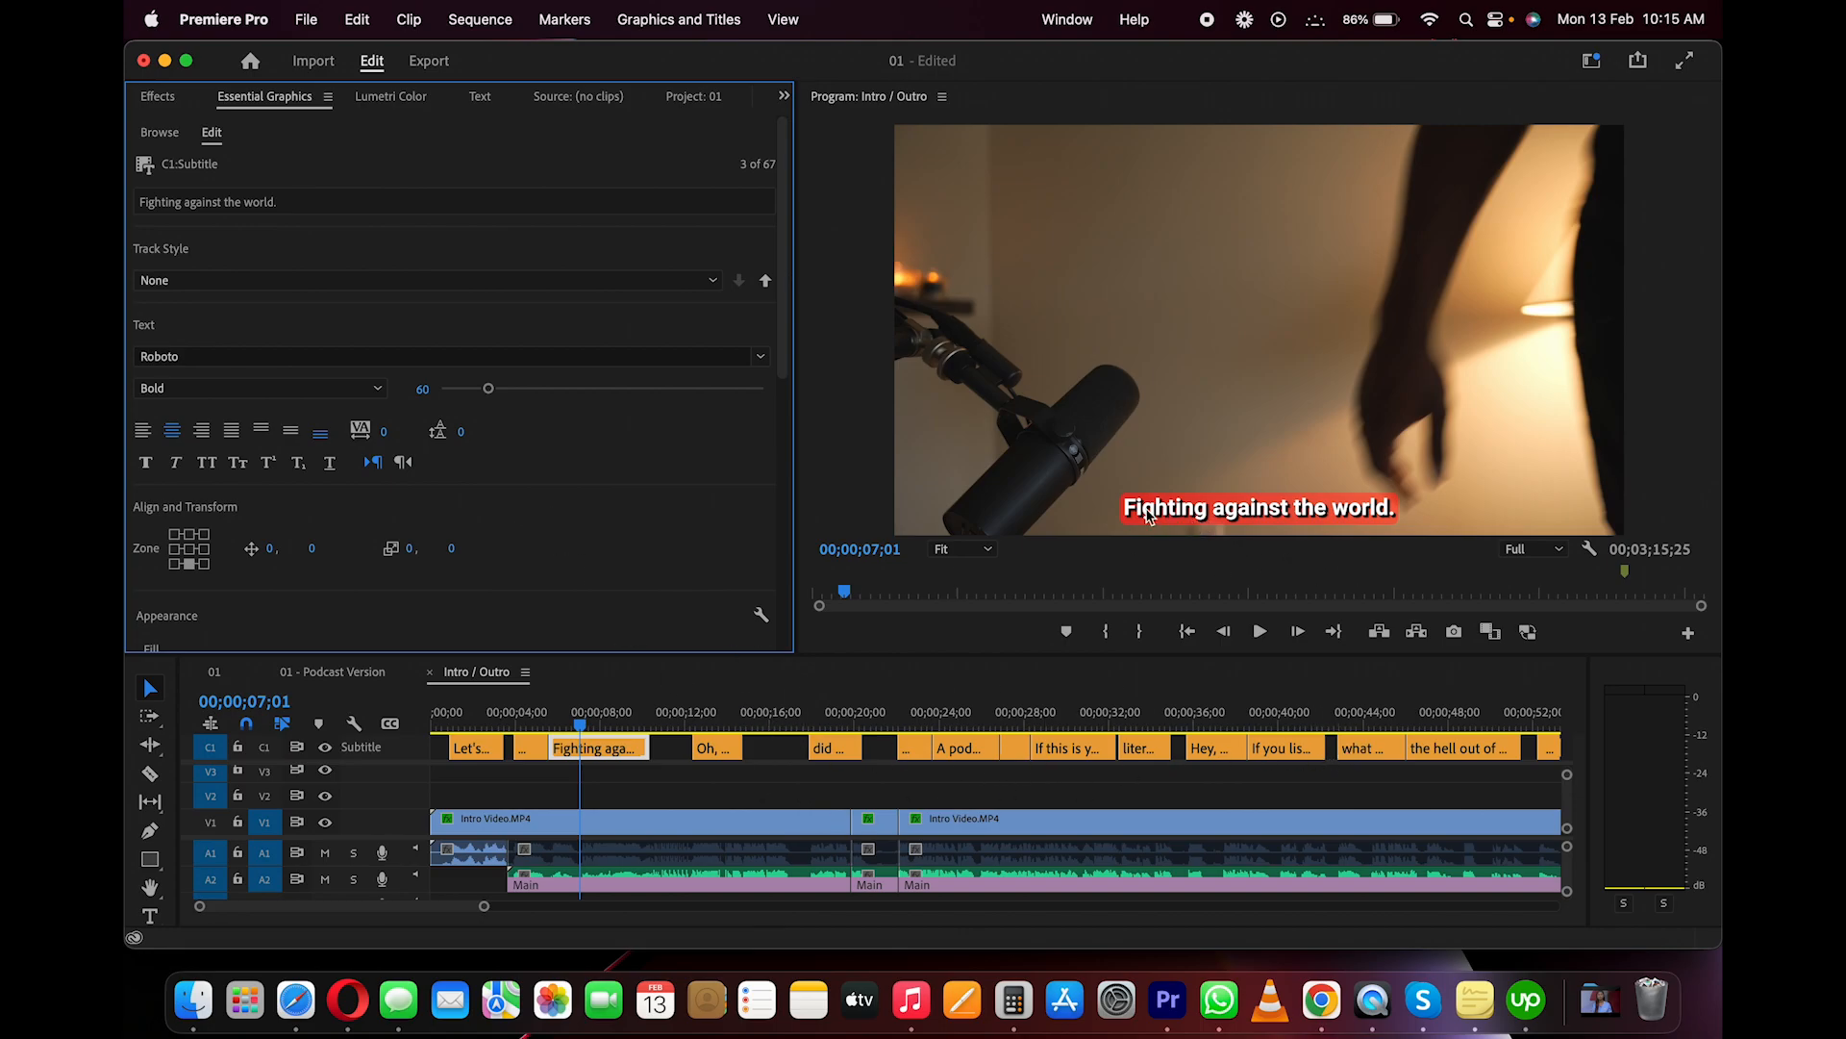
pyautogui.click(601, 725)
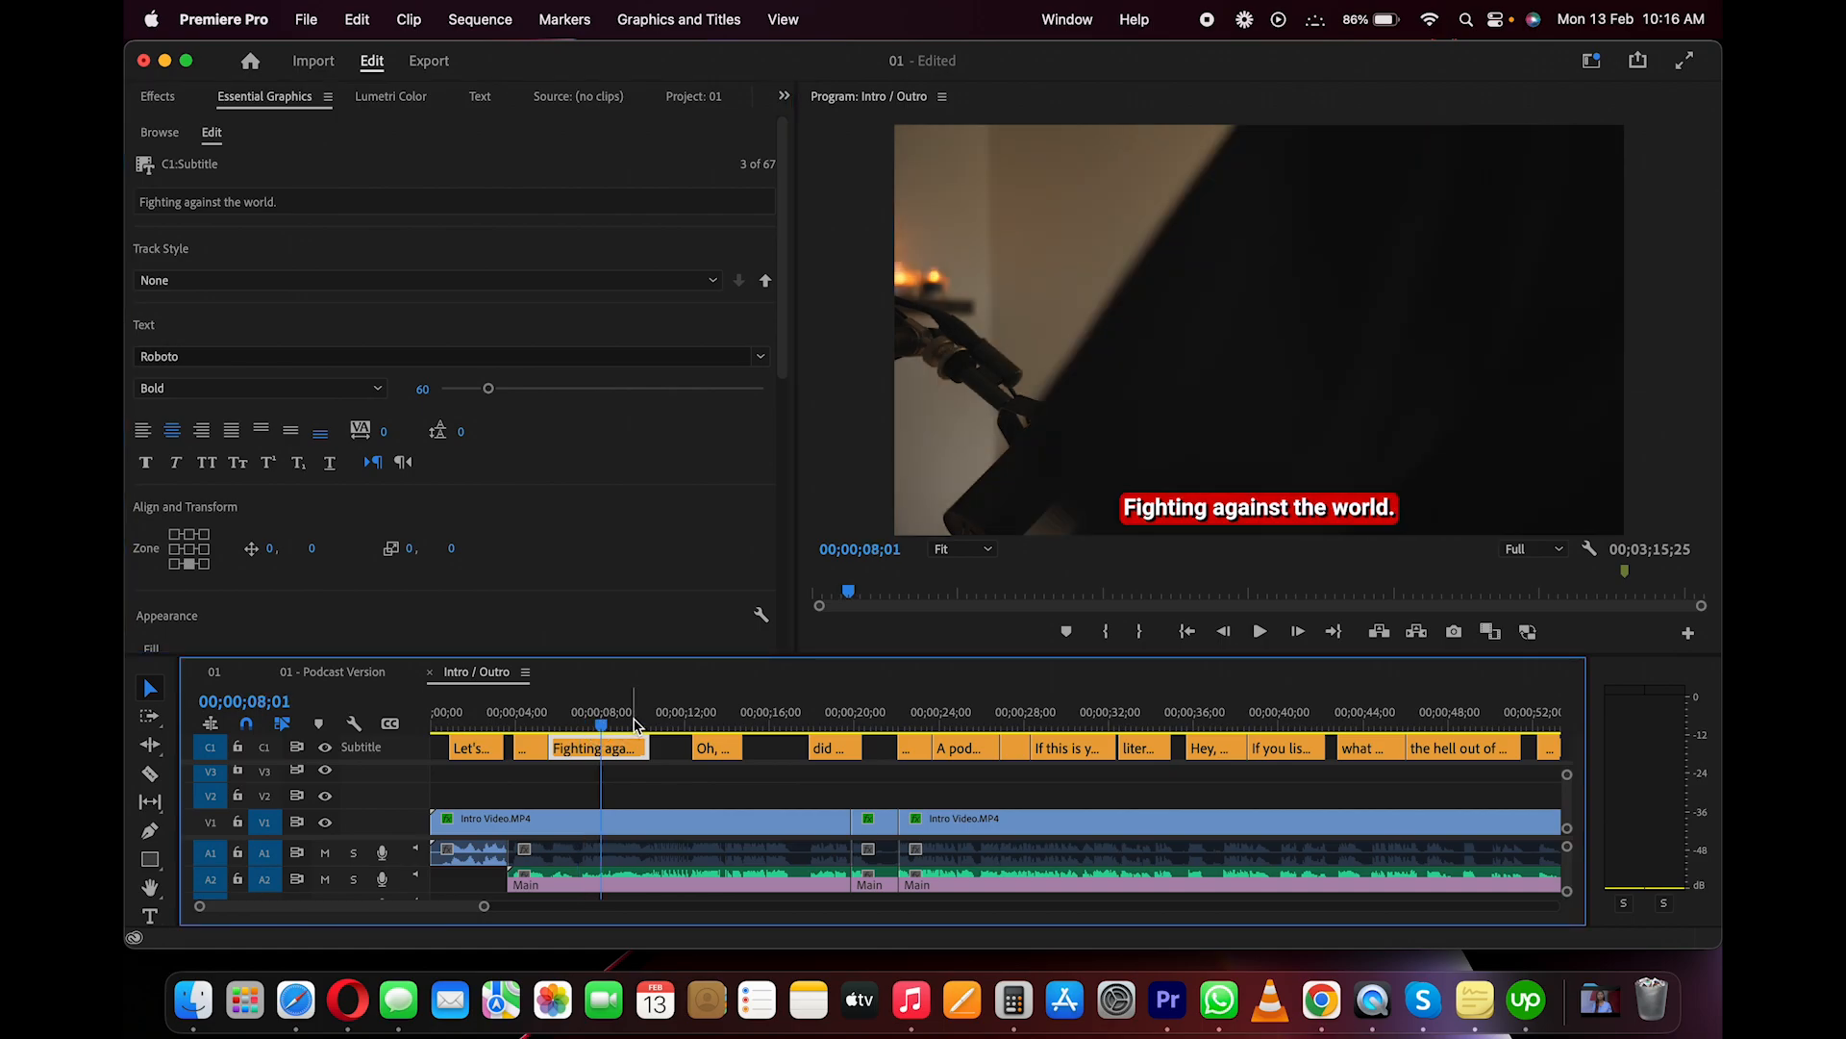
pyautogui.click(626, 724)
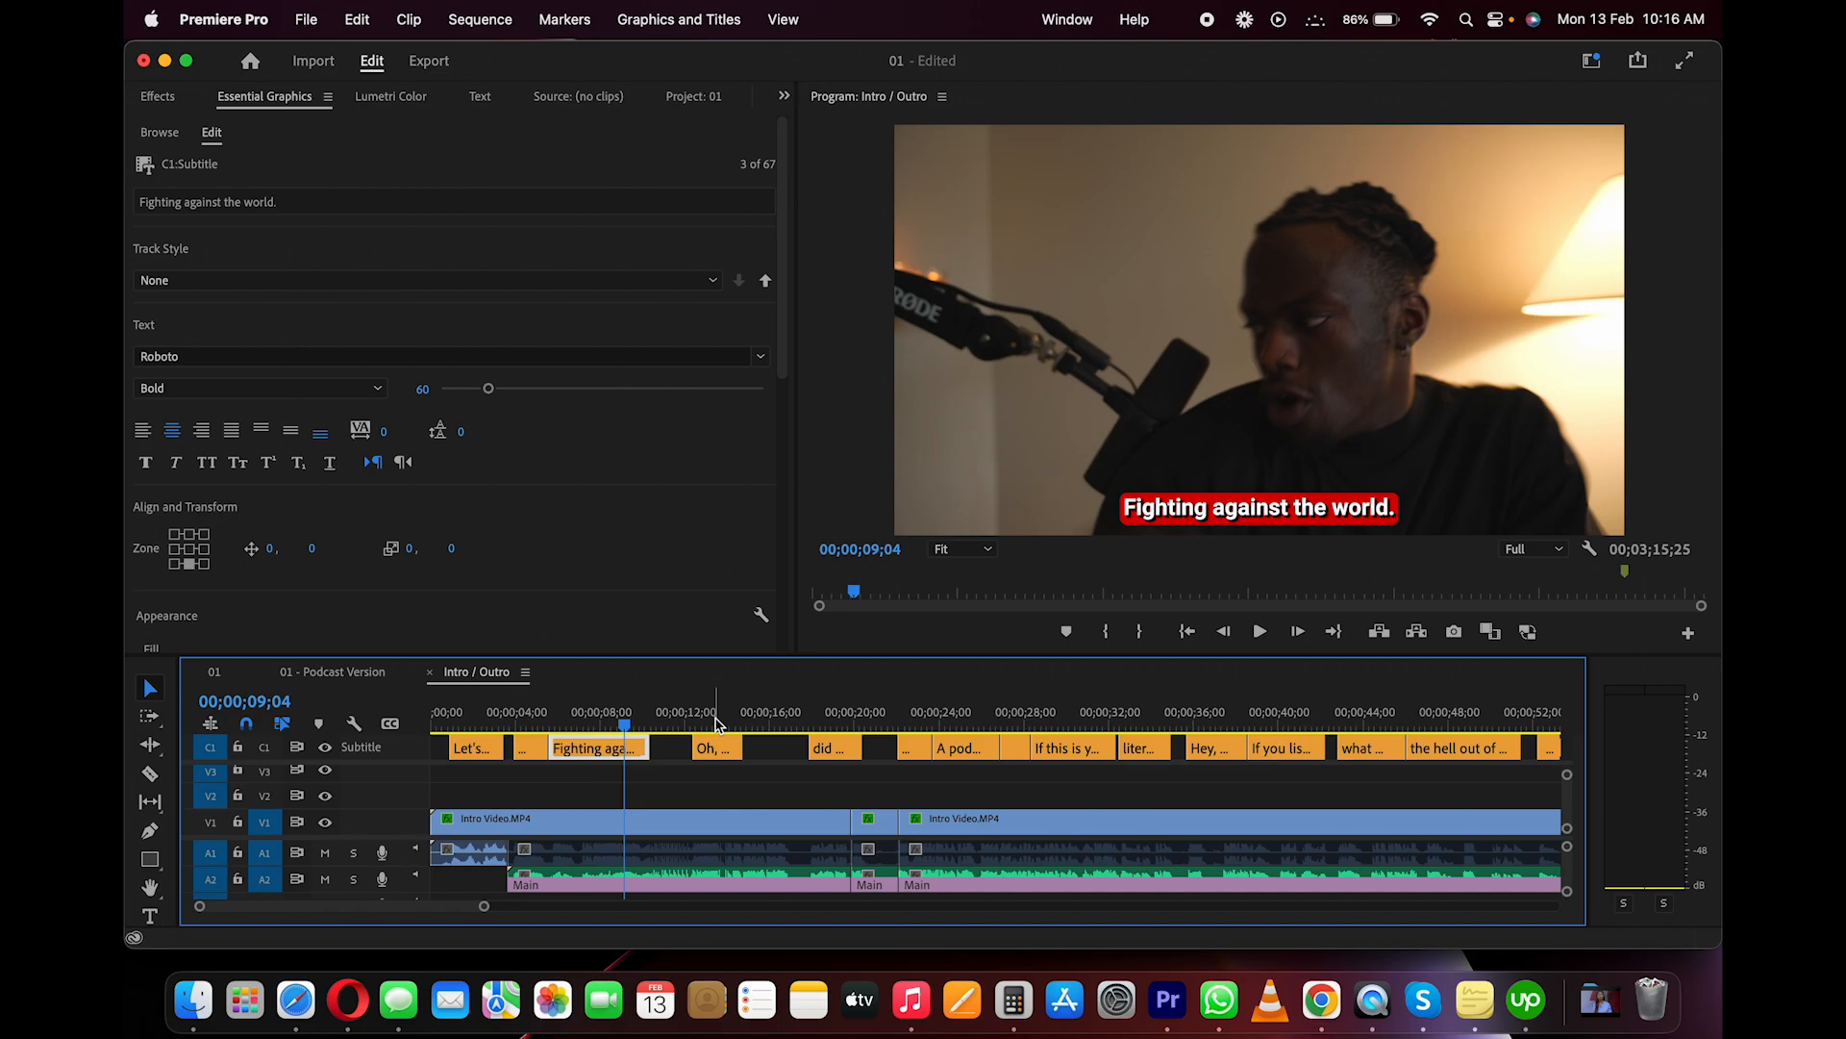
# Compare the styled "Fighting against the world." caption with the other captions, and save its look as a new track style named Test
pyautogui.click(714, 723)
pyautogui.click(846, 723)
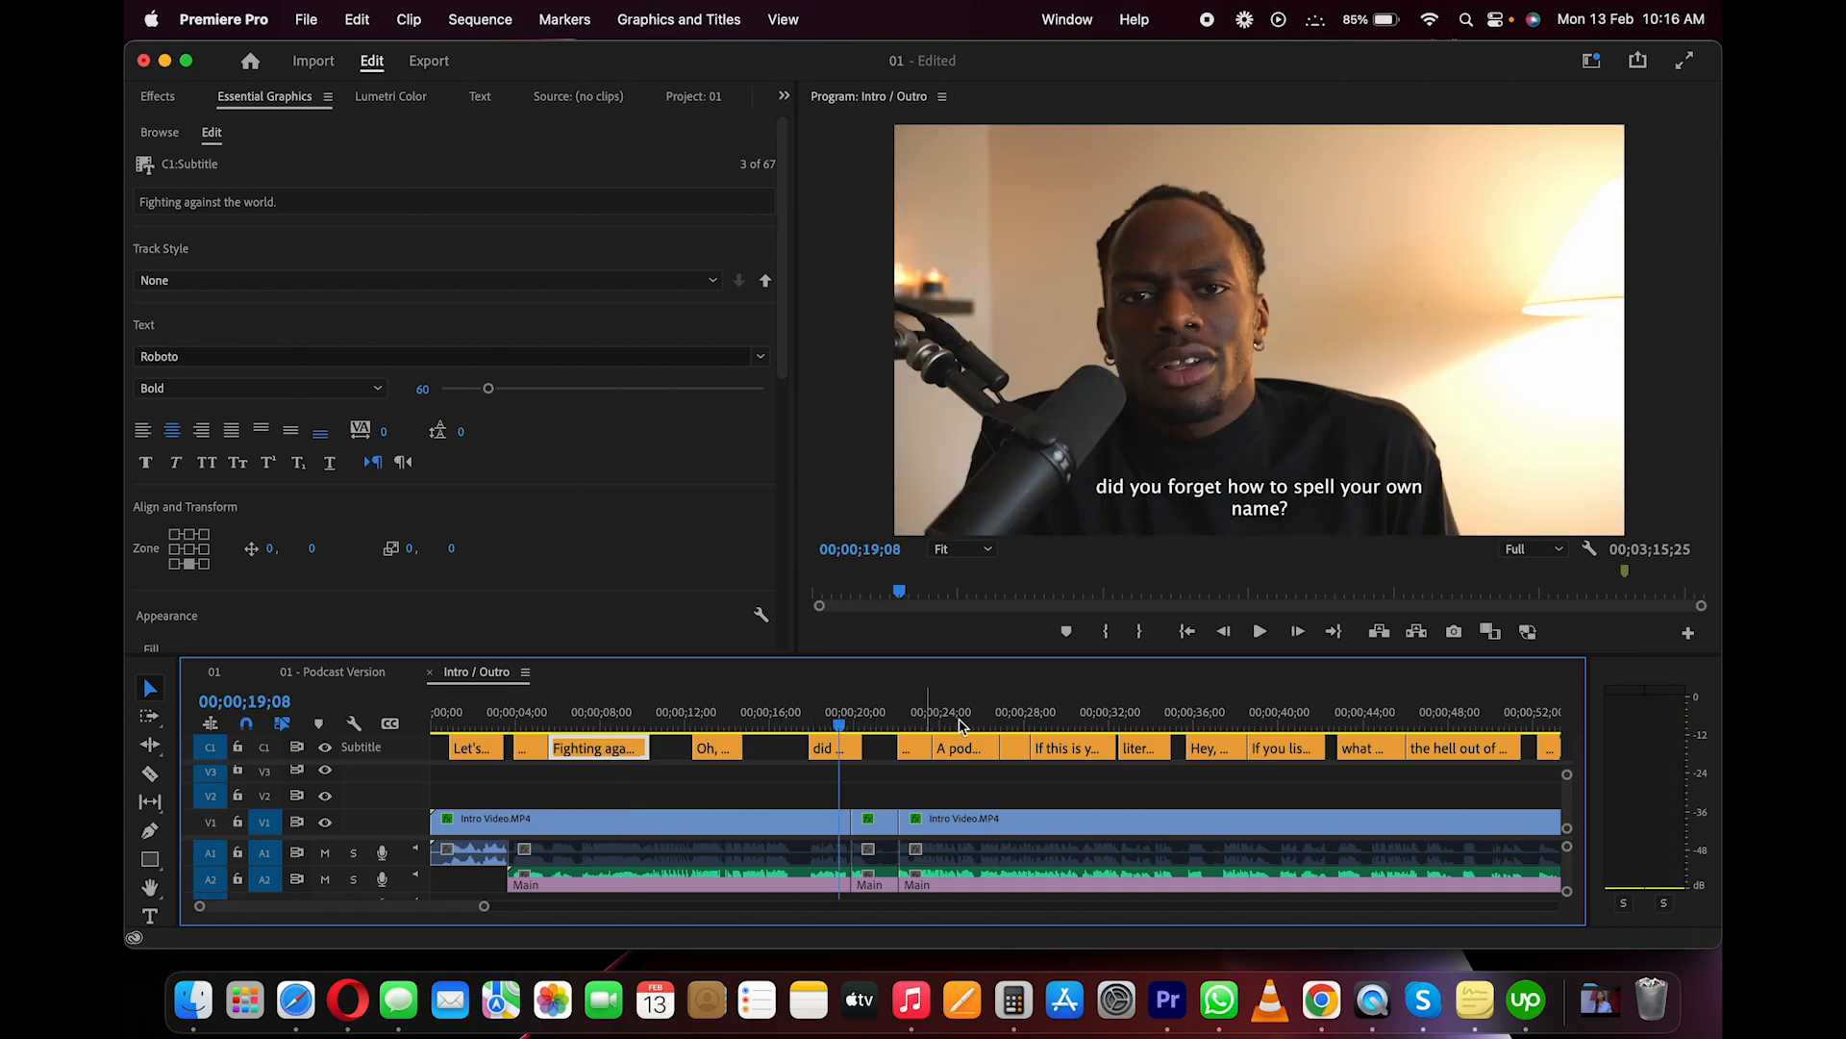
pyautogui.click(991, 724)
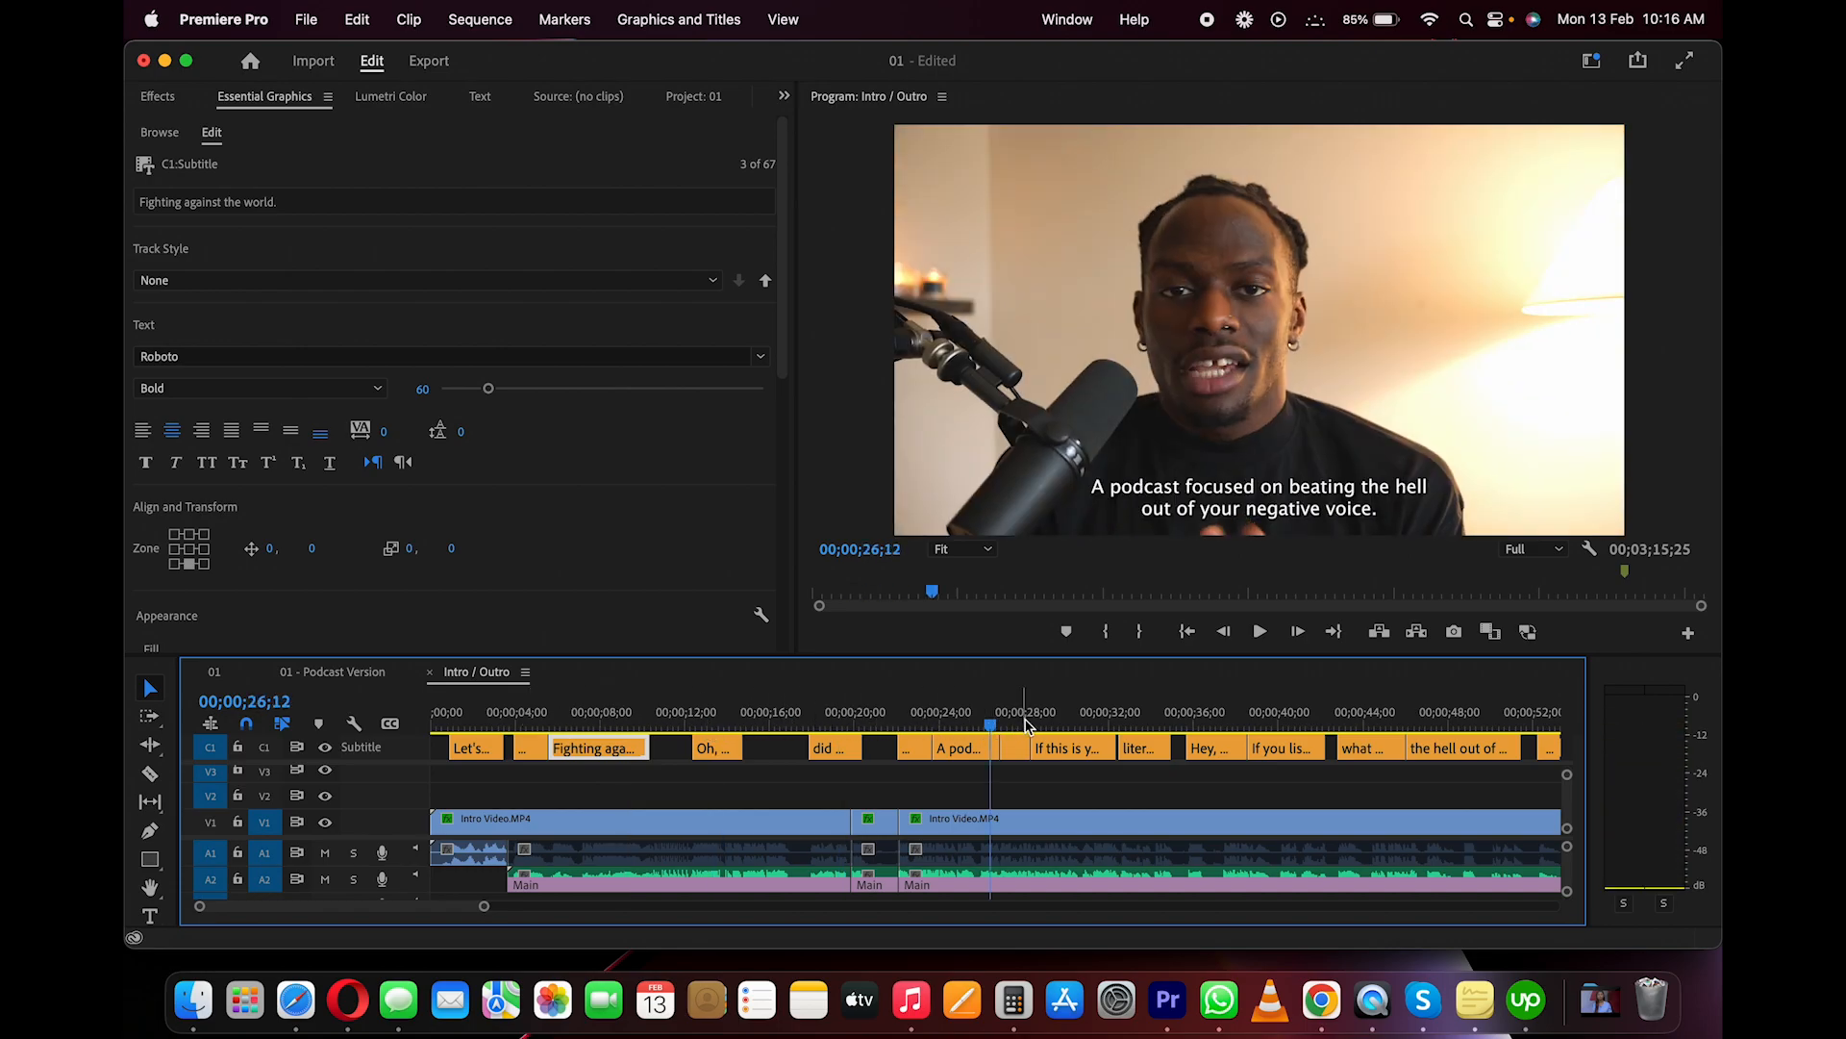
pyautogui.click(606, 723)
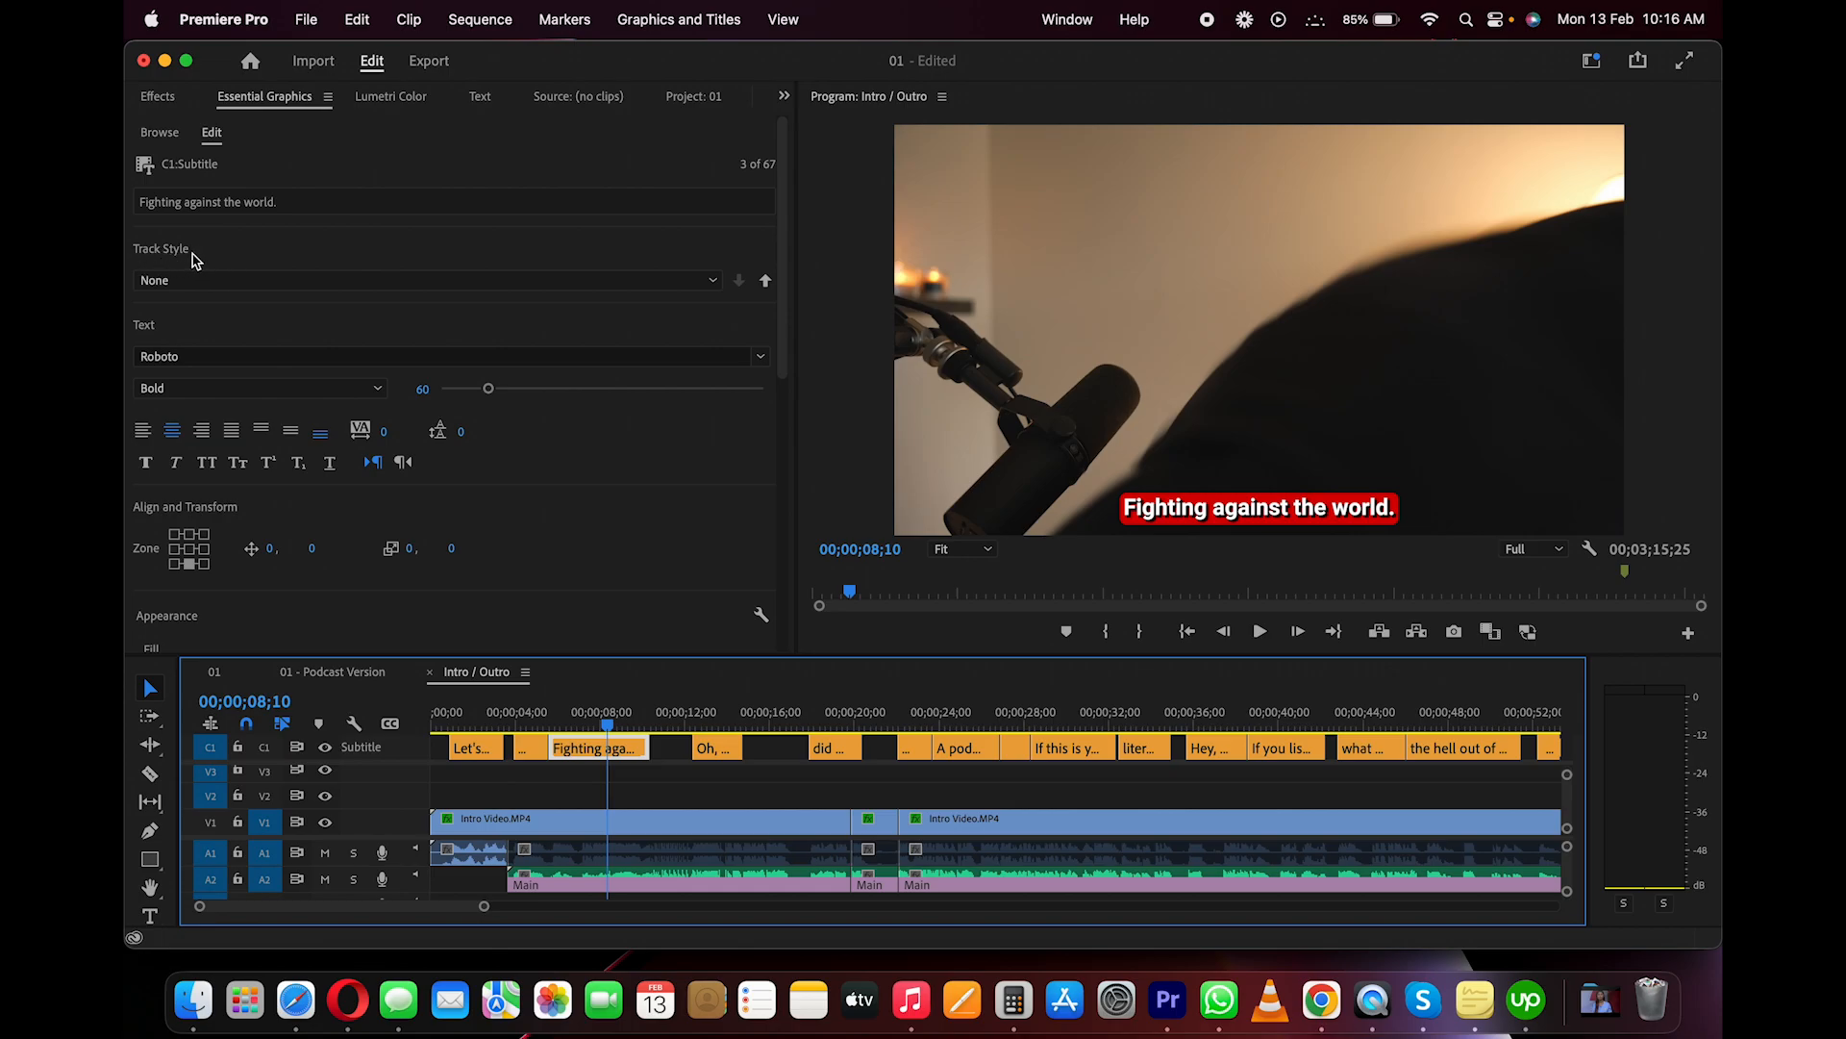
pyautogui.scroll(-1, 182, 264)
pyautogui.scroll(1, 202, 309)
pyautogui.click(716, 286)
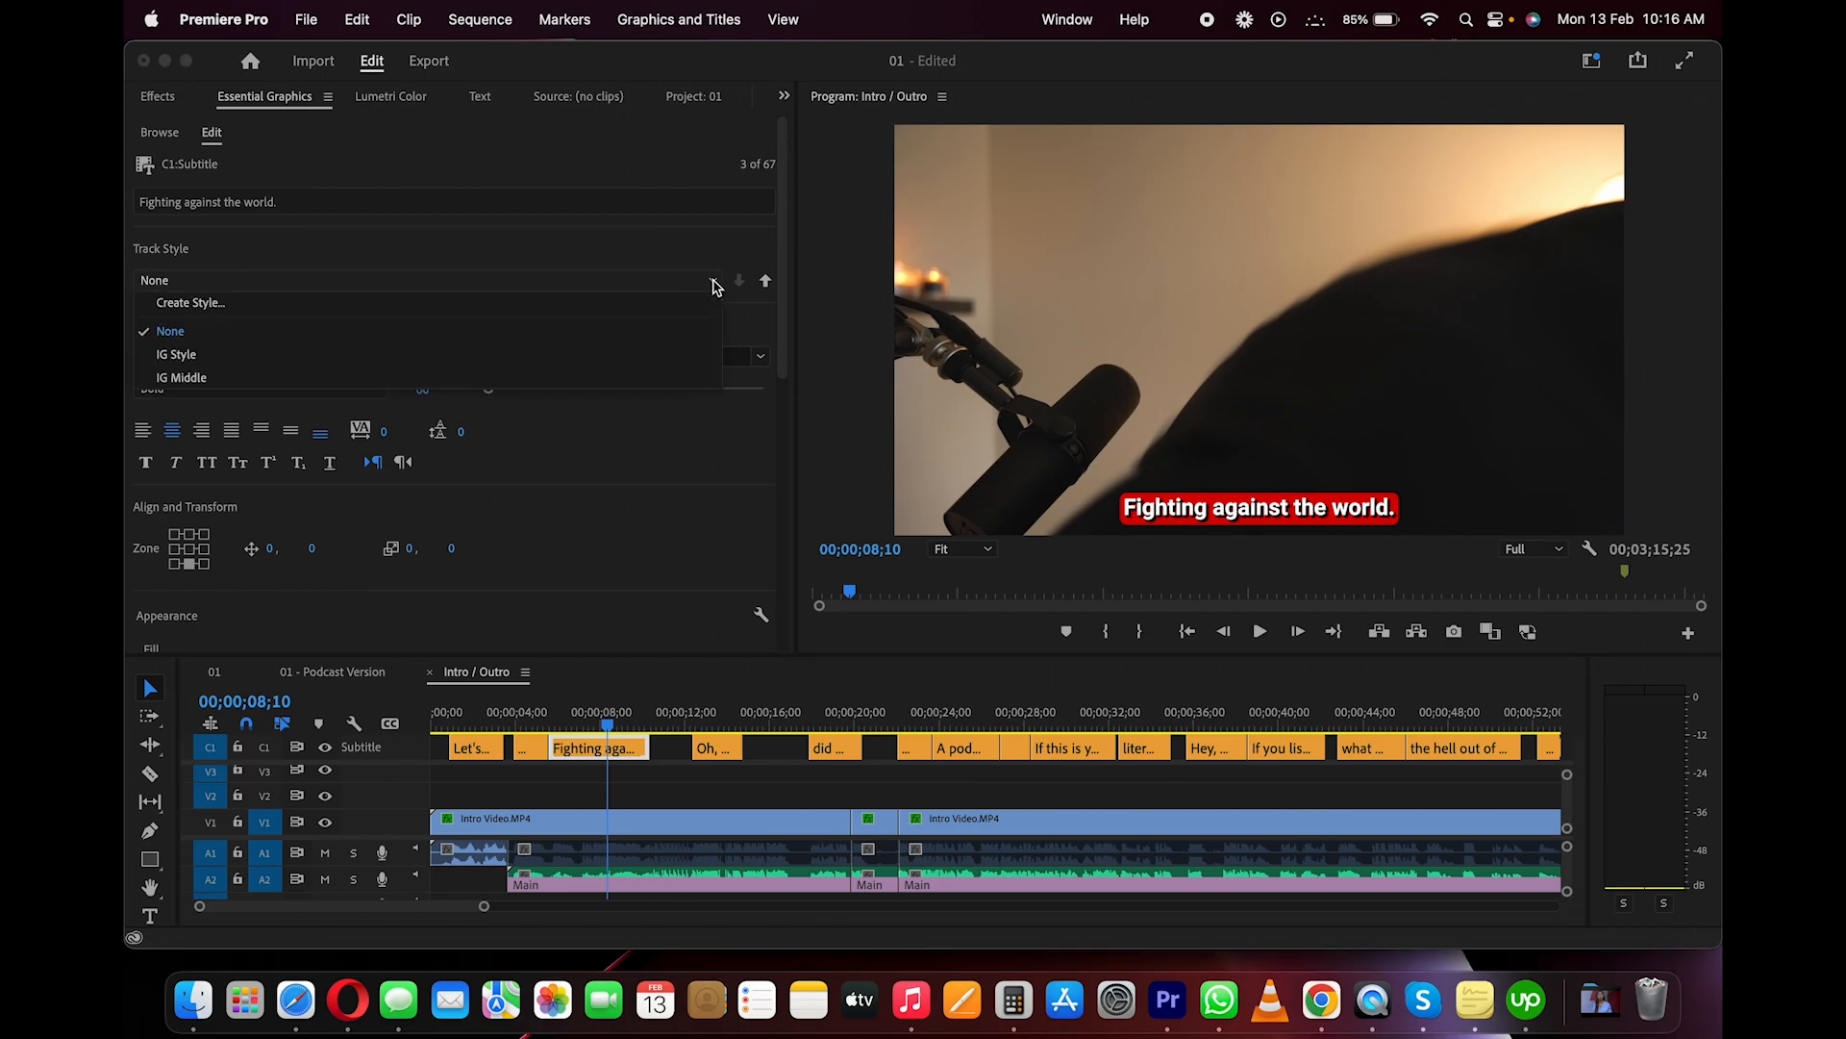
pyautogui.click(191, 304)
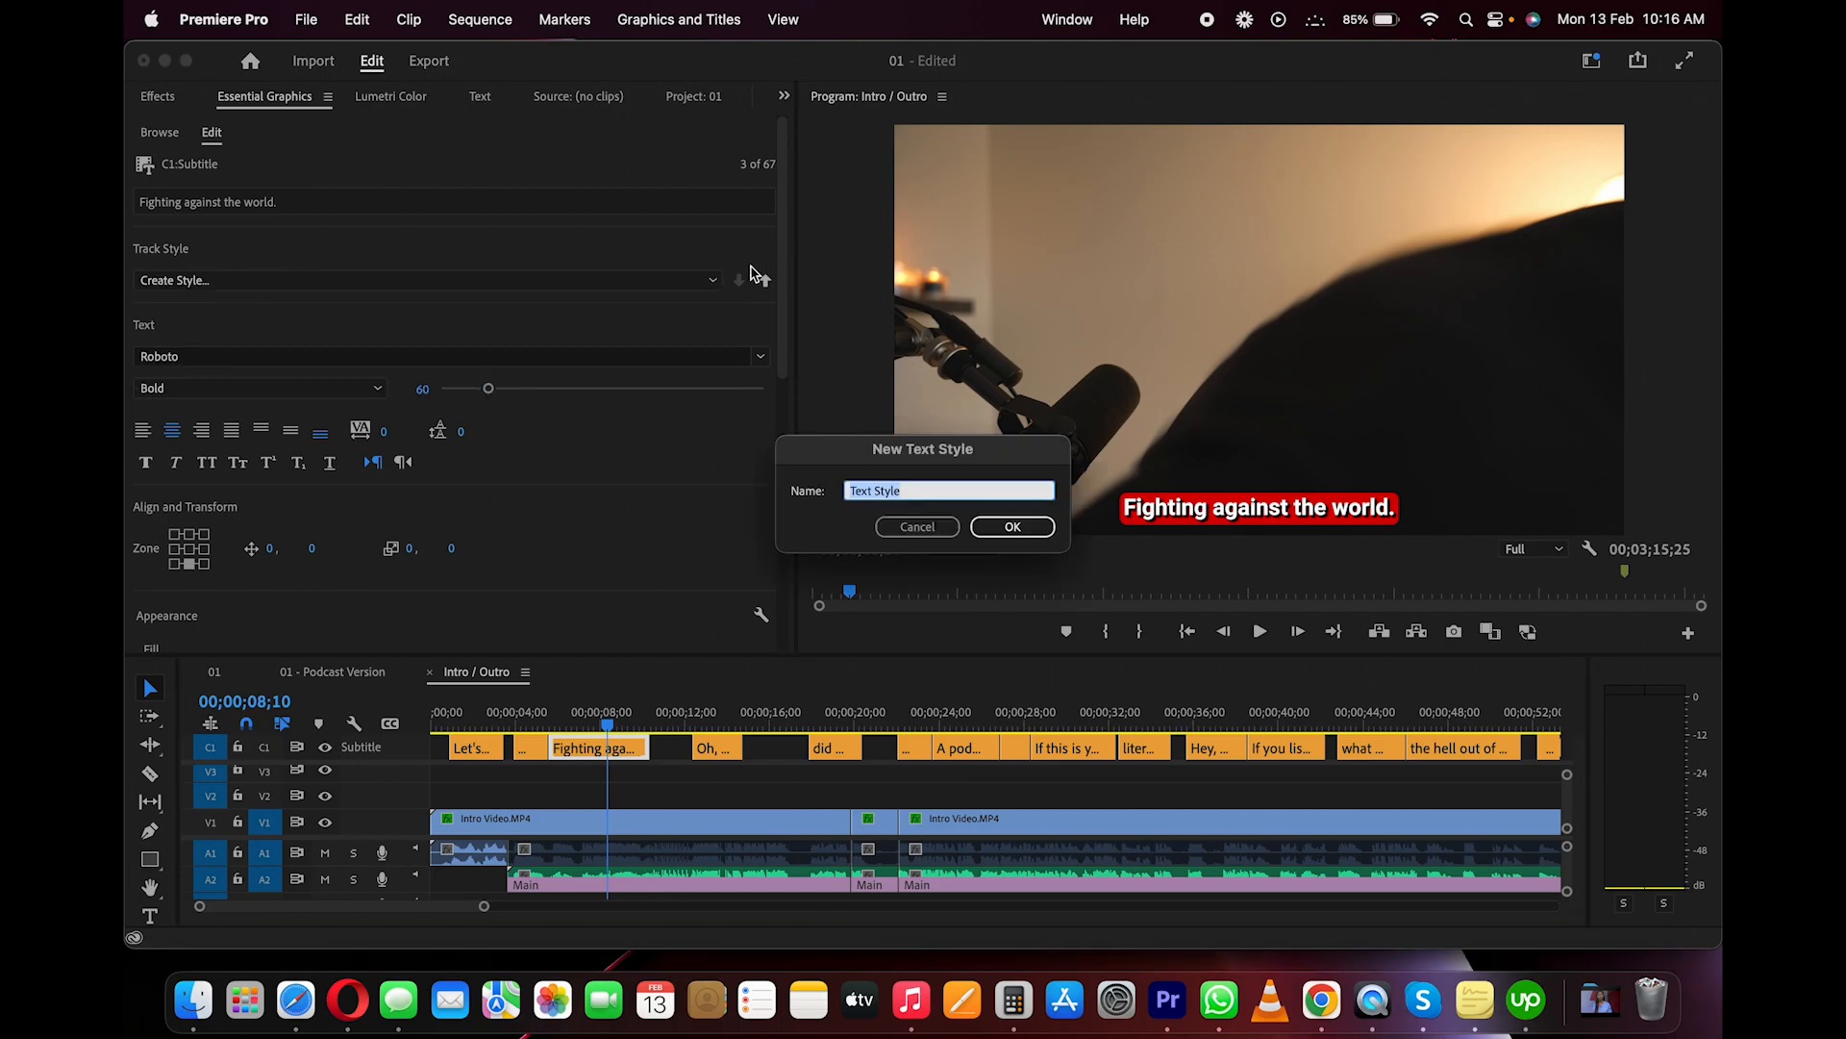
pyautogui.write('Test')
pyautogui.click(1010, 526)
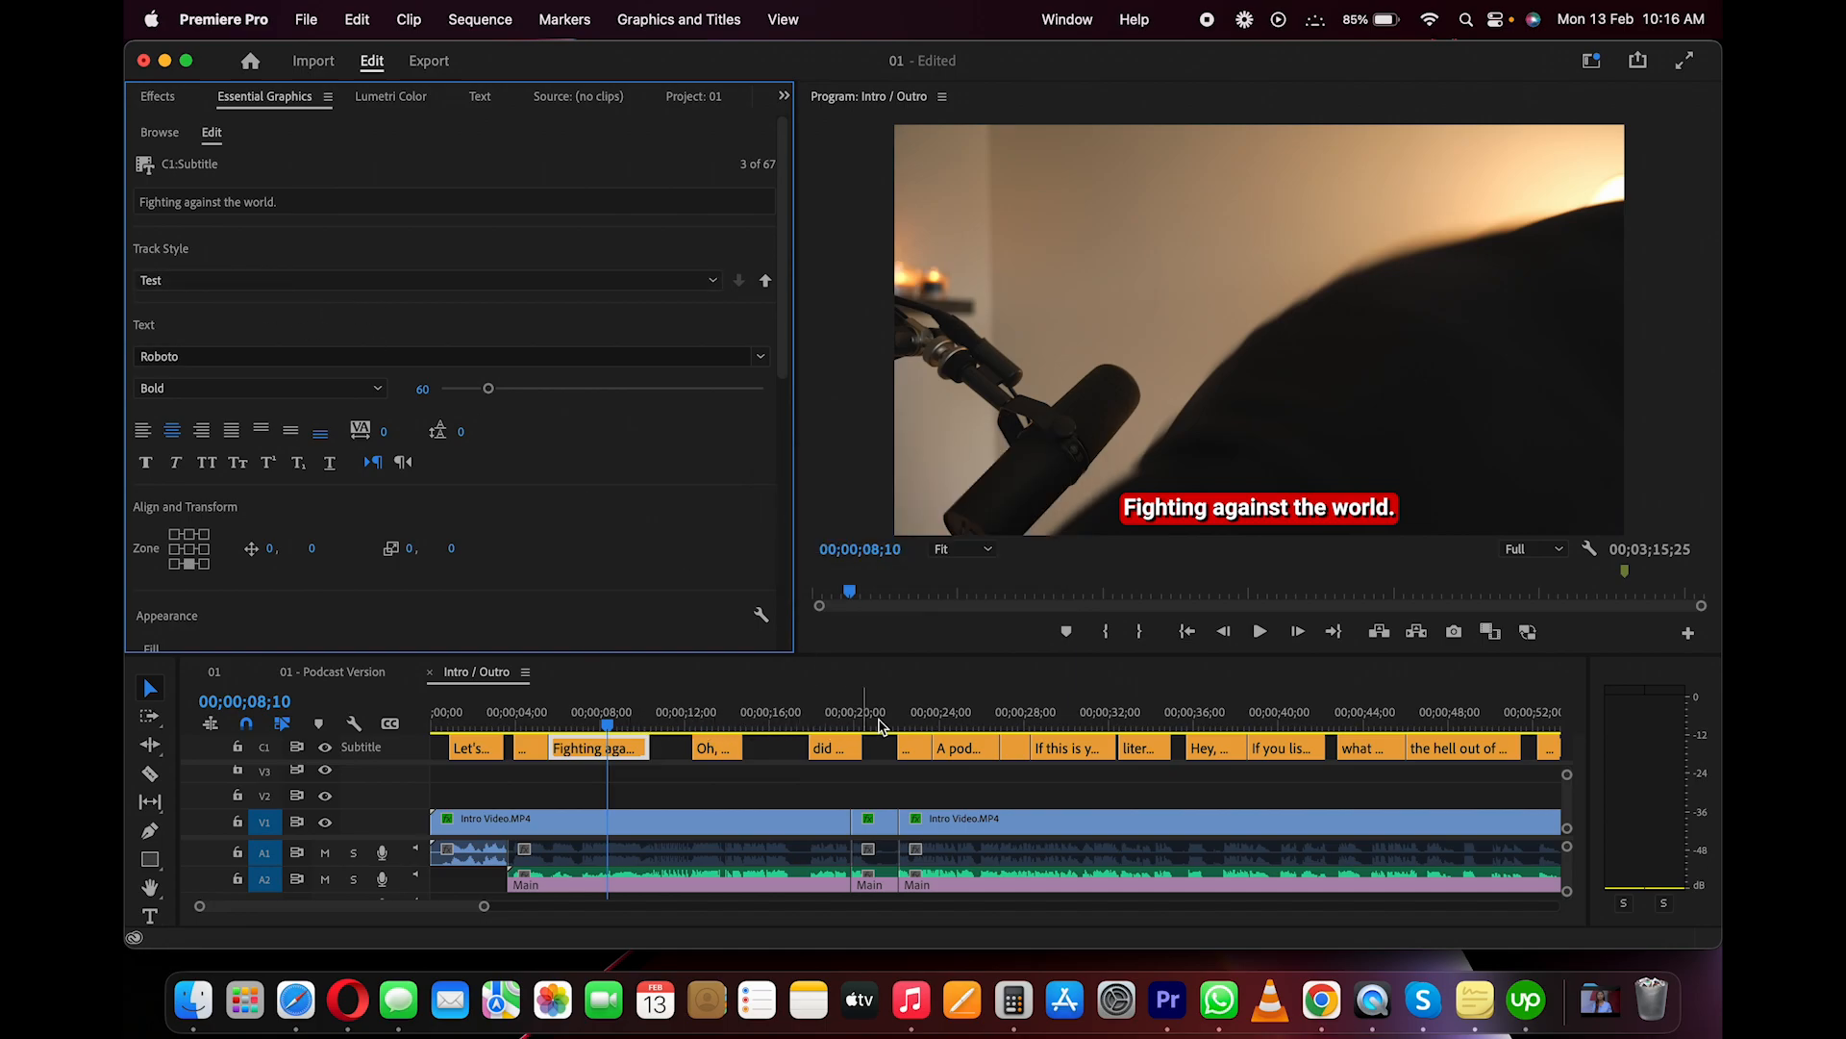
# Check other captions along the sequence, and push the Test style attributes to all captions on the track
pyautogui.moveTo(942, 723); pyautogui.dragTo(1139, 728)
pyautogui.click(594, 724)
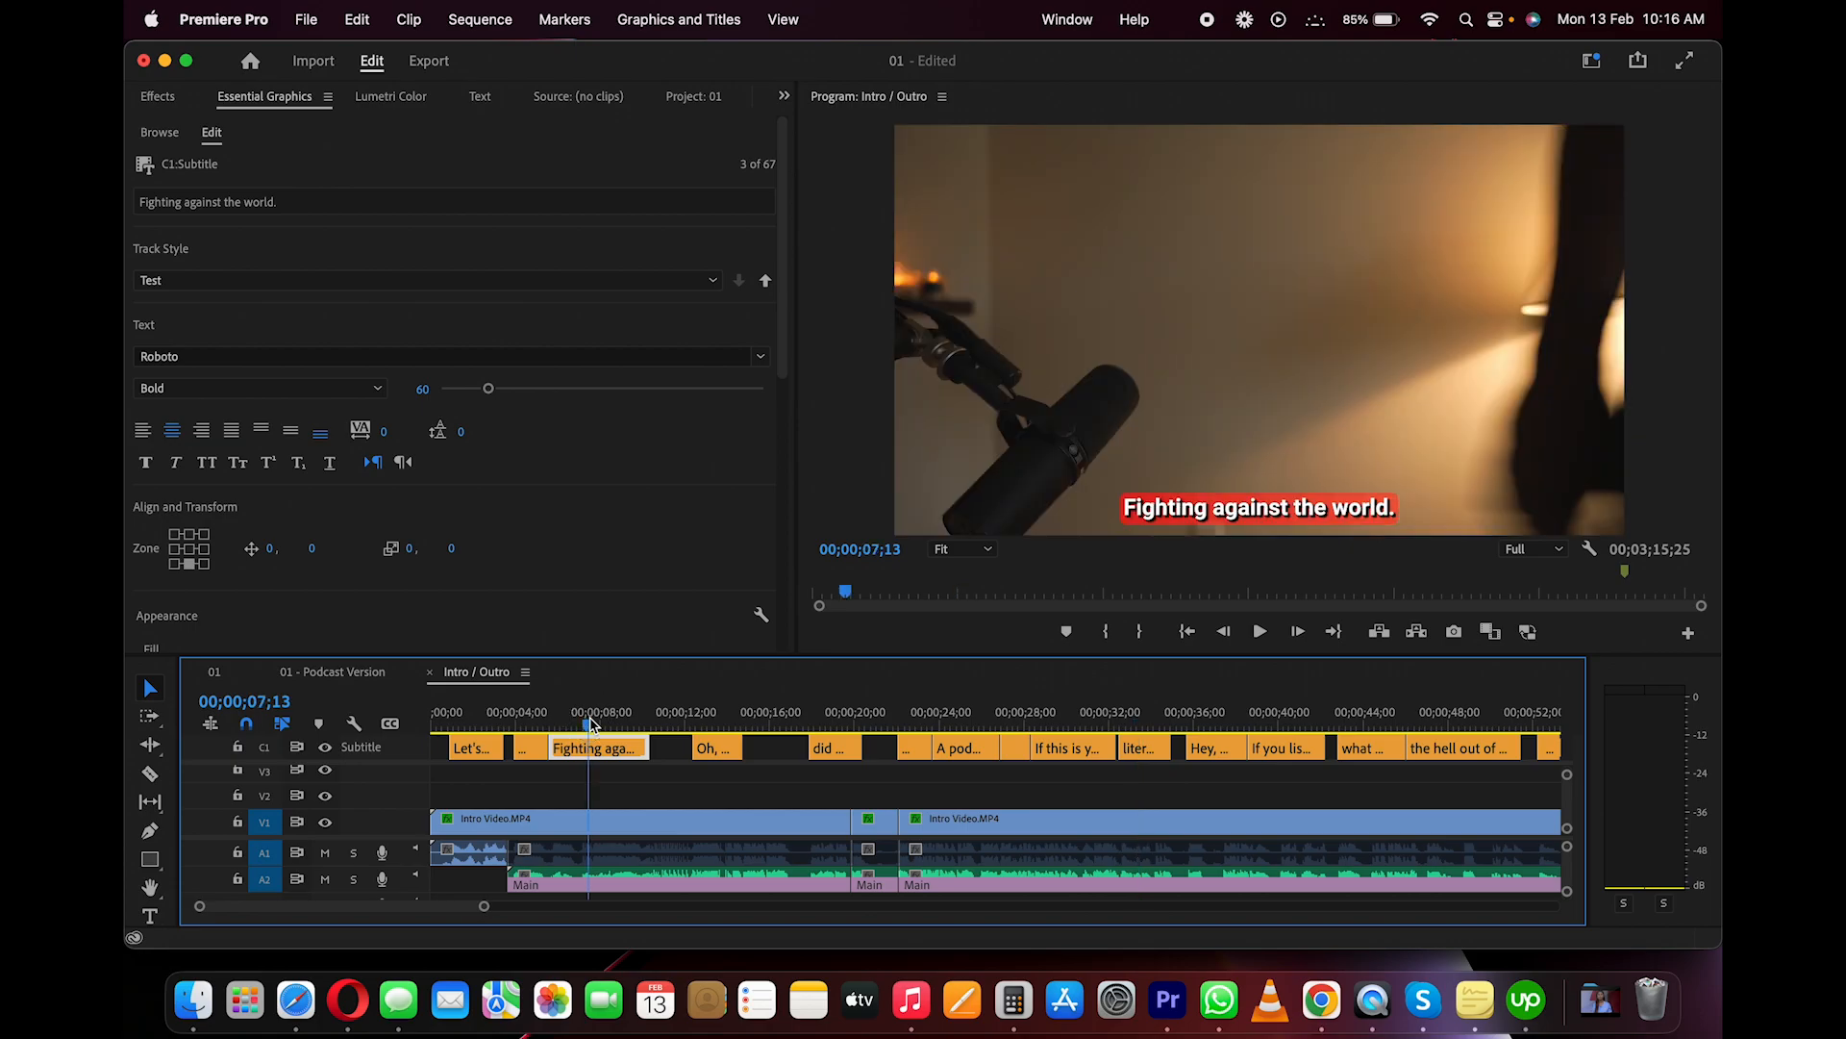
pyautogui.click(708, 723)
pyautogui.click(599, 723)
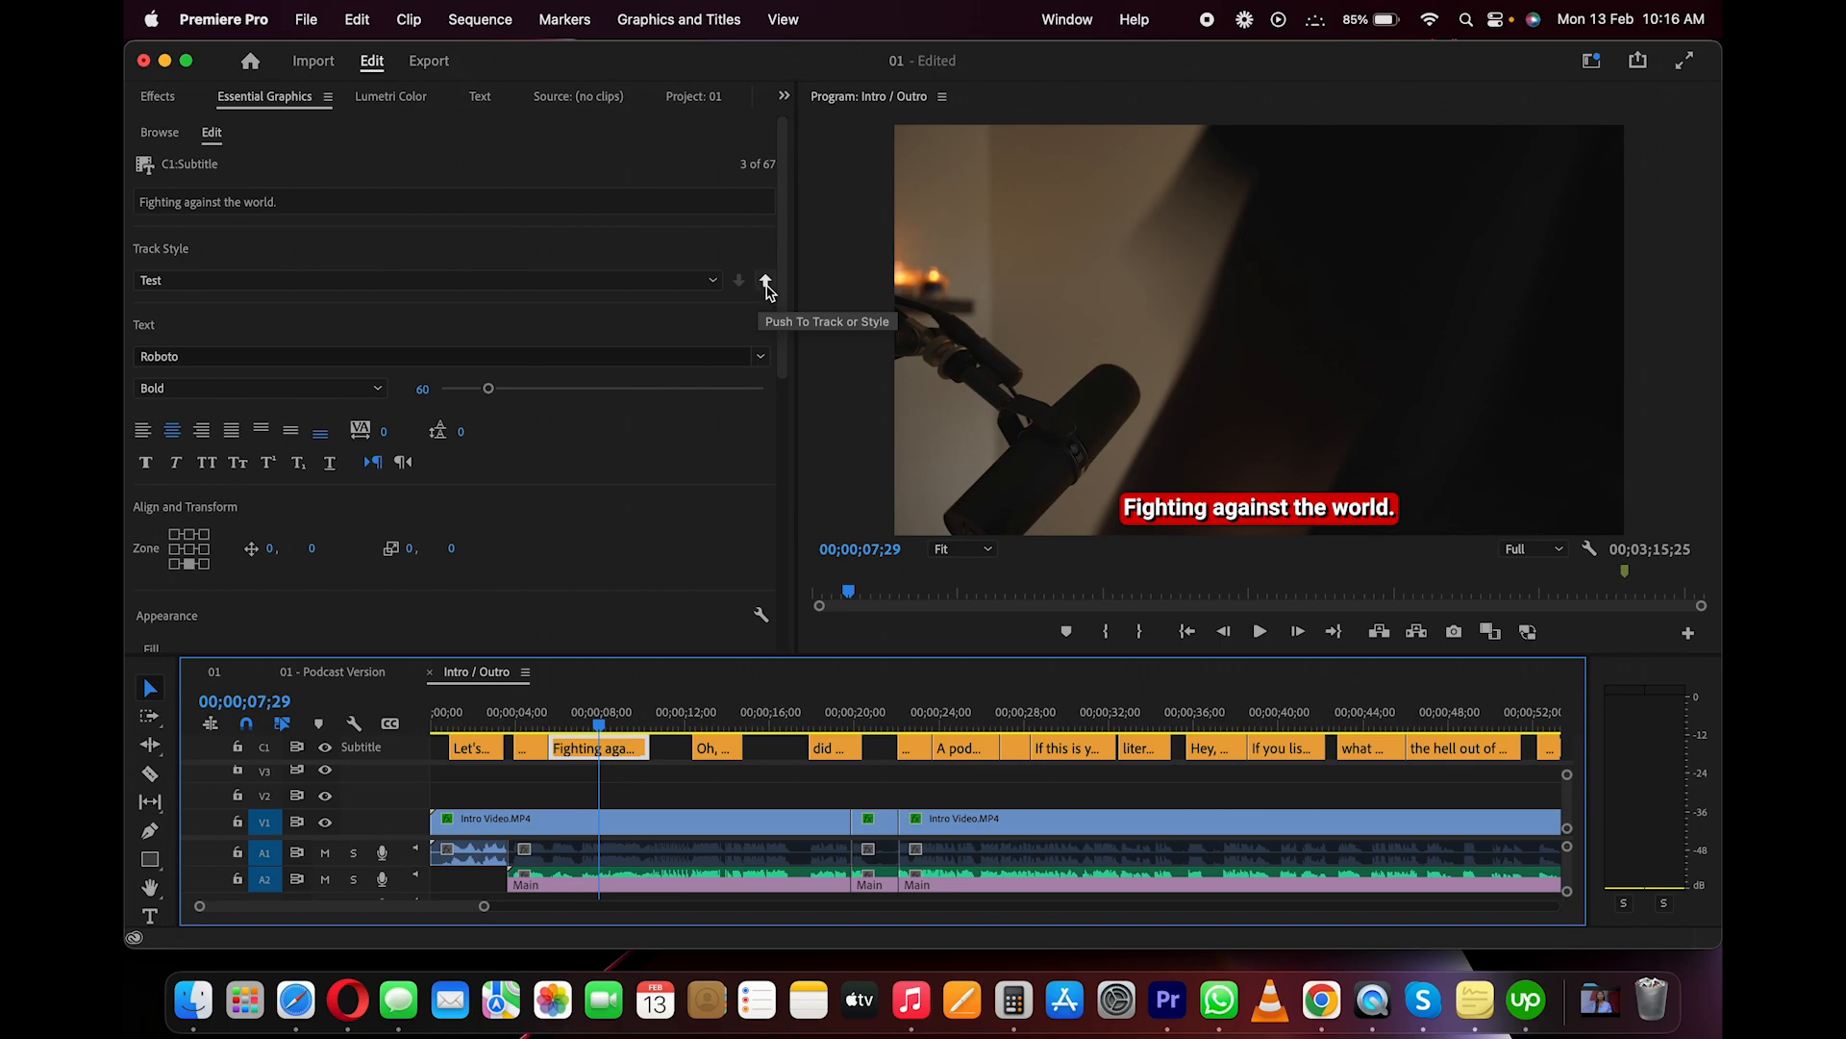
pyautogui.click(767, 285)
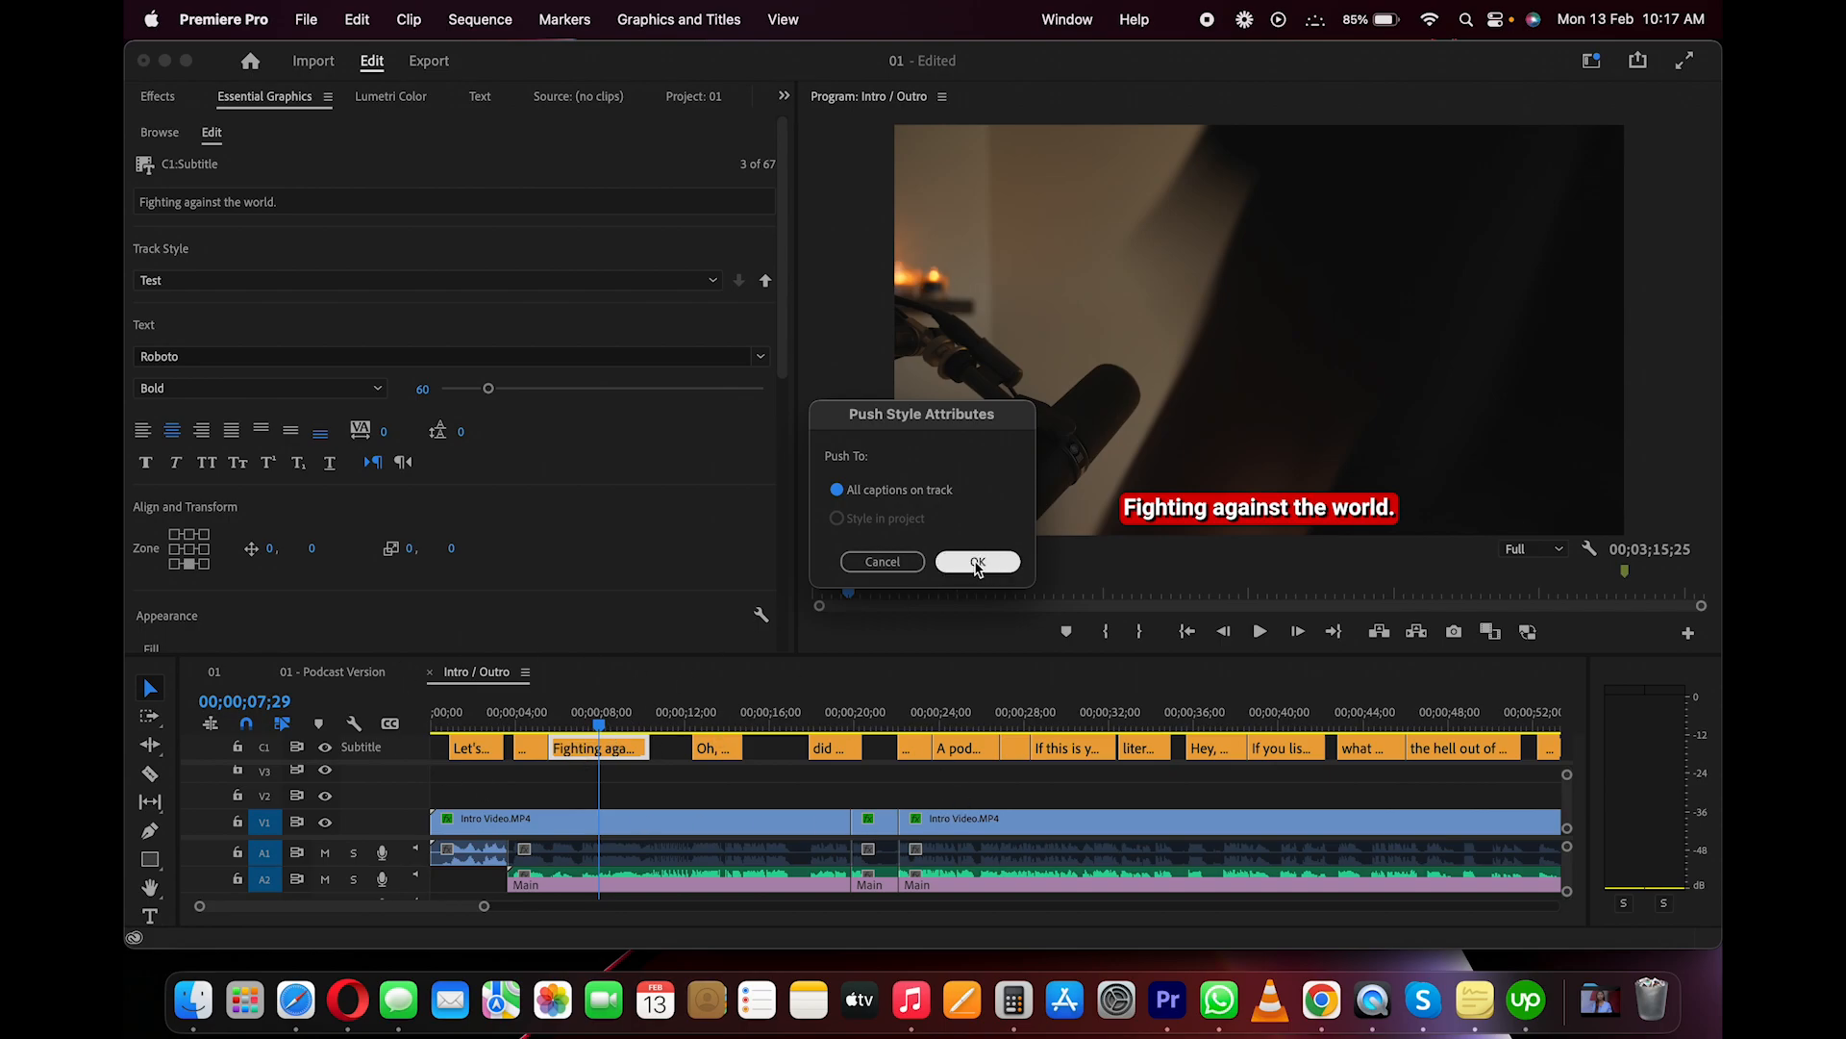
pyautogui.click(976, 564)
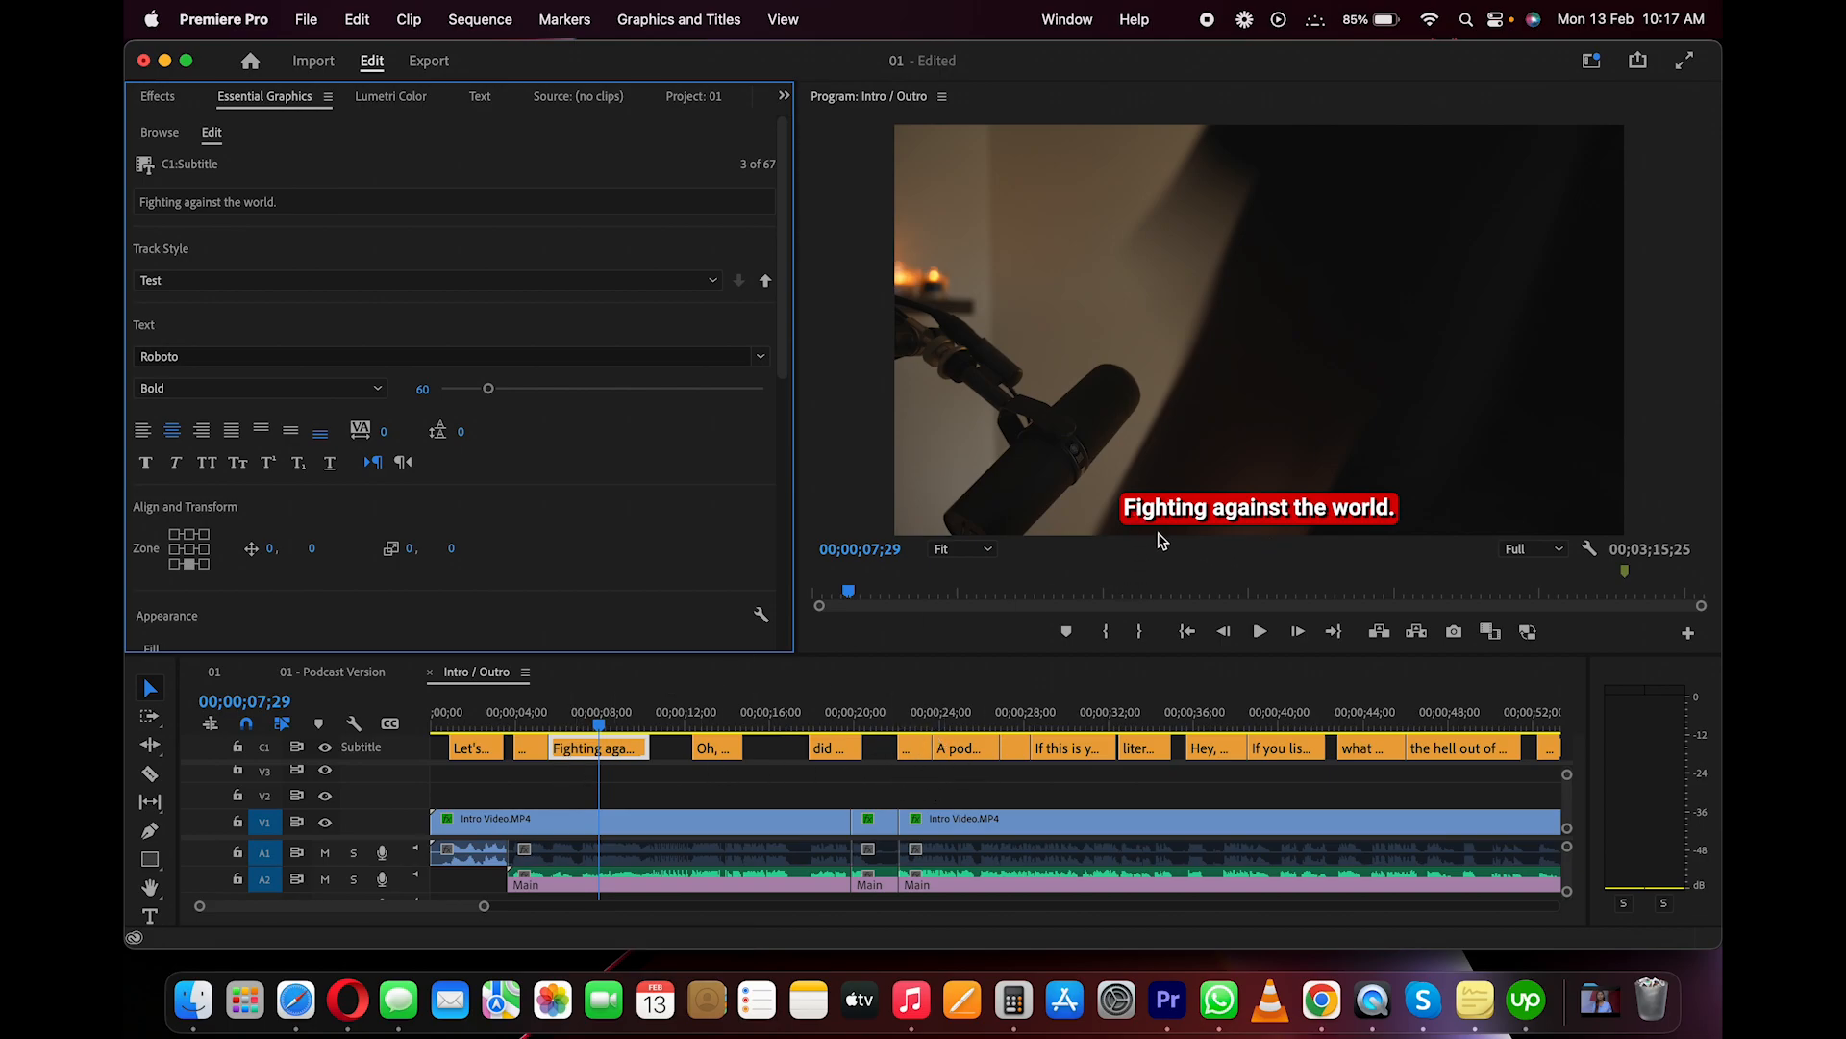
# Play the sequence from about 00;00;27 to 00;00;32;10 and look over the subtitle track to check the style on the other captions
pyautogui.click(996, 721)
pyautogui.press('-')
pyautogui.press('space')
pyautogui.press('-')
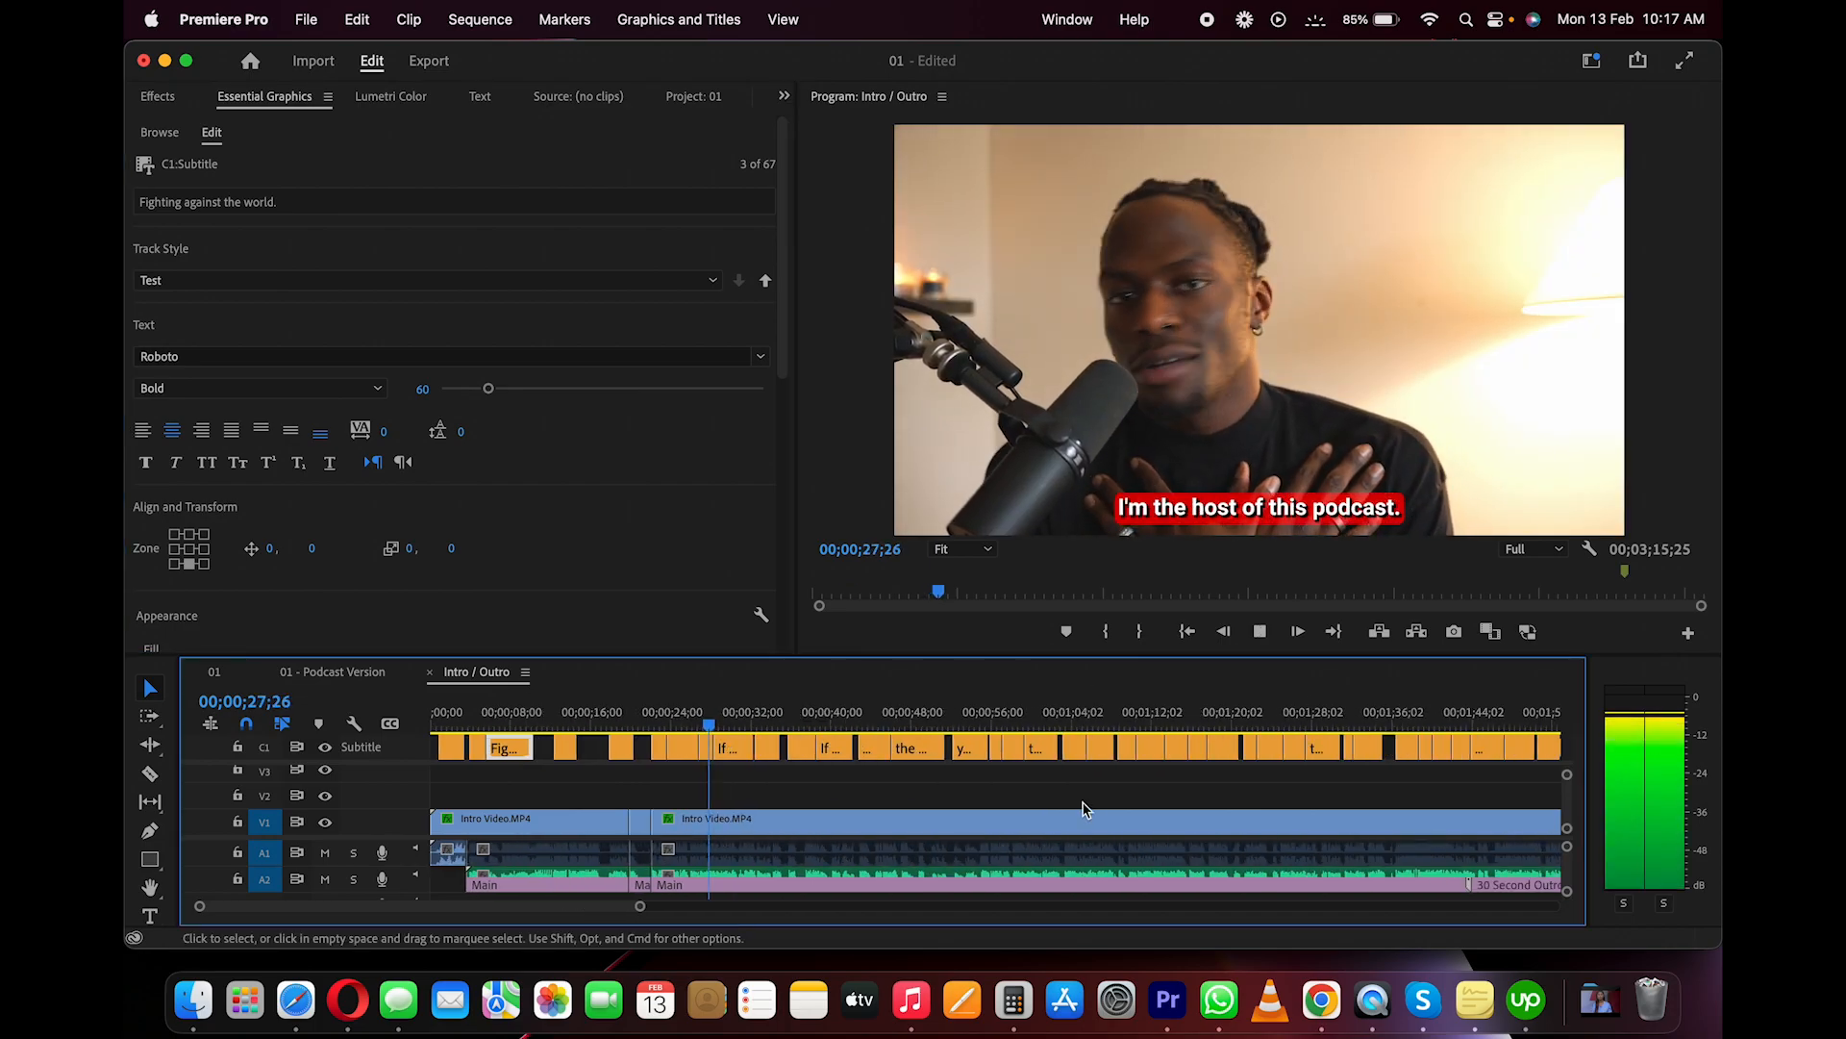
pyautogui.hscroll(3, 1048, 809)
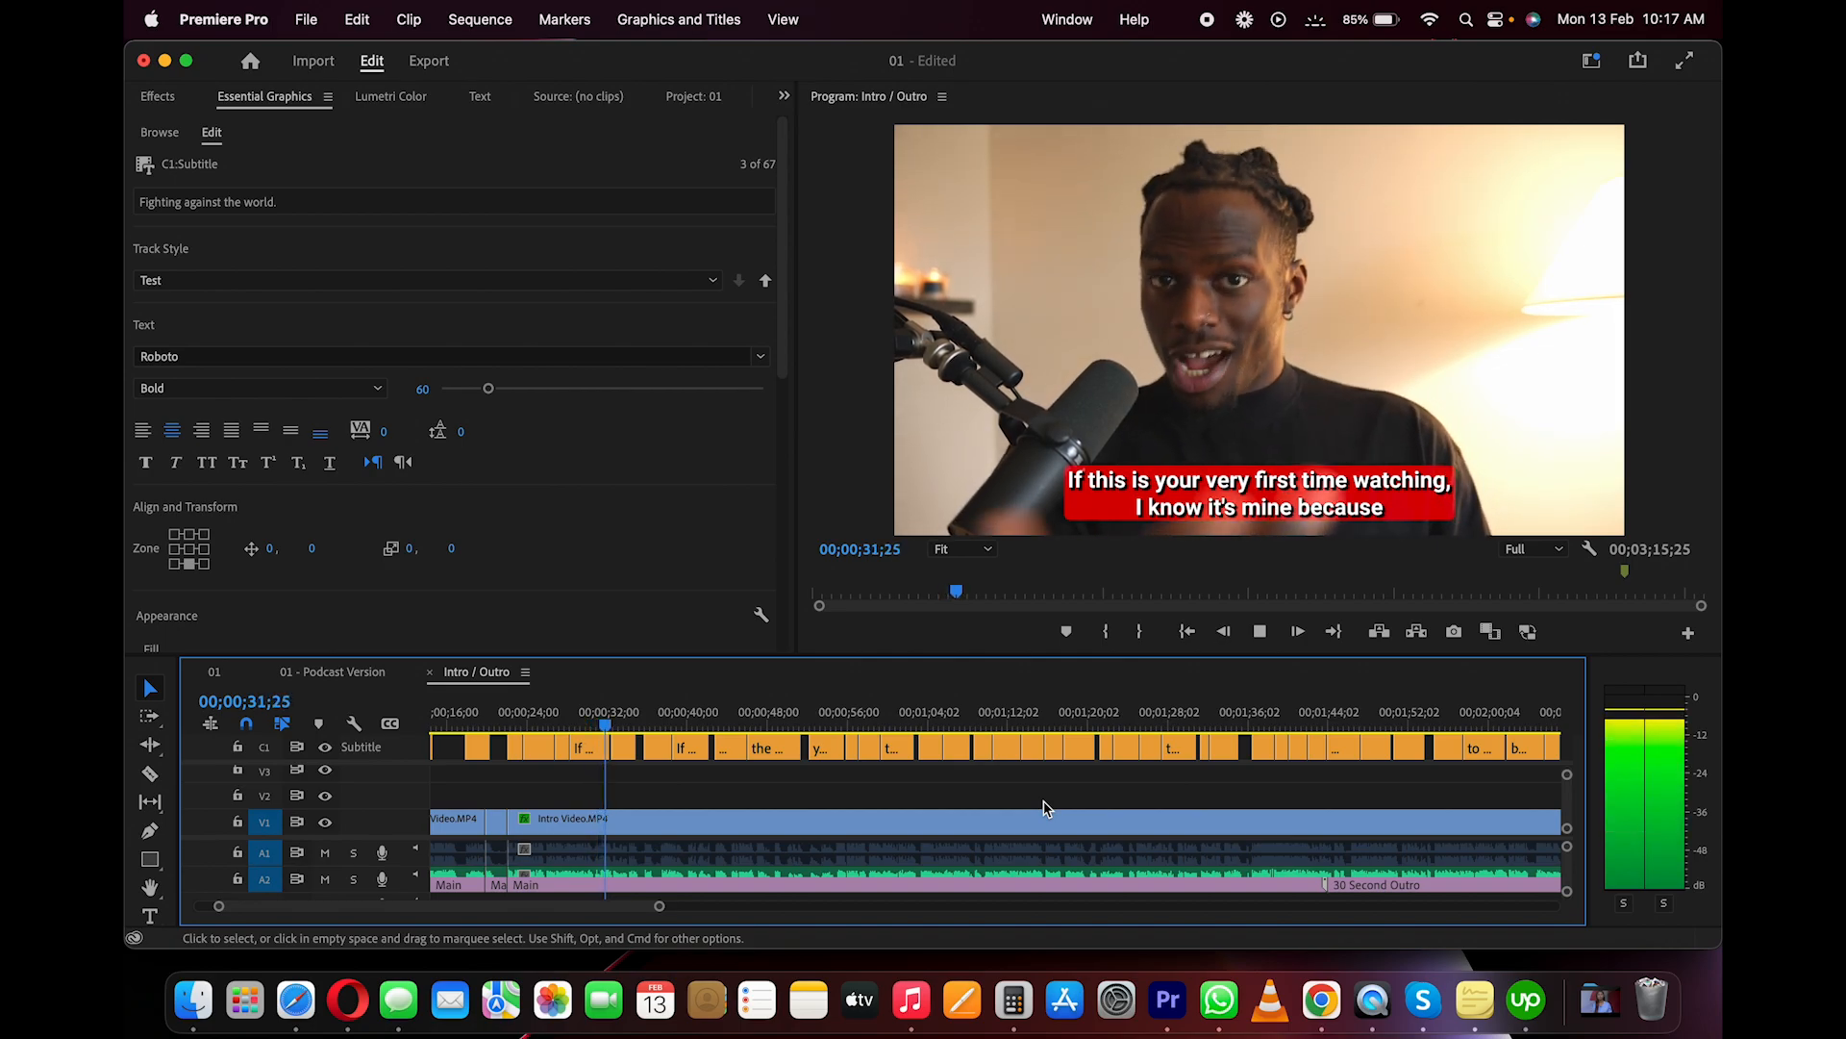
pyautogui.press('space')
pyautogui.scroll(-5, 615, 797)
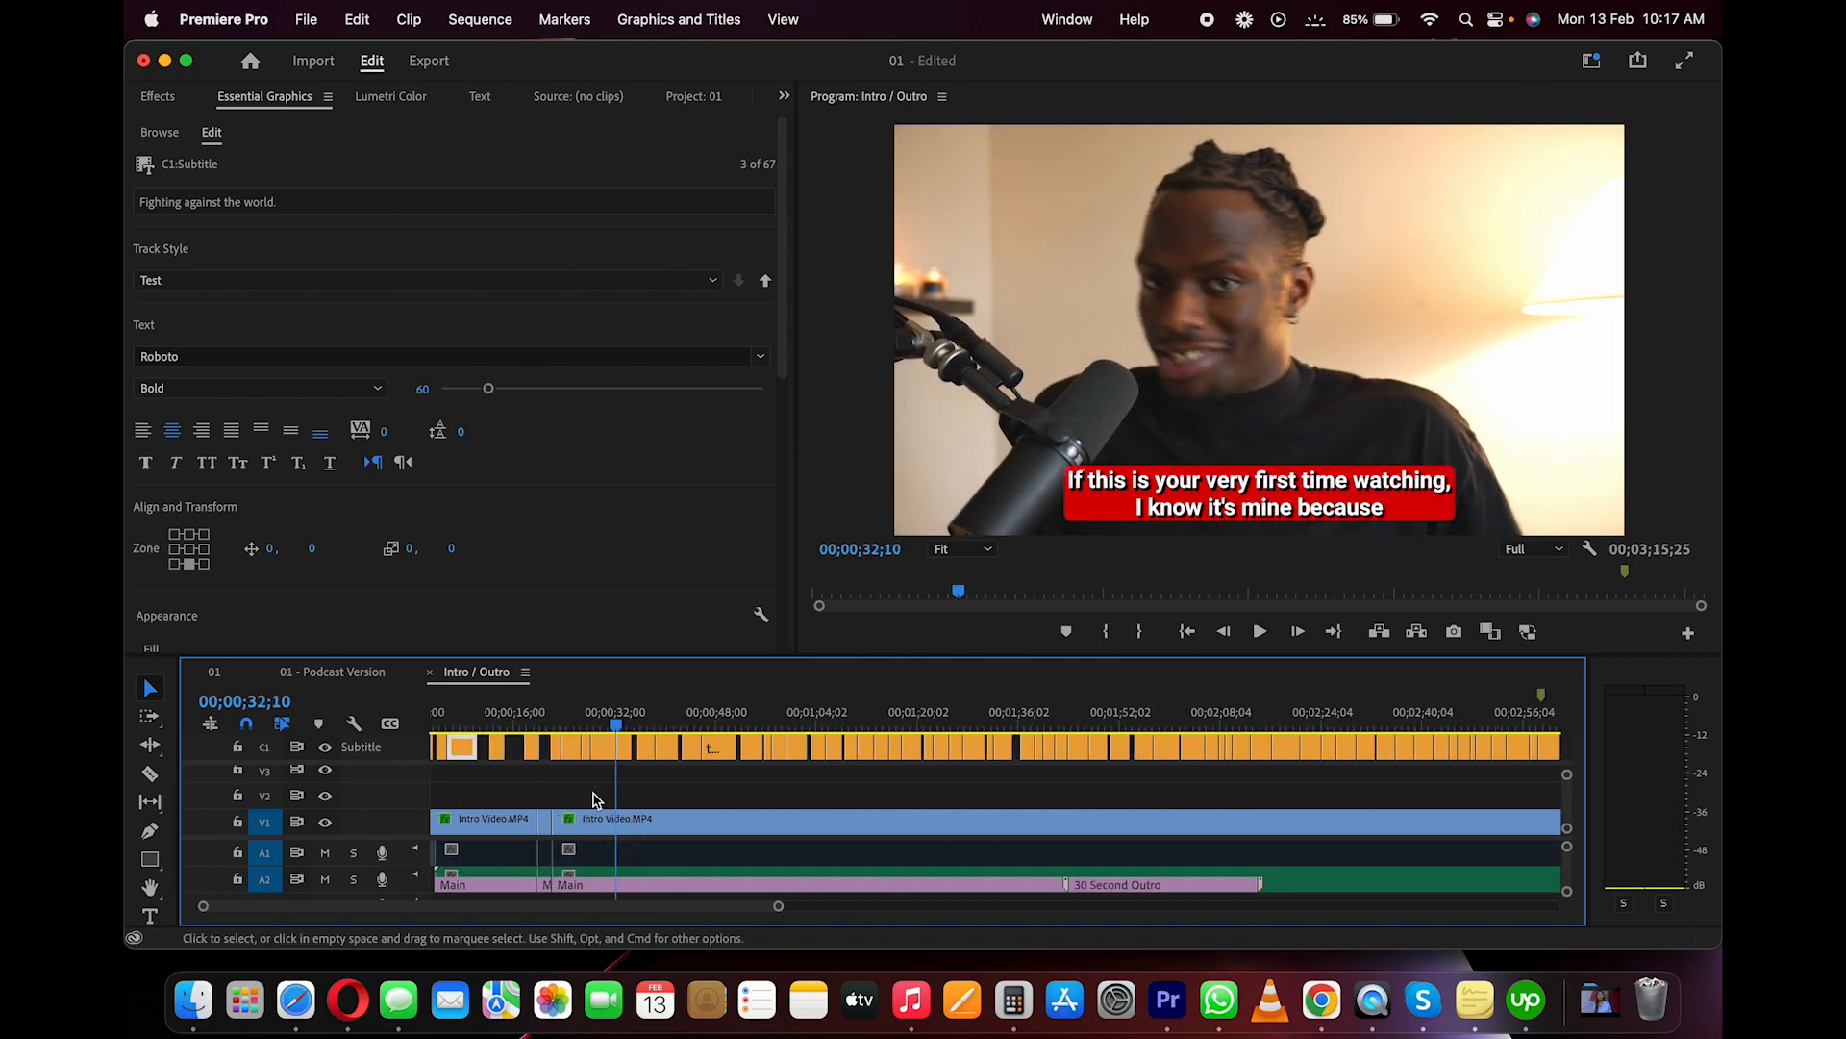
pyautogui.scroll(-2, 606, 796)
pyautogui.scroll(-1, 606, 796)
pyautogui.scroll(2, 535, 793)
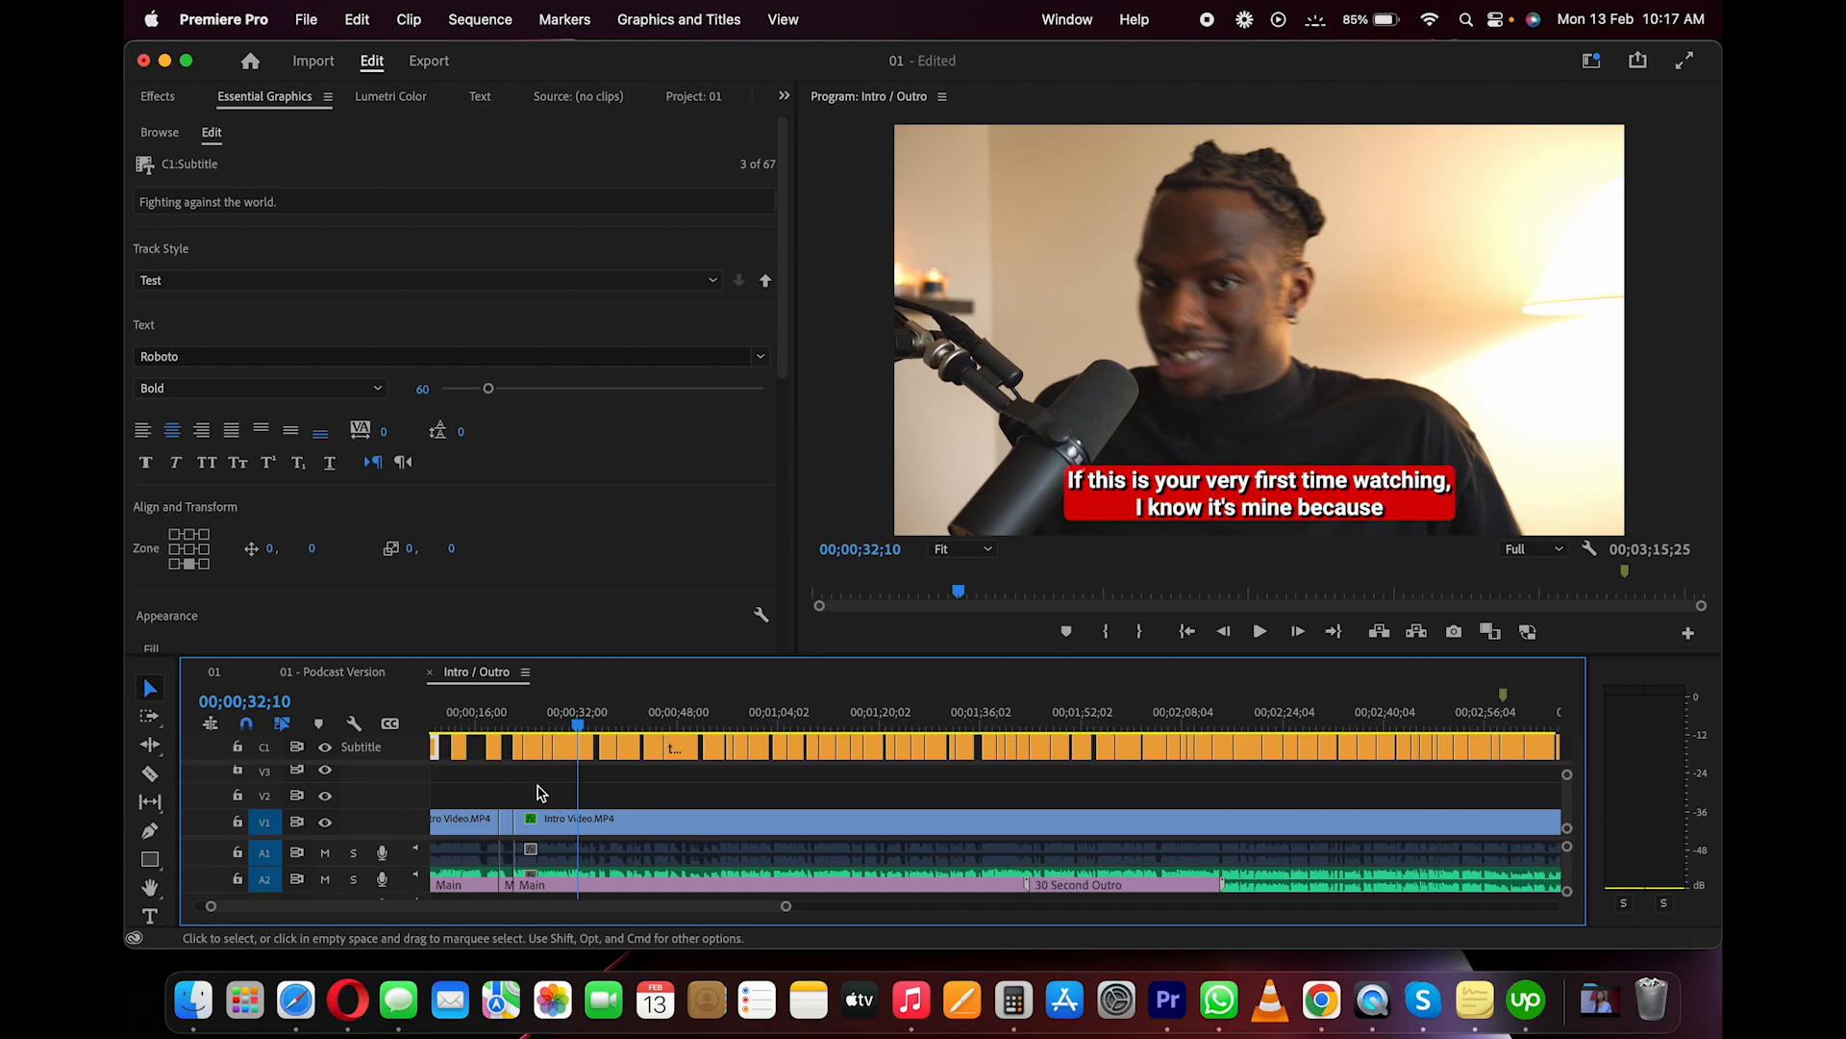